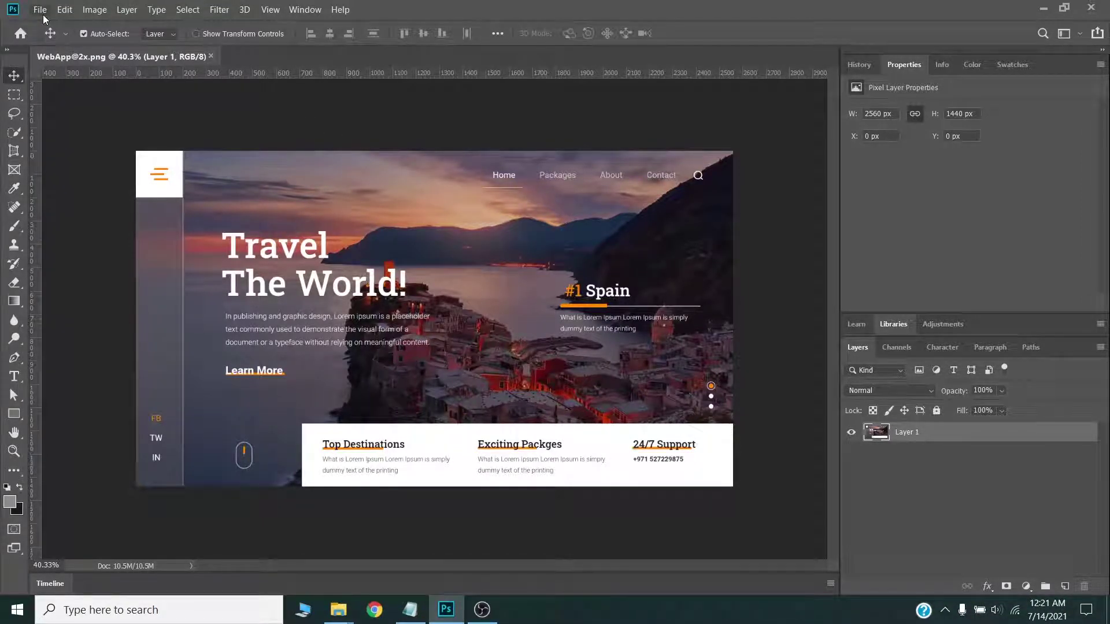
Step: Set up a new document called WebApp, 1280 px wide and 720 px high
key(ctrl+n)
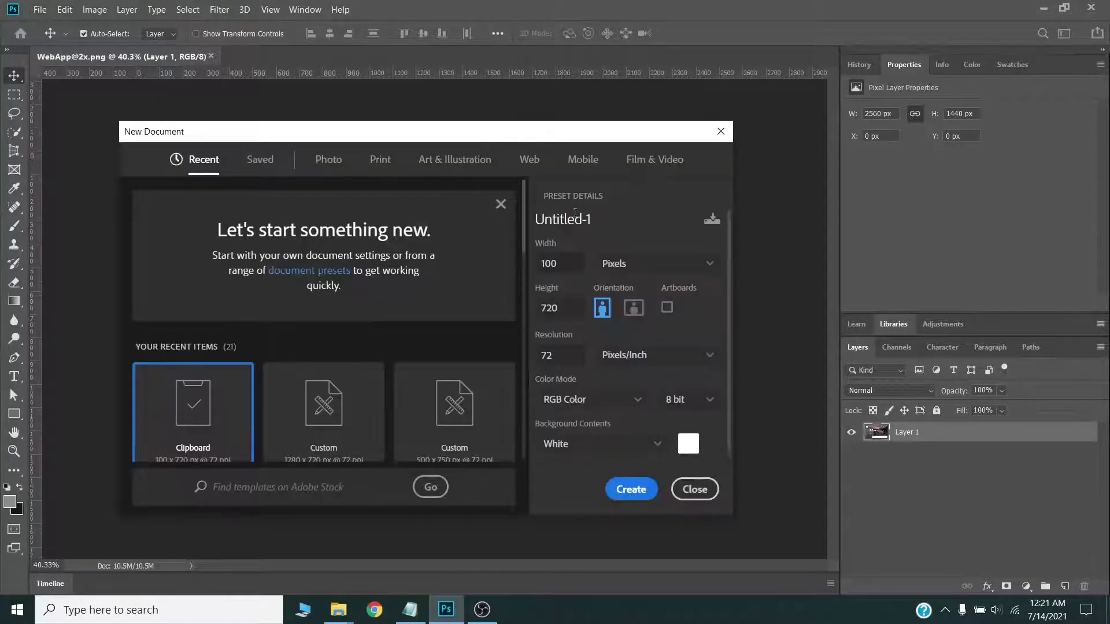
double_click(593, 225)
text(WebAp)
key(Tab)
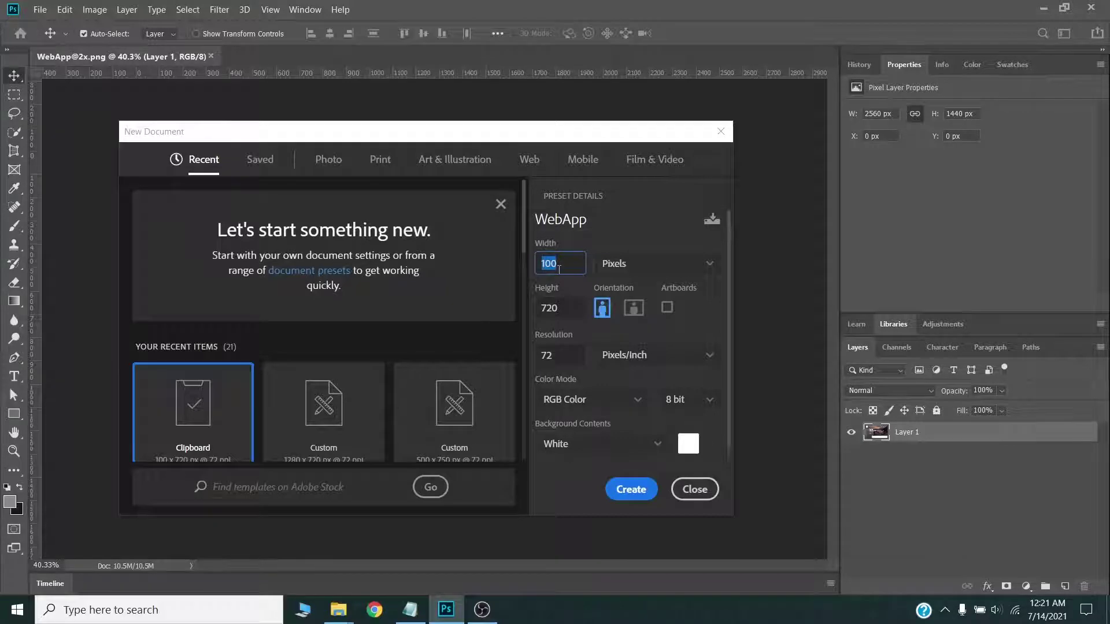
key(BackSpace)
key(BackSpace)
key(BackSpace)
key(Tab)
text(7)
click(631, 490)
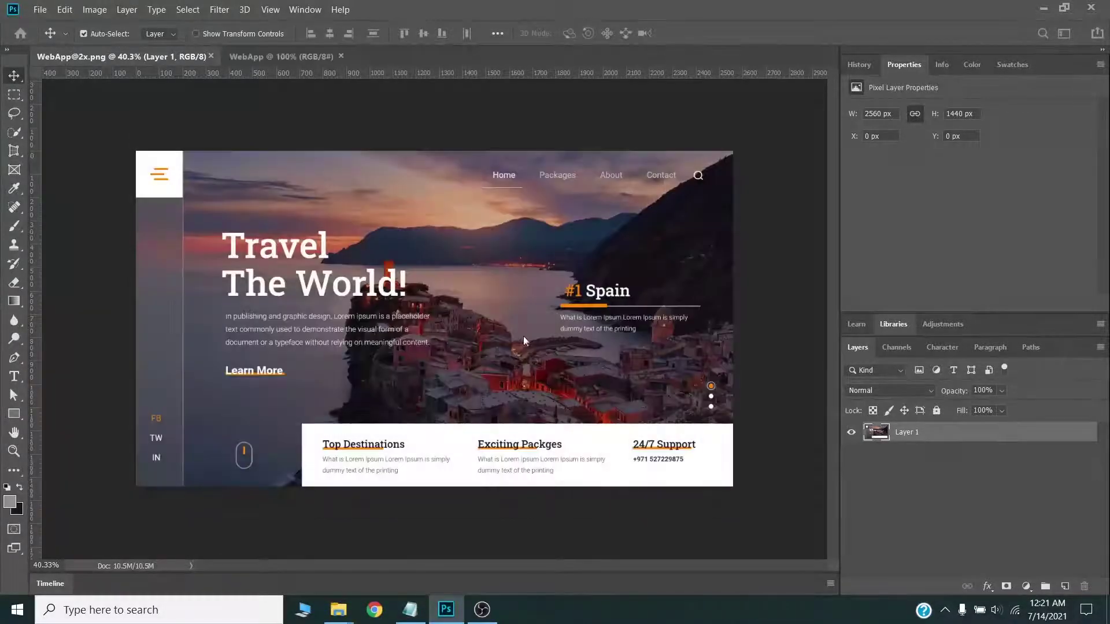
Step: Draw a 1280 × 720 px rectangle and align it to the canvas's top-left
click(14, 414)
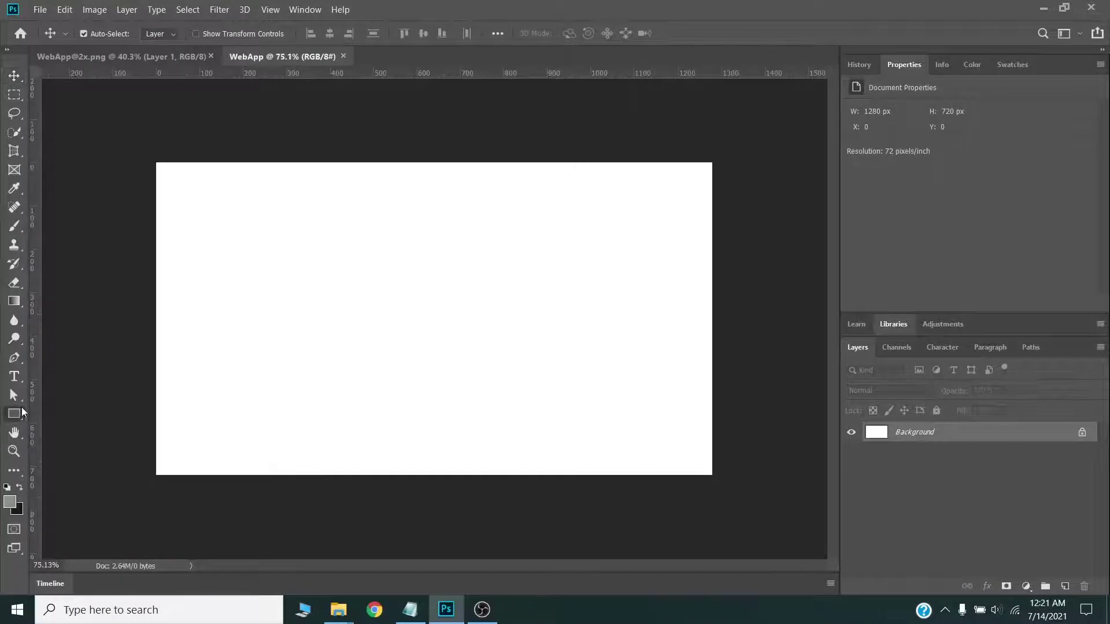
click(331, 223)
text(1280)
key(Tab)
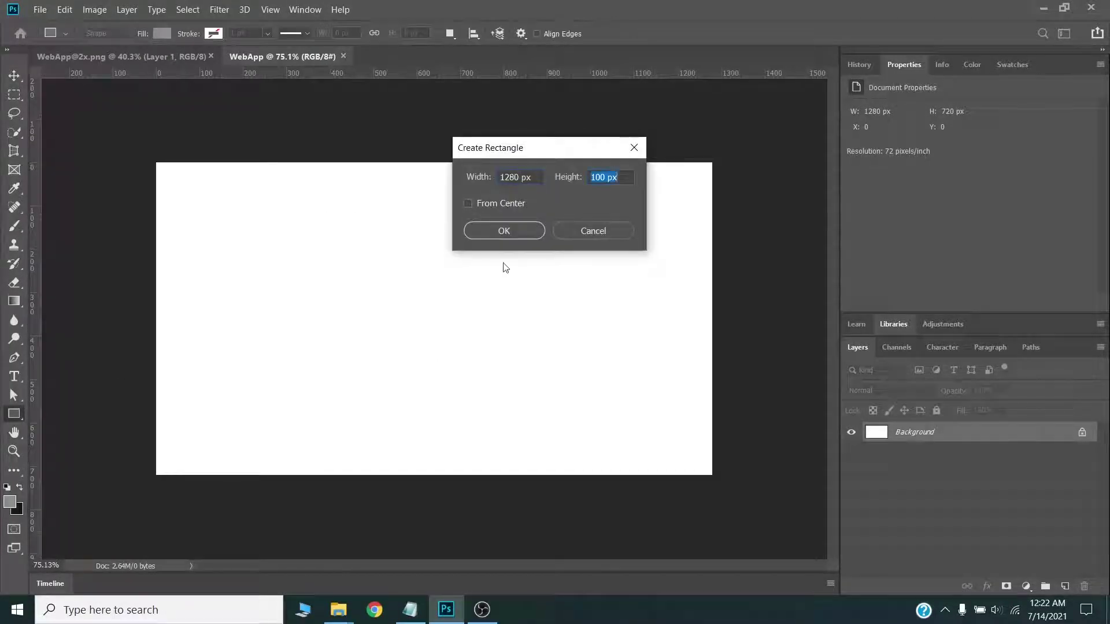
text(720)
click(520, 231)
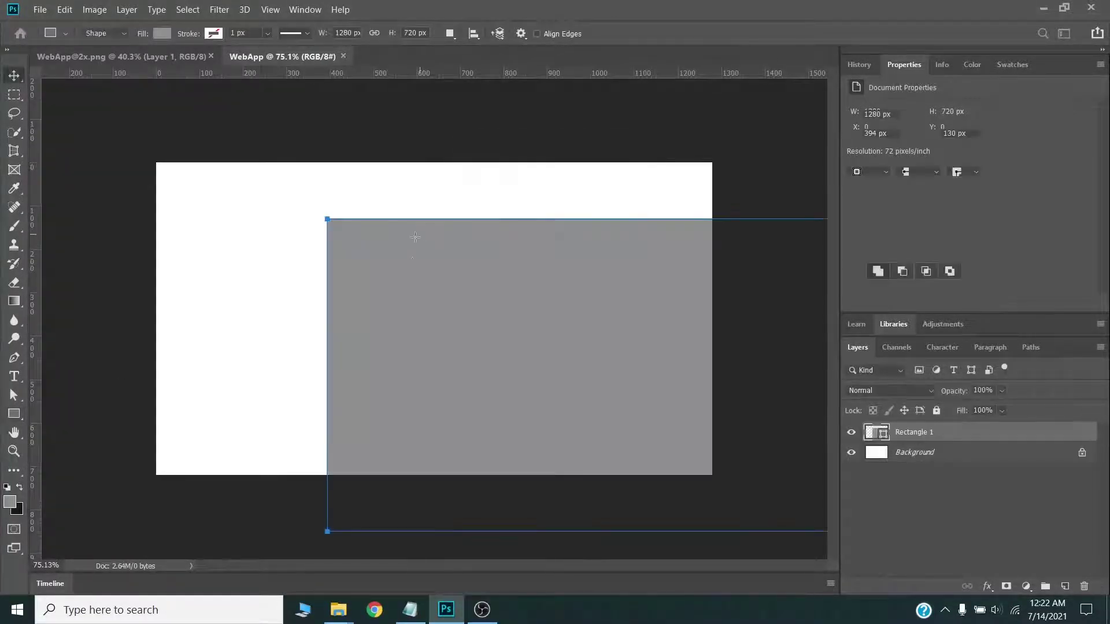
key(v)
drag(414, 257, 334, 245)
click(423, 34)
click(330, 34)
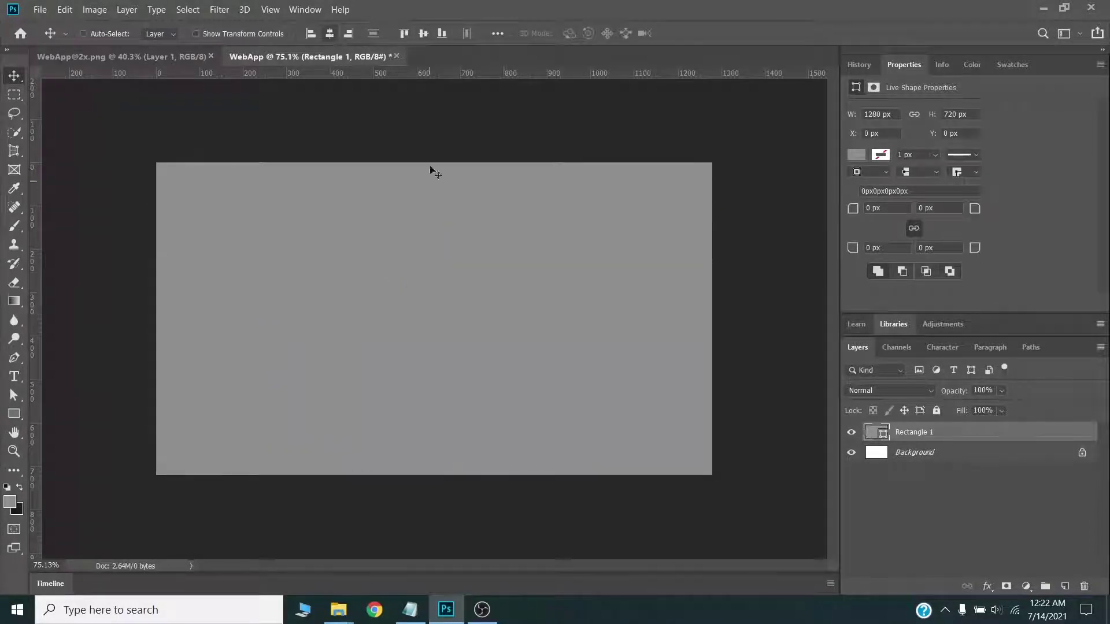
Step: Fill the full-canvas rectangle with dark maroon 1C0F12
double_click(882, 435)
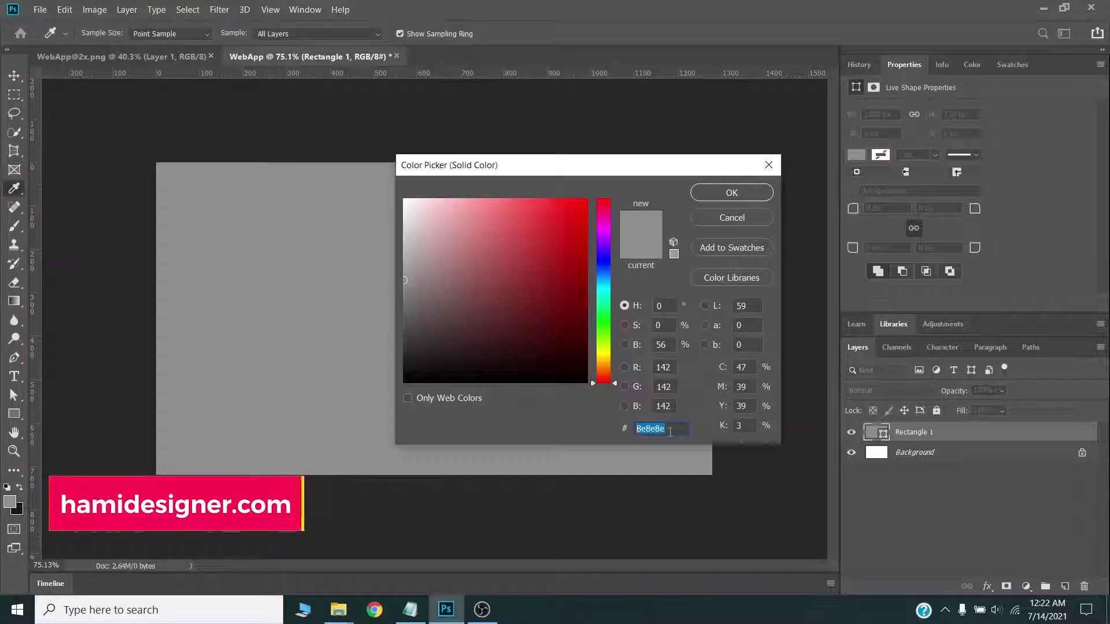
text(1C)
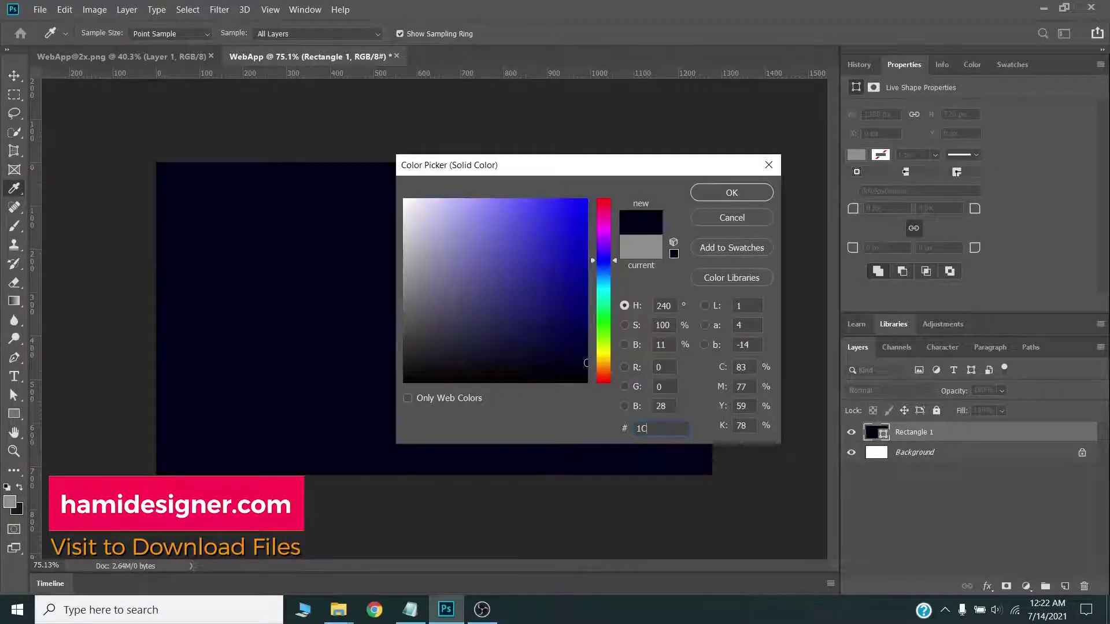
text(0F12)
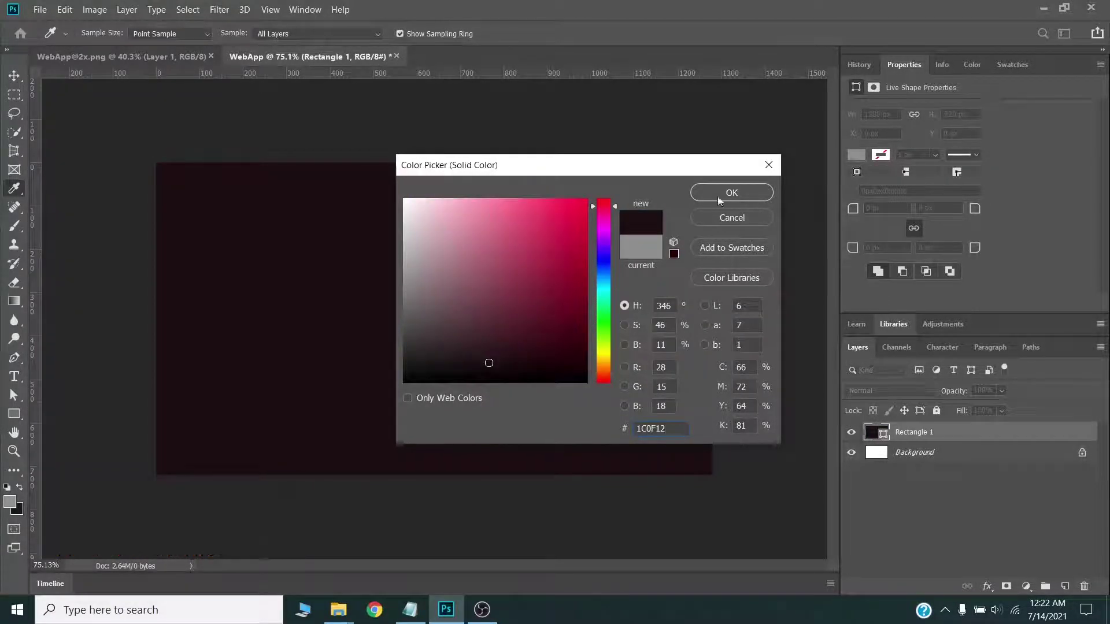
click(729, 193)
Step: Place the coastal village sunset photo and scale it to cover the whole canvas
click(338, 610)
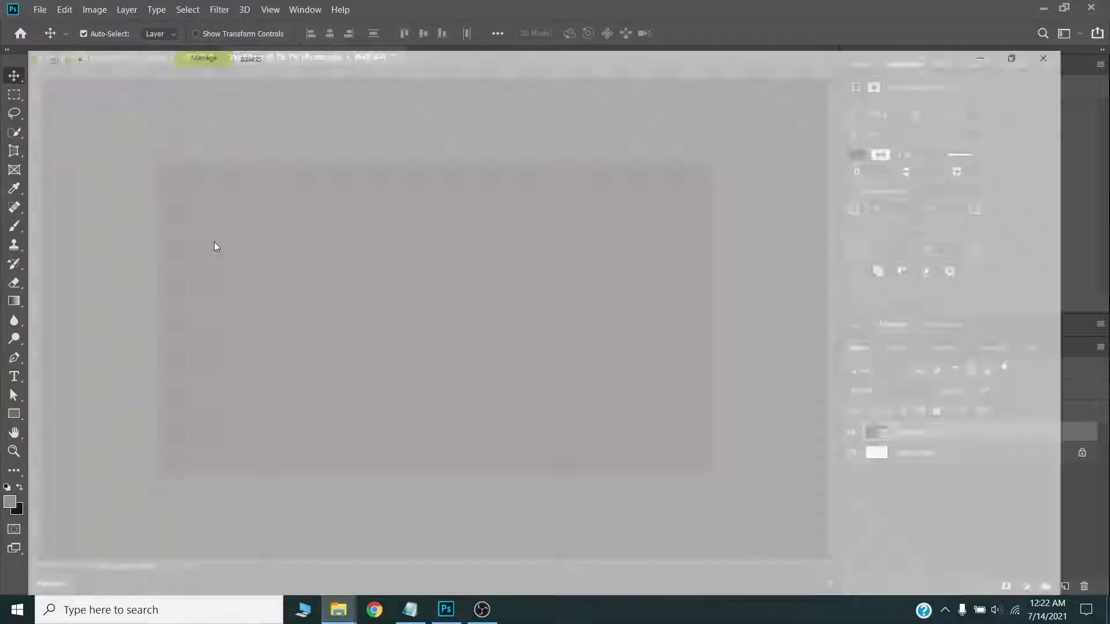
mouse_move(228, 185)
mouse_down()
mouse_move(478, 334)
mouse_move(446, 609)
mouse_move(456, 425)
mouse_up()
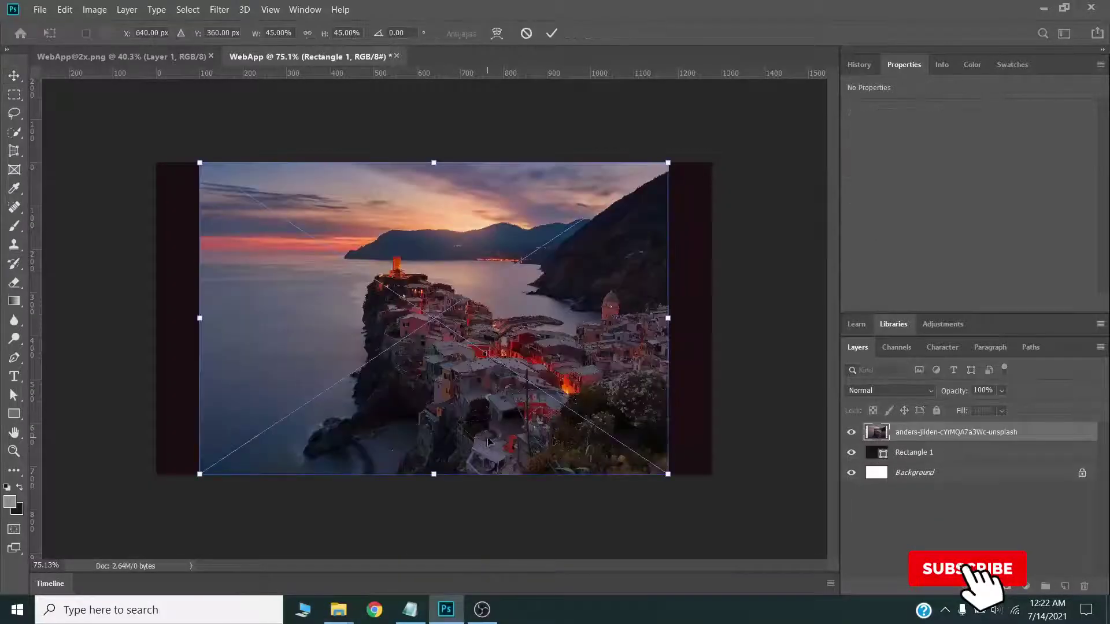
drag(668, 476, 709, 506)
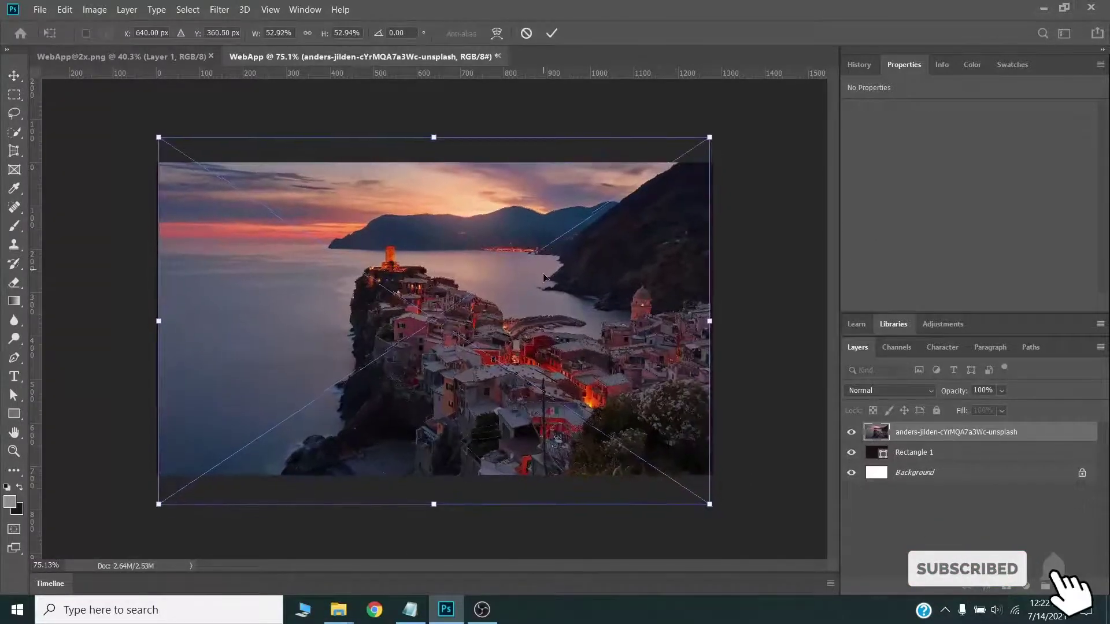
drag(570, 240, 570, 260)
drag(709, 520, 717, 527)
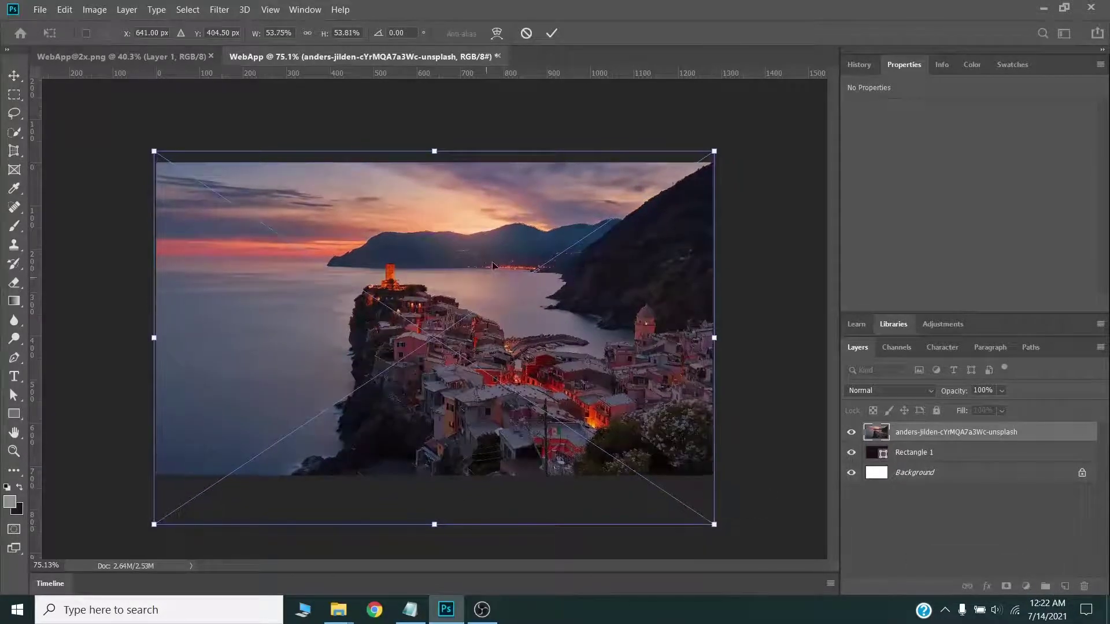
drag(485, 225, 486, 232)
key(Return)
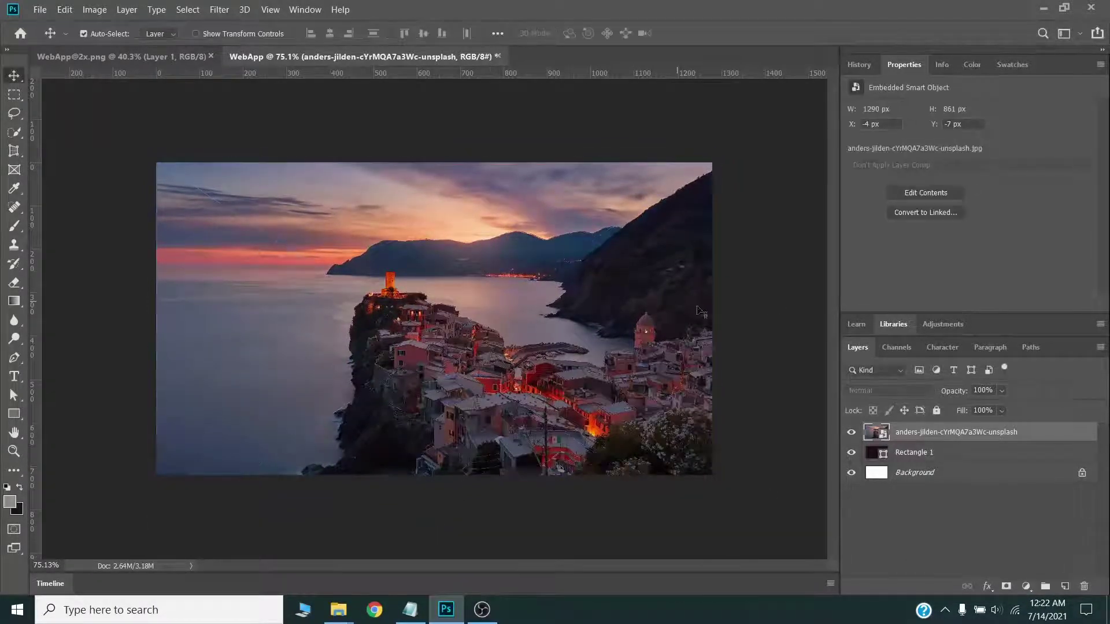
Step: Set the photo to 80% opacity and draw a 100 × 720 px bar aligned top-left
key(8)
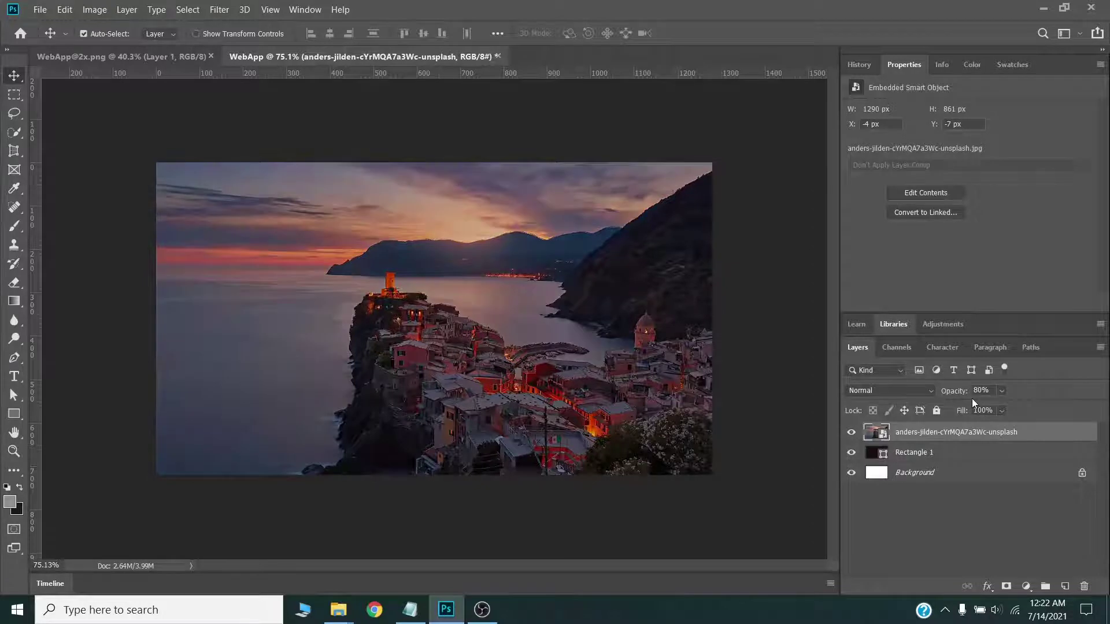
click(14, 414)
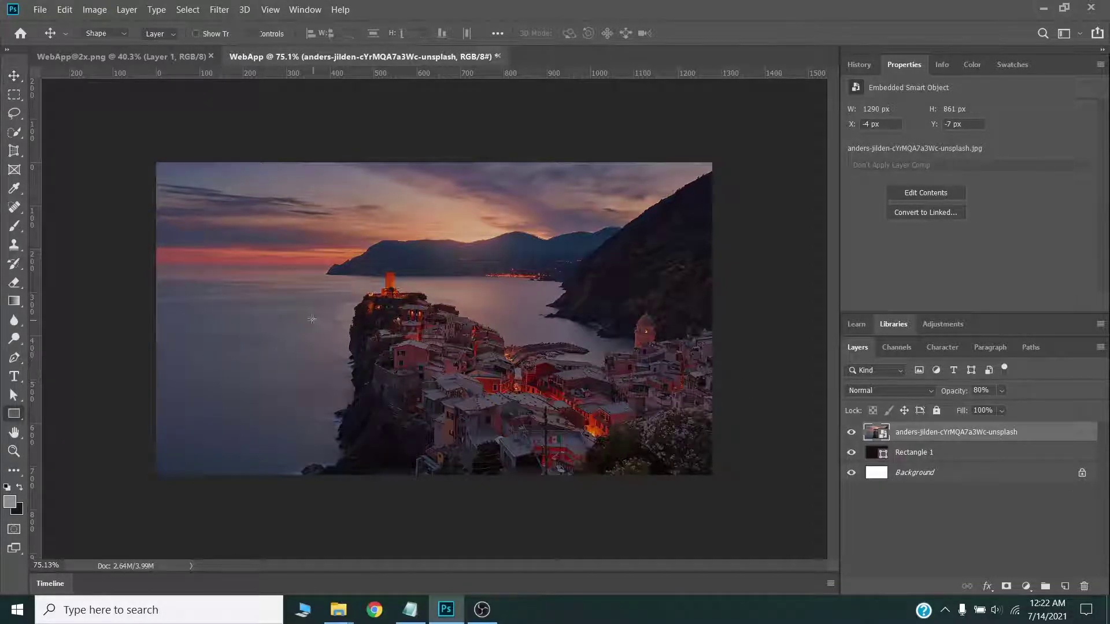
key(x)
click(288, 316)
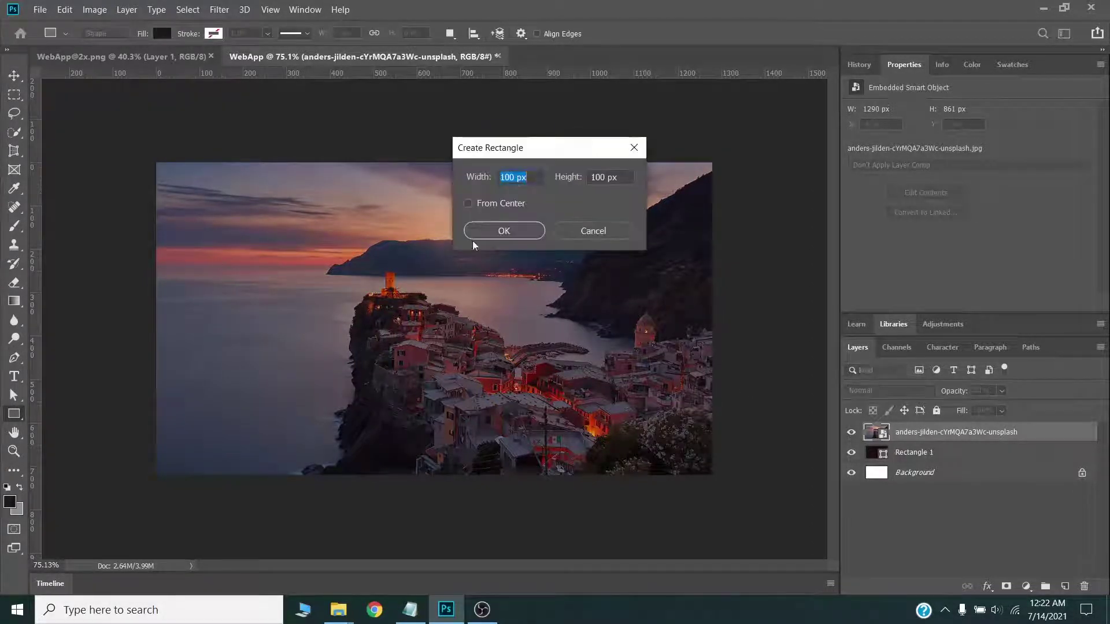
key(Tab)
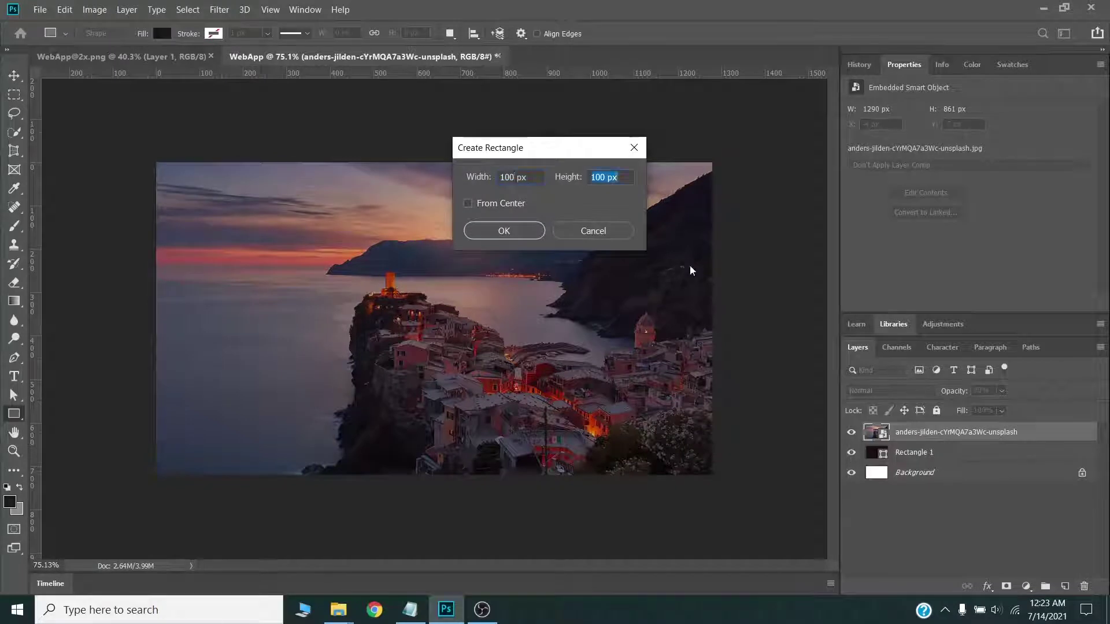
text(720)
key(Return)
key(v)
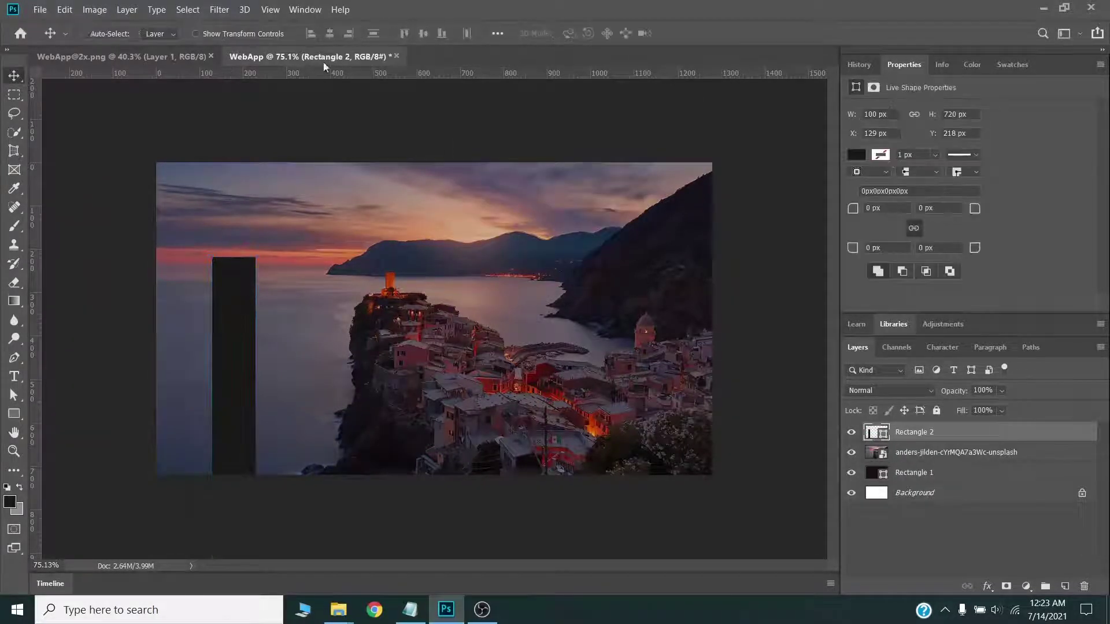
key(ctrl+a)
click(310, 34)
click(404, 33)
key(ctrl+d)
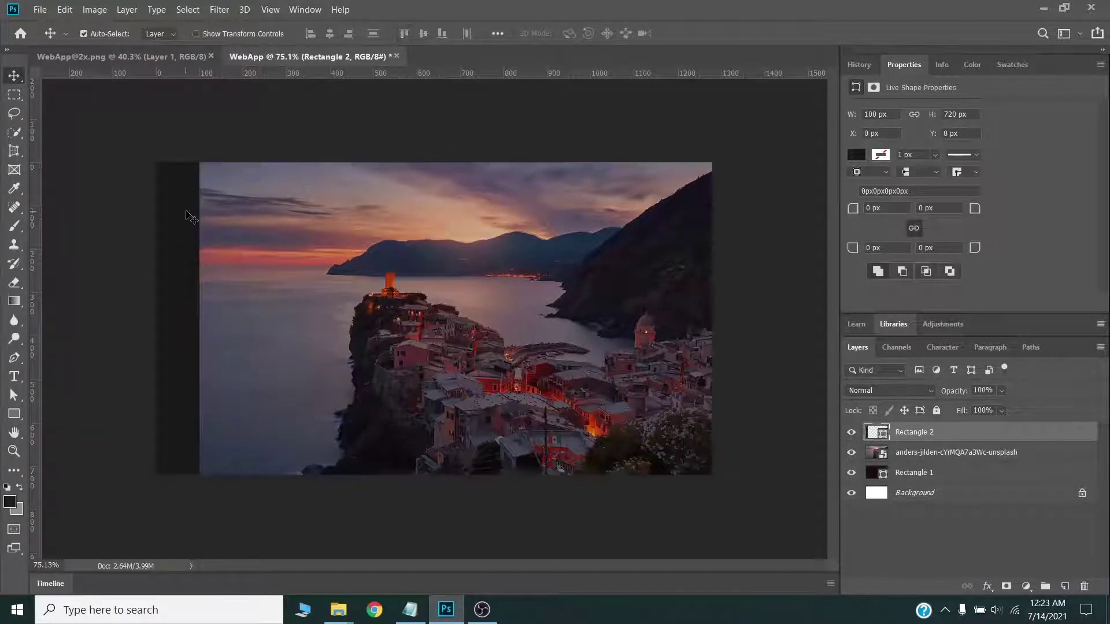
Step: Fill the bar #191919 at 30% opacity, hide it, and load its outline as a selection
double_click(880, 435)
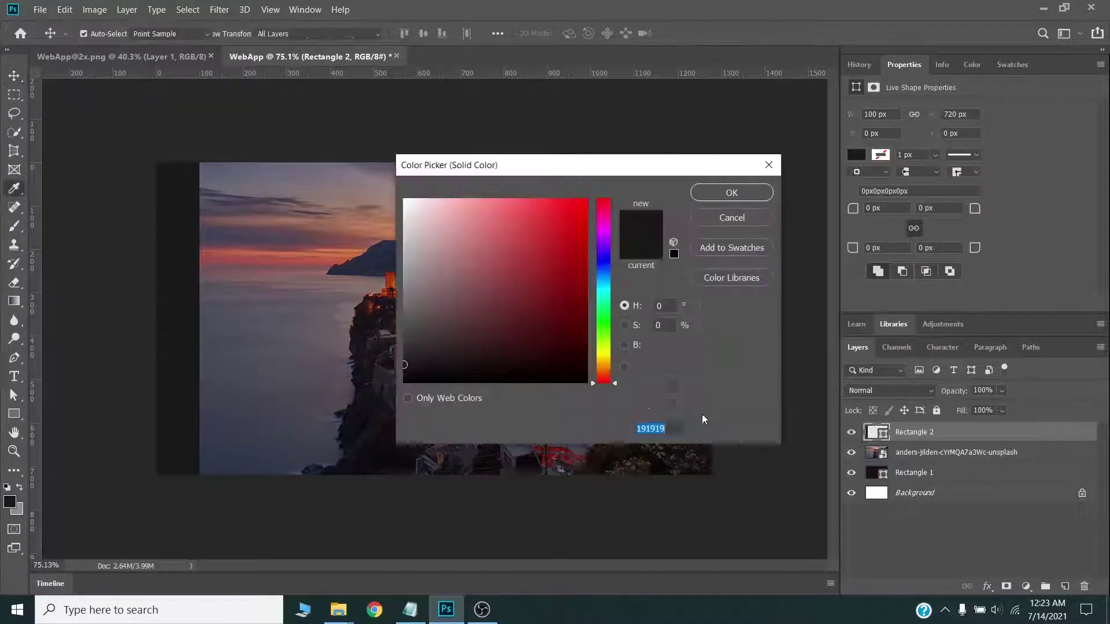
click(695, 197)
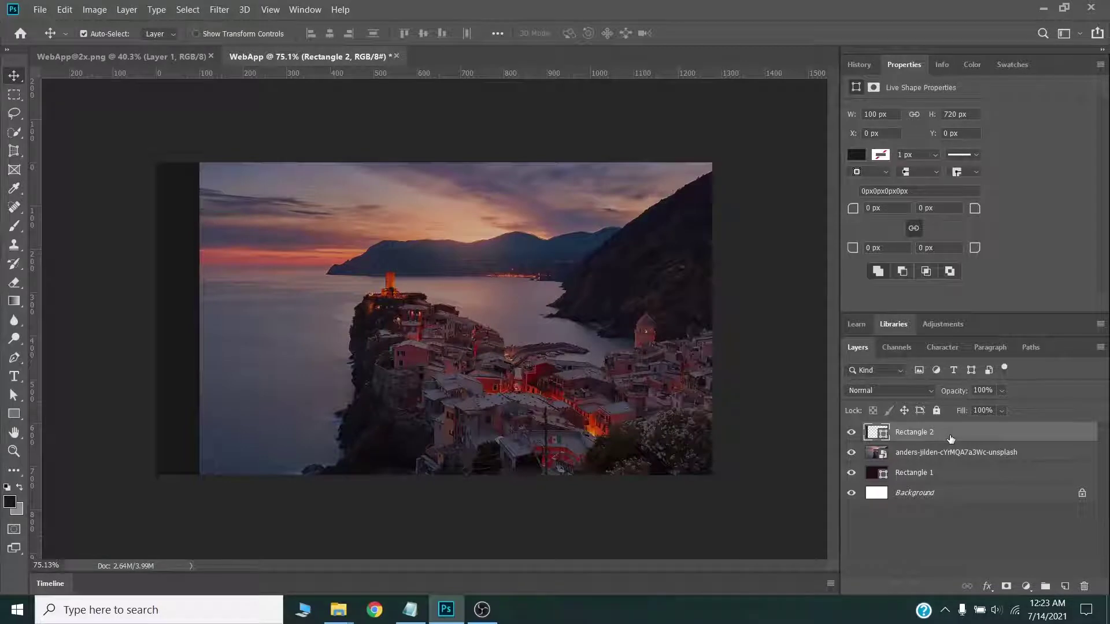
key(3)
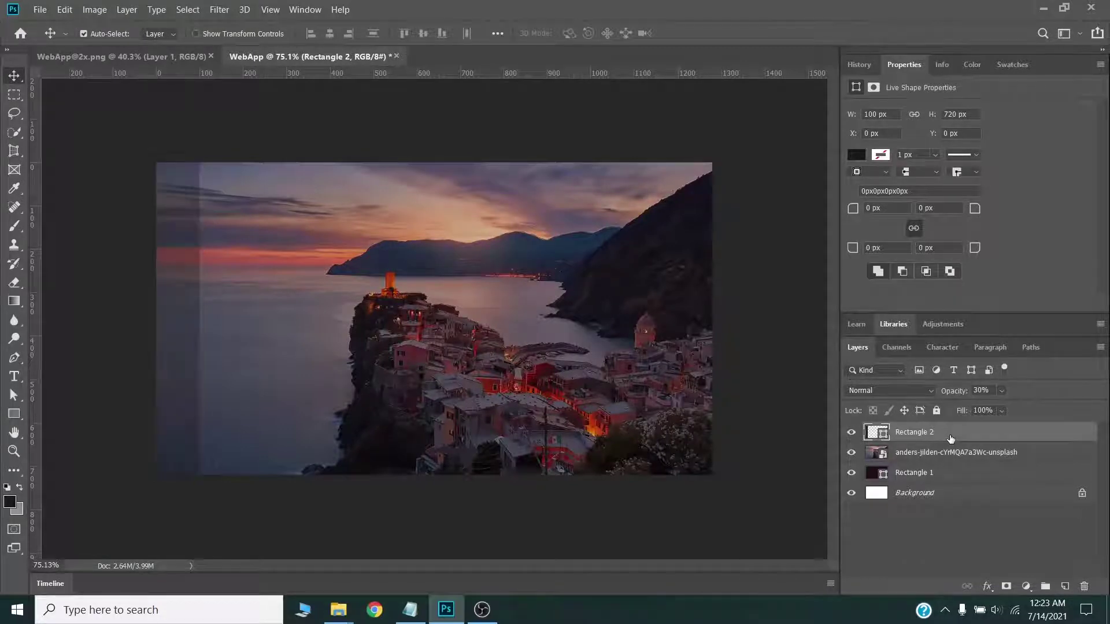
click(852, 434)
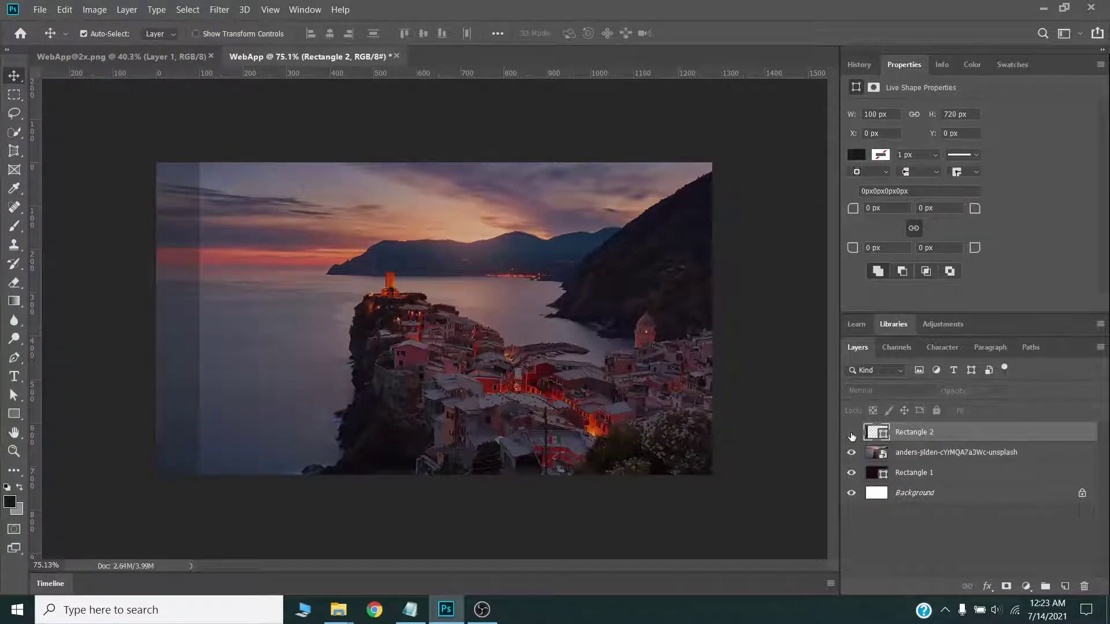
ctrl+click(879, 442)
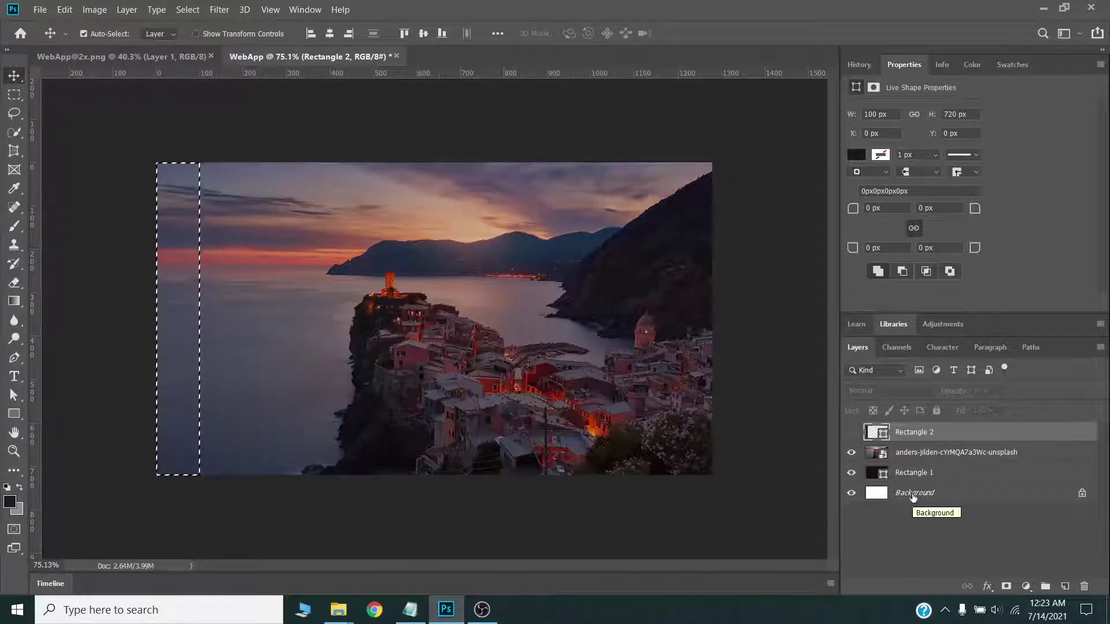
Step: Blur a new layer inside the strip selection with a 30 px Gaussian blur, below Rectangle 2
key(ctrl)
key(ctrl+j)
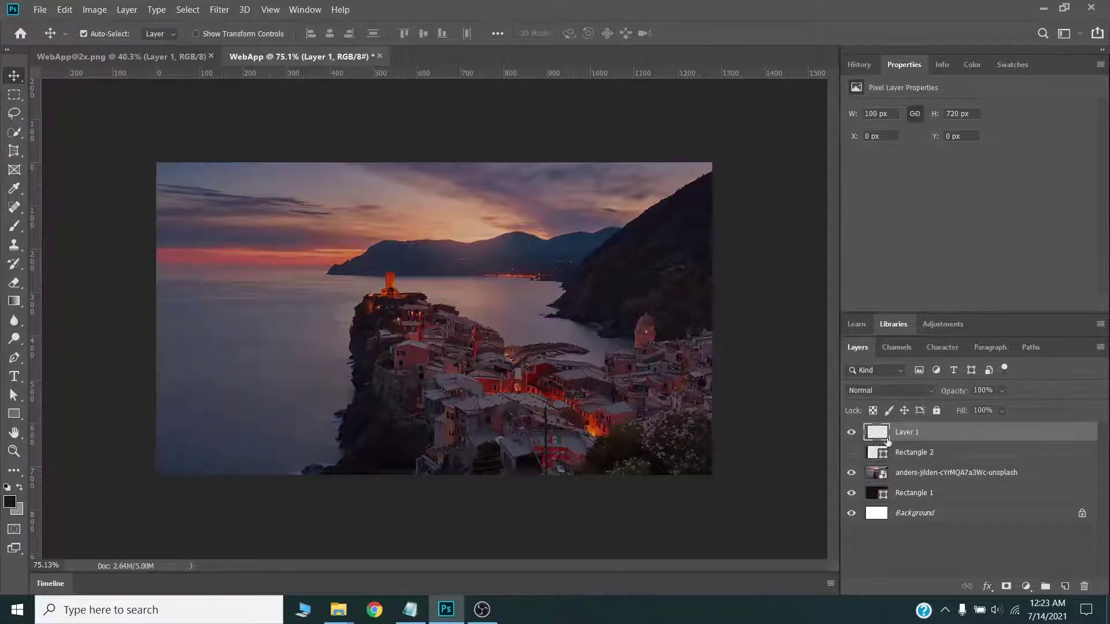
ctrl+click(872, 435)
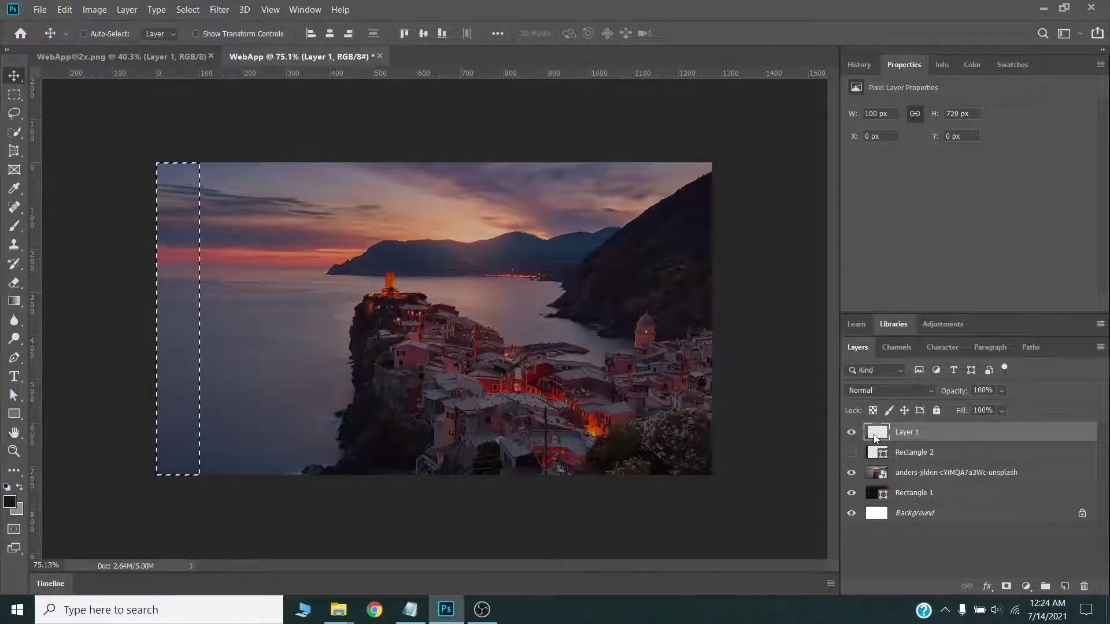
click(221, 14)
mouse_move(227, 162)
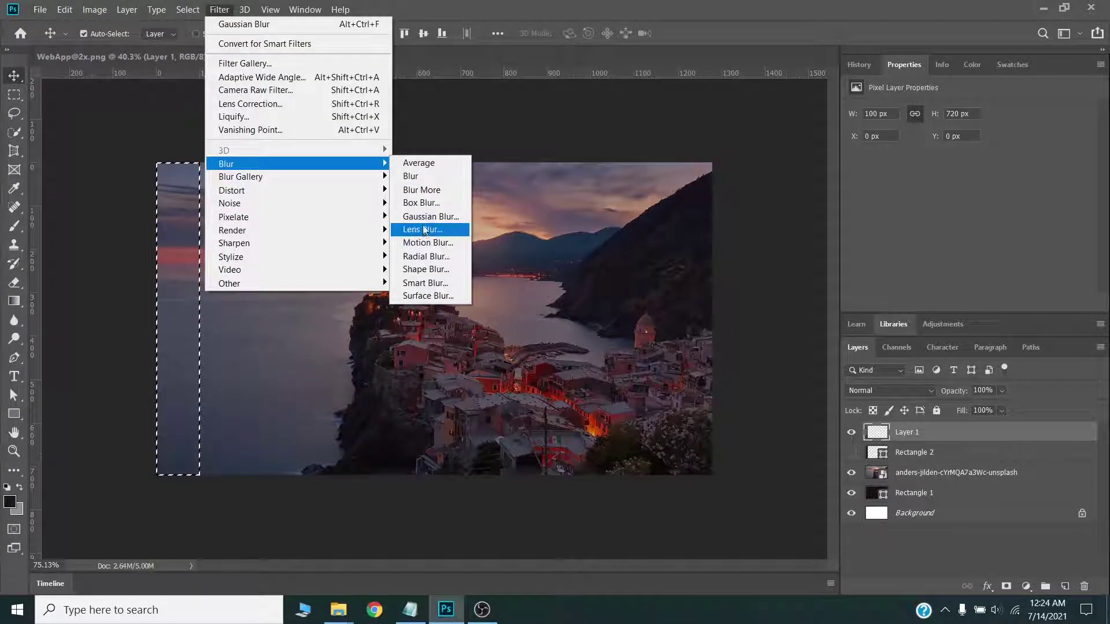
click(421, 217)
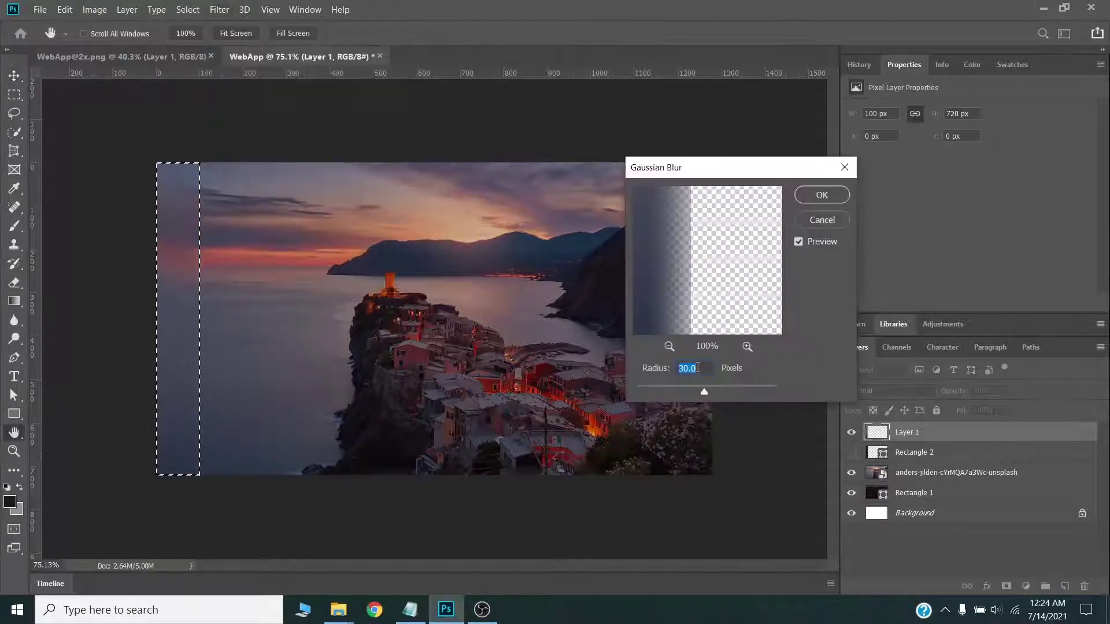
click(822, 195)
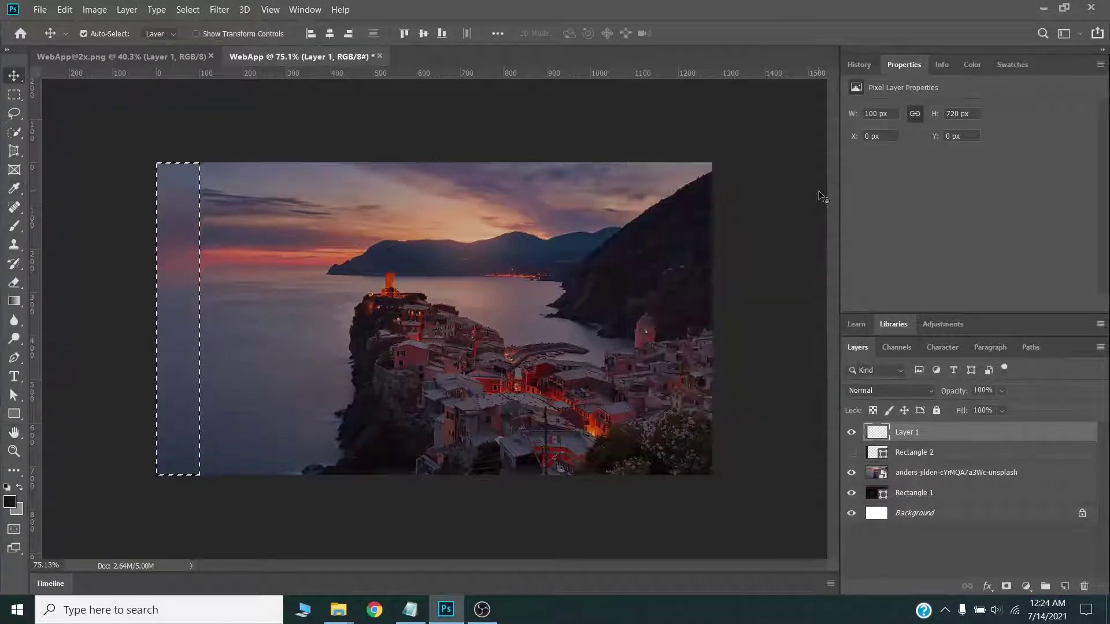
key(ctrl+d)
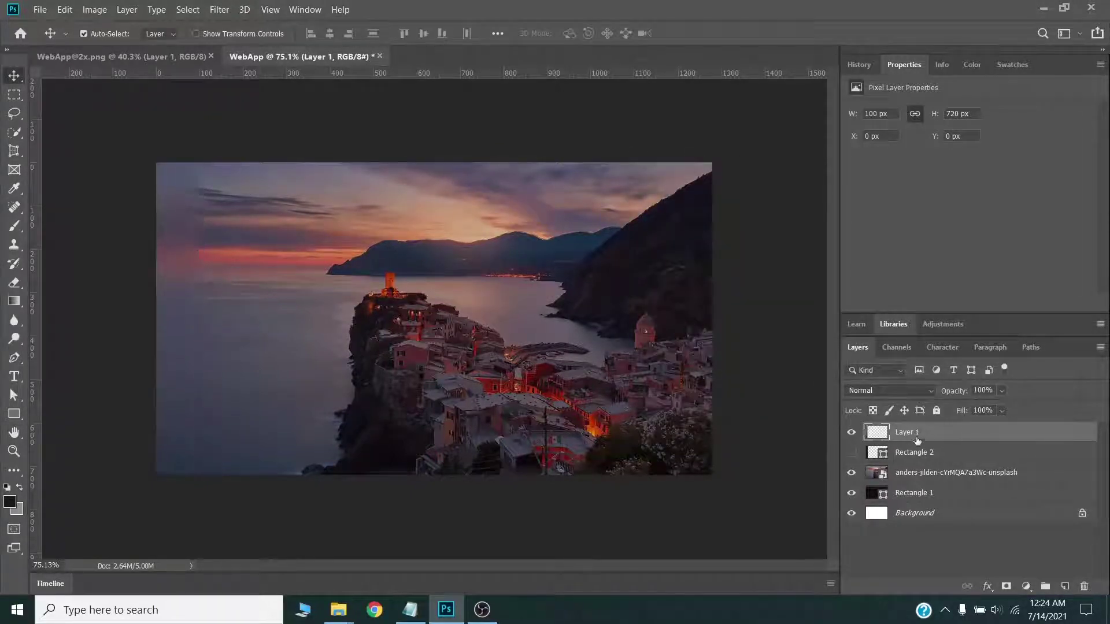
drag(917, 440, 916, 463)
Step: Show Rectangle 2 again and create a 2 × 720 px line shape
click(852, 434)
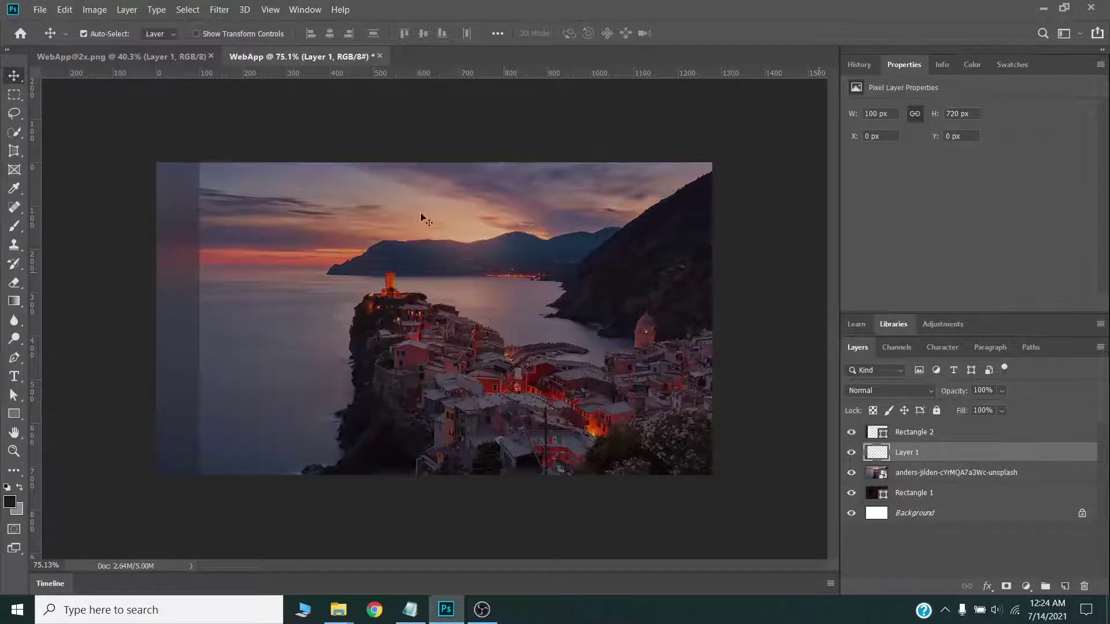
click(13, 414)
click(509, 274)
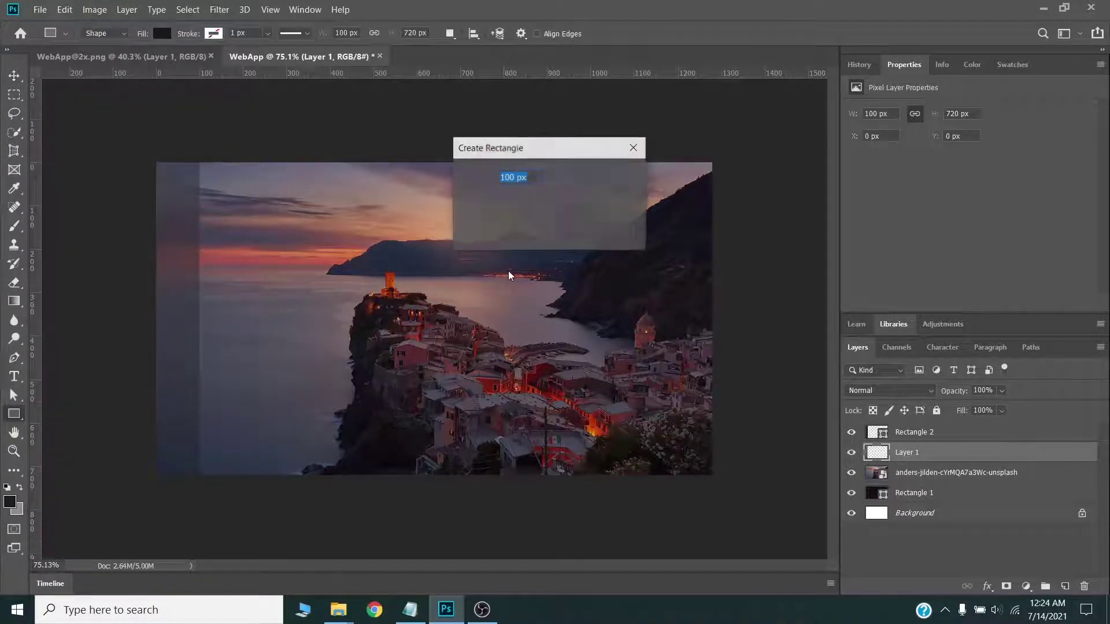
text(2)
key(Tab)
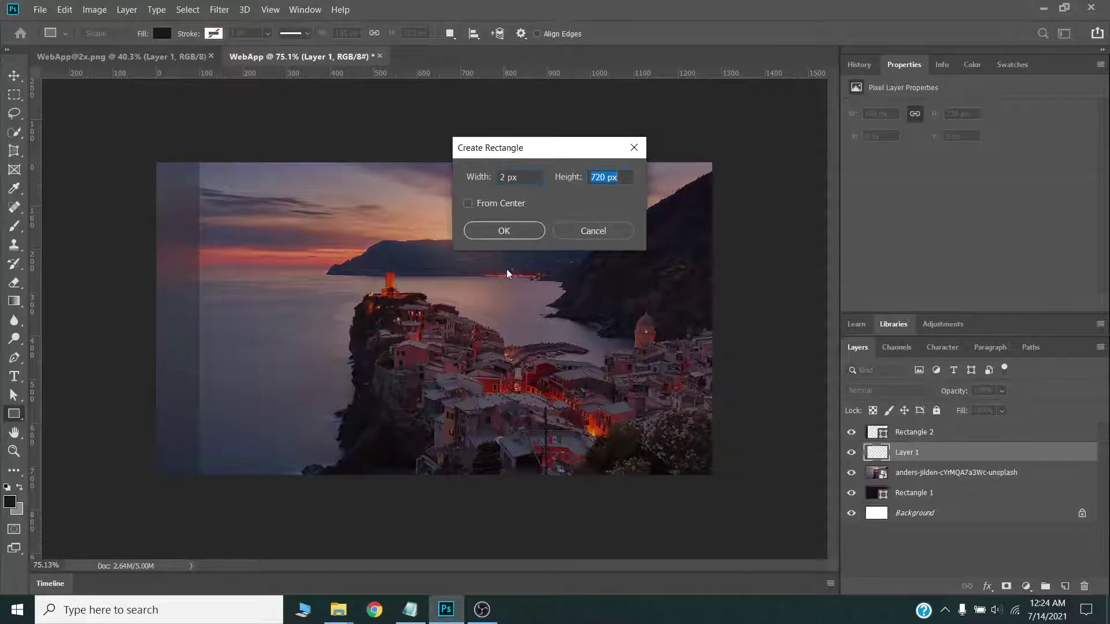
click(502, 230)
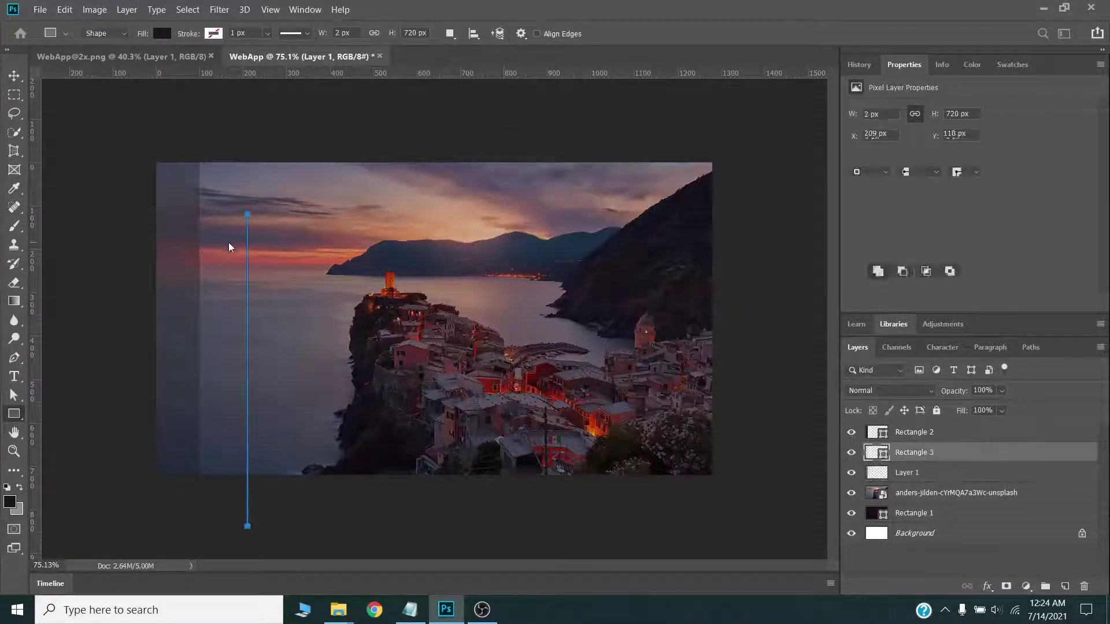
Step: Group the photo and Rectangle 1 into a locked 'bg' group, and move the line to the strip's edge
key(v)
click(956, 492)
shift+click(936, 513)
key(ctrl+g)
double_click(910, 492)
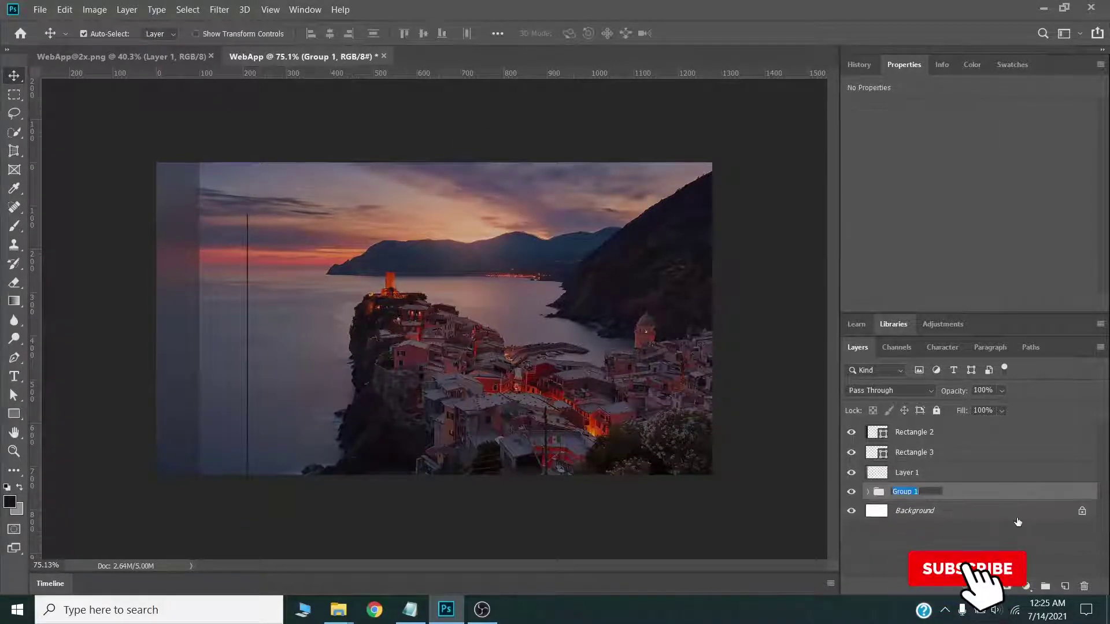
text(bg)
key(Return)
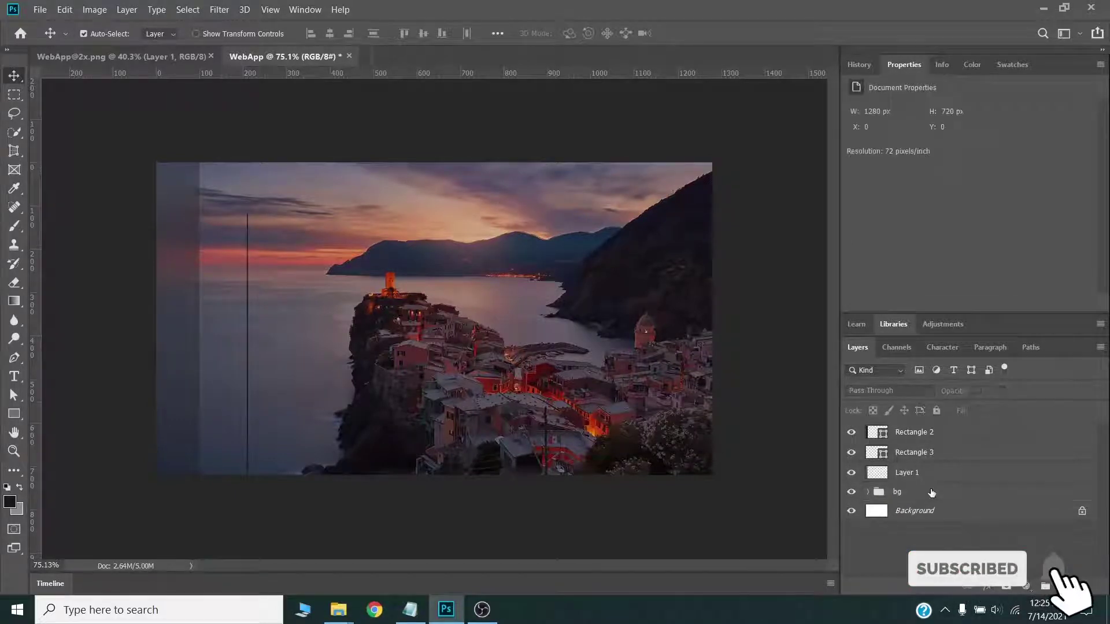
click(936, 412)
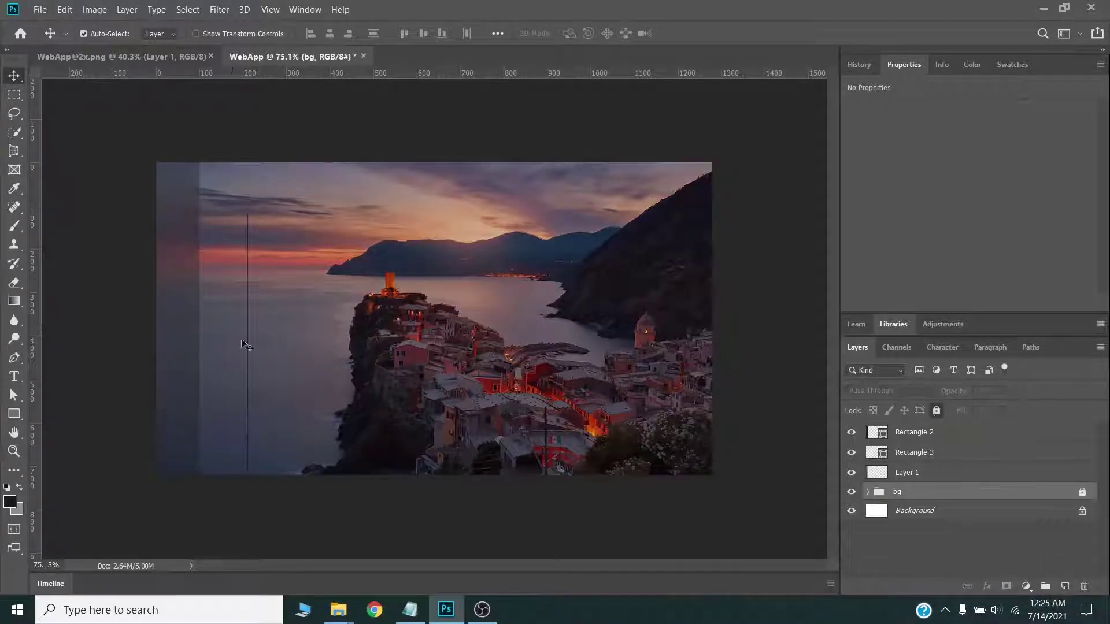
click(243, 340)
drag(247, 335, 199, 291)
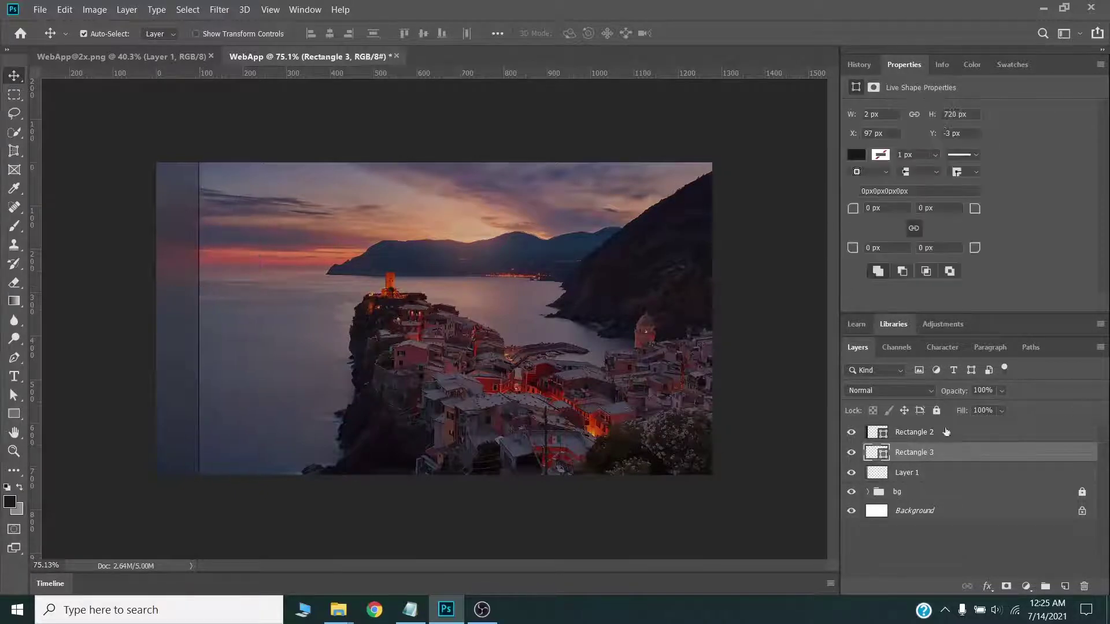
Step: Make the edge line white at 30% opacity above Rectangle 2, then draw a small square
double_click(876, 452)
text(ffffff)
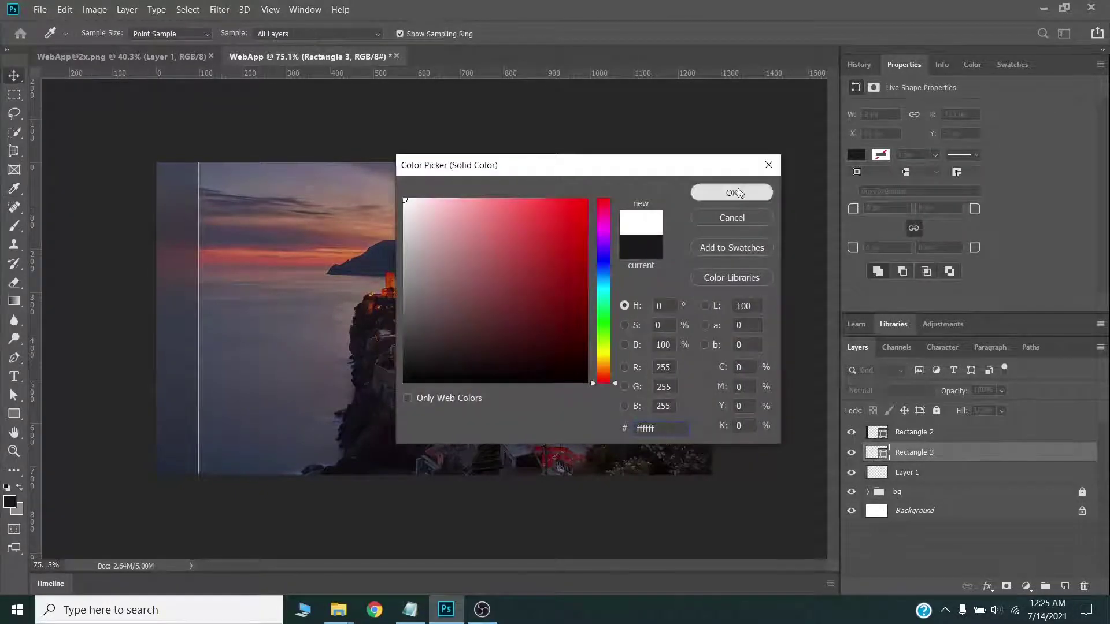
click(734, 190)
drag(1065, 454, 1065, 439)
key(3)
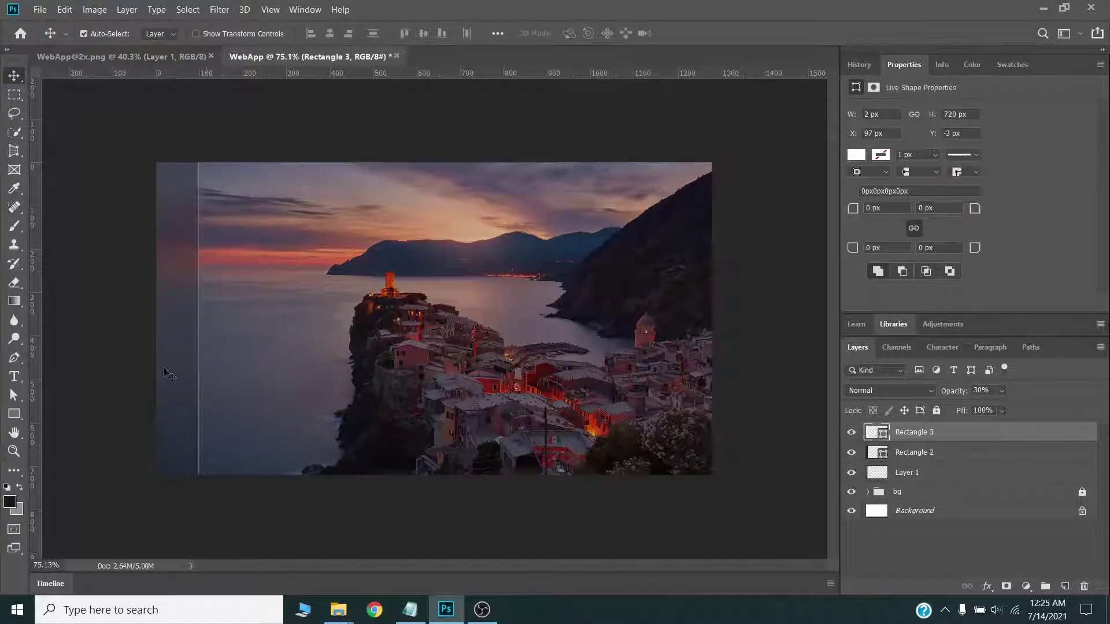
click(14, 414)
drag(214, 172, 252, 222)
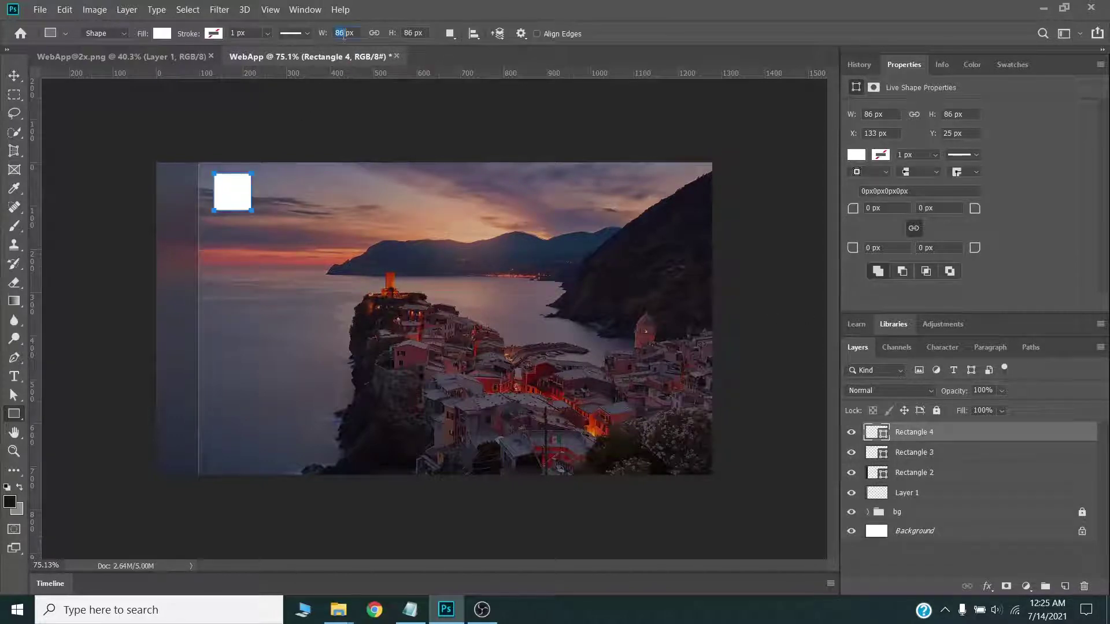
Step: Size the white square to 100 × 100 px and align it to the canvas's top-left corner
text(00)
key(Tab)
text(100)
key(Return)
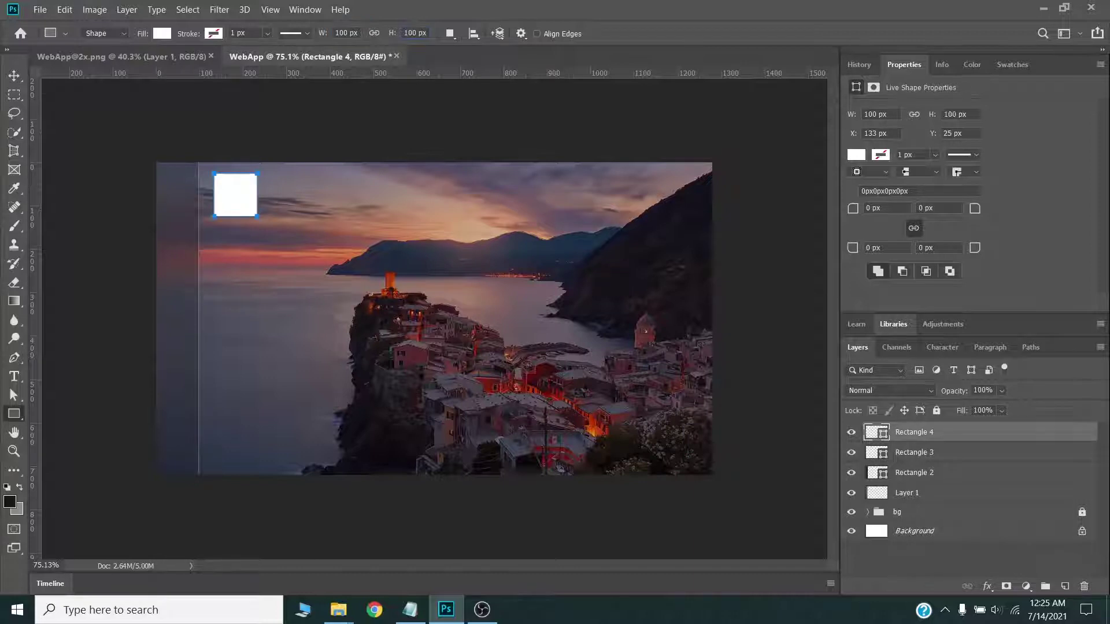
key(v)
drag(243, 199, 185, 191)
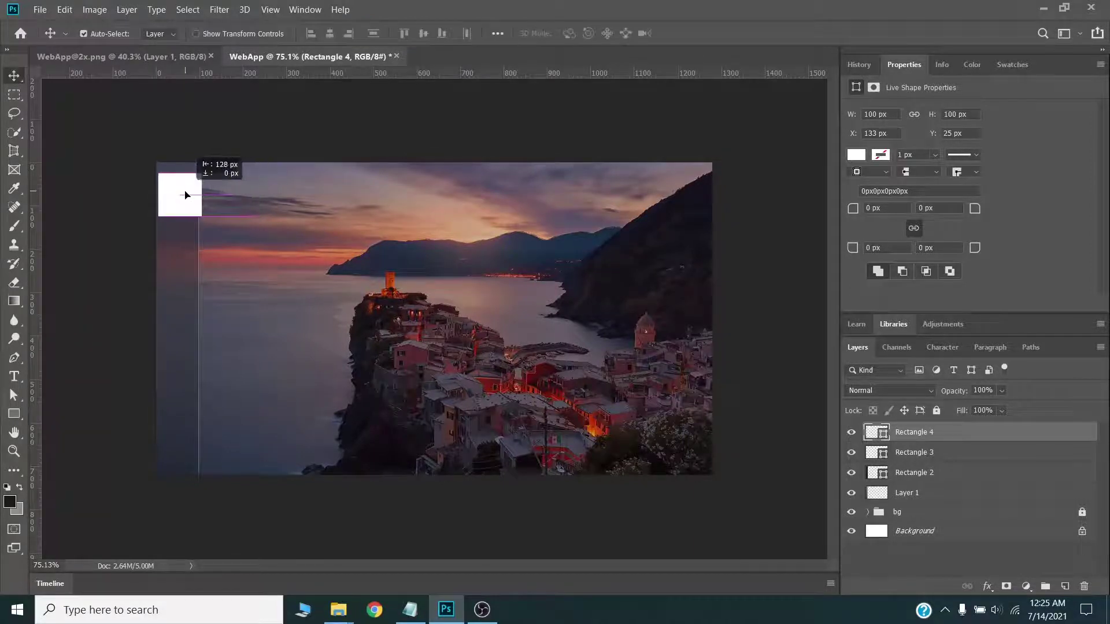
key(ctrl+a)
click(404, 33)
key(ctrl+d)
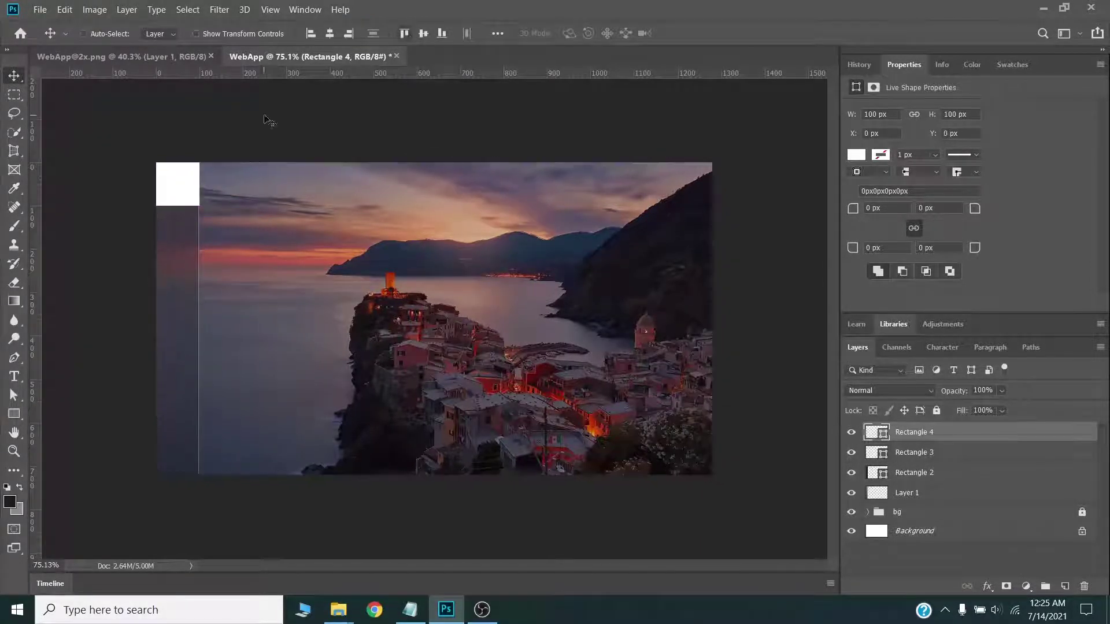
click(181, 201)
Step: Create a 30 × 4 px bar shape, Rectangle 5, for the icon inside the white square
scroll(404, 295, up, 8)
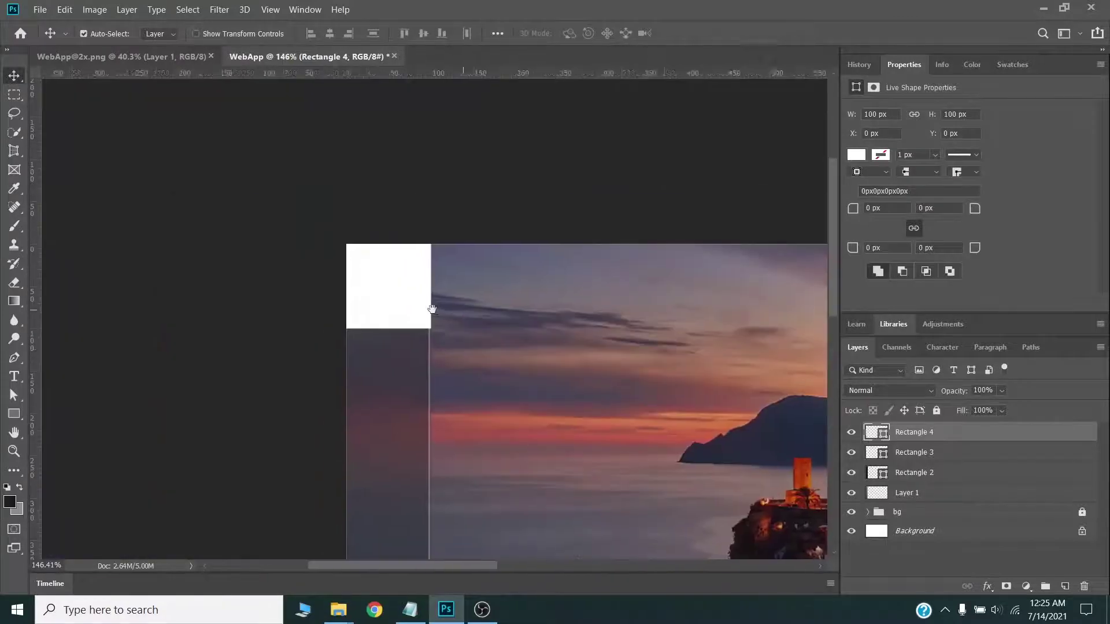
scroll(403, 294, up, 1)
click(470, 436)
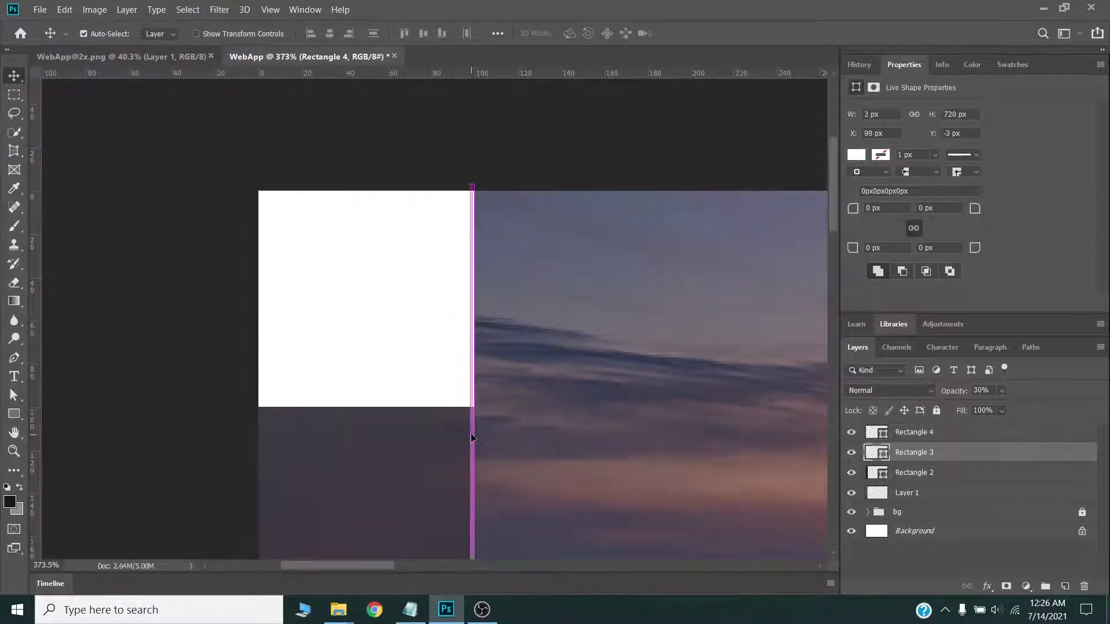
key(u)
drag(301, 231, 422, 243)
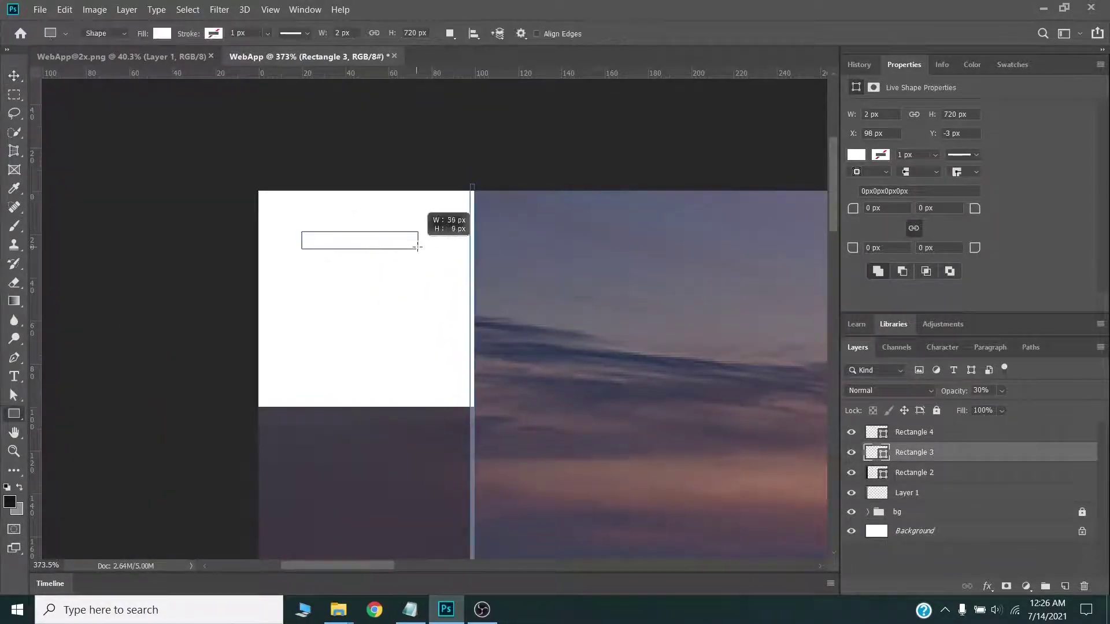
key(Escape)
click(304, 263)
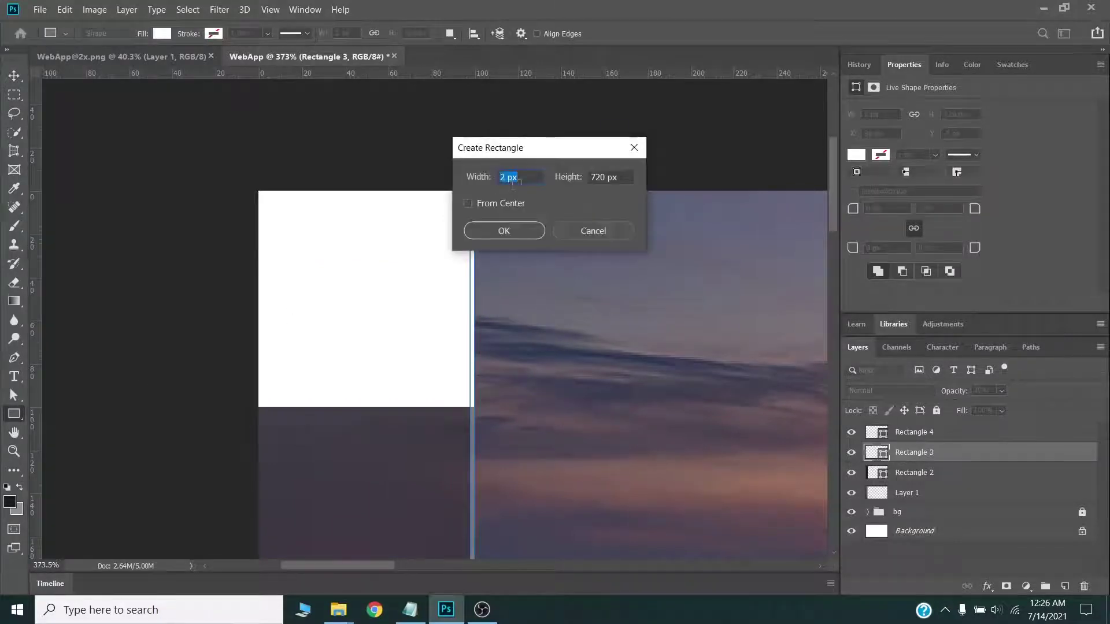
text(30)
key(Tab)
text(4)
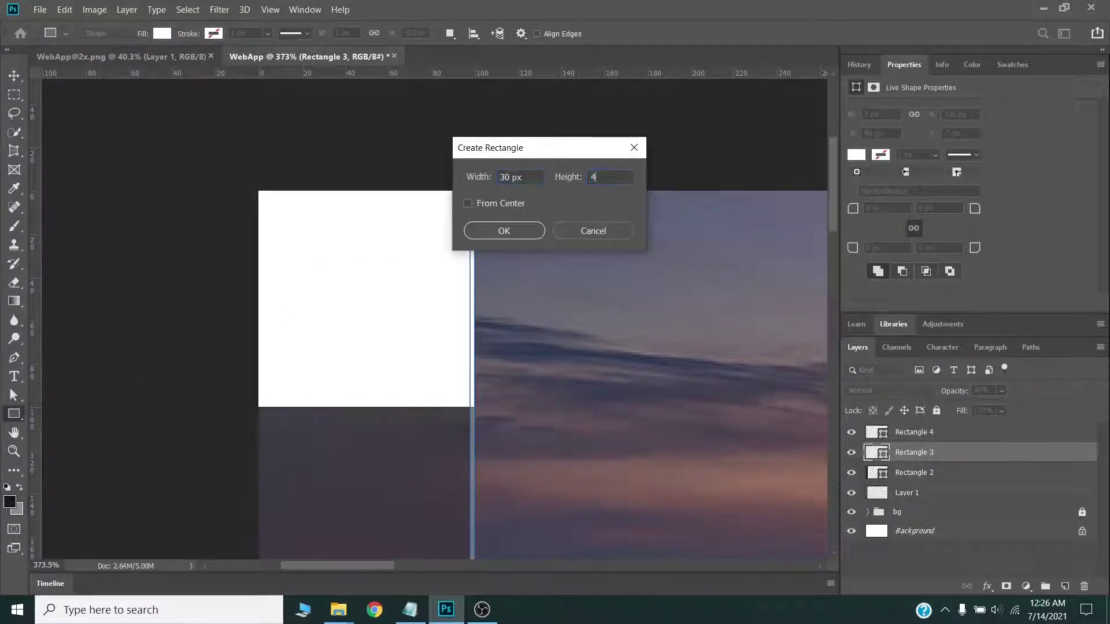
click(521, 225)
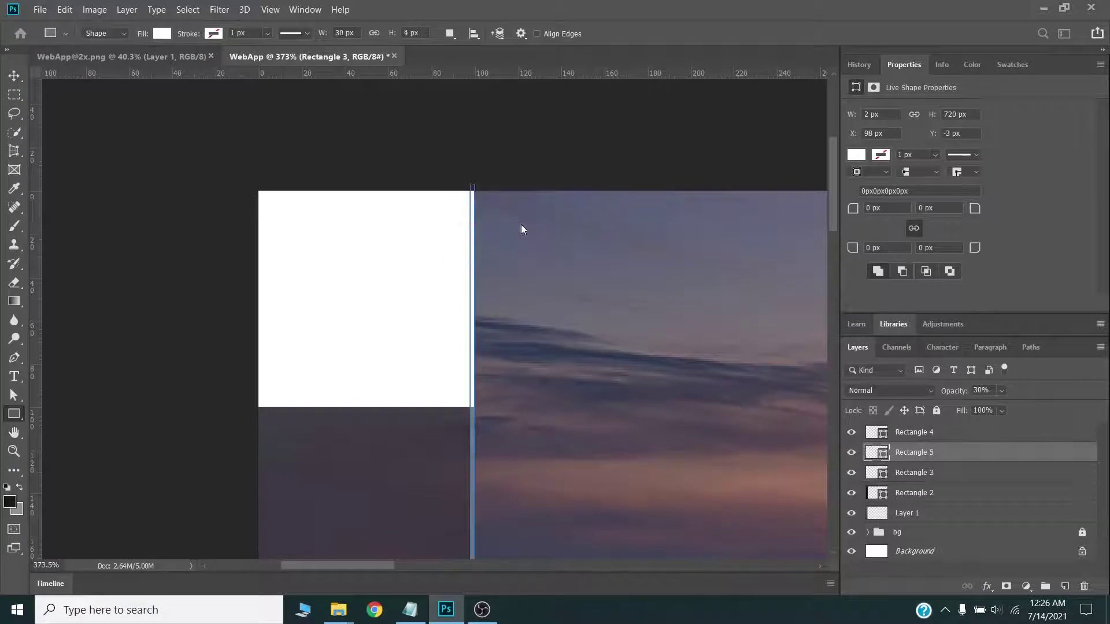
Step: Colour the bar orange FF8800 and stack it above the white square layer
double_click(882, 453)
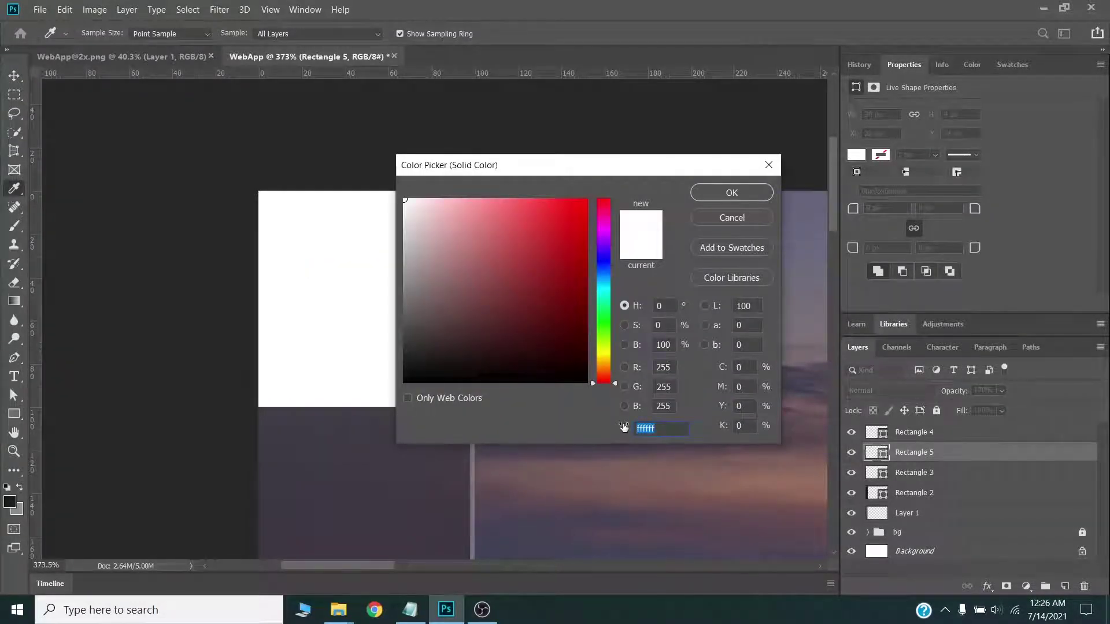
text(FF8800)
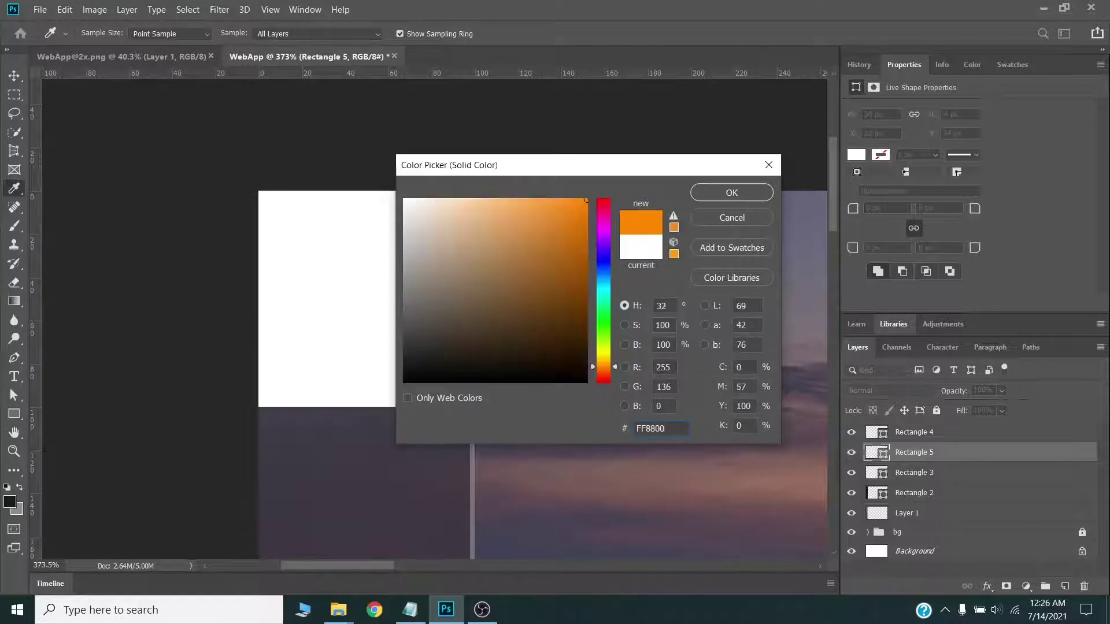
click(713, 193)
key(v)
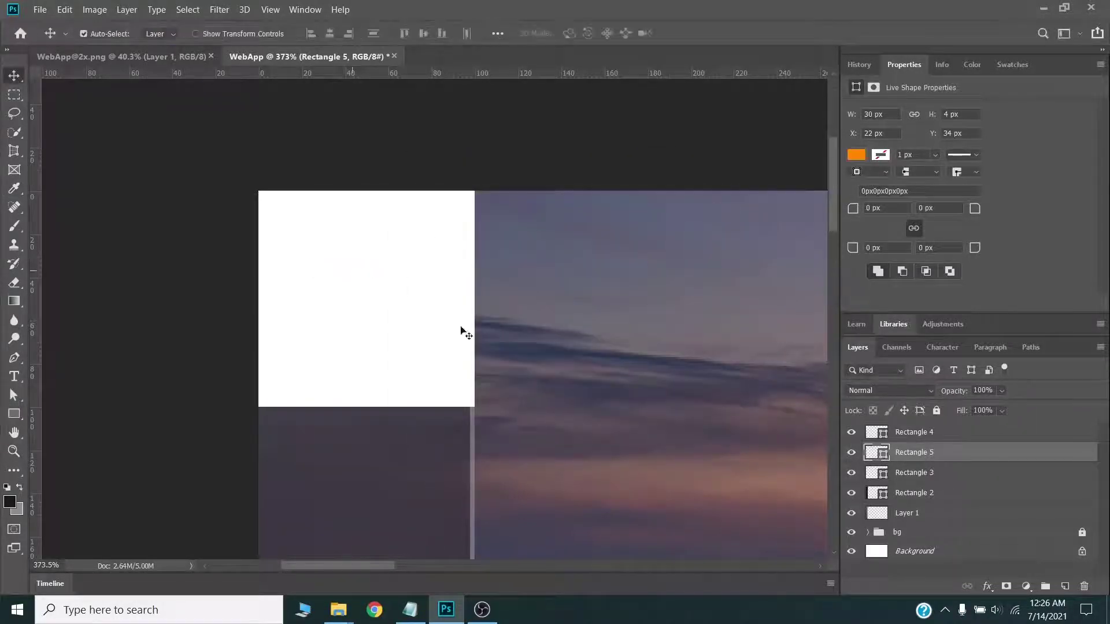
drag(915, 424, 917, 434)
Step: Duplicate the bar into three, group them, and centre the group inside the white square
mouse_move(333, 273)
mouse_down()
mouse_move(377, 271)
mouse_move(381, 293)
mouse_move(368, 263)
mouse_move(368, 318)
mouse_up()
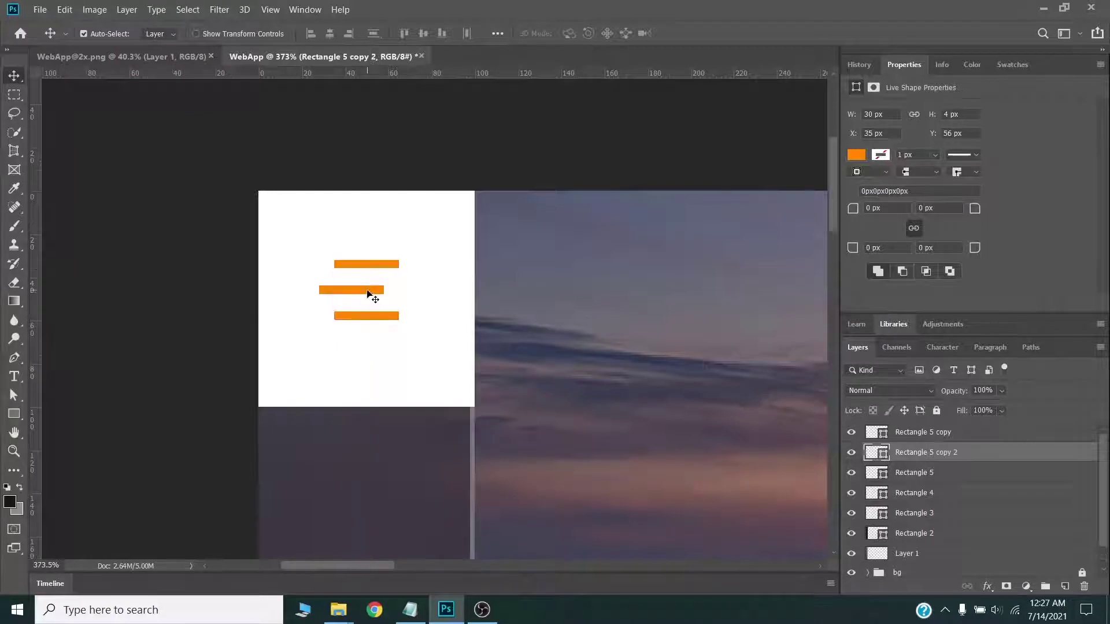
shift+click(366, 292)
shift+click(377, 263)
key(ctrl+g)
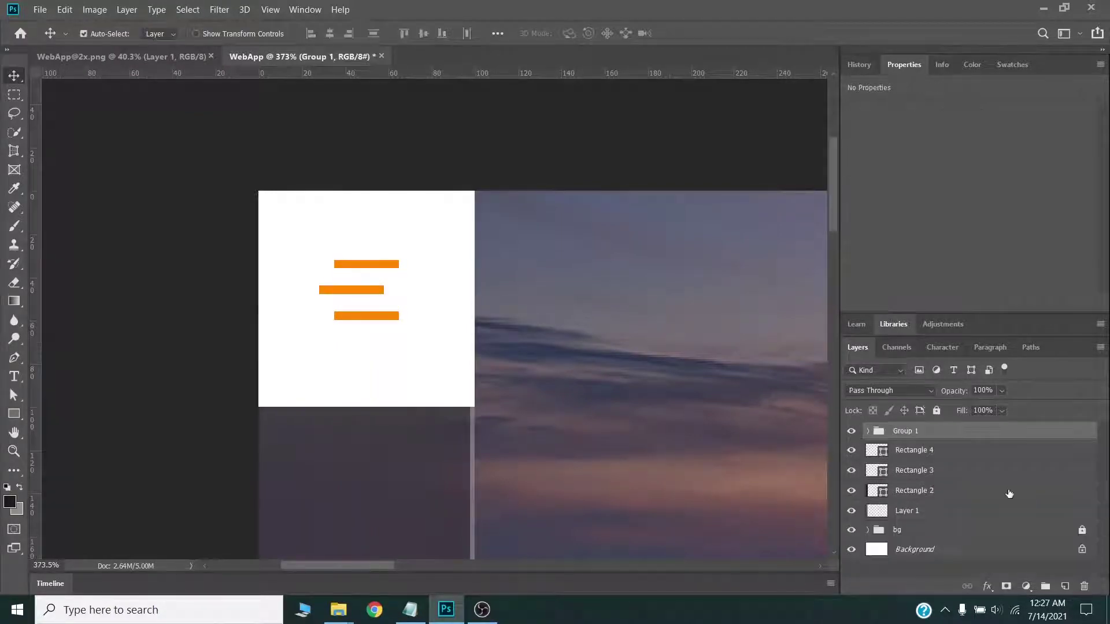
ctrl+click(880, 452)
click(421, 36)
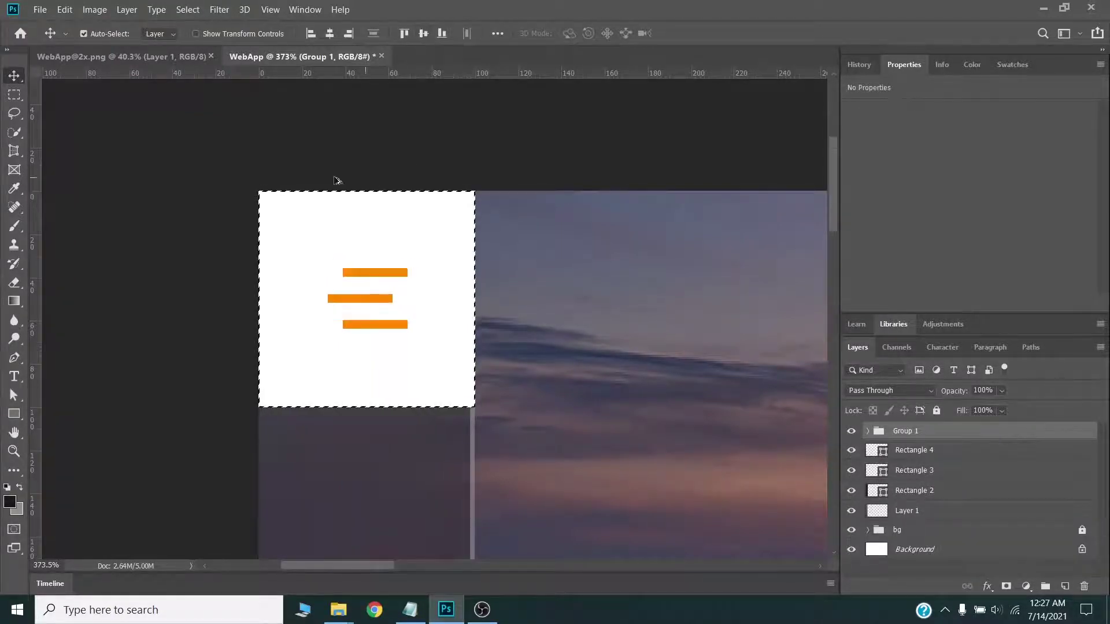
scroll(317, 191, down, 5)
key(ctrl+d)
drag(435, 287, 317, 178)
scroll(317, 177, down, 3)
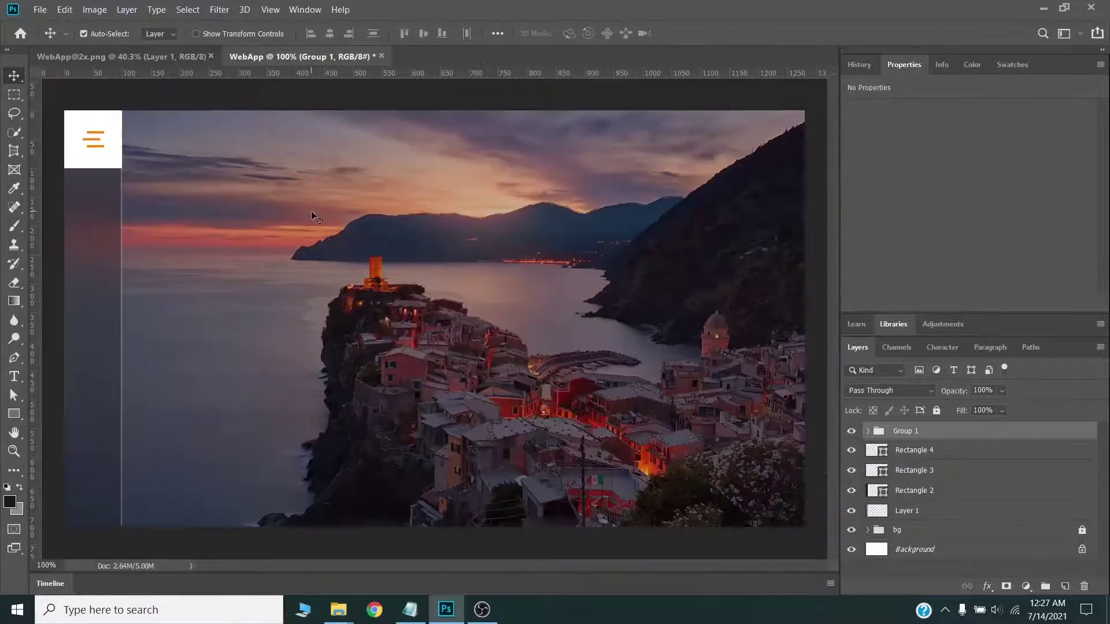
Step: Start a text line in the left sidebar set in Roboto Regular 18 pt
click(14, 376)
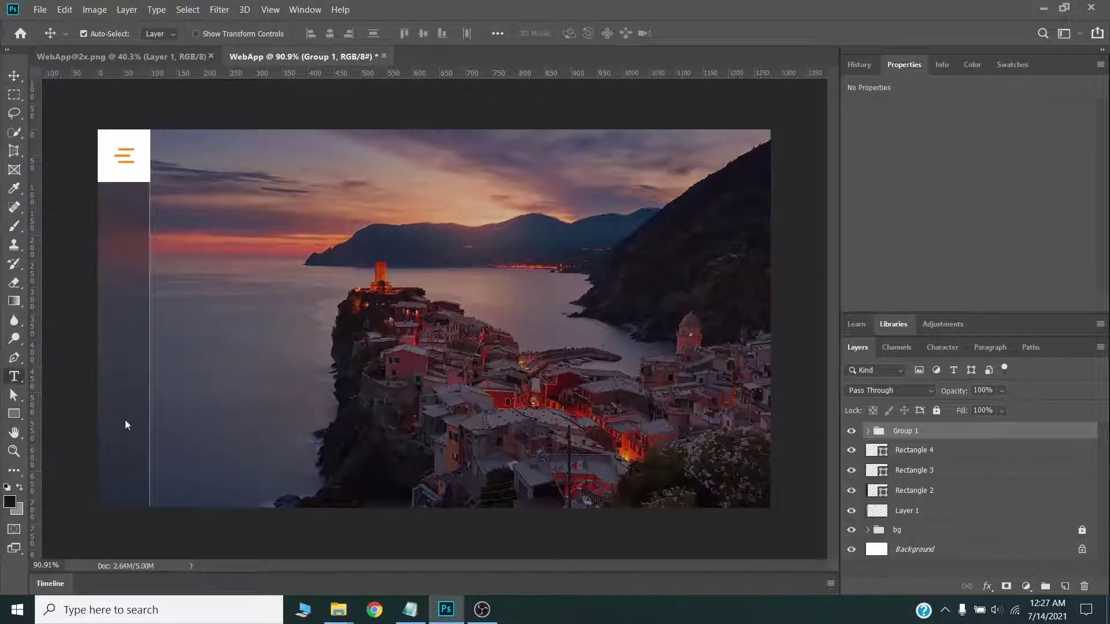
click(117, 425)
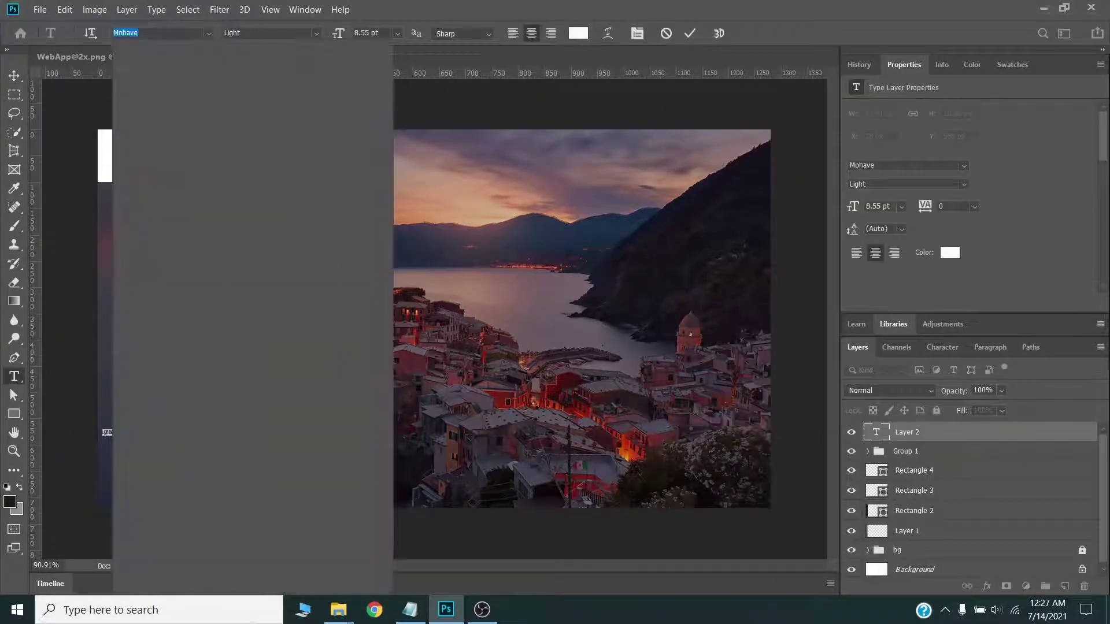
text(Robot)
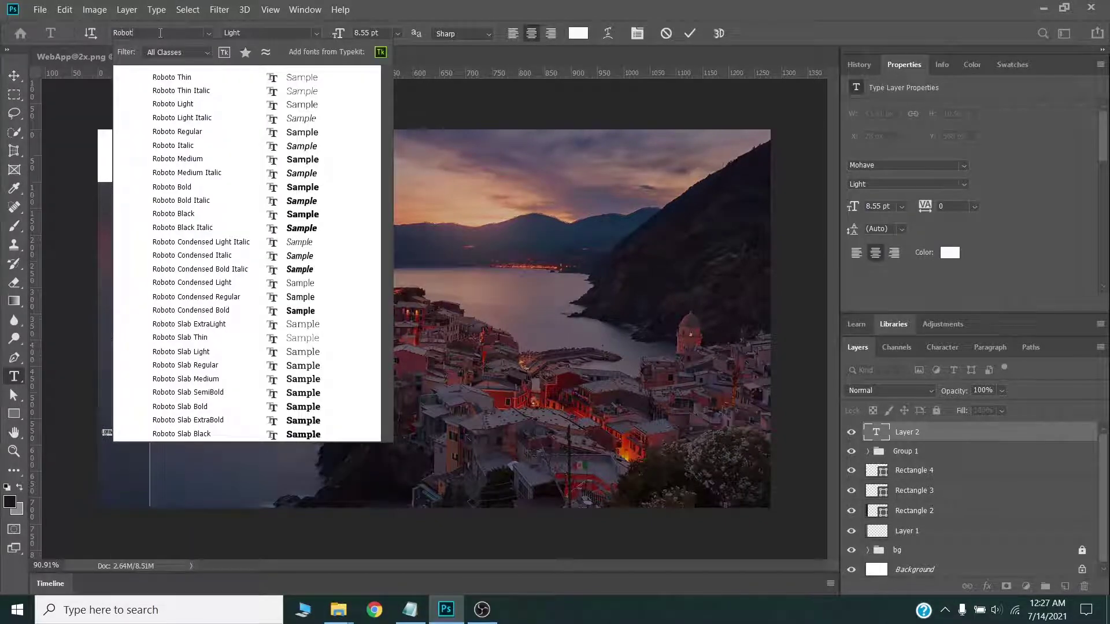
click(186, 132)
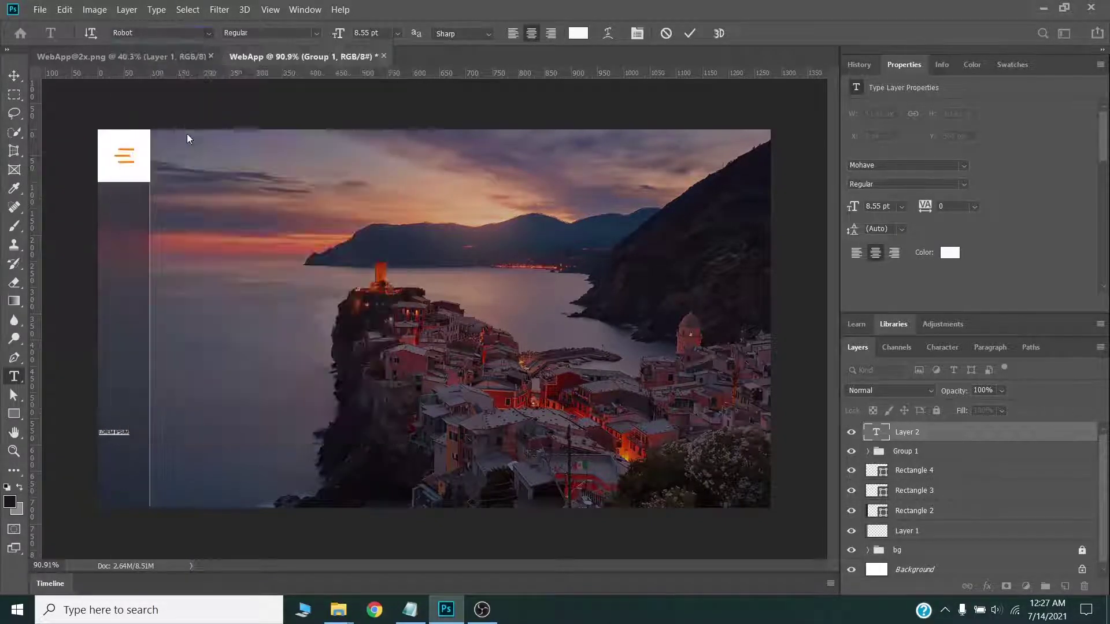
click(365, 33)
text(18)
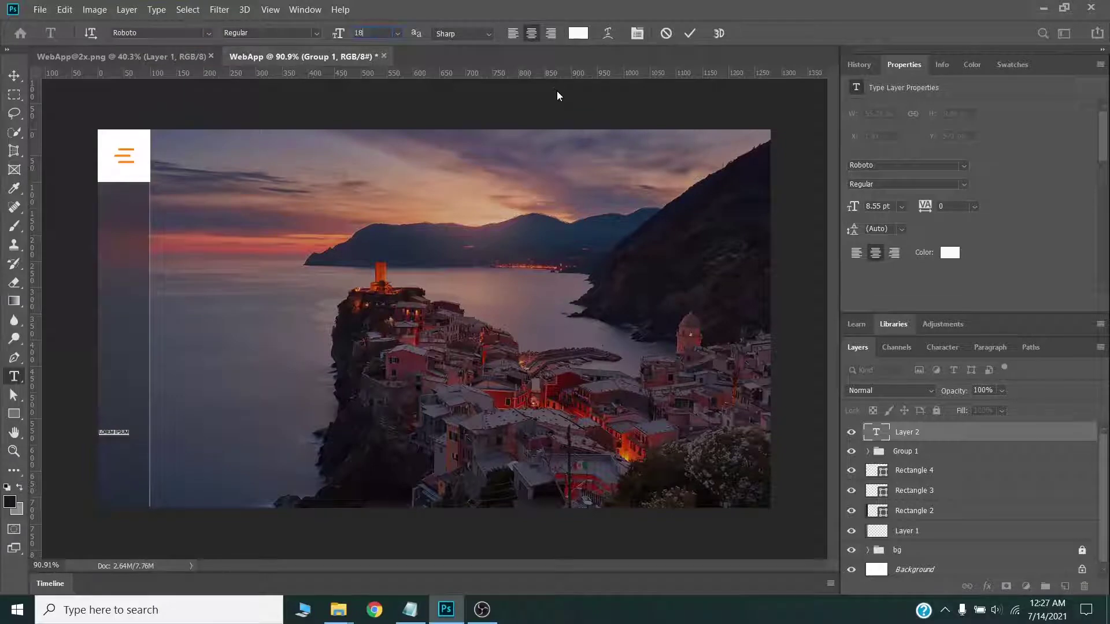
key(Return)
click(942, 347)
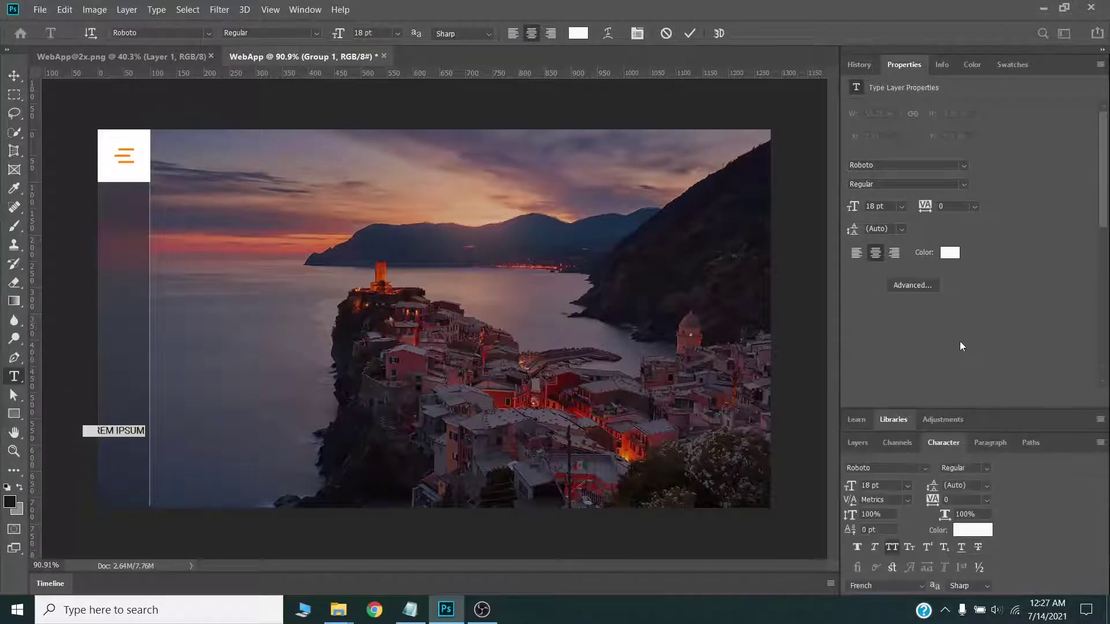
Step: Type the label FB and position it near the bottom of the sidebar
click(114, 430)
key(ctrl+a)
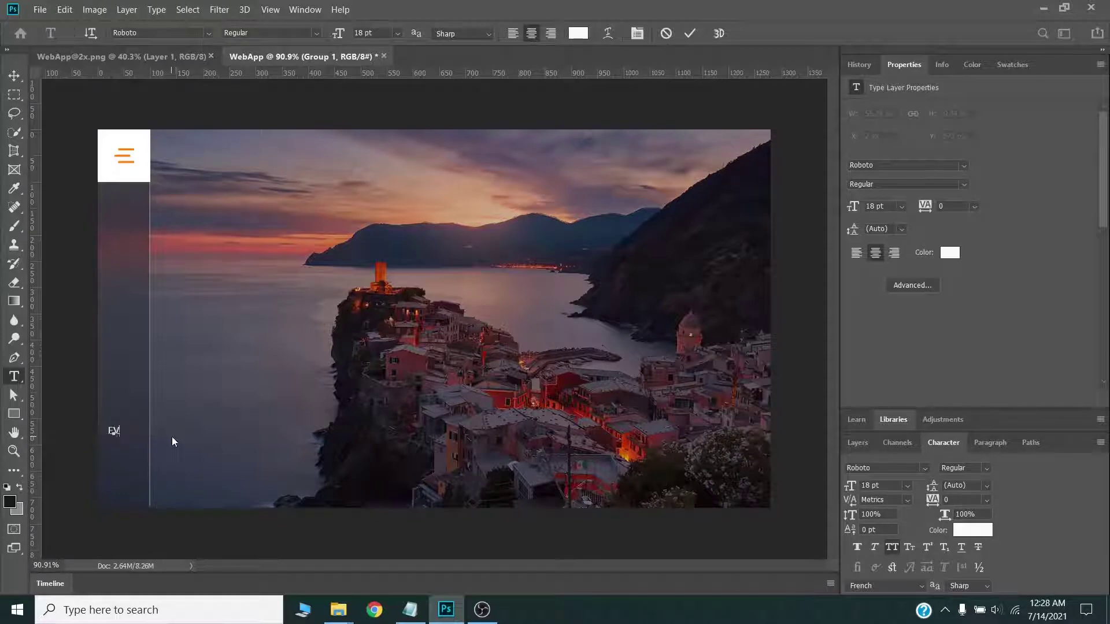
text(FB)
key(ctrl+Return)
drag(114, 428, 121, 431)
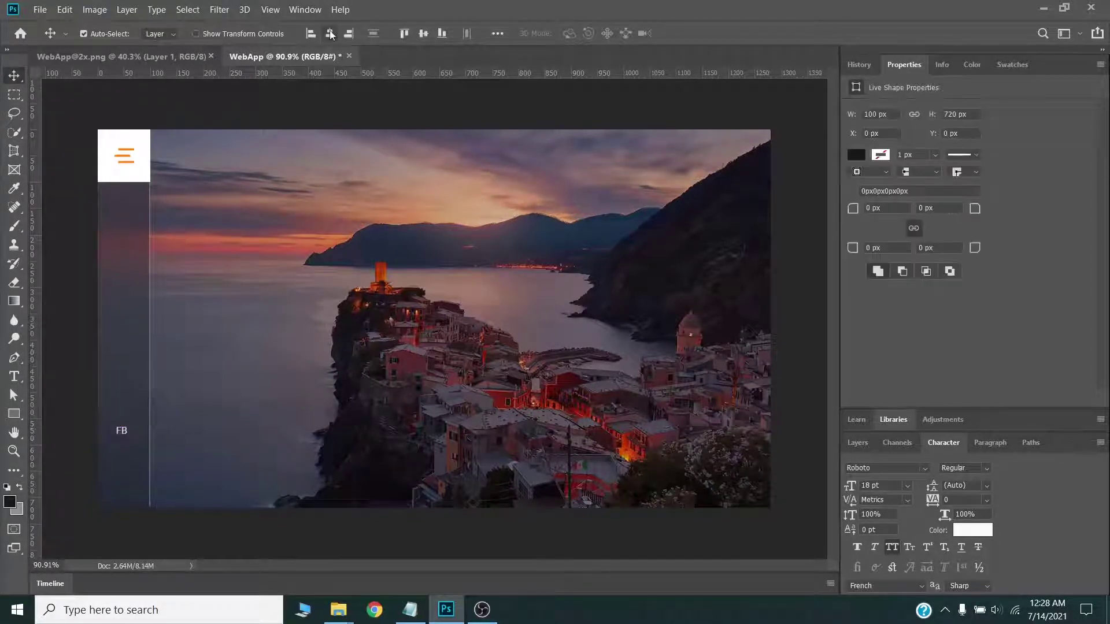
drag(123, 433, 126, 457)
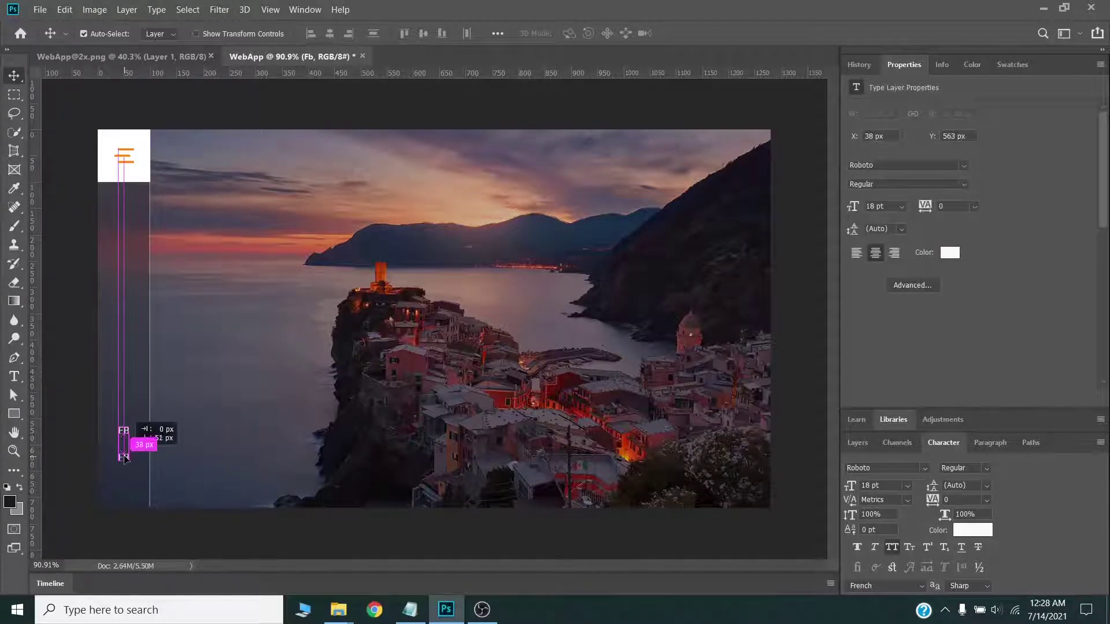
Step: Duplicate FB into TW and IN labels stacked evenly beneath it
key(t)
double_click(138, 453)
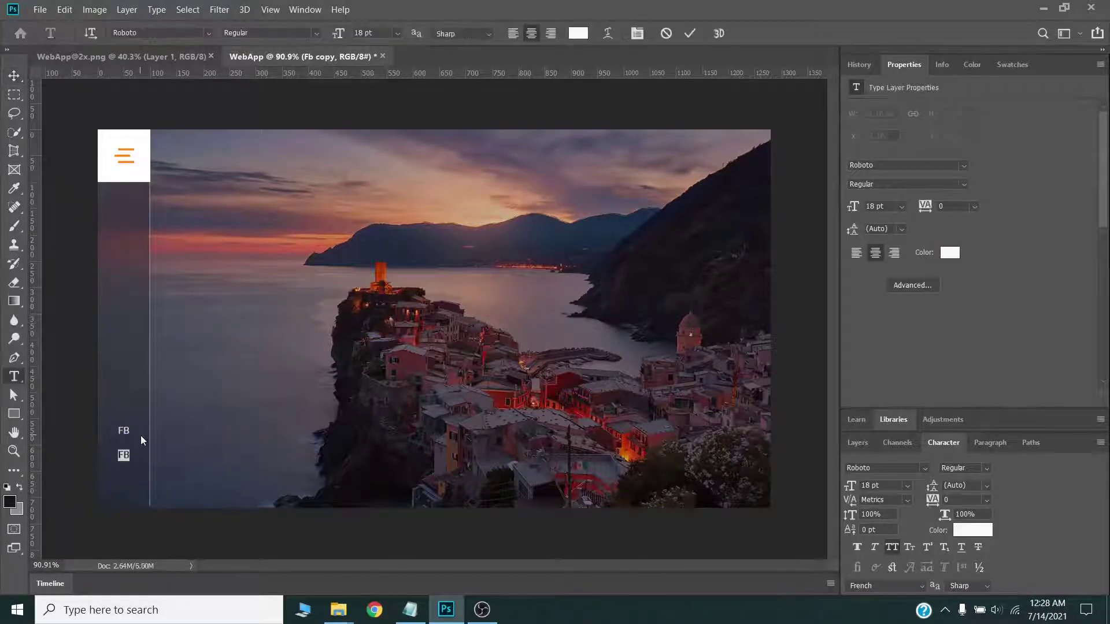
text(TW)
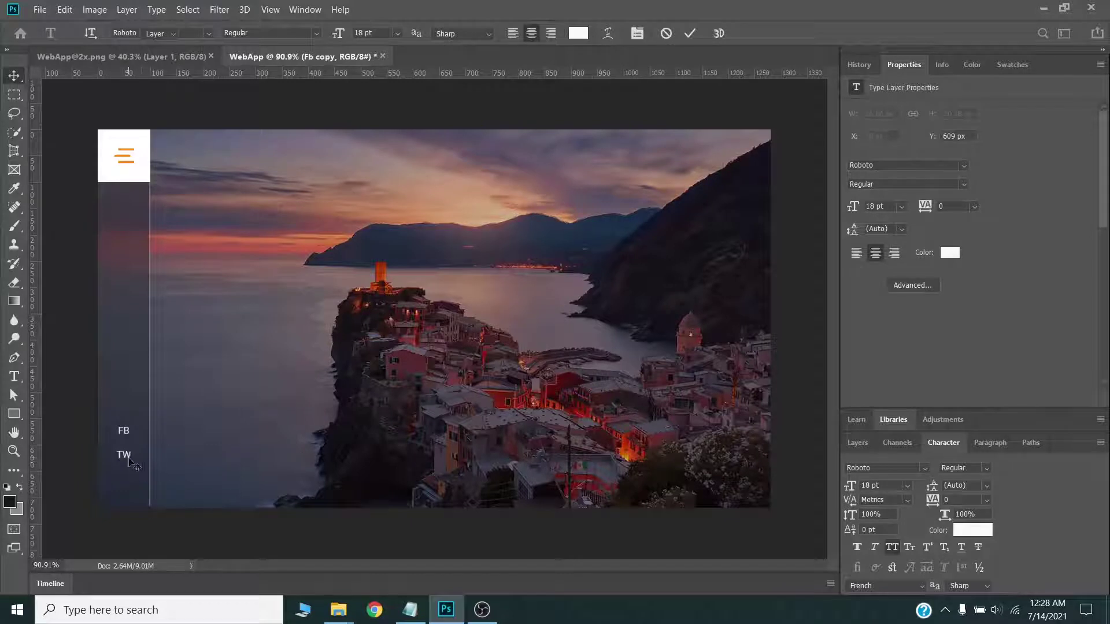
drag(133, 463, 133, 489)
key(t)
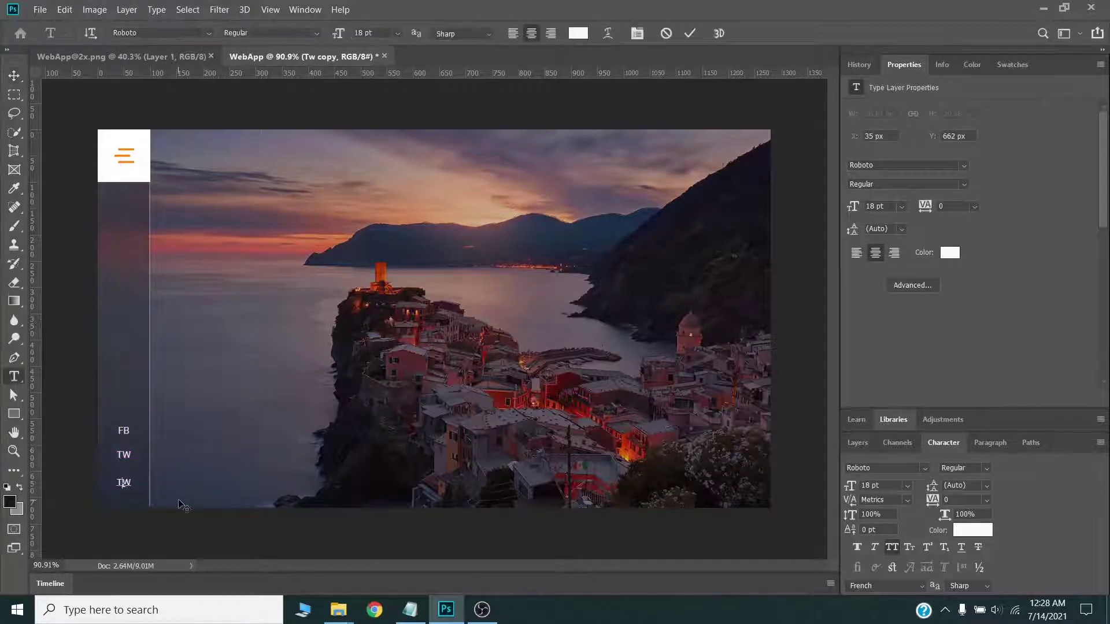
key(Return)
text(IN)
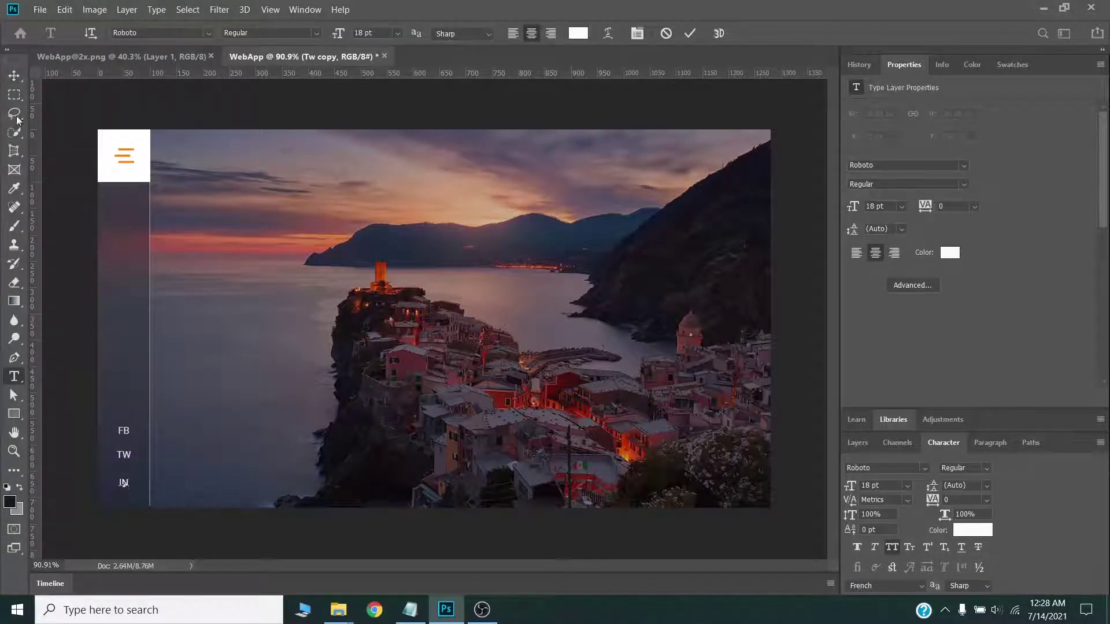
click(14, 75)
drag(123, 483, 126, 478)
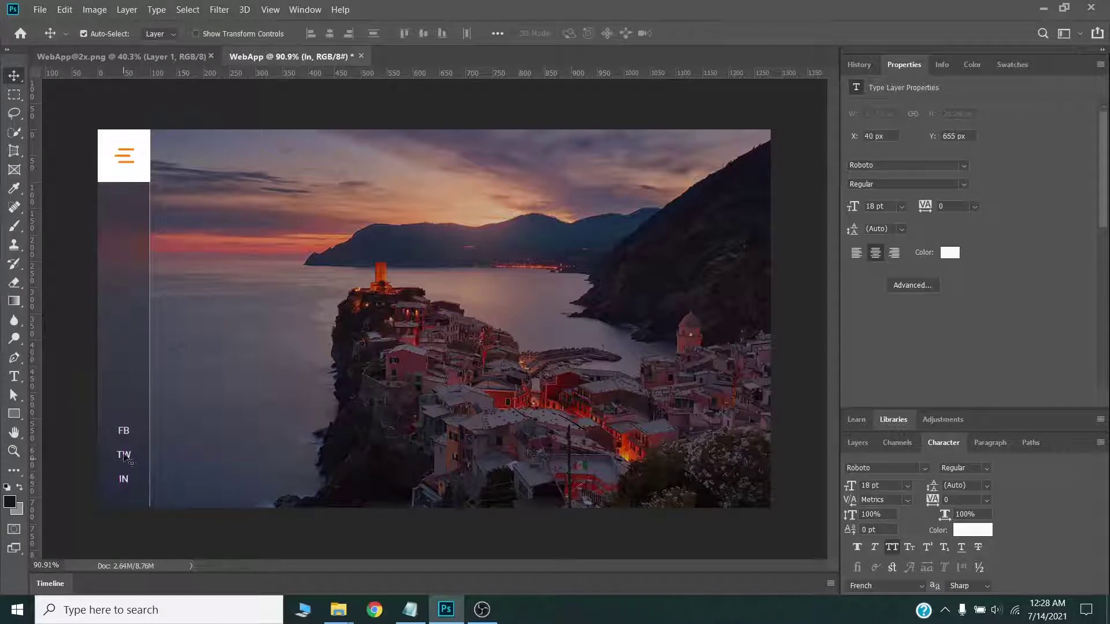
click(125, 458)
click(857, 442)
Step: Group the FB, TW and IN layers into a group named SocialMedia_icon
click(911, 431)
shift+click(912, 471)
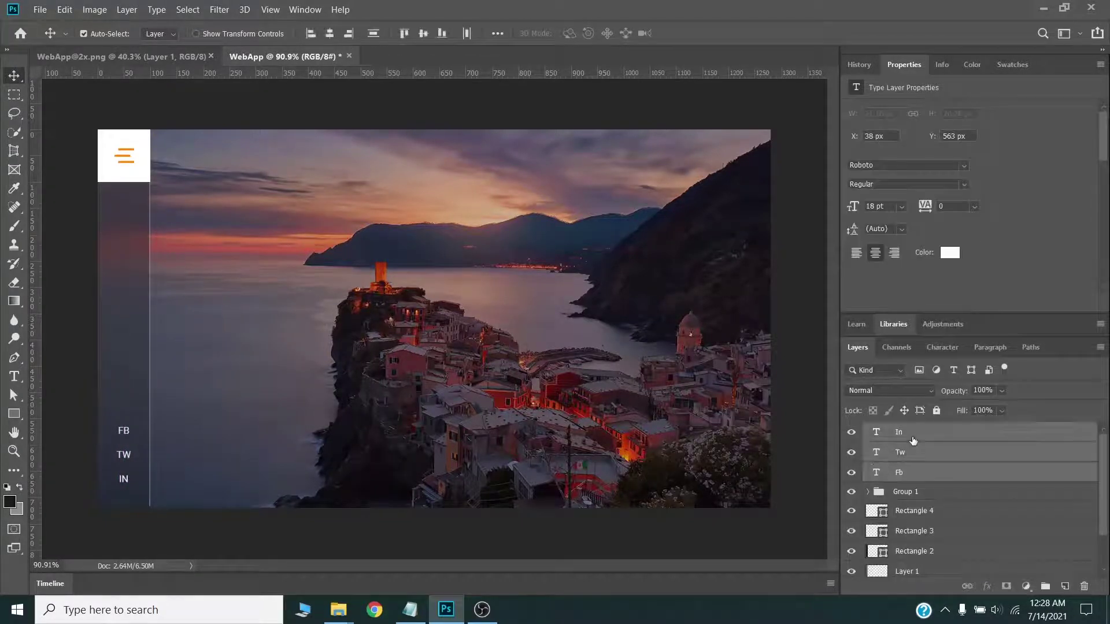
key(ctrl+g)
double_click(904, 430)
text(So)
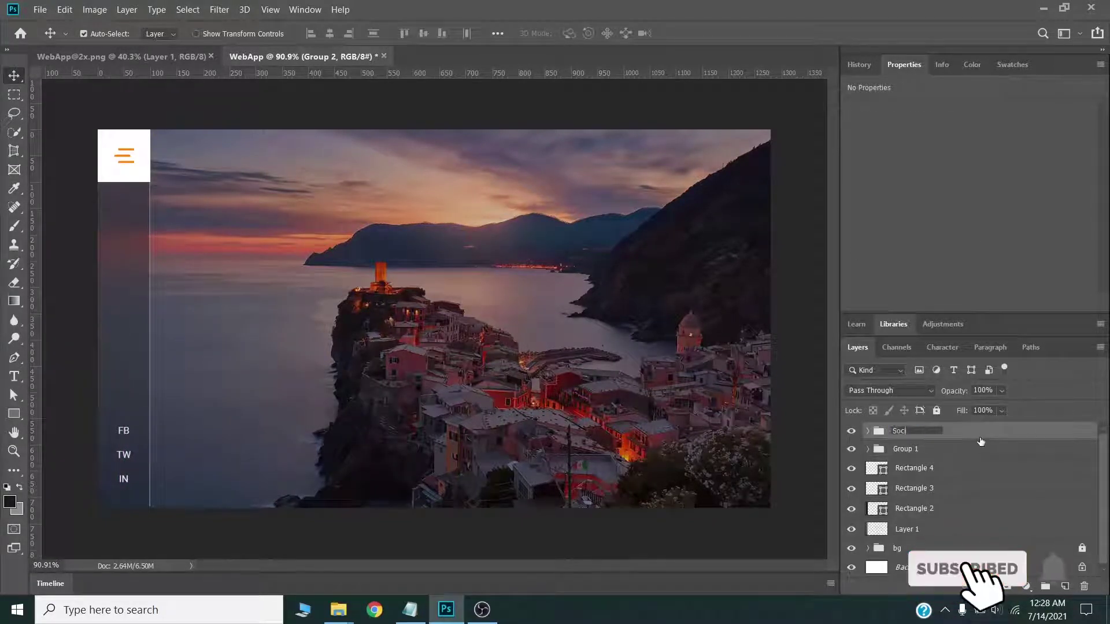
text(cial)
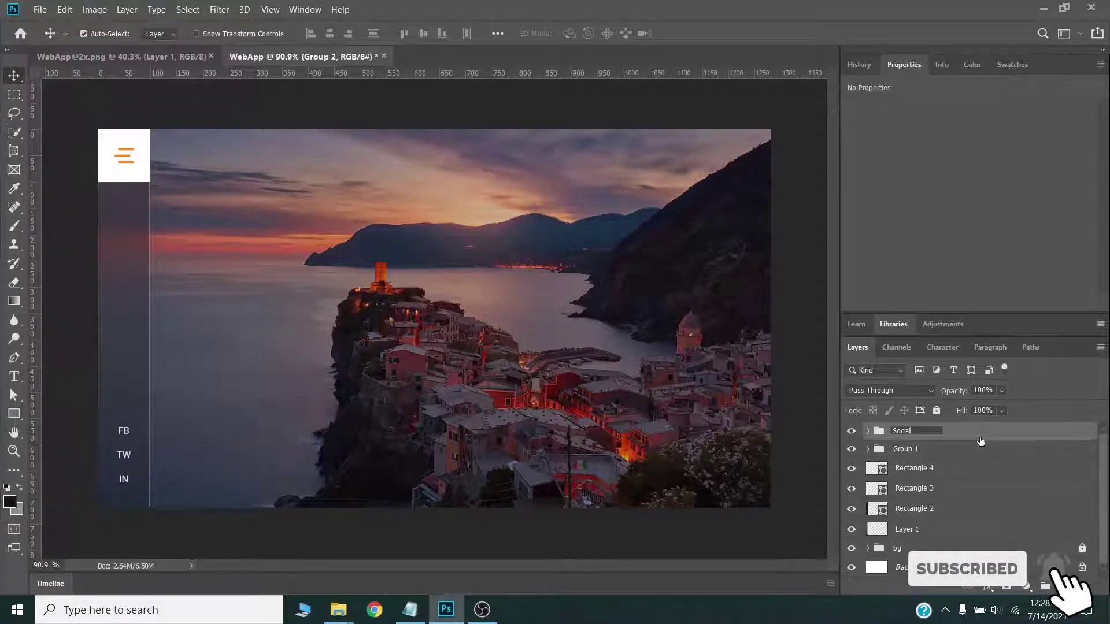
text(Media_icon)
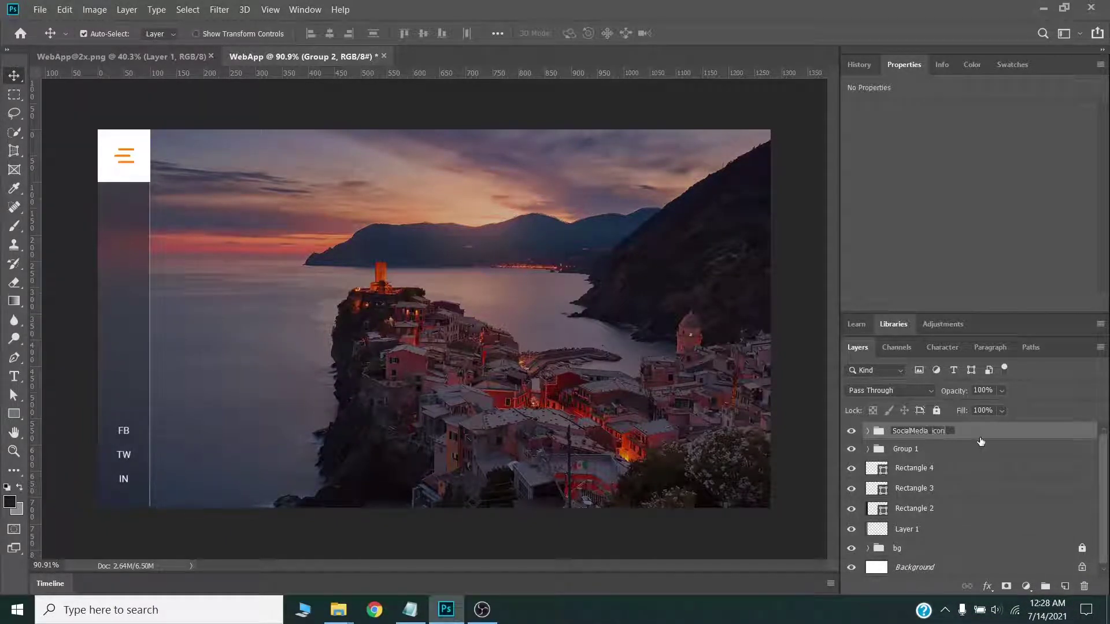
key(Return)
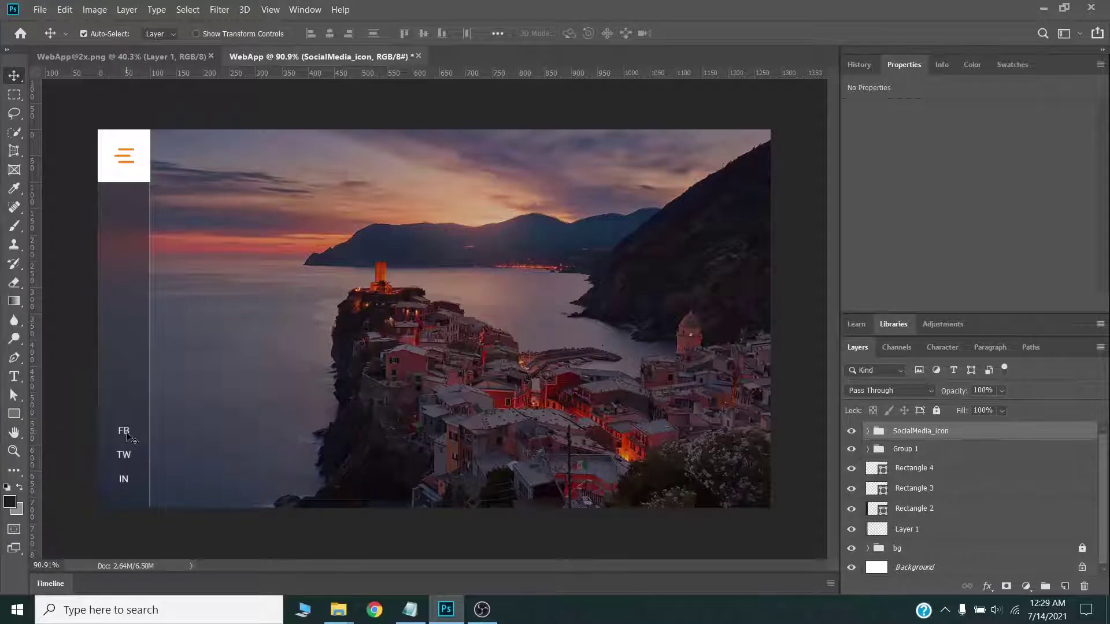
Step: Recolour the FB label orange (ff8800) by sampling it with the eyedropper
click(126, 434)
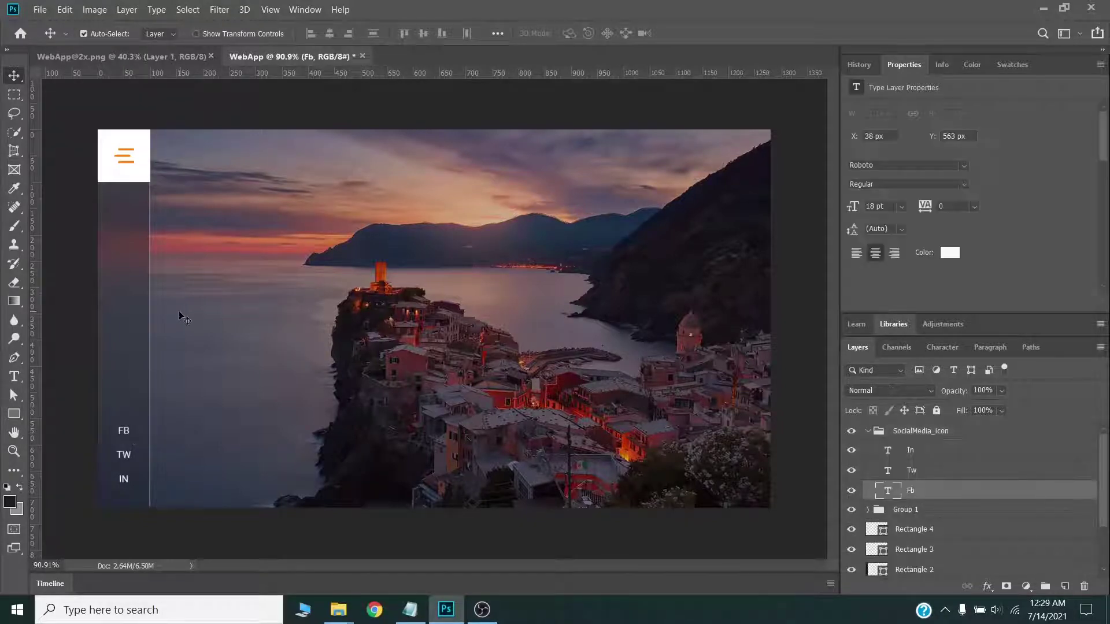
click(949, 252)
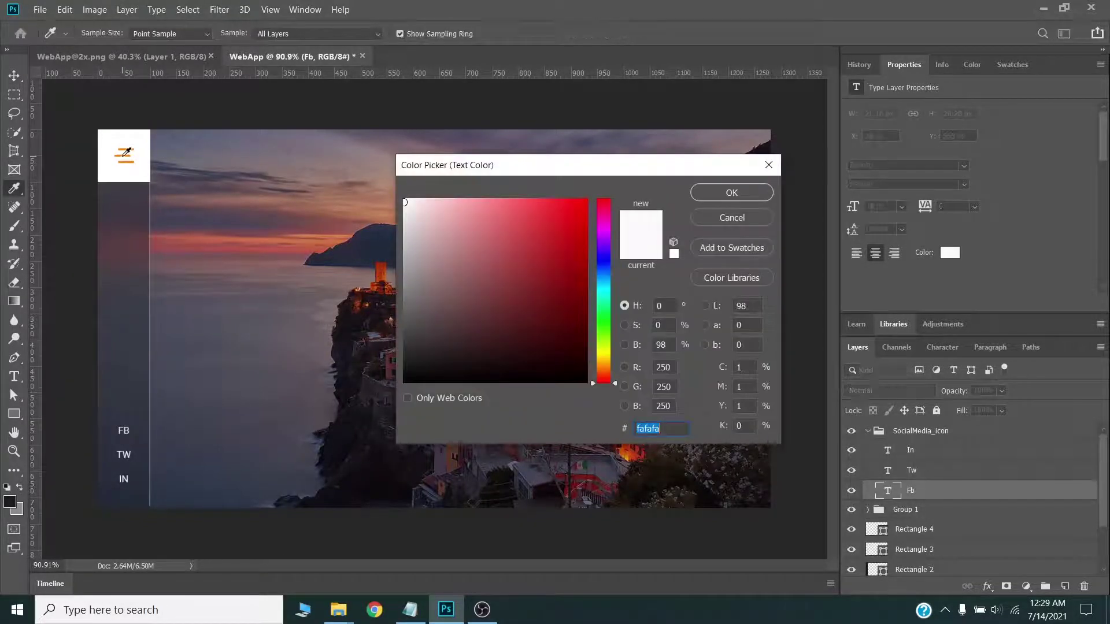
click(122, 156)
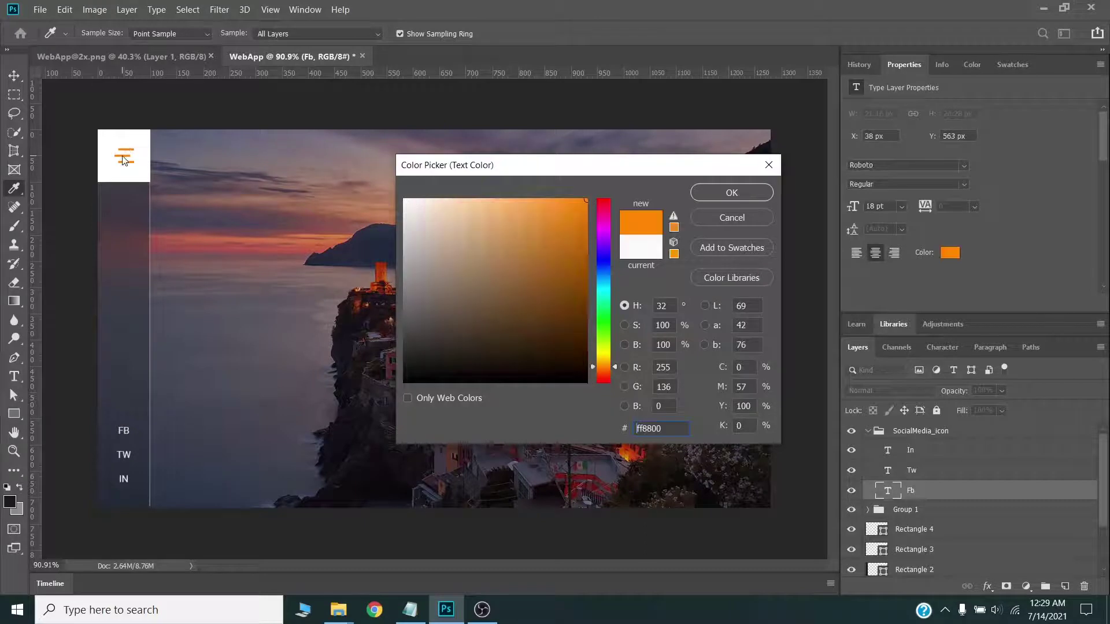
click(713, 194)
click(75, 296)
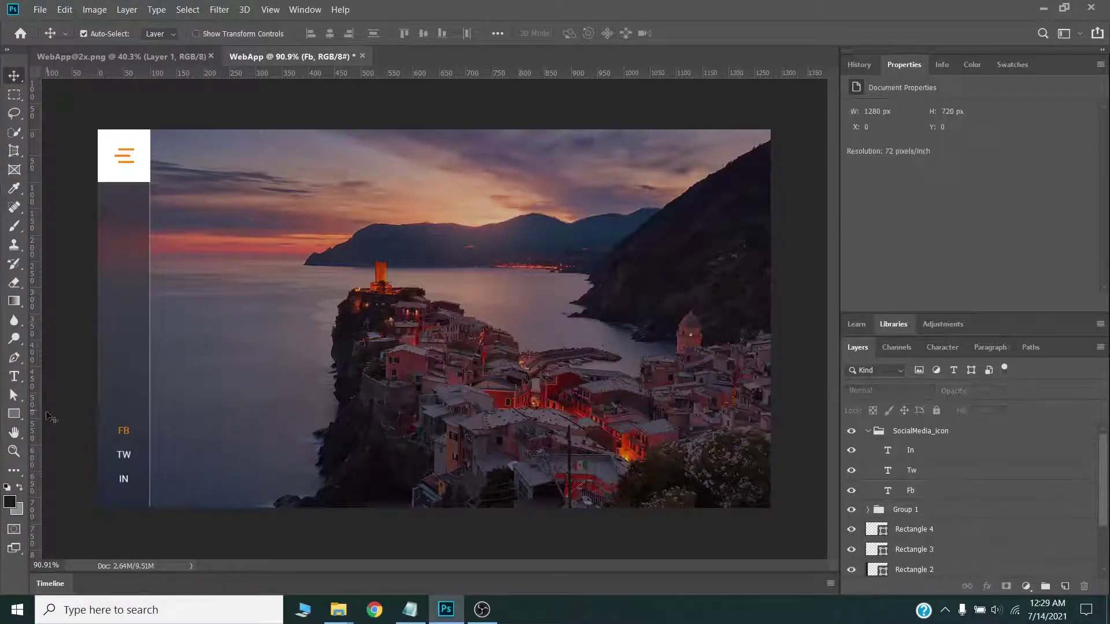
Step: Add a white 20 pt text block near the top centre of the hero
key(t)
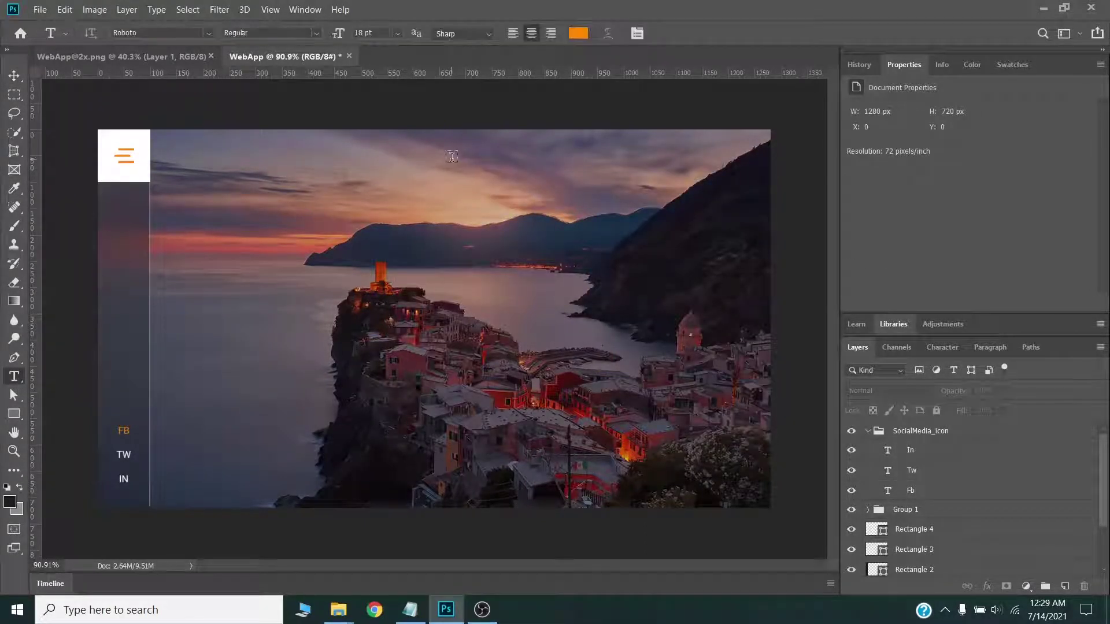
click(451, 157)
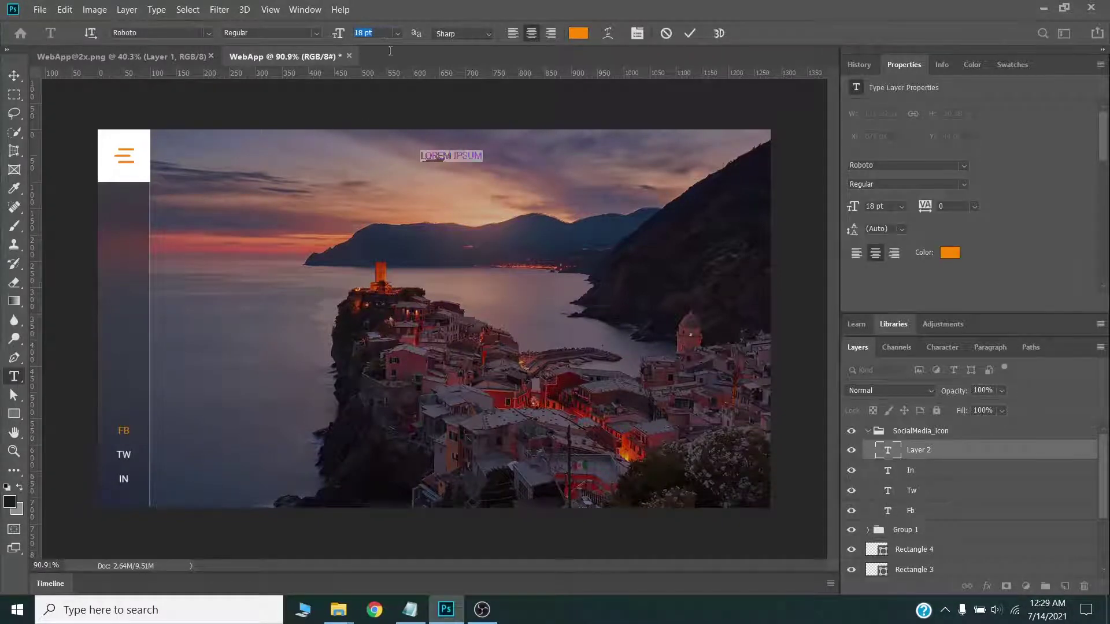
text(20)
key(Return)
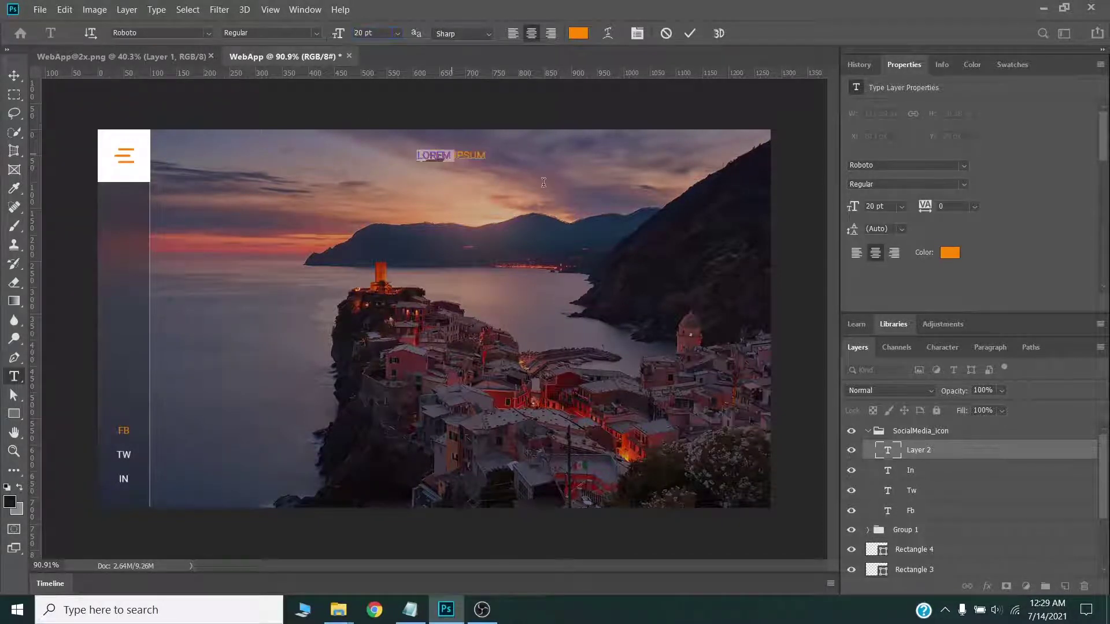
click(578, 32)
text(ffffff)
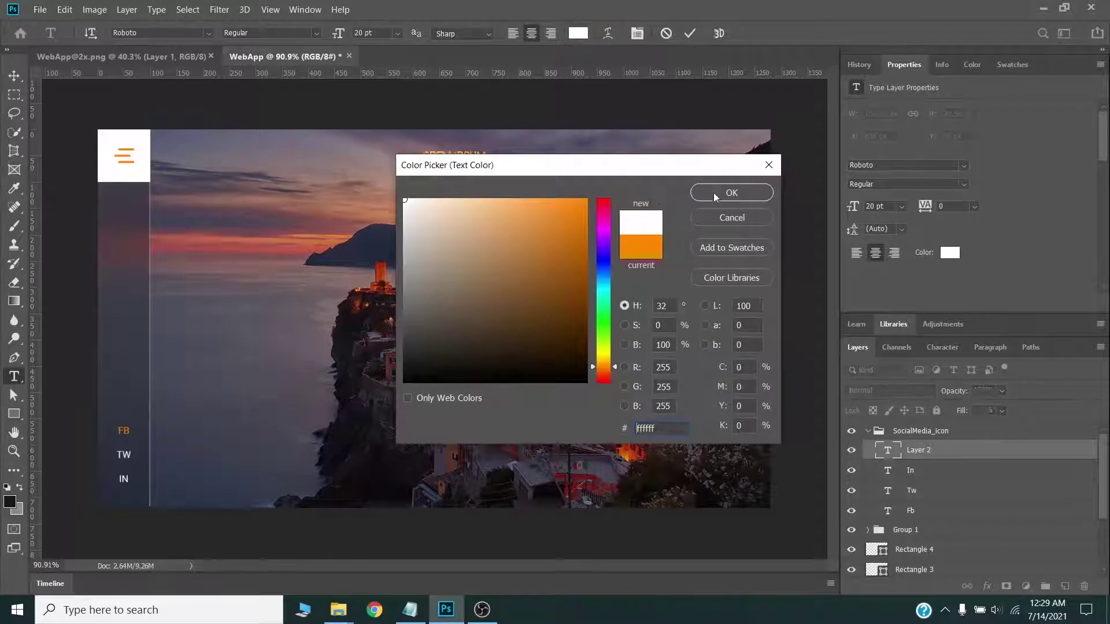
click(713, 192)
key(ctrl+Return)
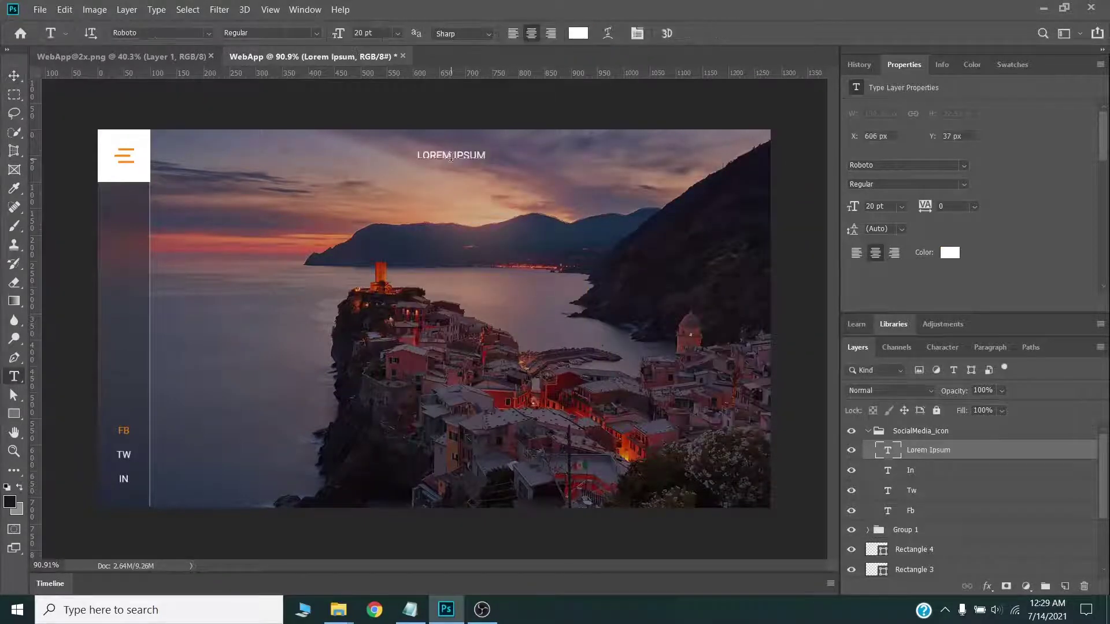
Step: Make the HOME label and a PACKAGES copy to its right
text(HOME)
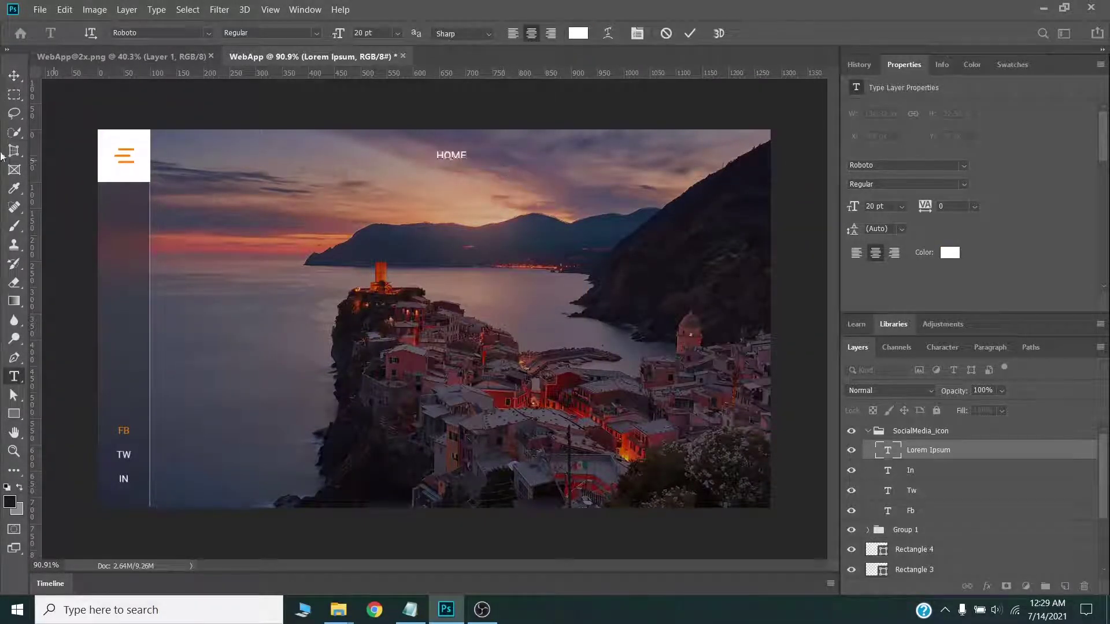
click(14, 75)
drag(454, 156, 520, 156)
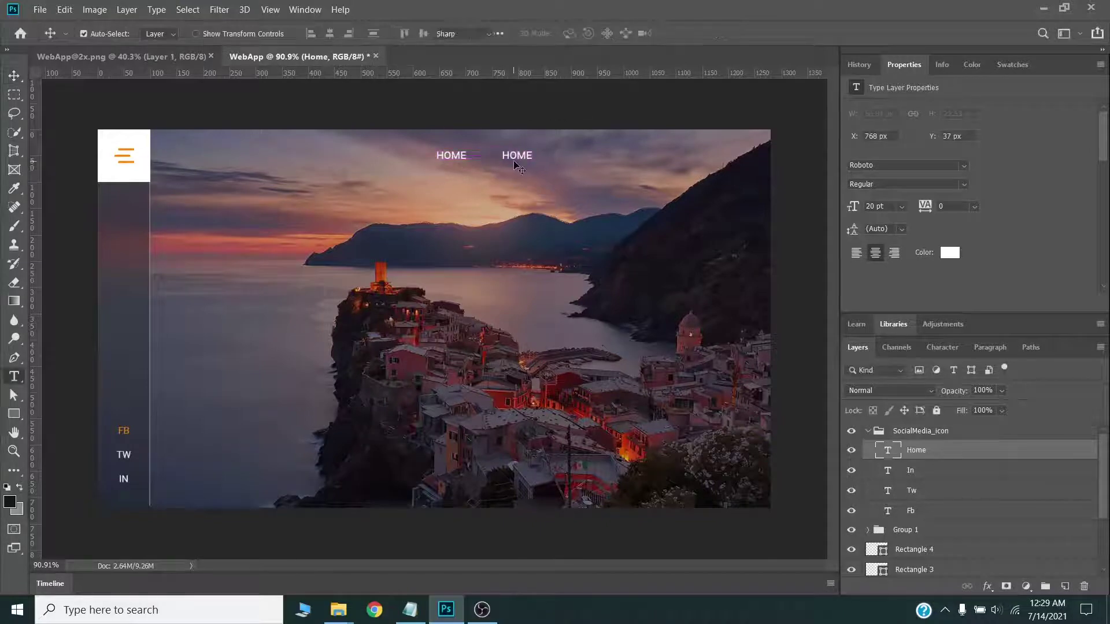
key(Return)
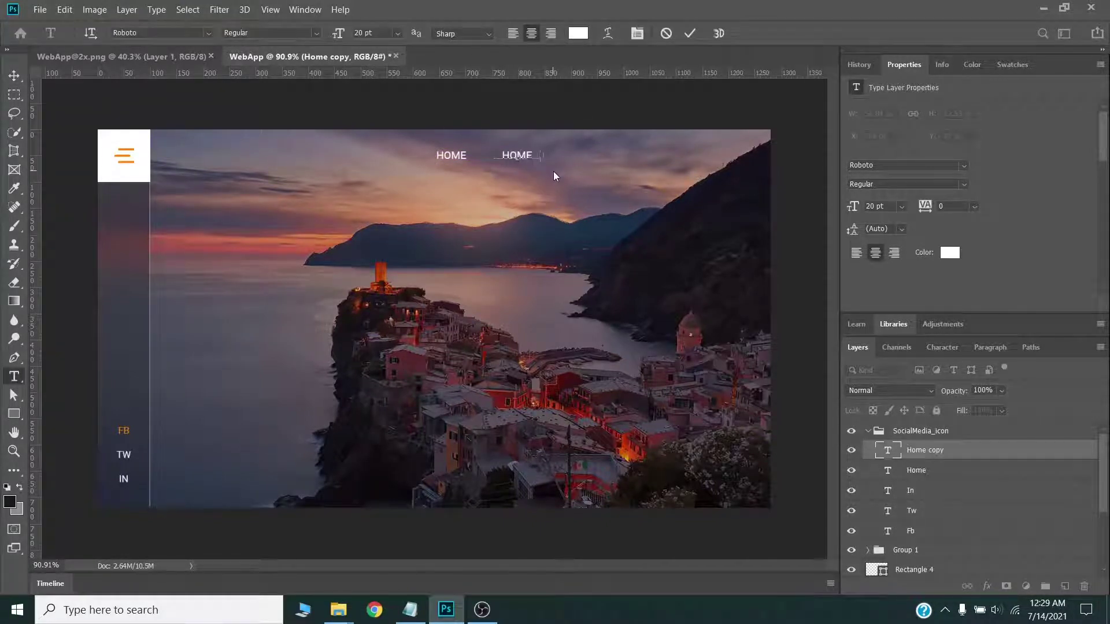
text(PACKAGES)
click(14, 76)
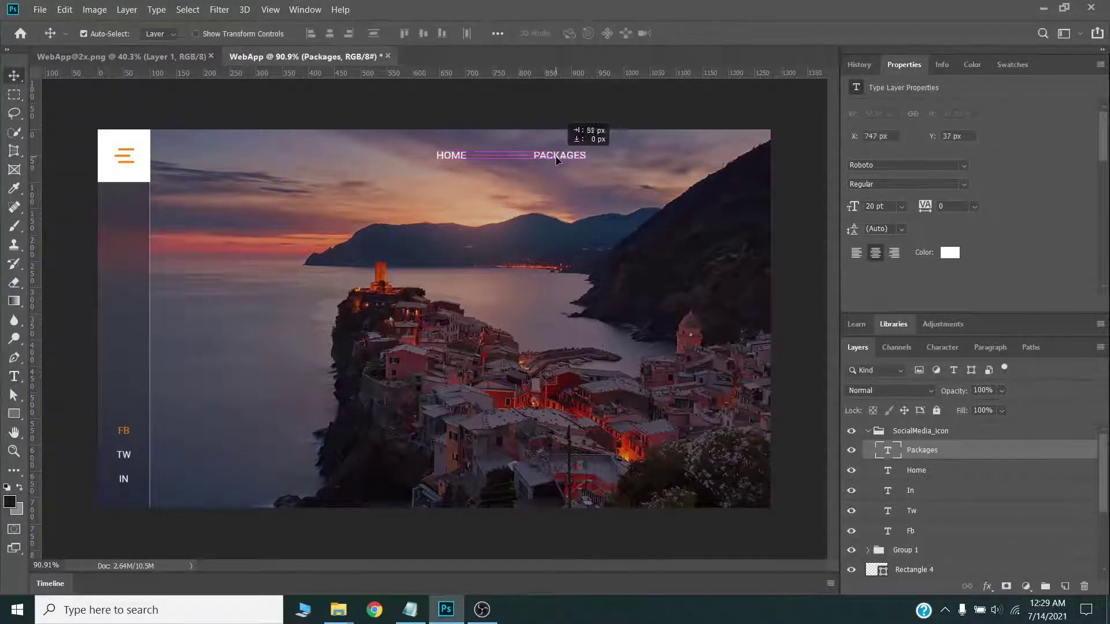
drag(511, 159, 583, 161)
Step: Add ABOUT US and CONTACT US copies further along the navigation row
double_click(587, 156)
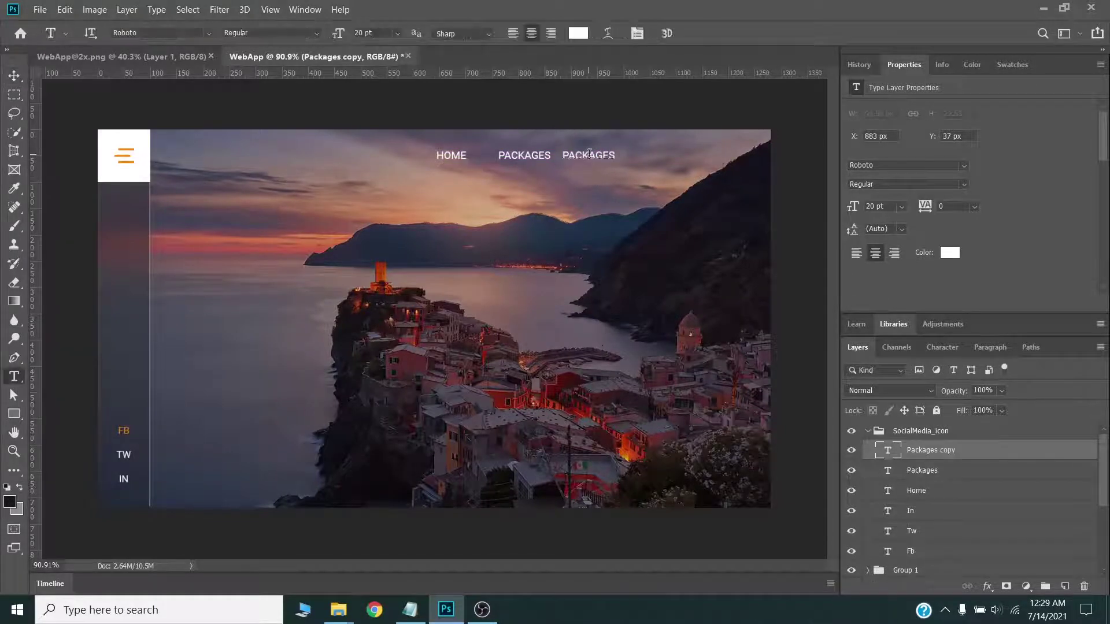
text(ABOUT)
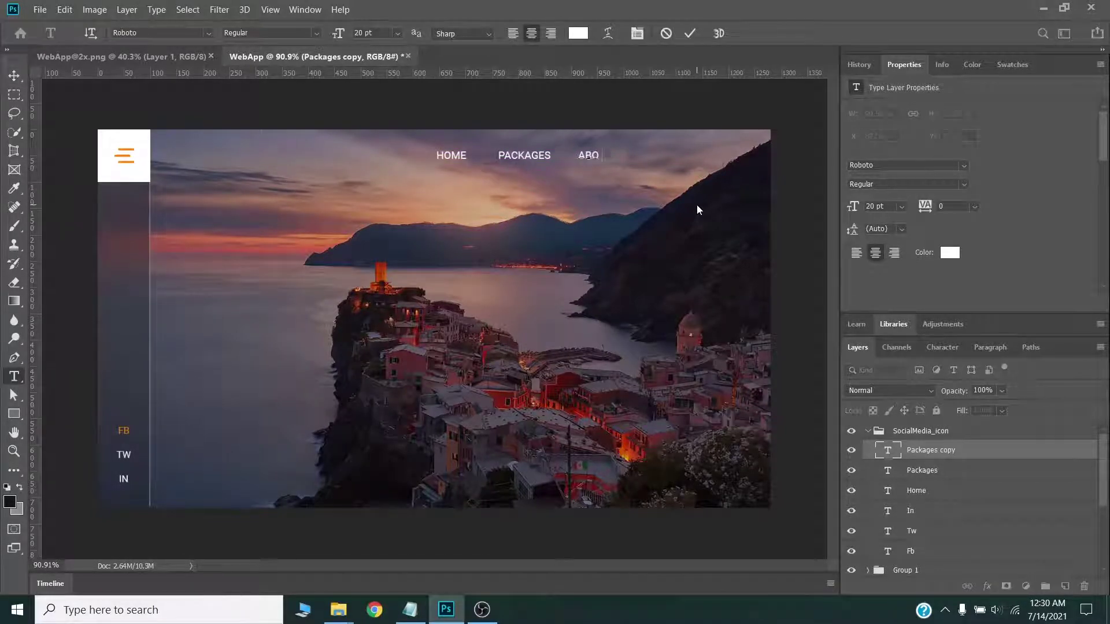
text( US)
click(14, 75)
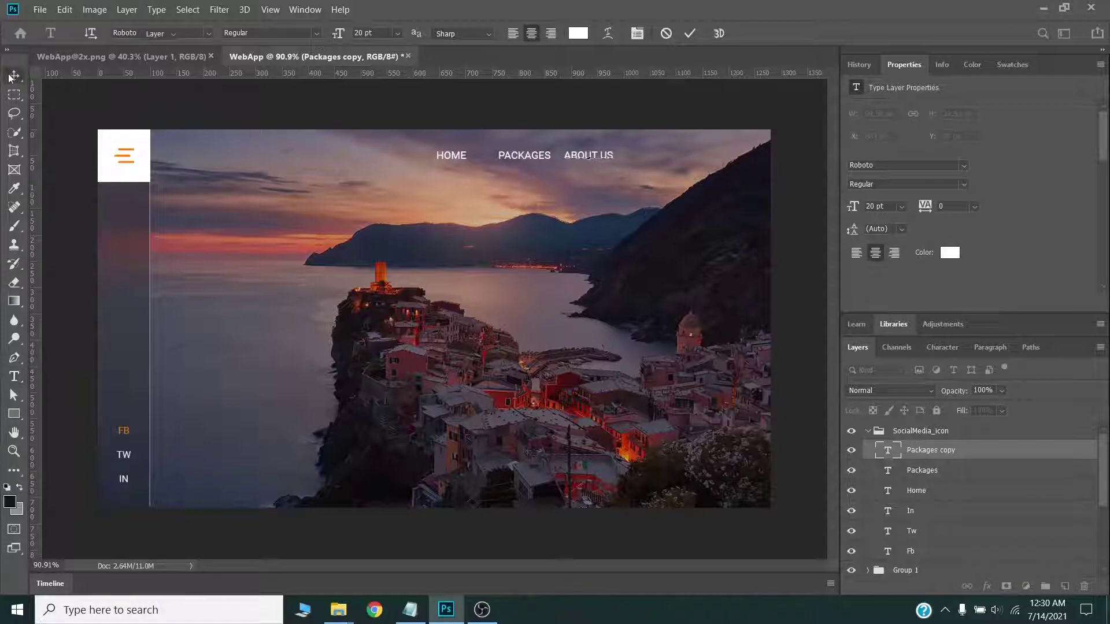
drag(583, 162, 673, 154)
double_click(678, 155)
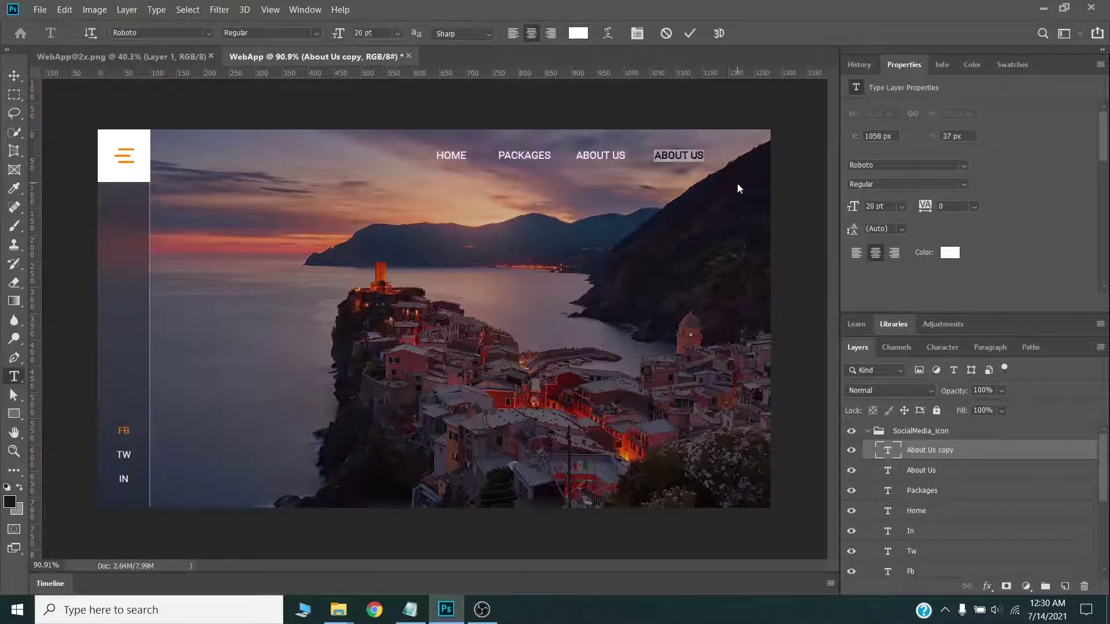
text(CONTAC US)
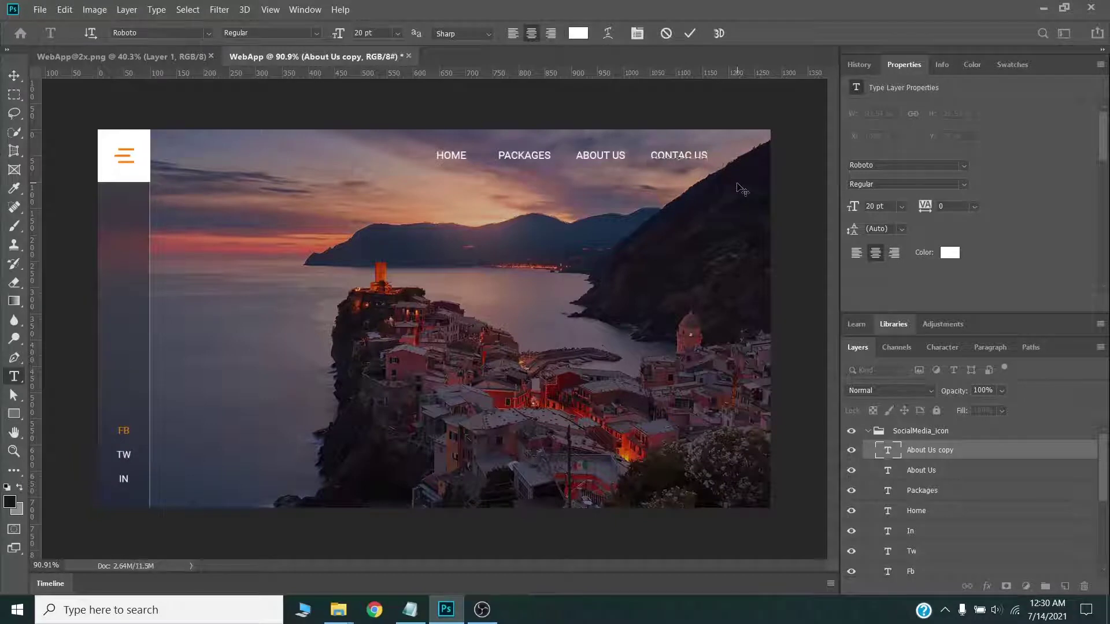
key(BackSpace)
key(BackSpace)
key(BackSpace)
text(T US)
click(14, 75)
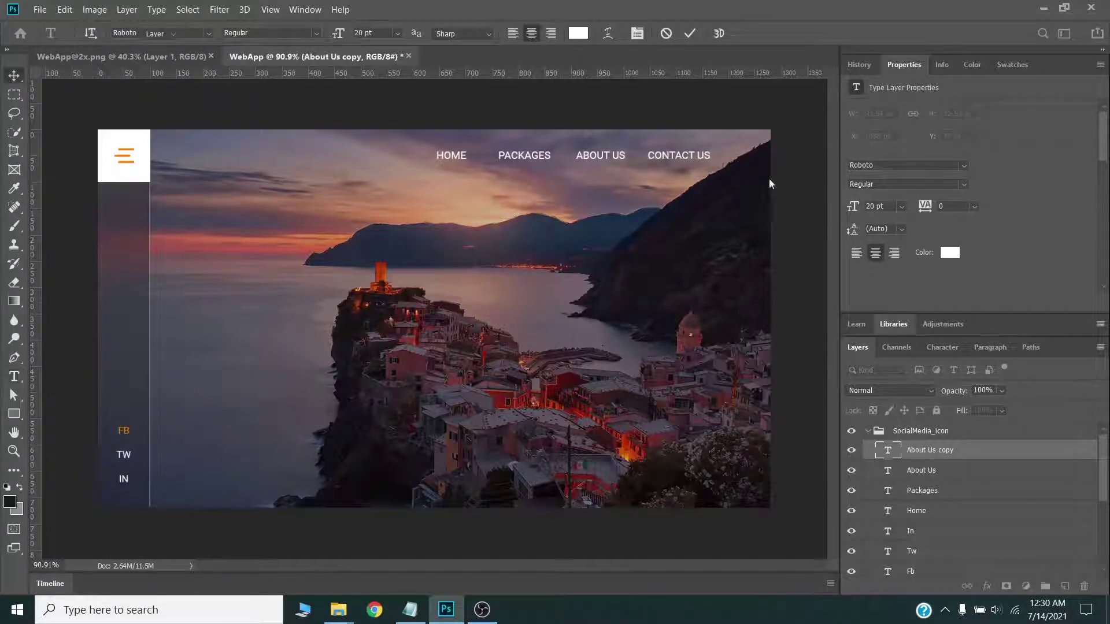
Step: Distribute the four nav labels evenly and turn off All Caps for title case
key(alt+shift+bracketleft)
key(alt+shift+bracketleft)
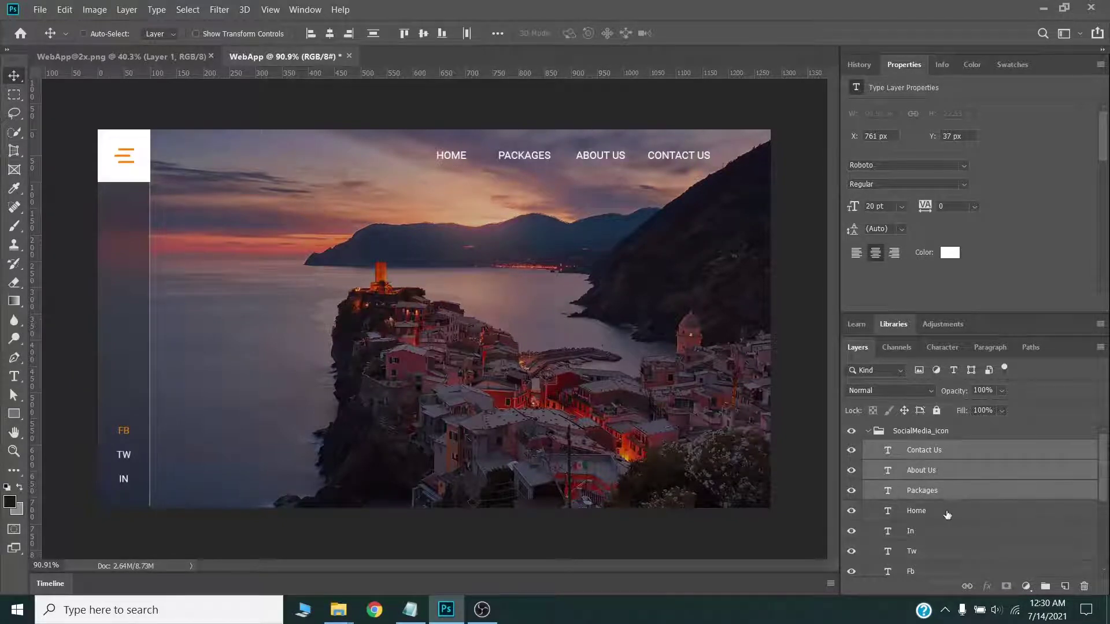
key(alt+shift+bracketleft)
click(466, 35)
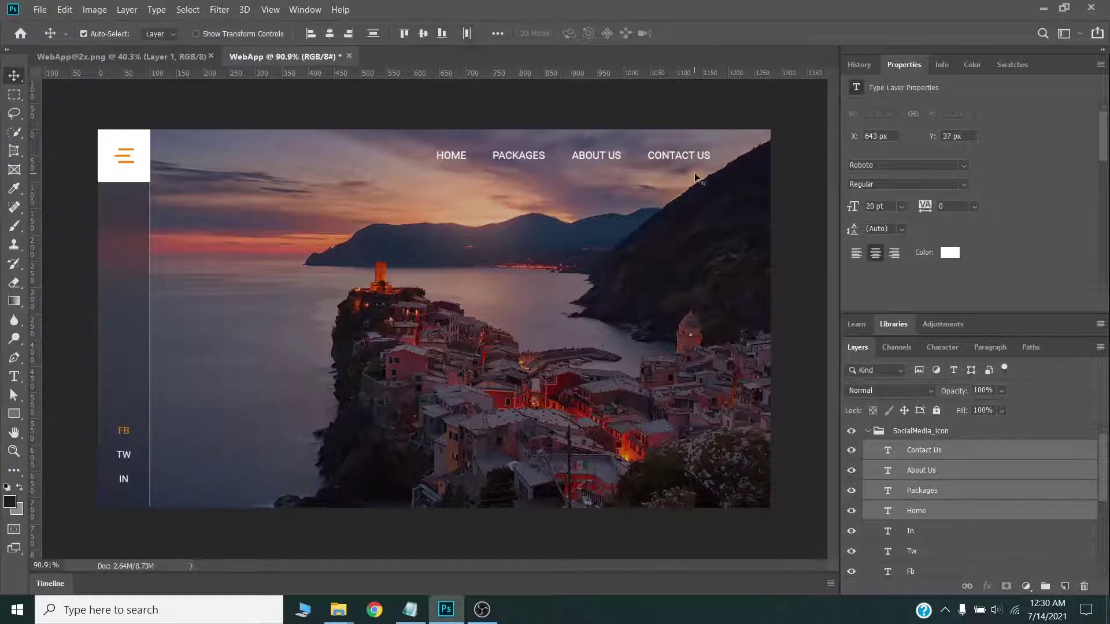
click(941, 348)
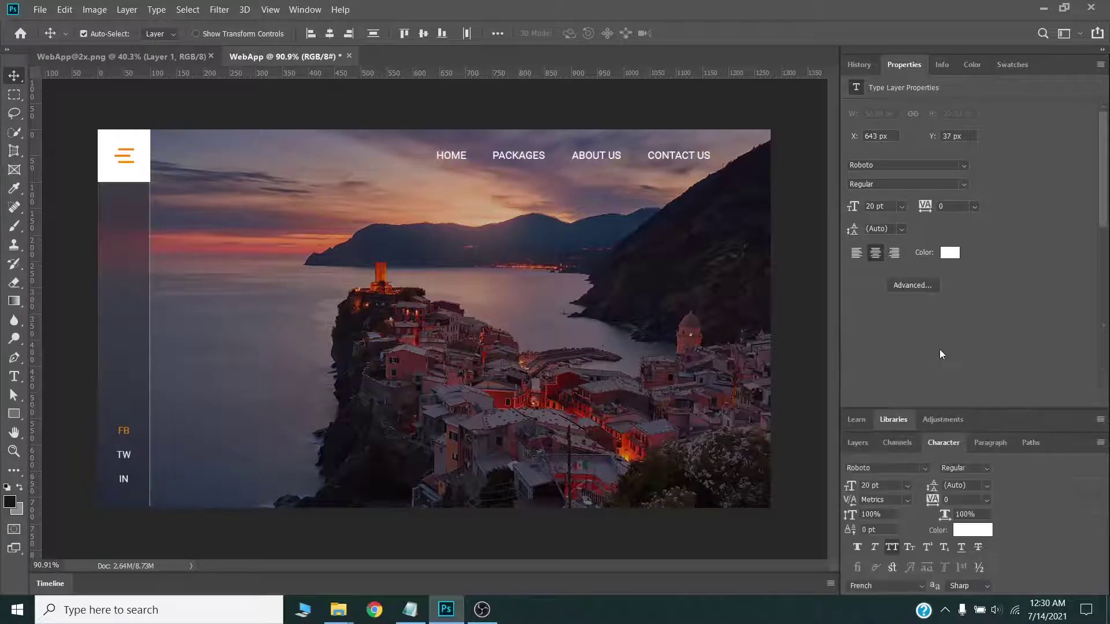
click(892, 547)
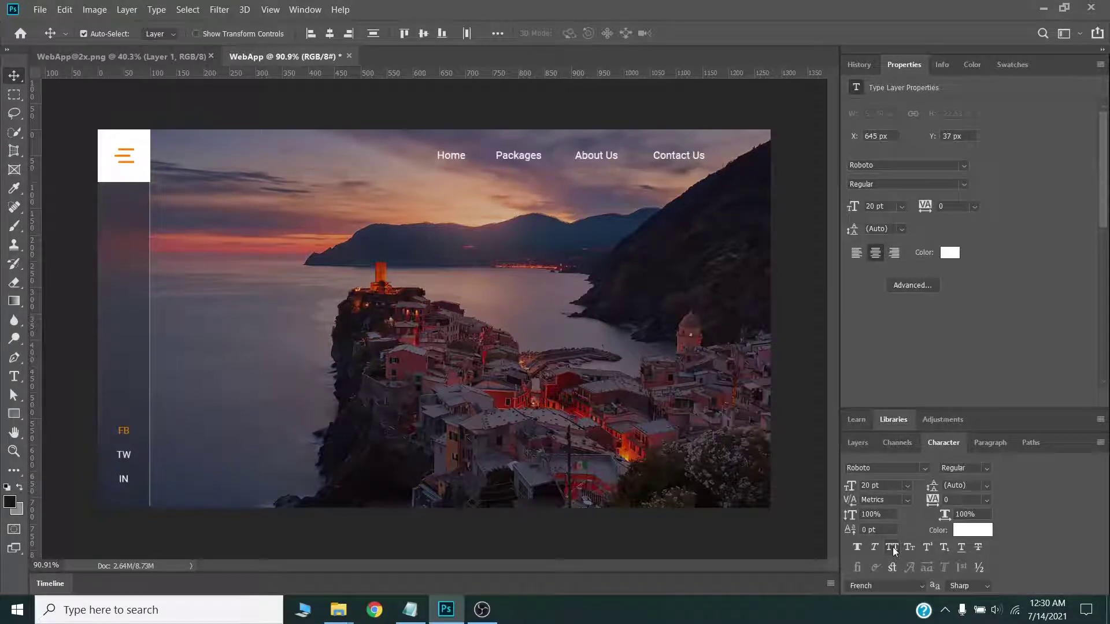
click(467, 33)
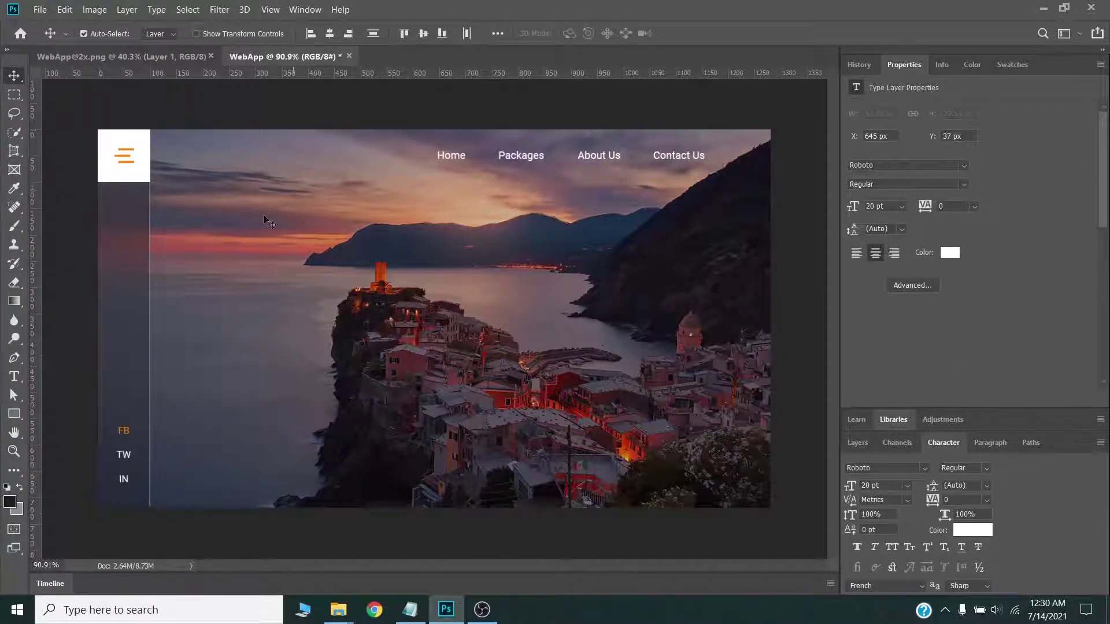
click(16, 414)
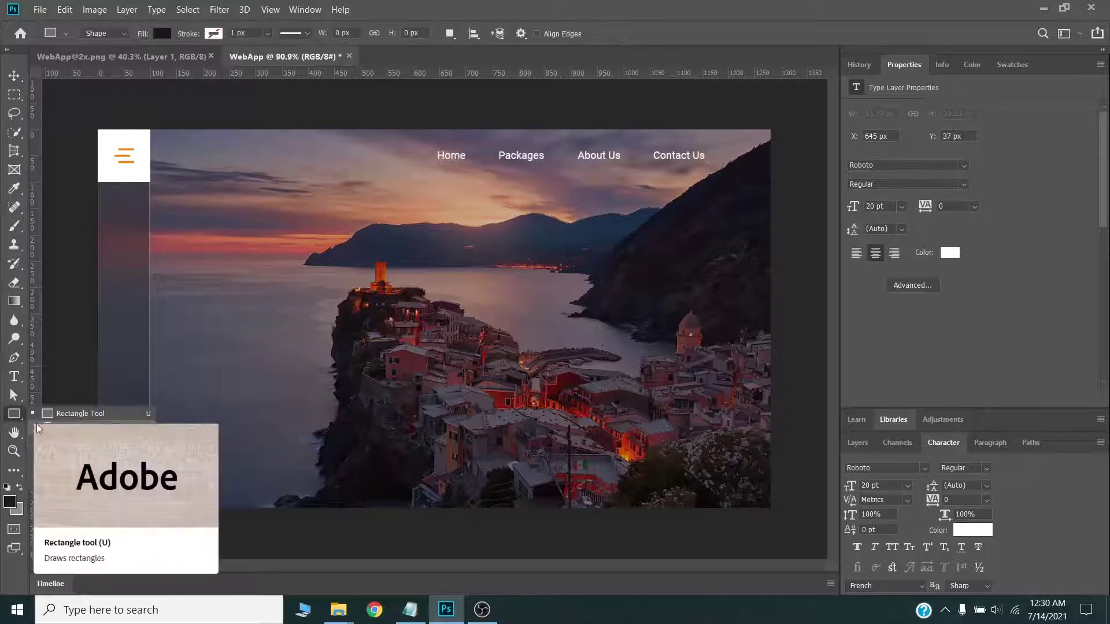
Step: Create an 18×18 px ellipse and raise it level with Contact Us
click(75, 441)
click(472, 185)
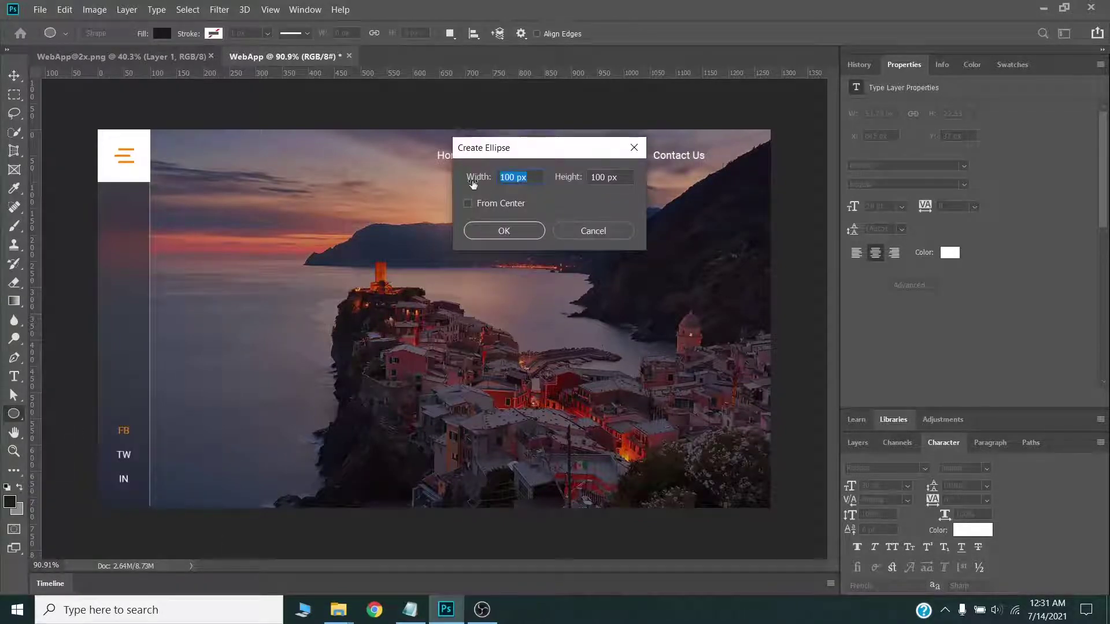
text(180)
key(Tab)
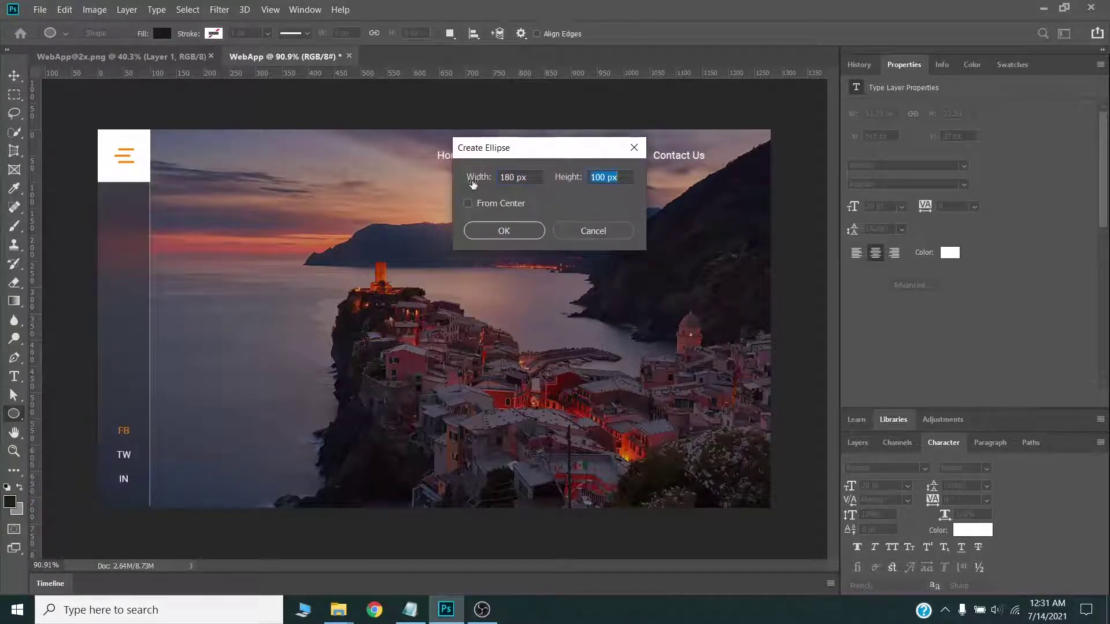
text(180)
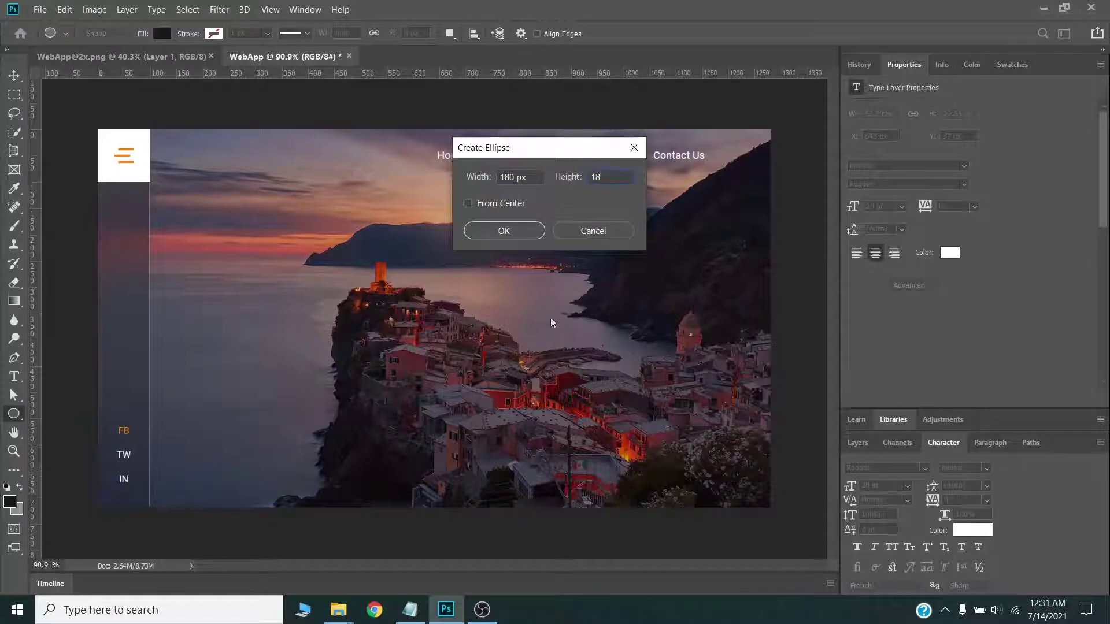
key(shift+Tab)
text(1)
key(Return)
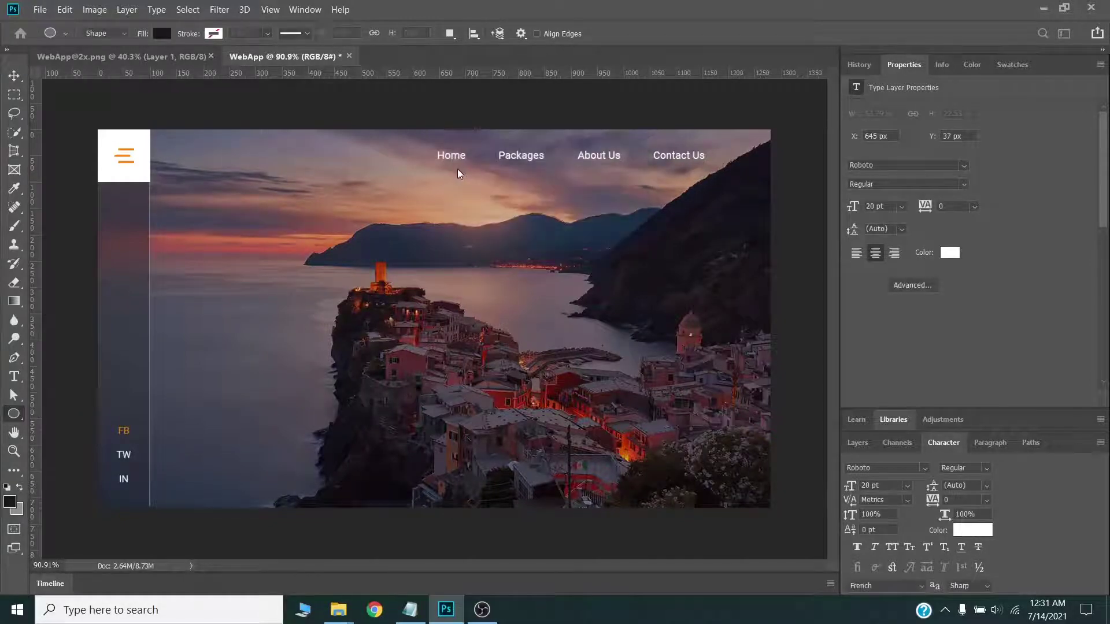
click(14, 76)
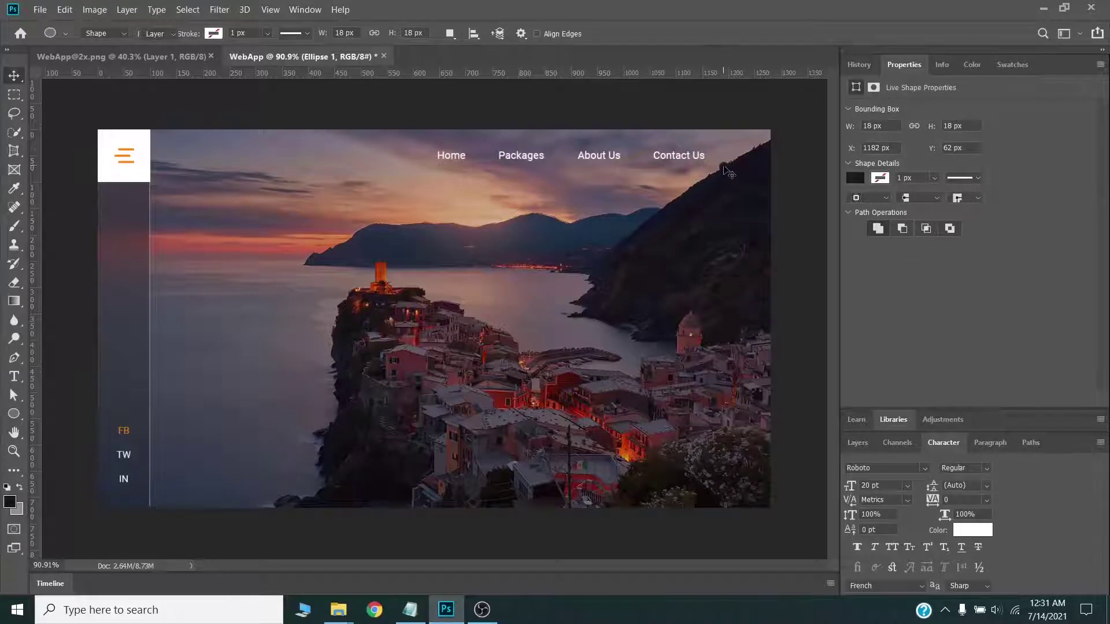
drag(724, 167, 724, 156)
Step: Give Ellipse 1 0% fill and a 2 px white (ffffff) stroke layer style
click(857, 443)
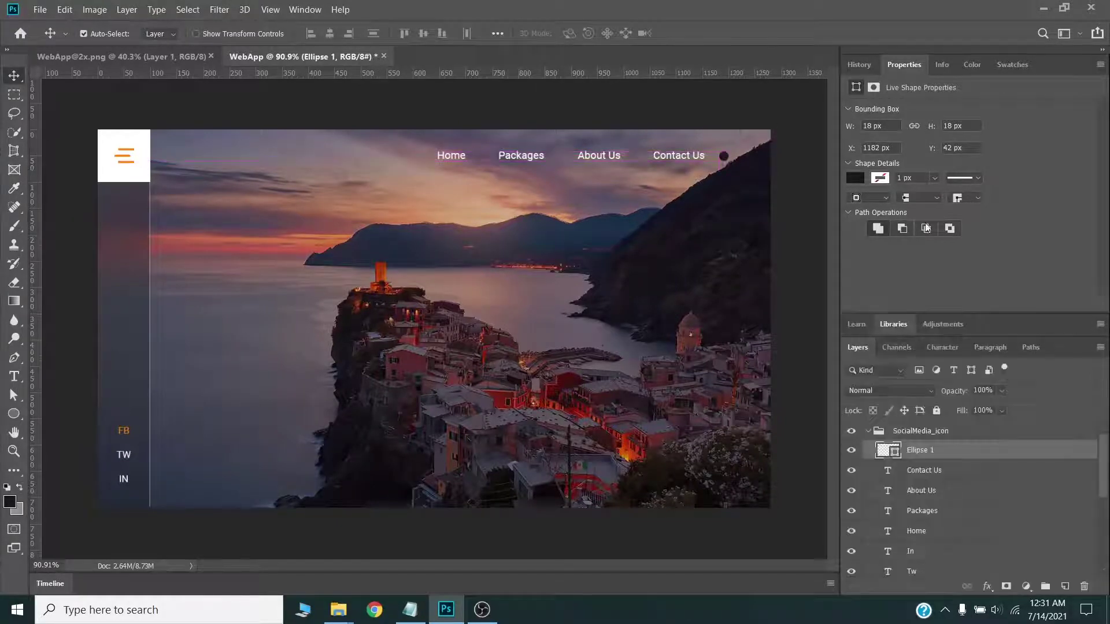
double_click(901, 65)
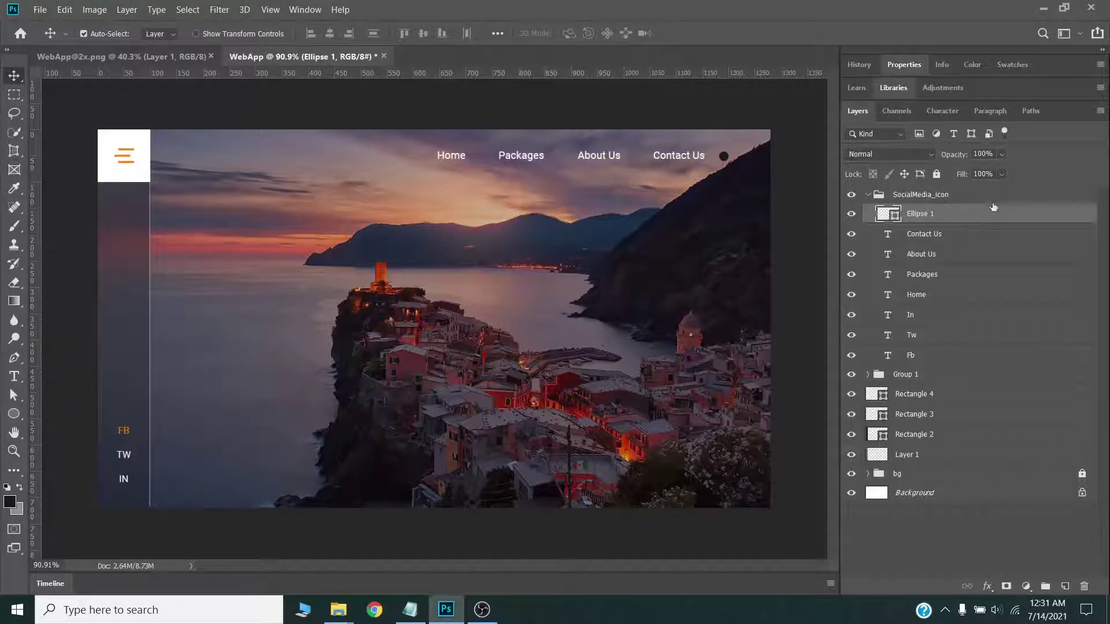
drag(955, 177, 743, 179)
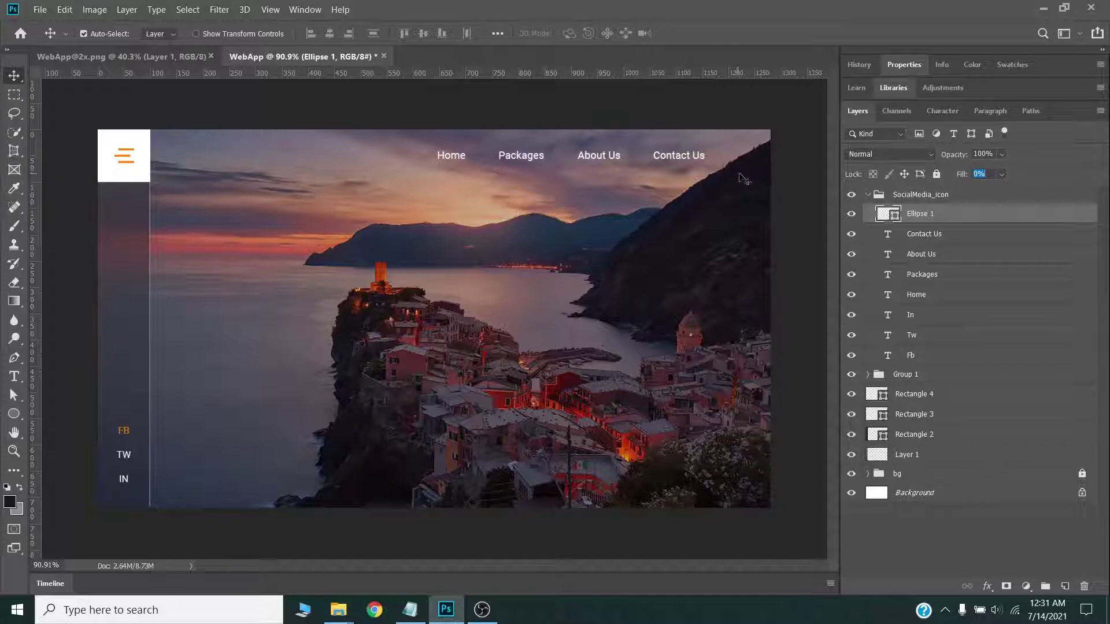
double_click(995, 216)
drag(564, 245, 687, 243)
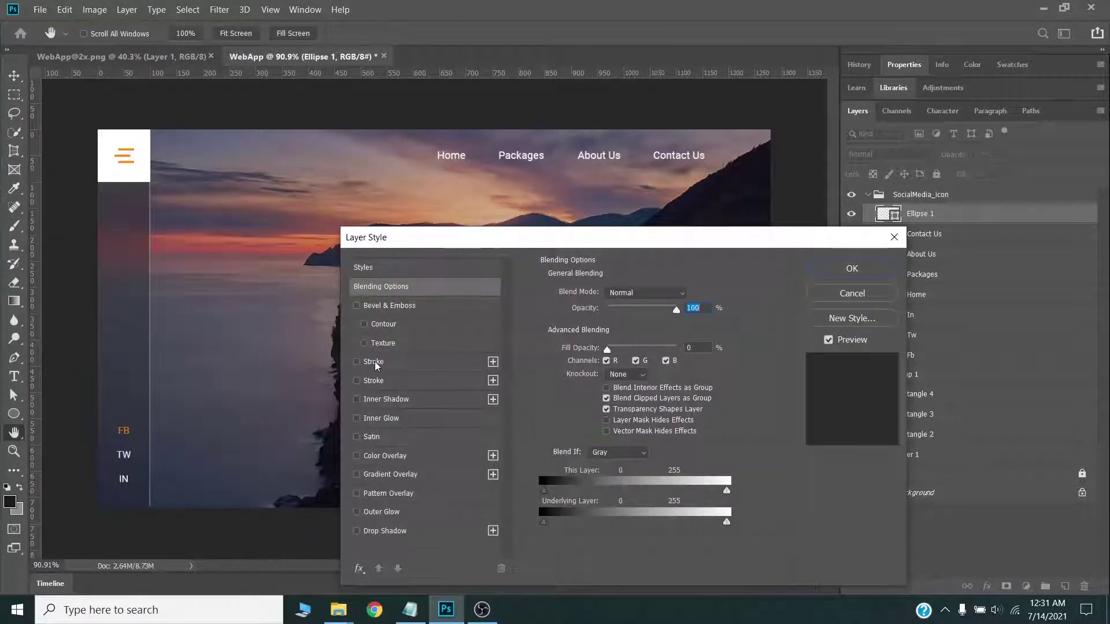
click(374, 361)
text(2)
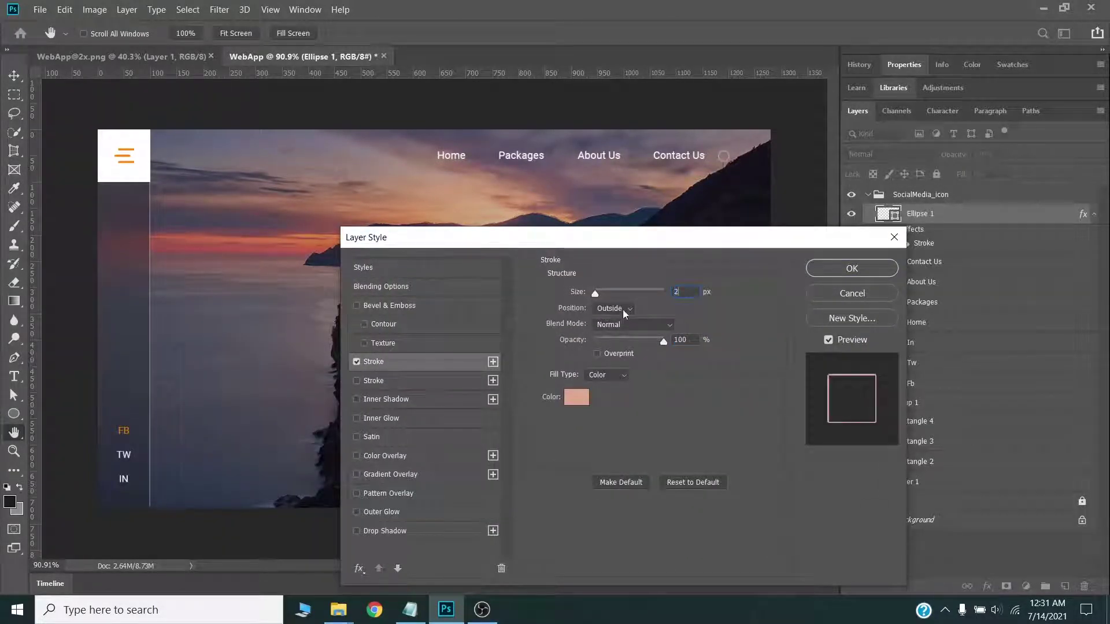
click(622, 310)
click(576, 397)
text(ffffff)
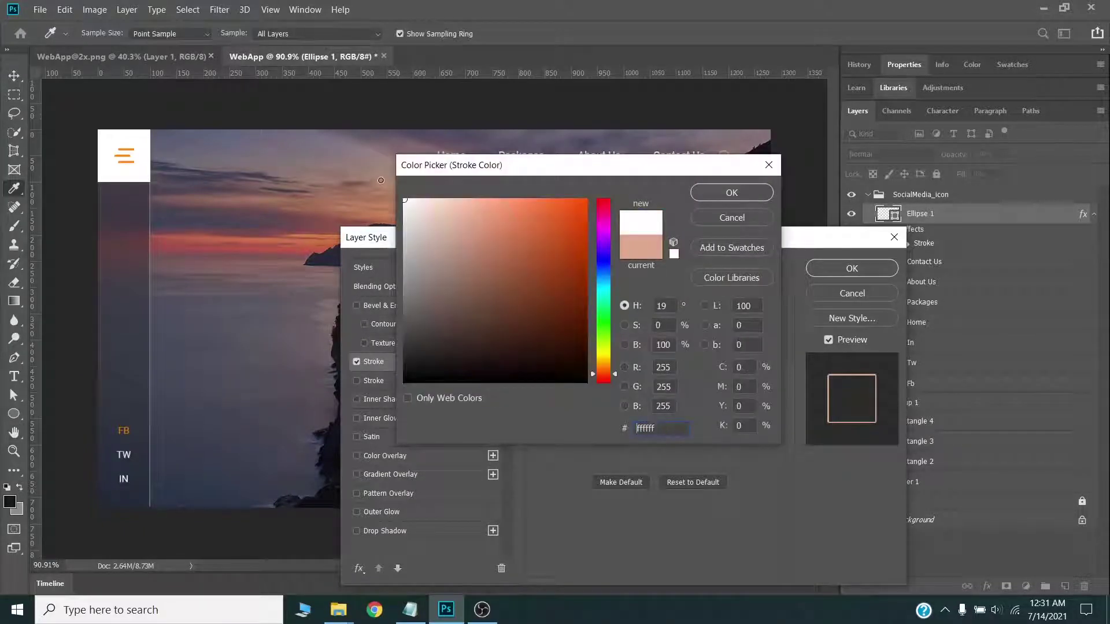
click(731, 192)
click(852, 268)
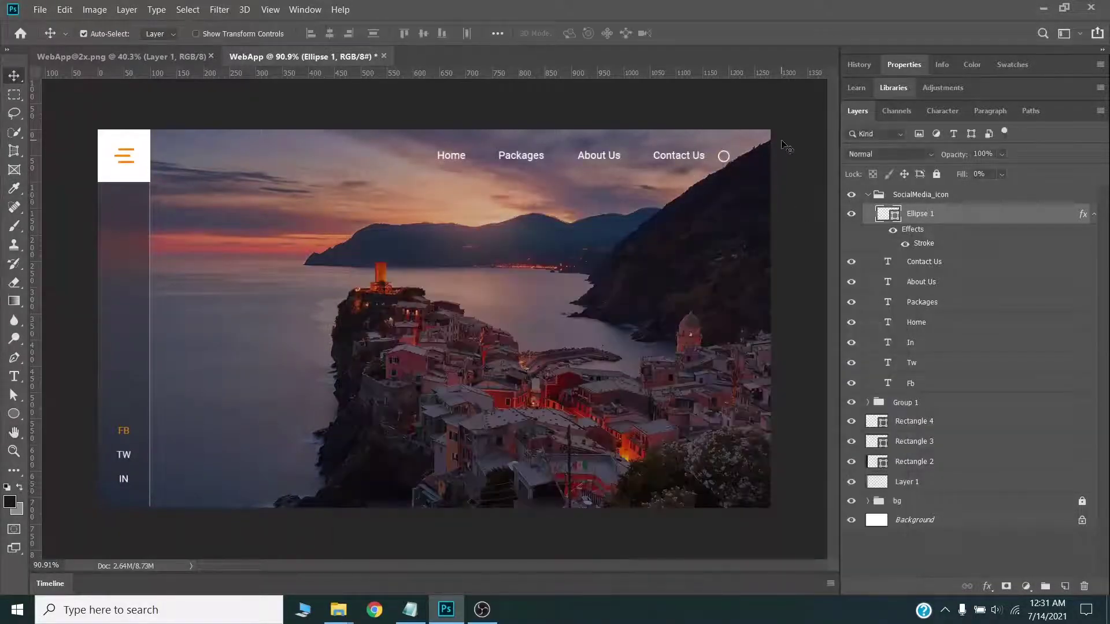
scroll(779, 146, up, 5)
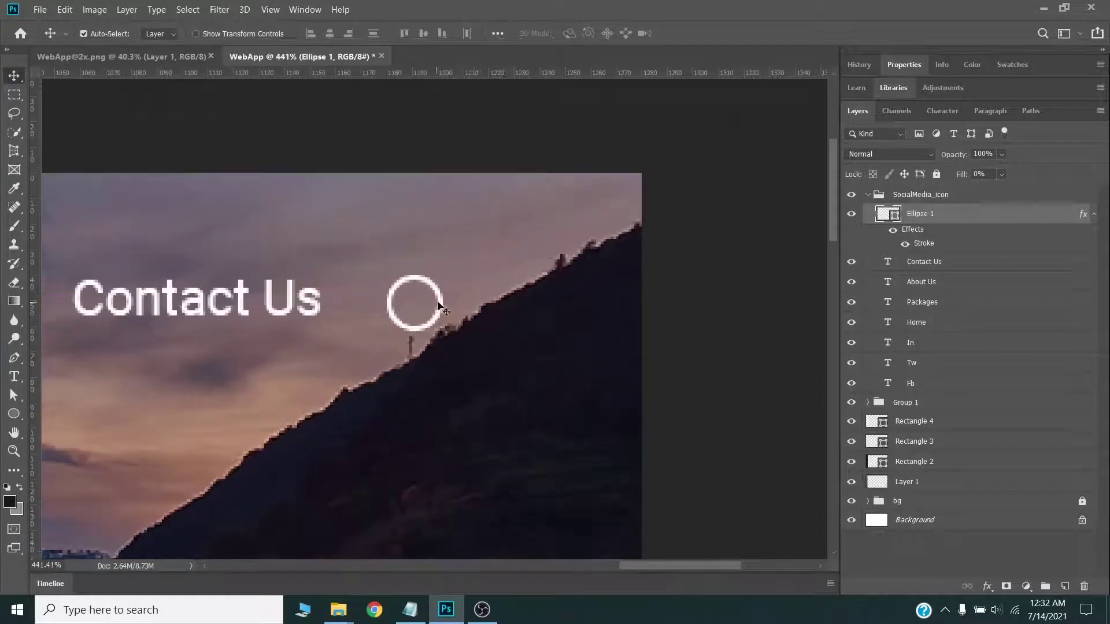
Step: Draw a small handle bar beside the circle and fill it #ffffff
key(u)
mouse_move(468, 288)
mouse_down()
mouse_move(507, 293)
mouse_move(491, 296)
mouse_up()
key(v)
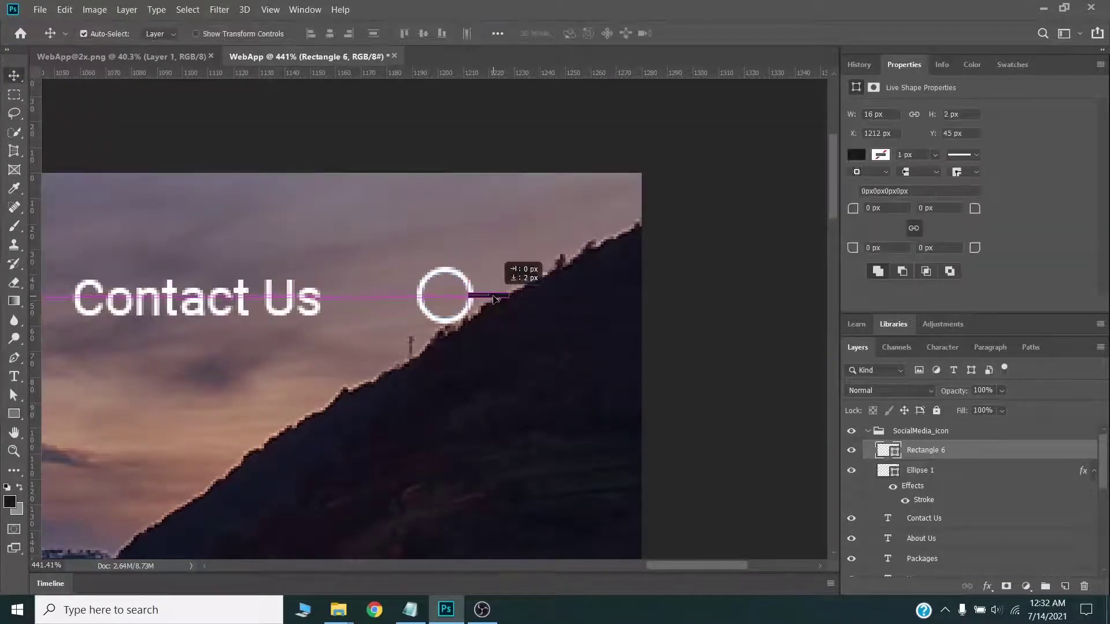
double_click(894, 453)
text(ffffff)
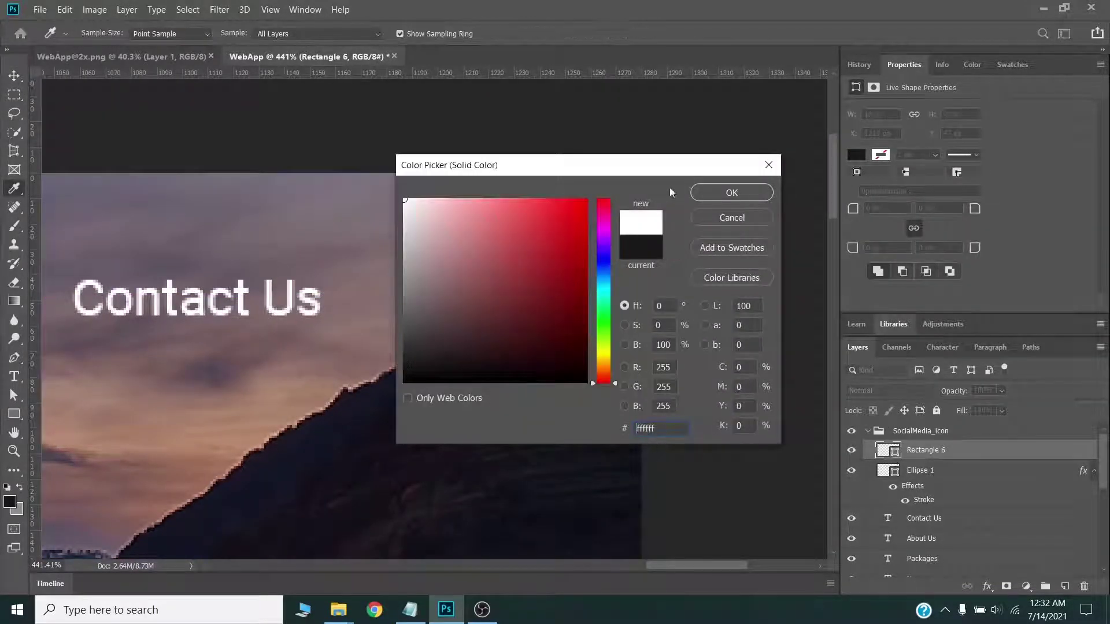
click(731, 192)
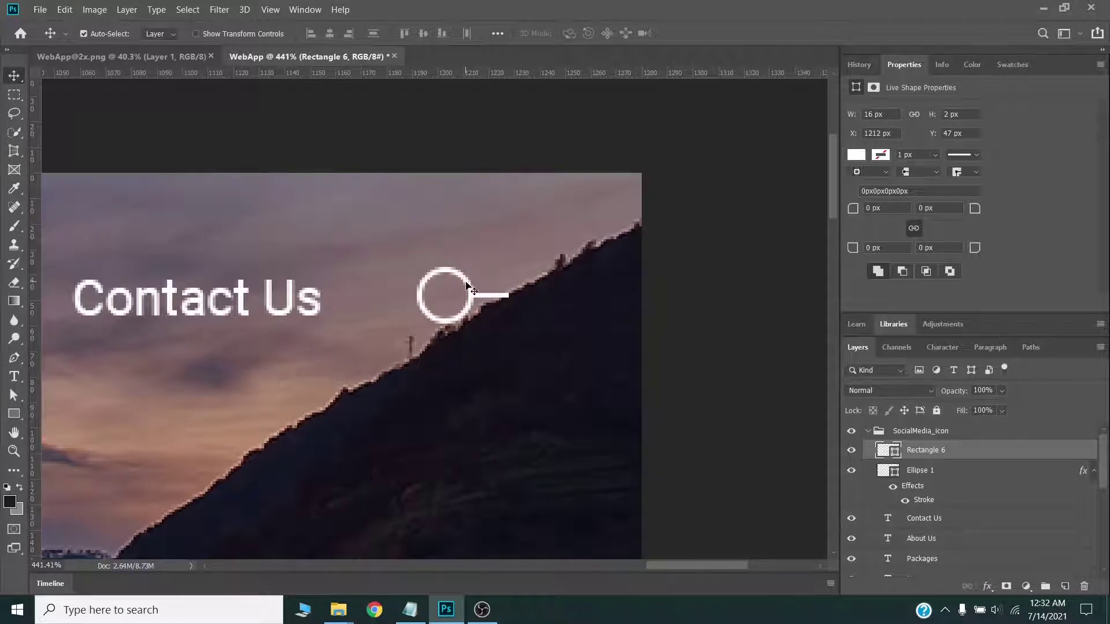
Step: Group the bar with Ellipse 1 and rotate the group 45° into a magnifier
shift+click(972, 474)
key(ctrl+g)
key(ctrl+t)
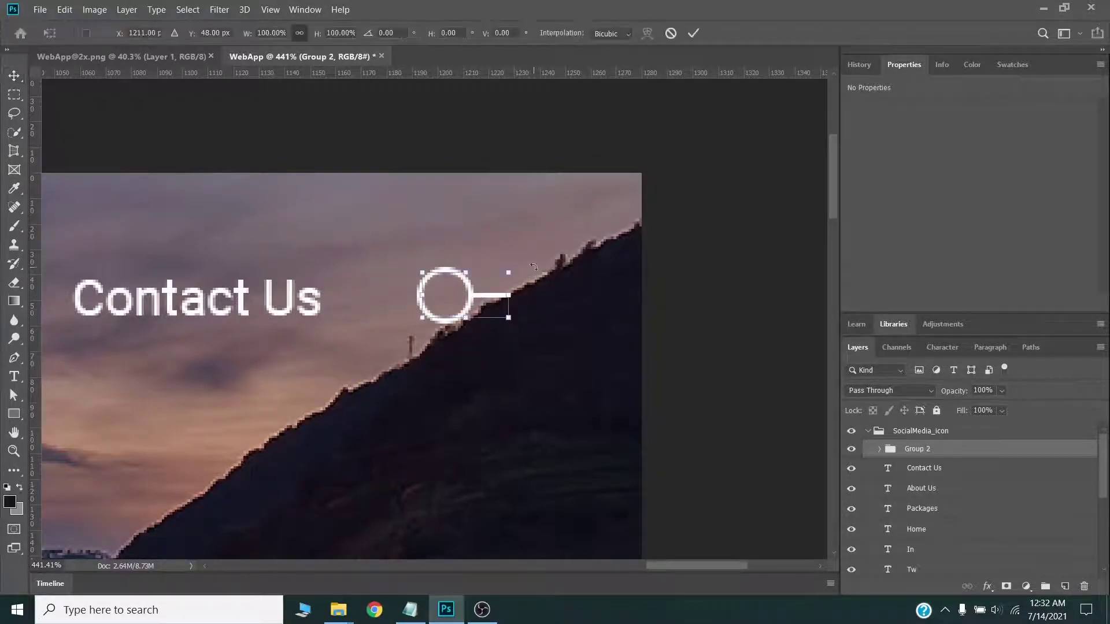
drag(514, 272, 516, 315)
key(Return)
key(a)
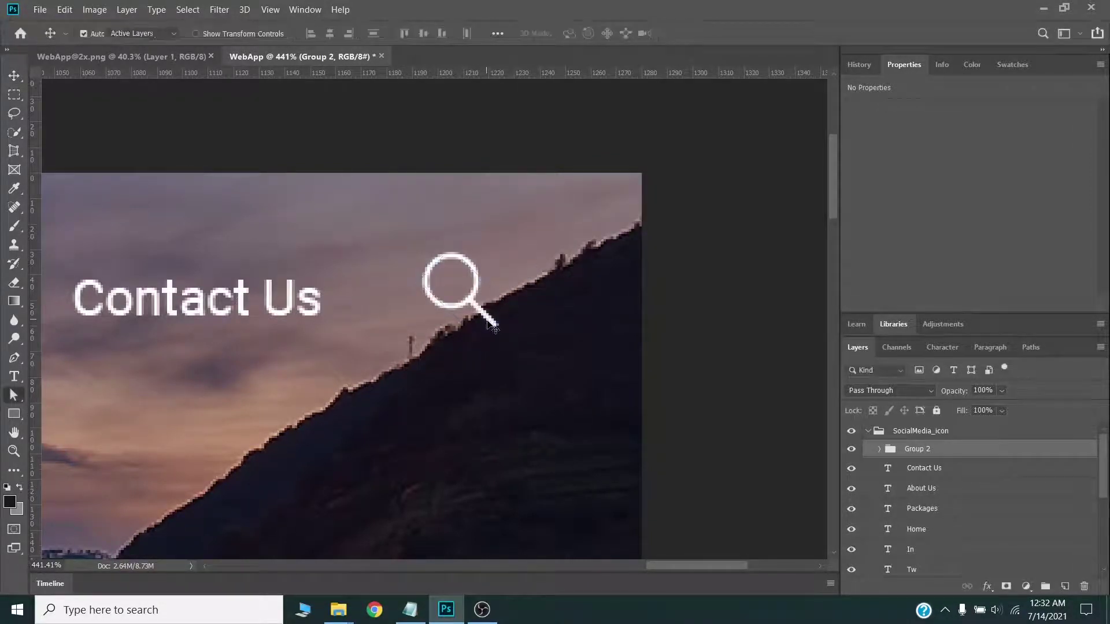
key(v)
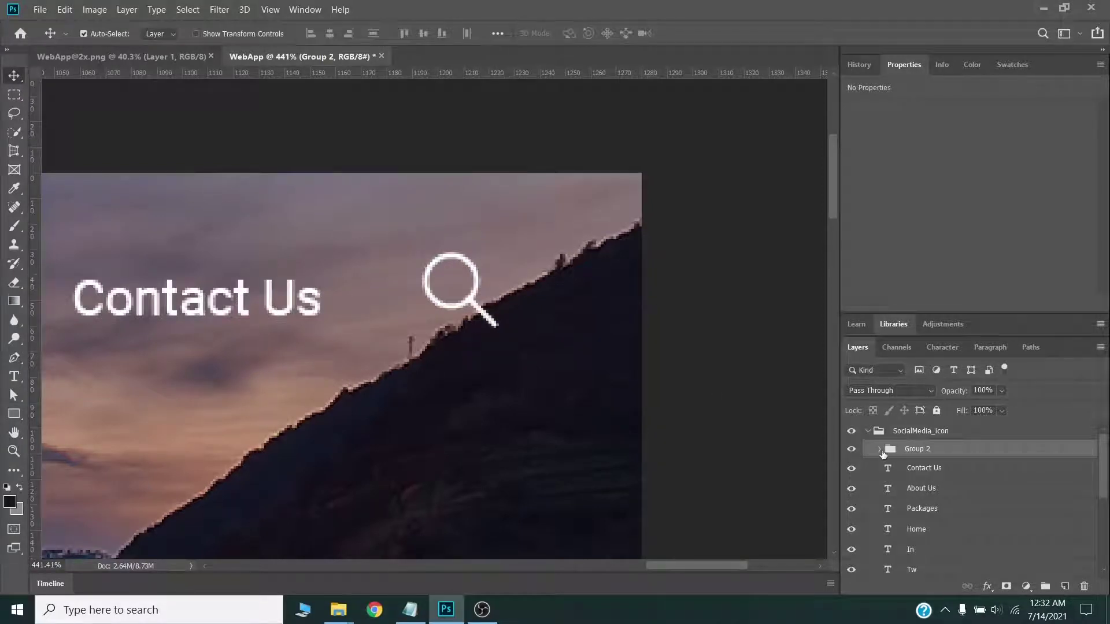
Step: Shorten the magnifier's handle by moving its end anchors, then shift the icon right
click(879, 449)
click(933, 467)
key(a)
drag(674, 303, 446, 364)
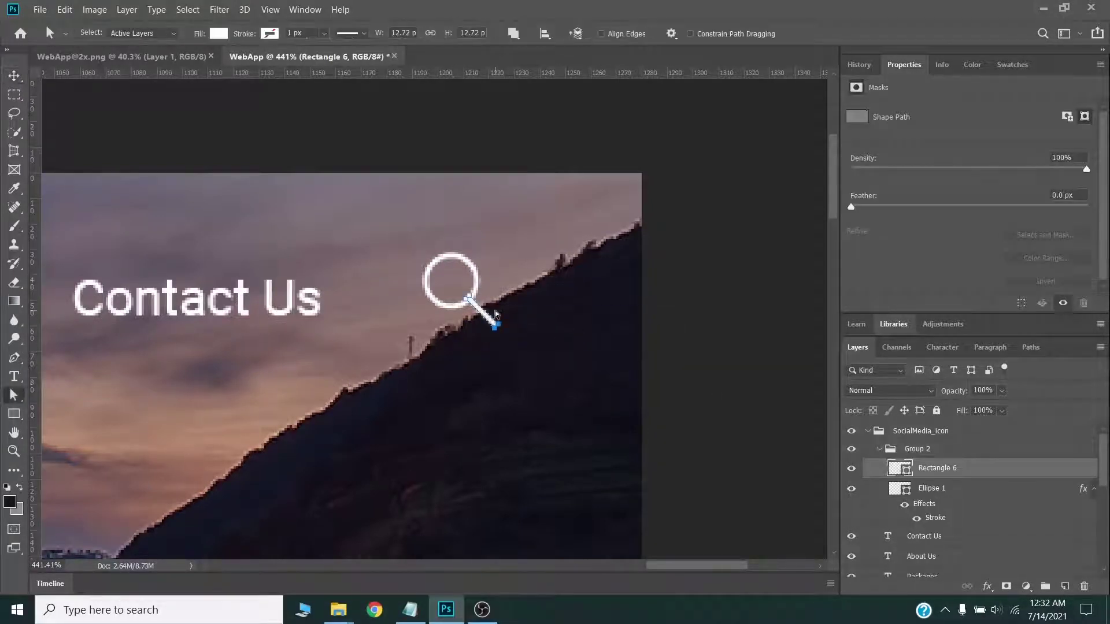
drag(495, 315, 487, 312)
key(v)
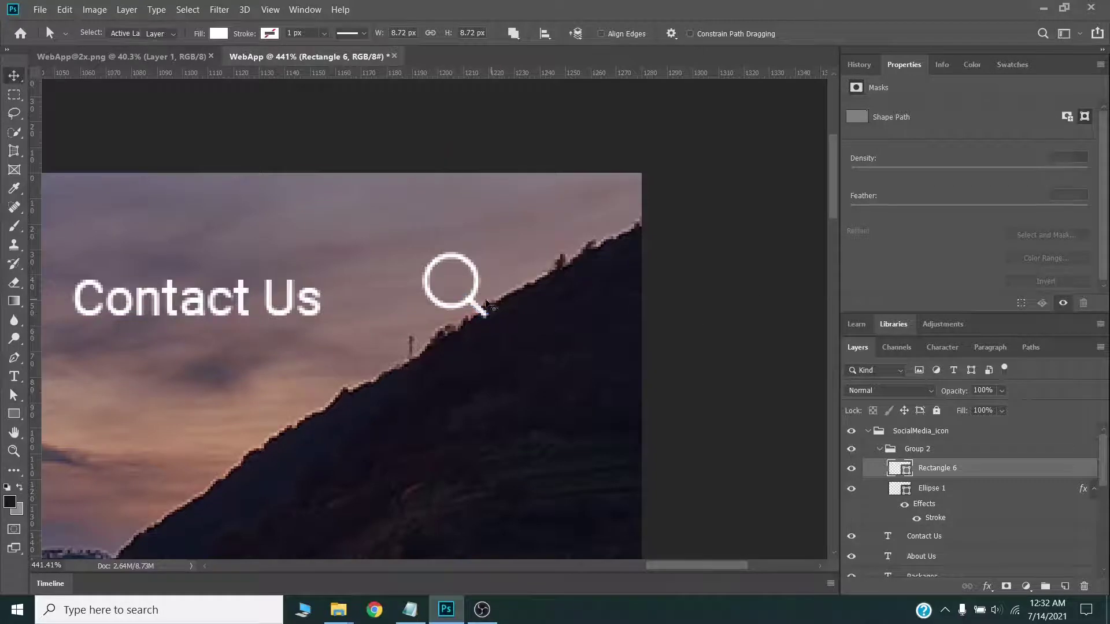
drag(438, 283, 454, 289)
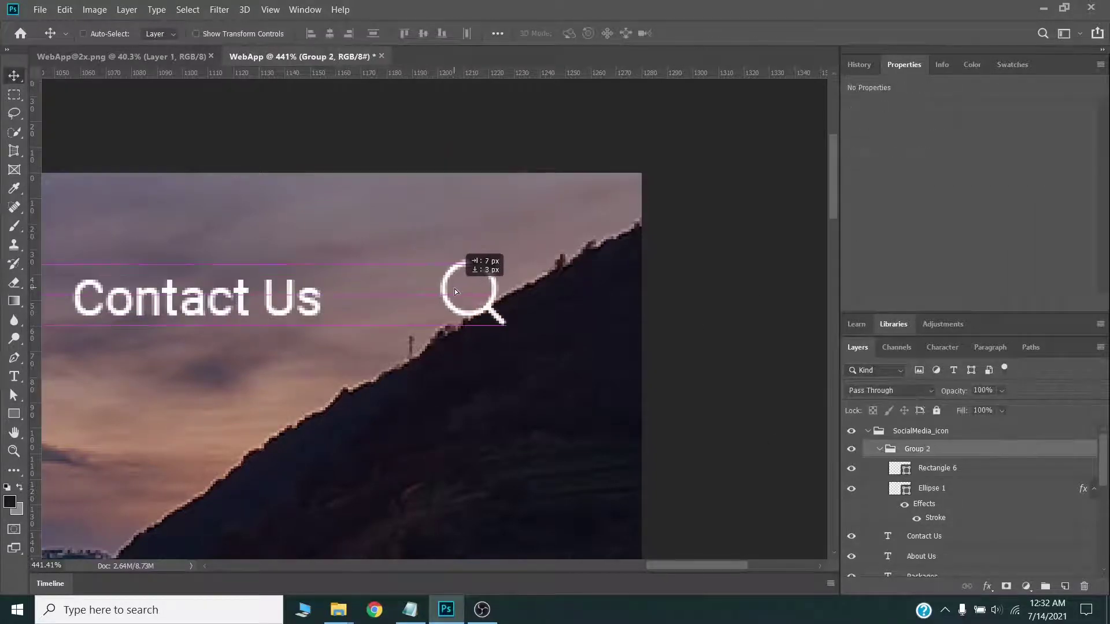
scroll(453, 289, down, 5)
Step: Set the Packages, About Us and Contact Us text to light grey #C6C6C6
ctrl+click(628, 306)
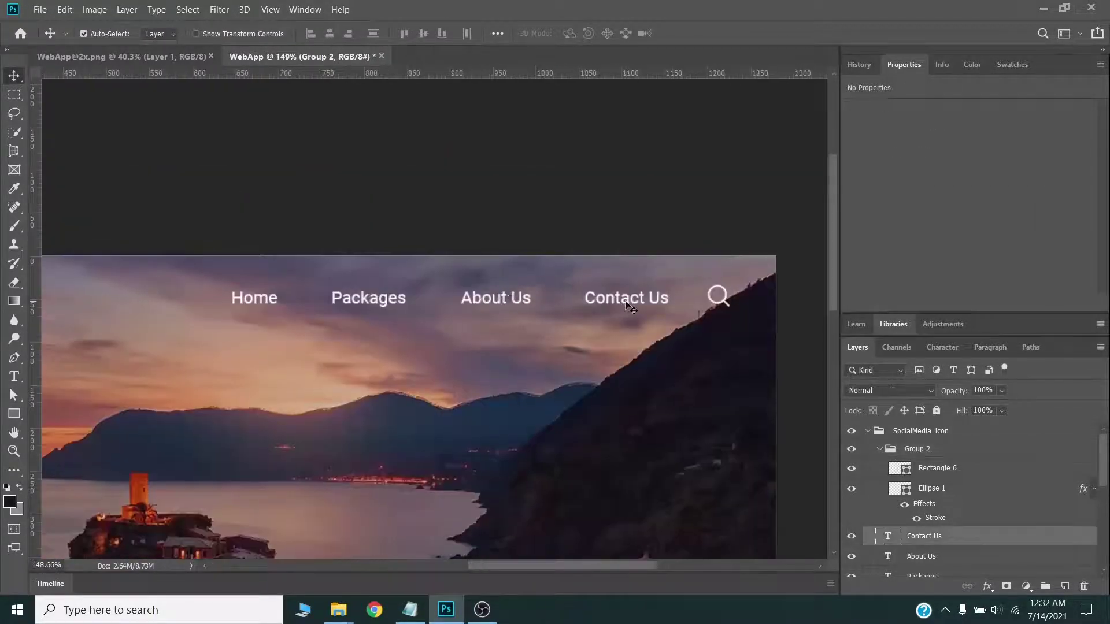
shift+click(503, 305)
shift+click(393, 301)
click(950, 252)
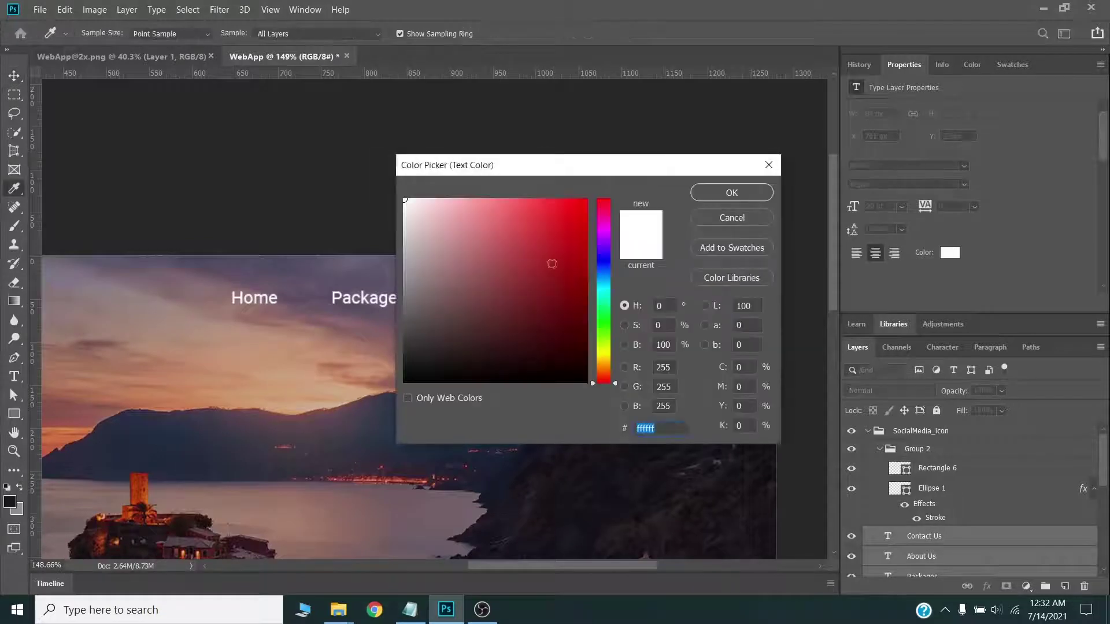
drag(555, 166, 578, 167)
text(C6)
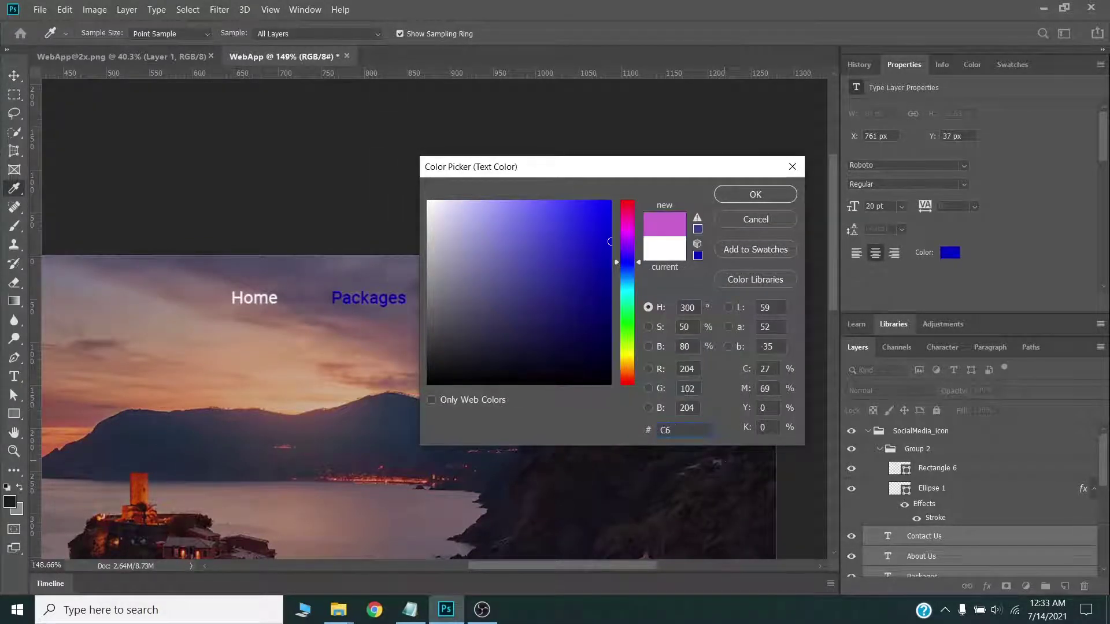
text(C6)
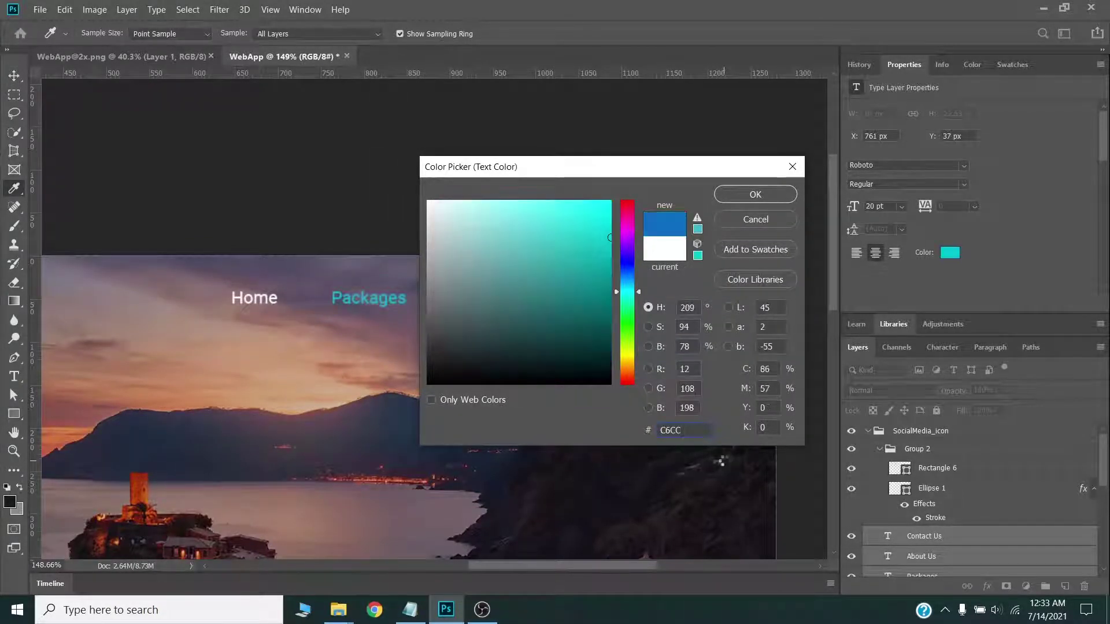
text(6)
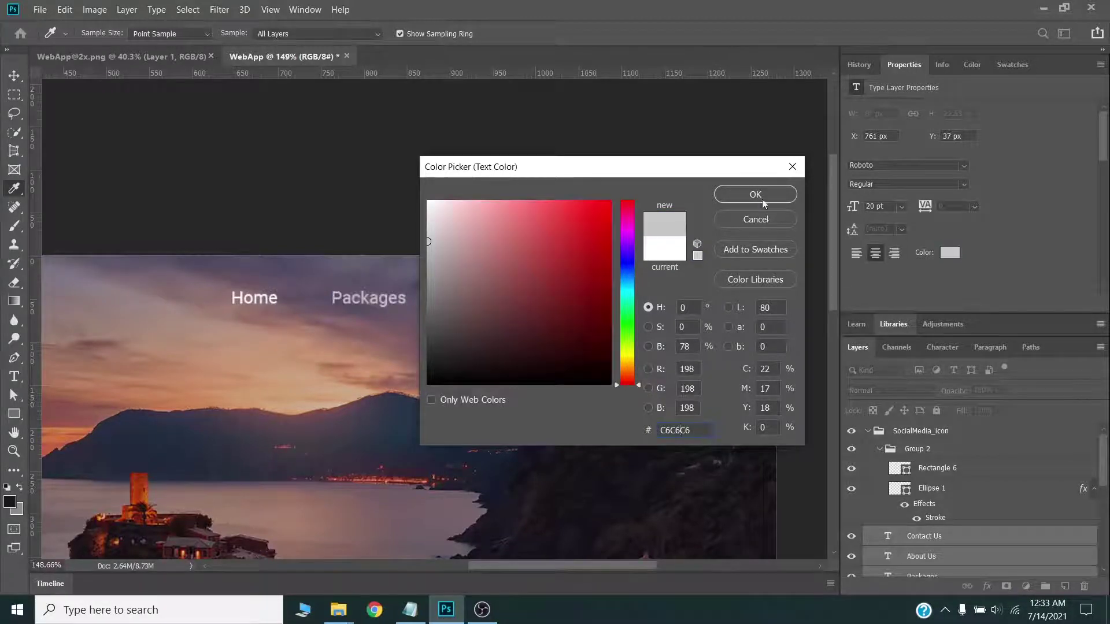
click(751, 194)
Step: Draw a thin FFC582 peach underline bar beneath Home and nudge it into place
key(u)
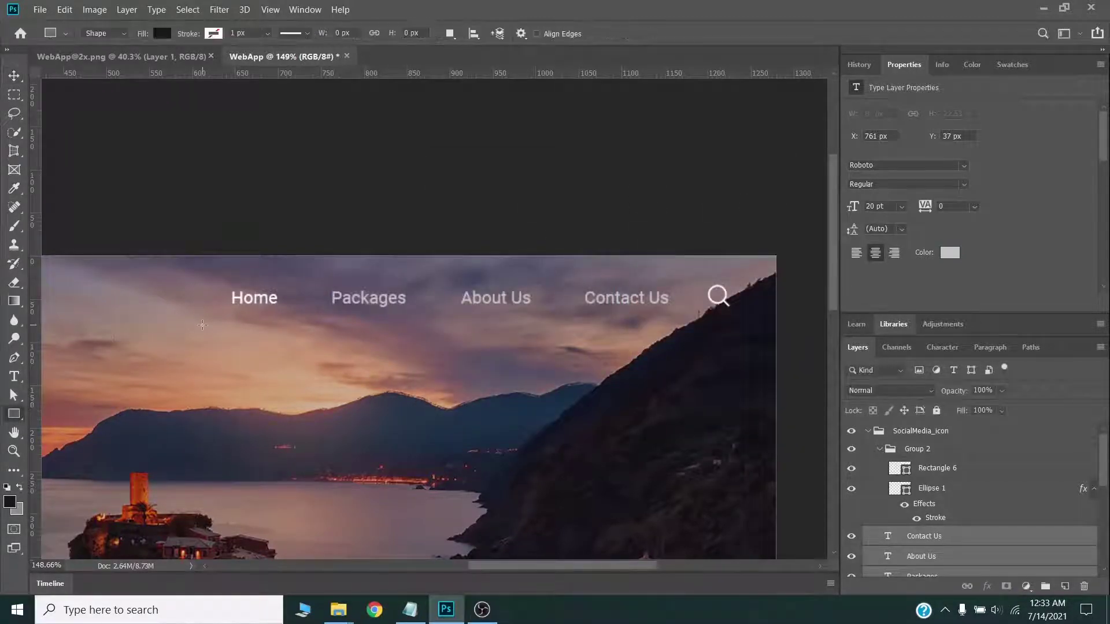
drag(202, 328, 287, 329)
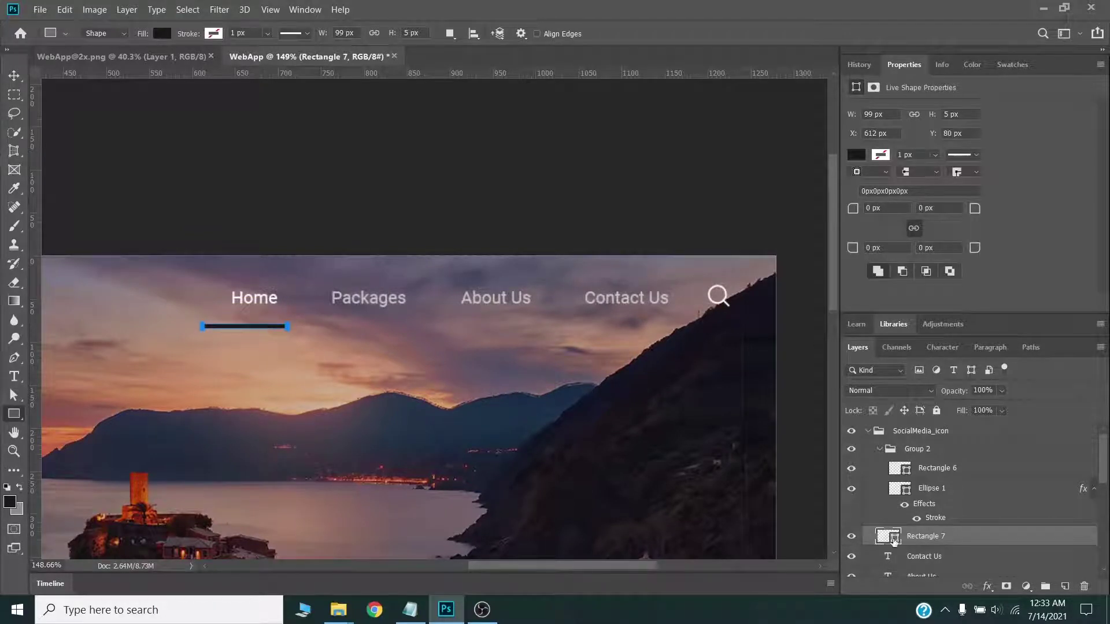
double_click(894, 539)
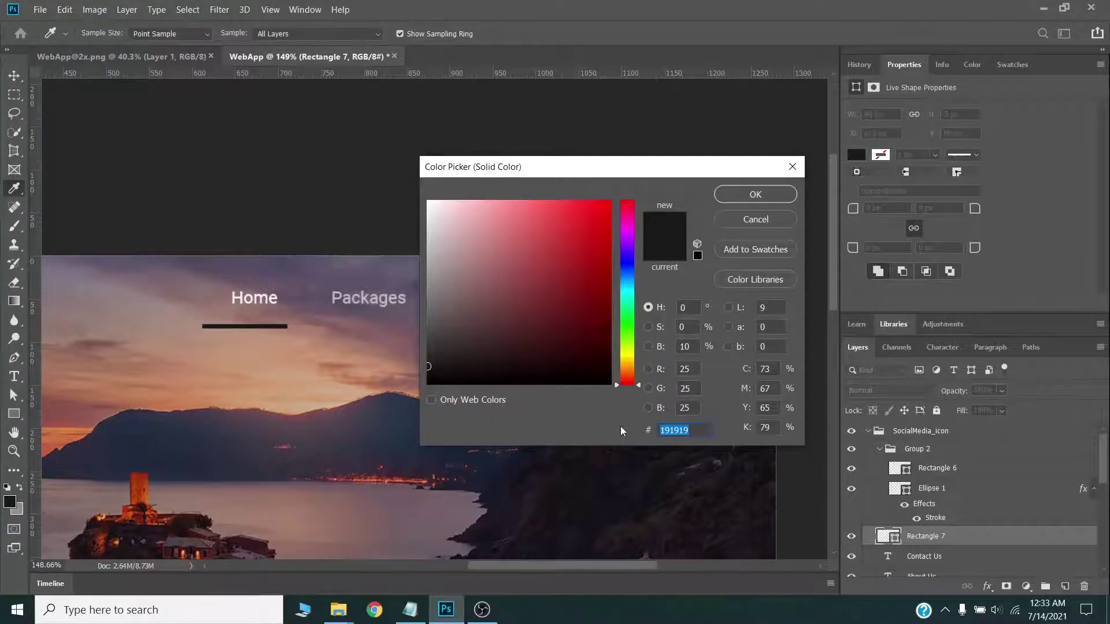
text(FF)
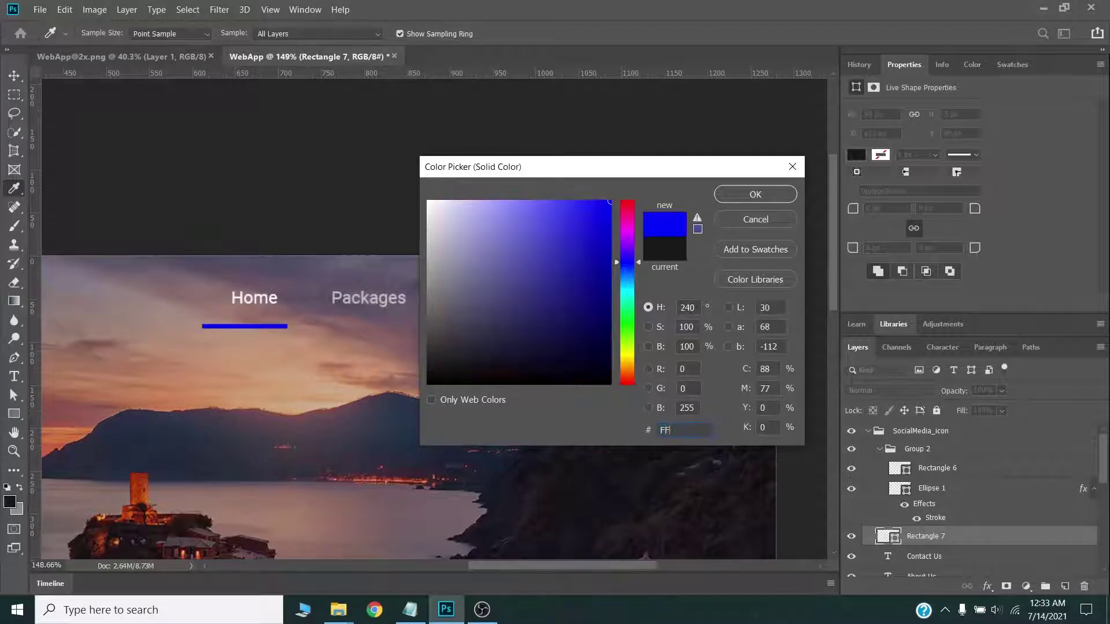
text(c582)
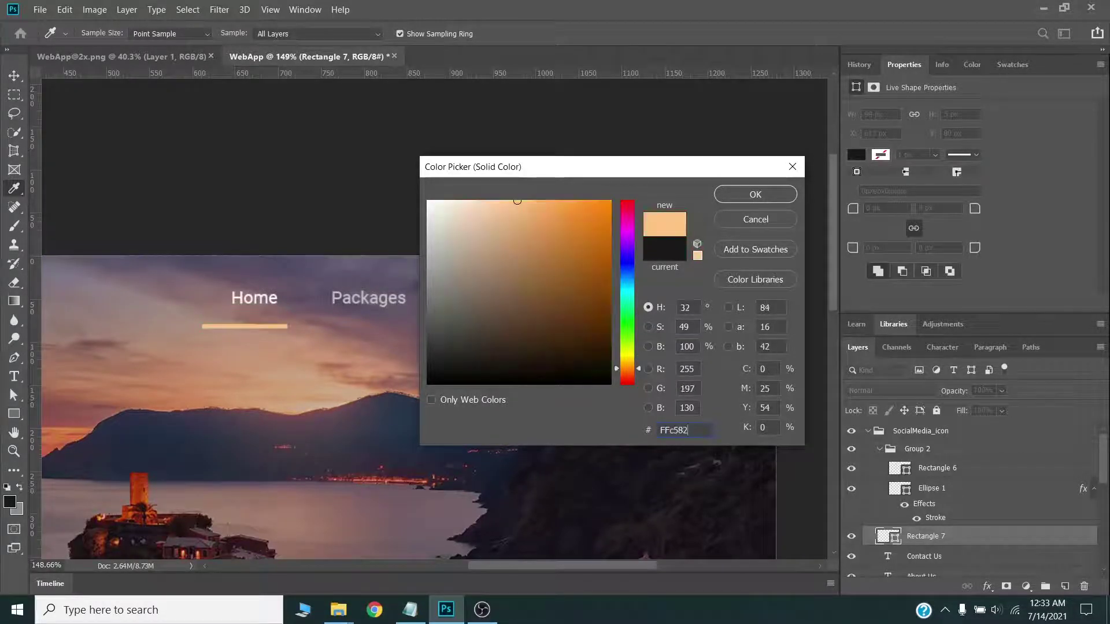
click(742, 193)
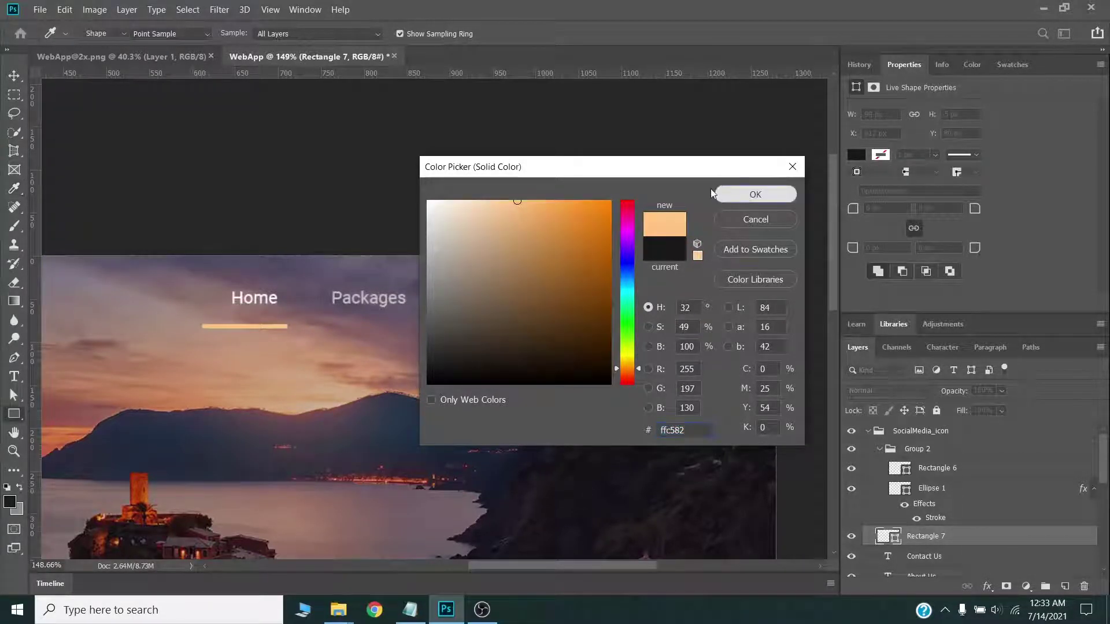
key(Escape)
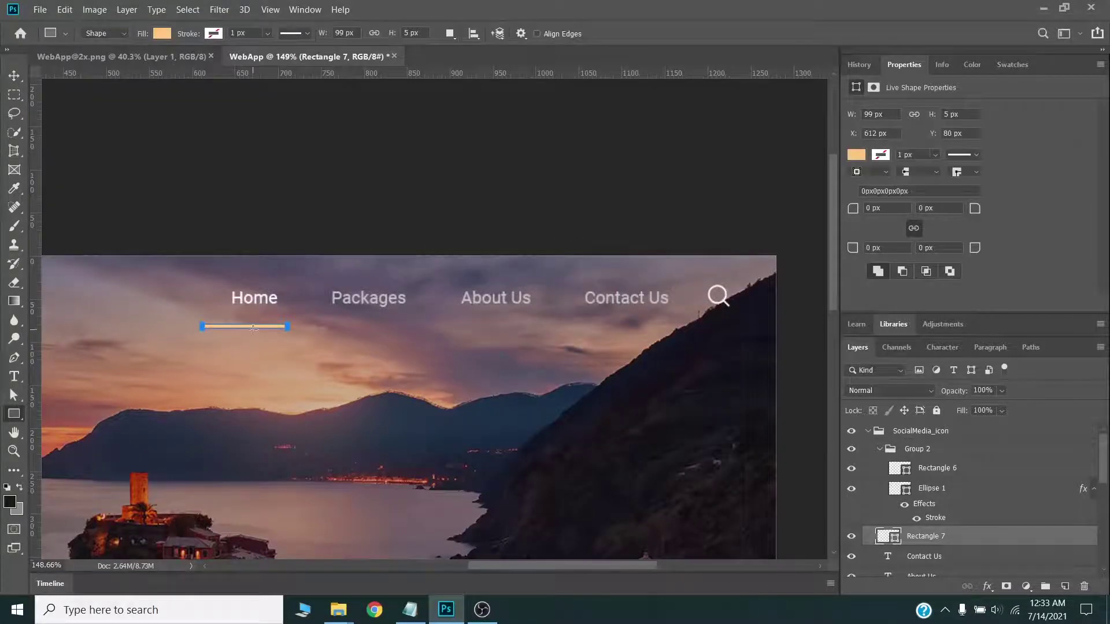
click(15, 76)
drag(259, 329, 267, 332)
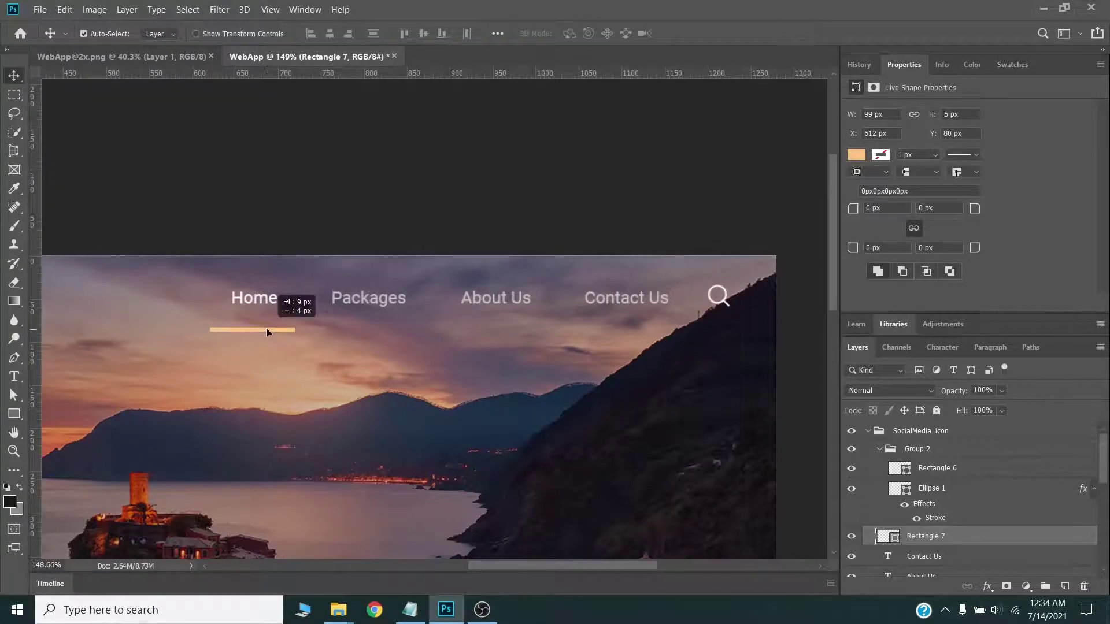
click(426, 210)
key(ctrl+0)
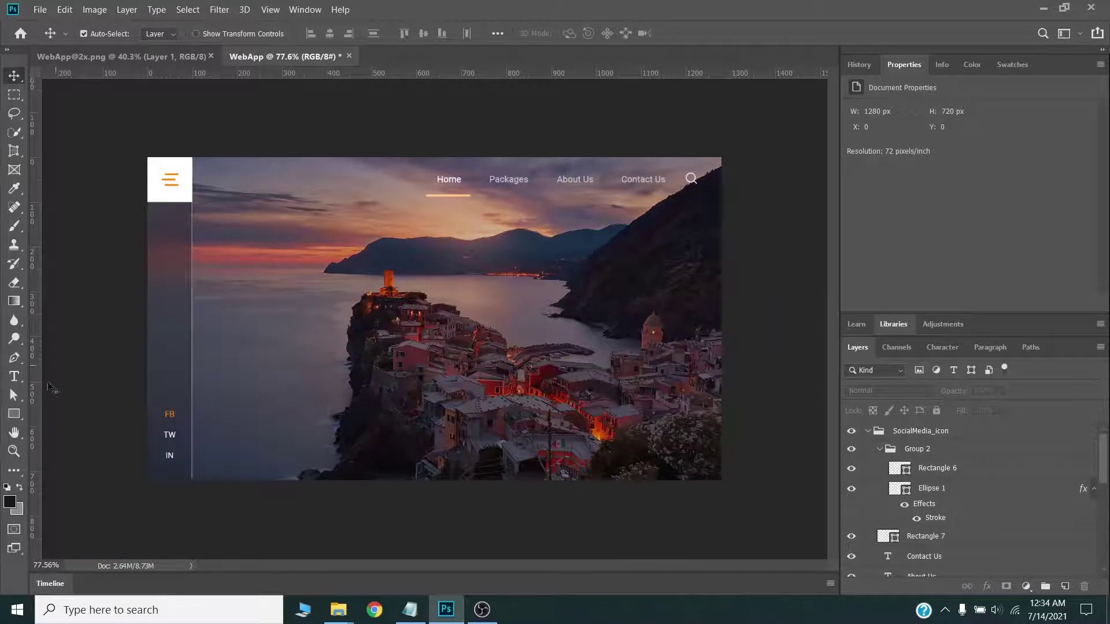
Step: Type a two-line 'Travel / The World' heading left of the village
click(14, 376)
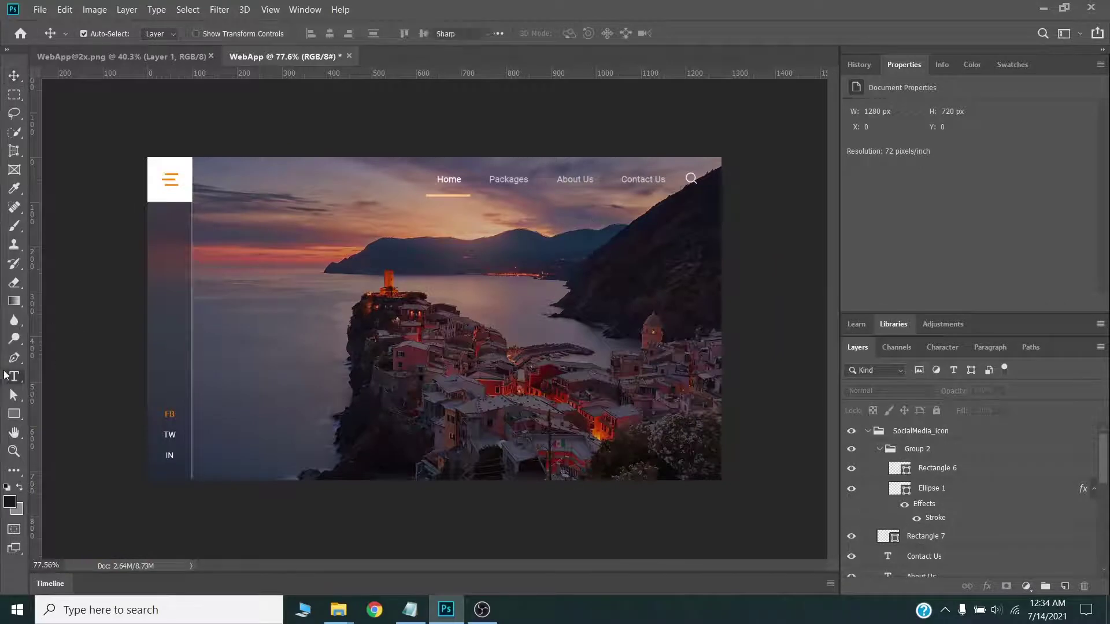
click(239, 293)
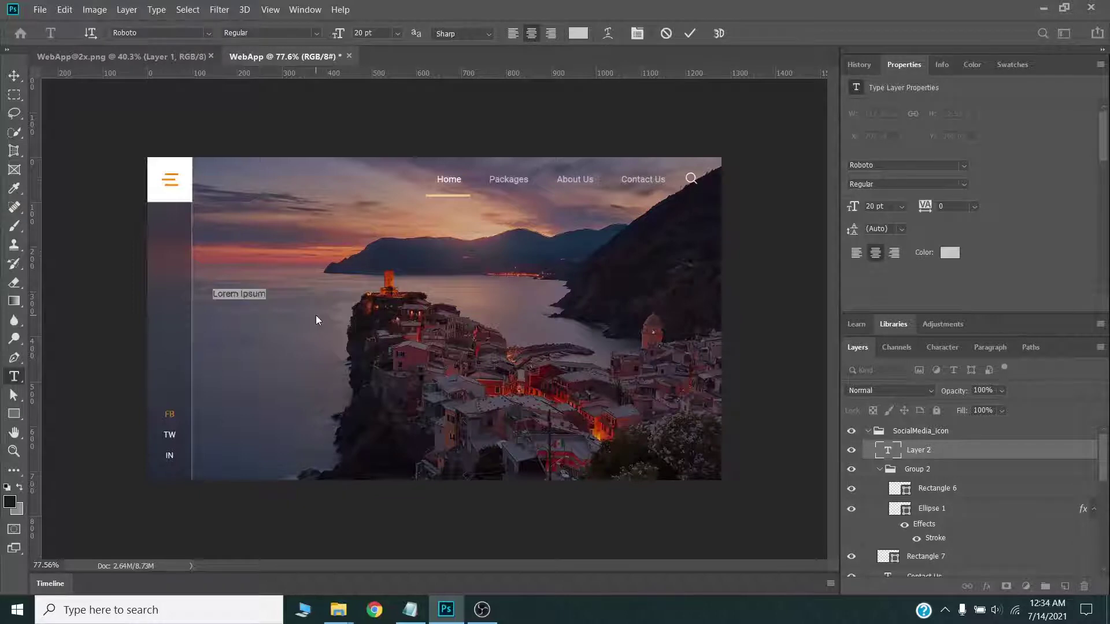
key(BackSpace)
text(Travel)
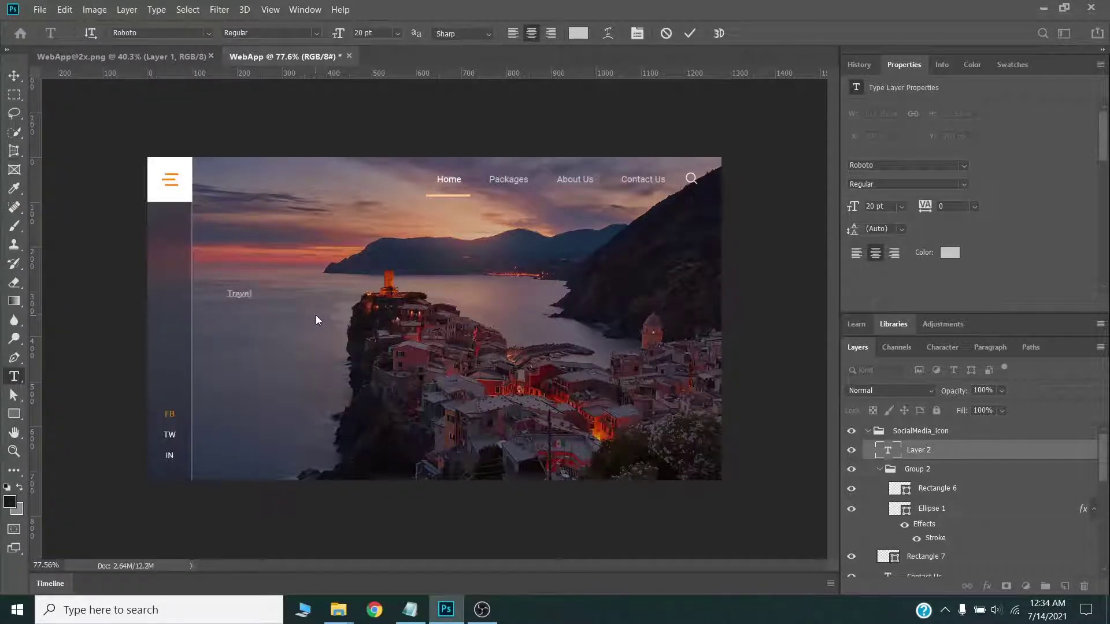
key(Return)
text(The Wor)
text(ld)
key(ctrl+a)
Step: Set the heading to Roboto Slab Medium 76 pt, left-aligned
click(941, 348)
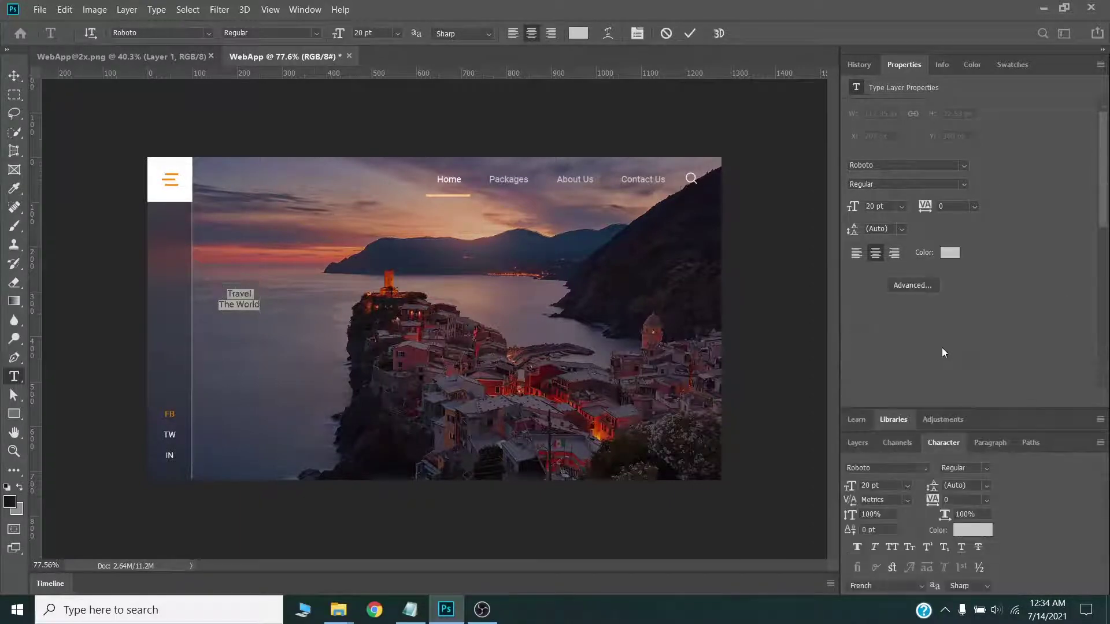
click(861, 467)
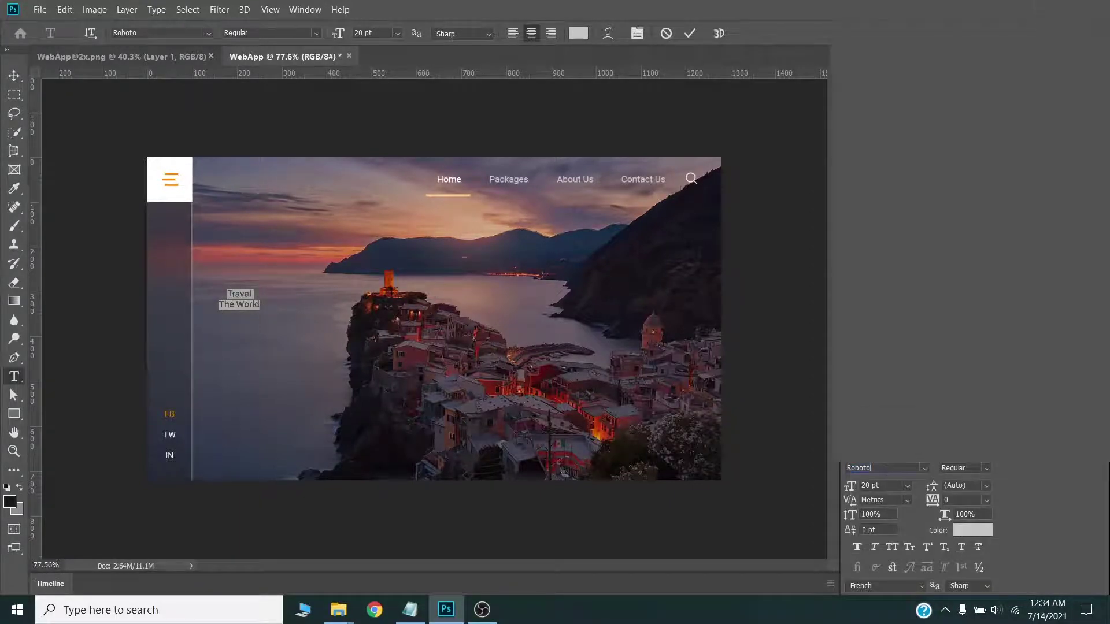
text(Slab)
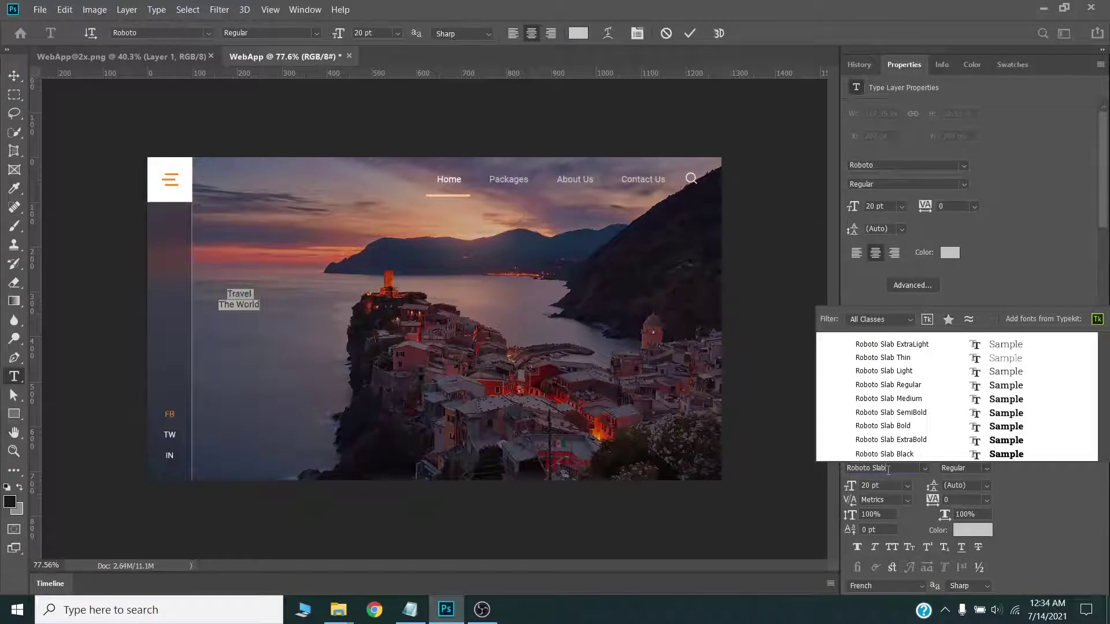
click(900, 398)
click(886, 489)
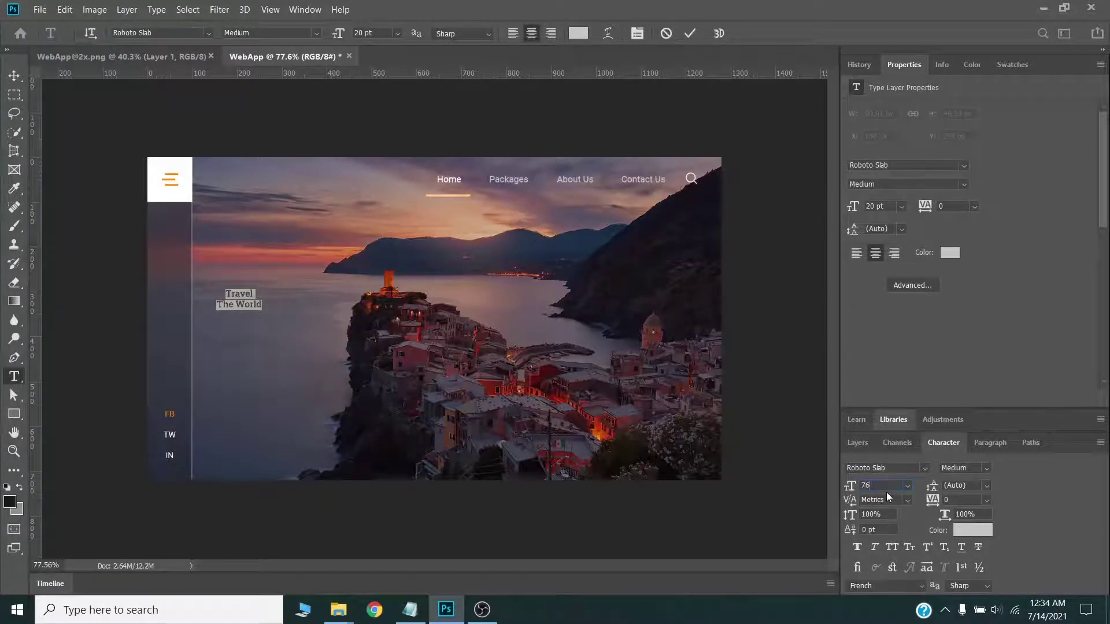
key(Return)
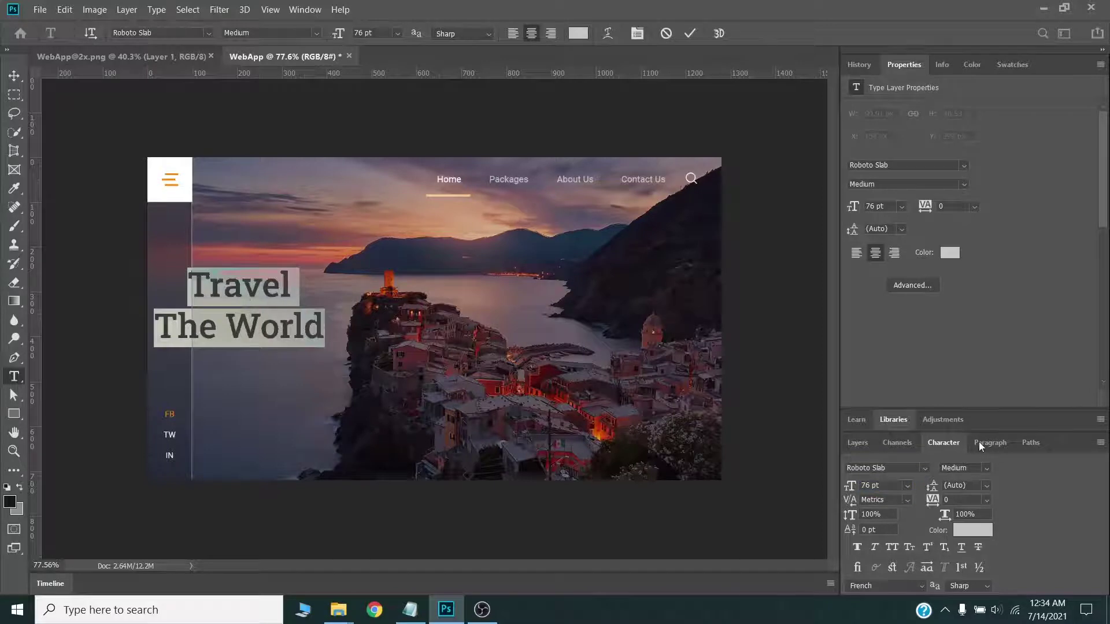
click(979, 444)
click(860, 510)
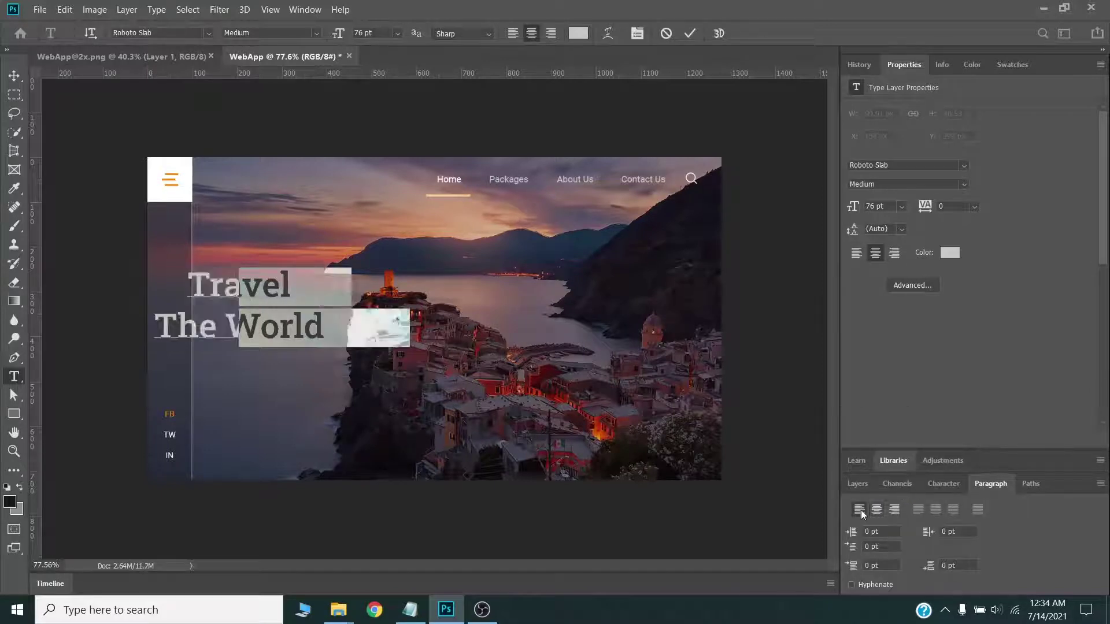
Step: Make the heading white (ffffff) with 80 pt leading and commit it
click(949, 484)
click(965, 530)
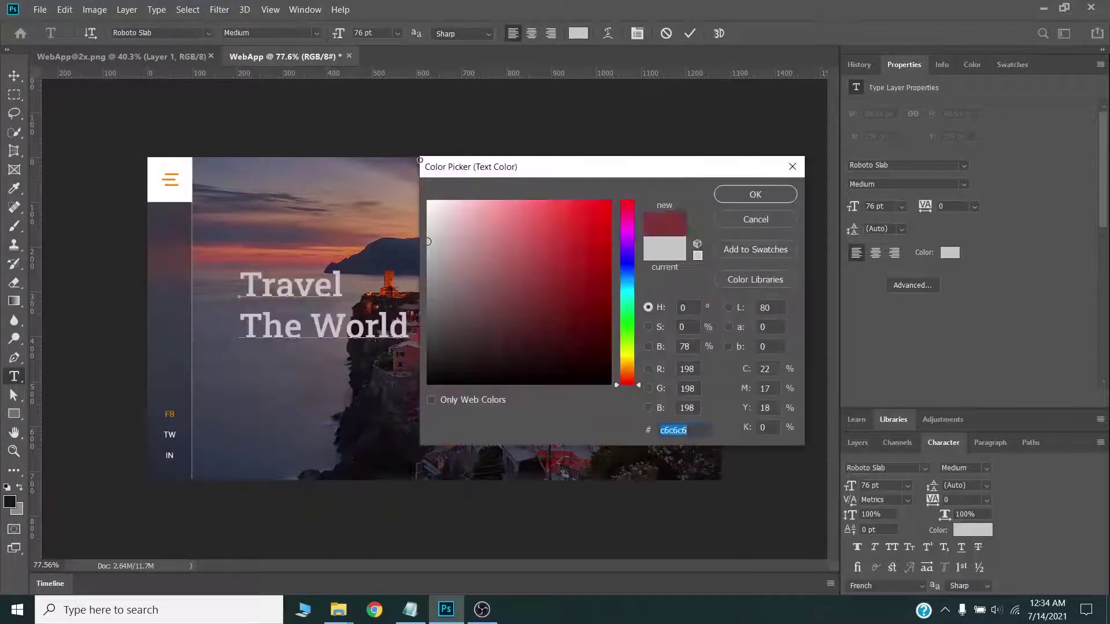
text(ffffff)
click(764, 197)
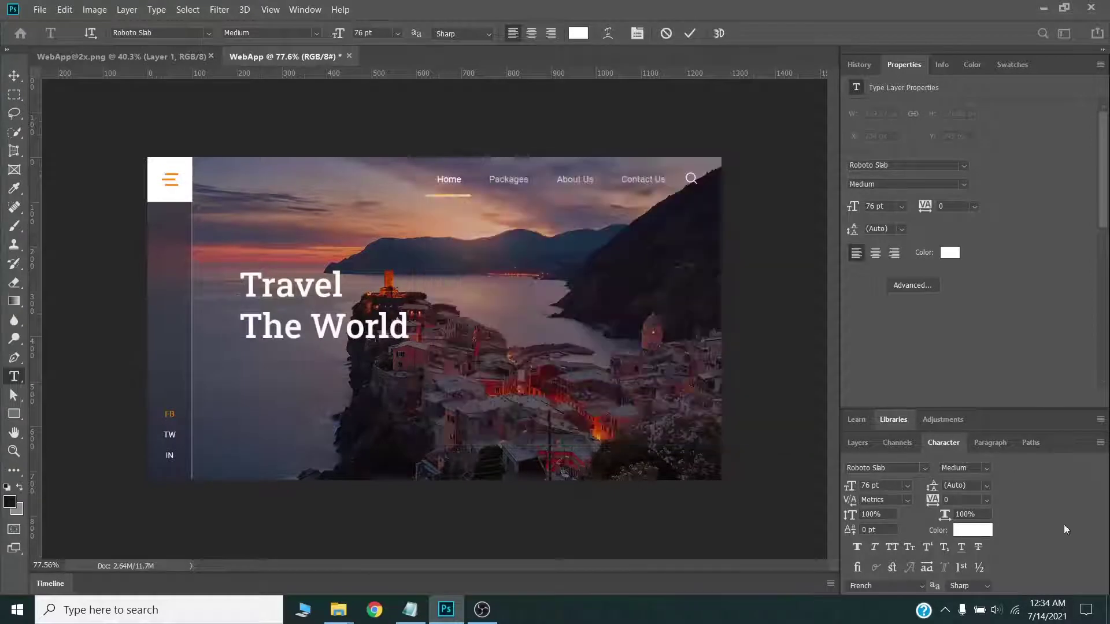
click(956, 484)
text(80)
key(Return)
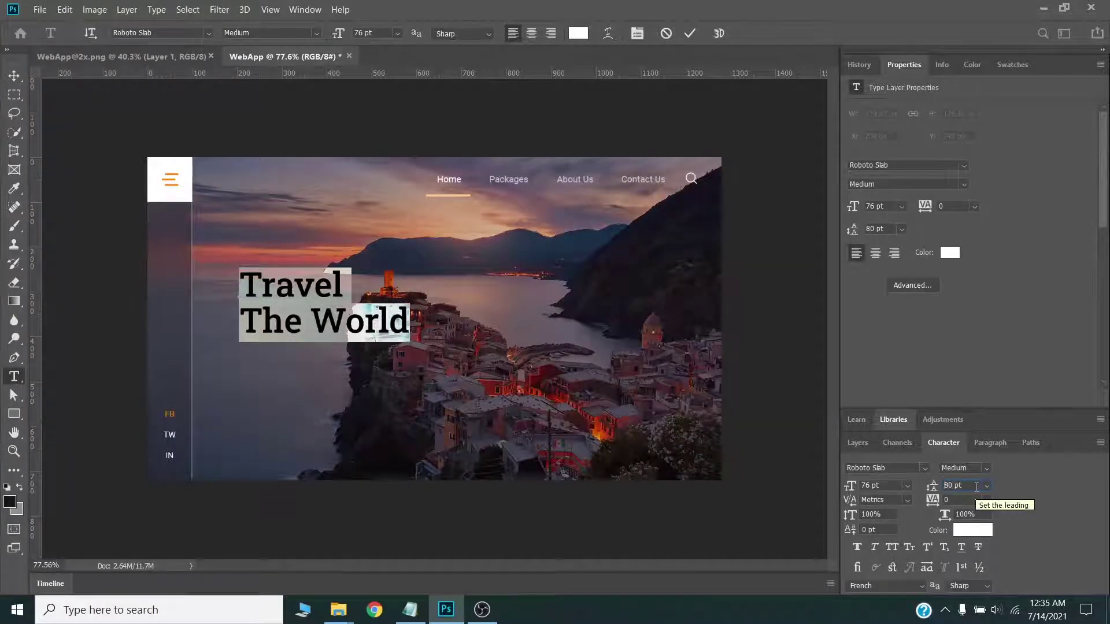
click(14, 76)
Step: Nudge the headline up-left and paste the notes' description into a new text box below it
drag(268, 292, 254, 261)
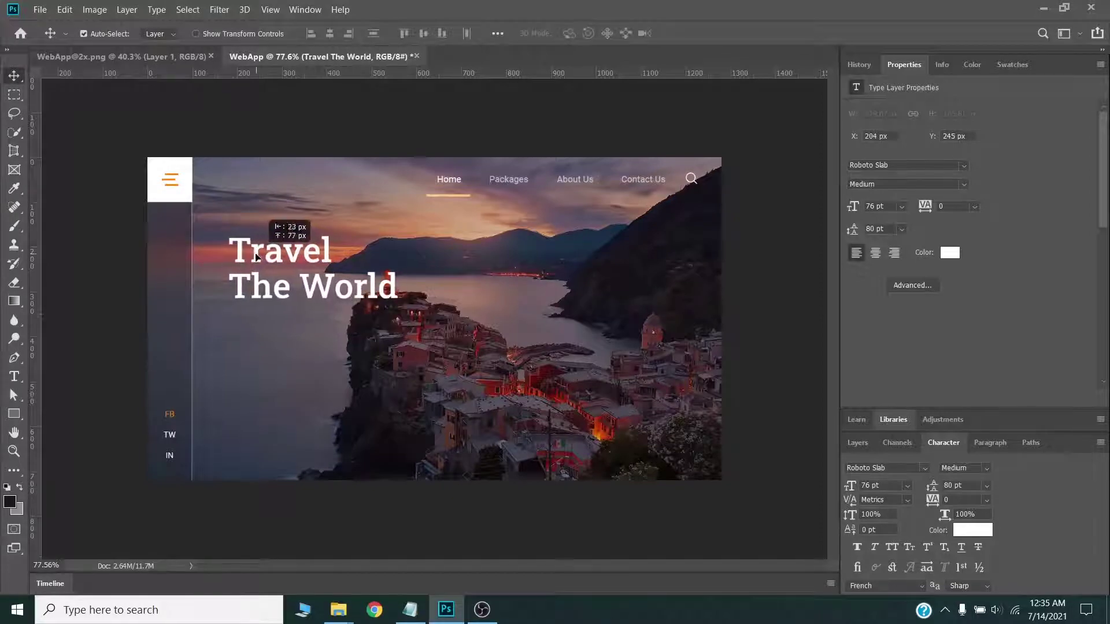
click(14, 376)
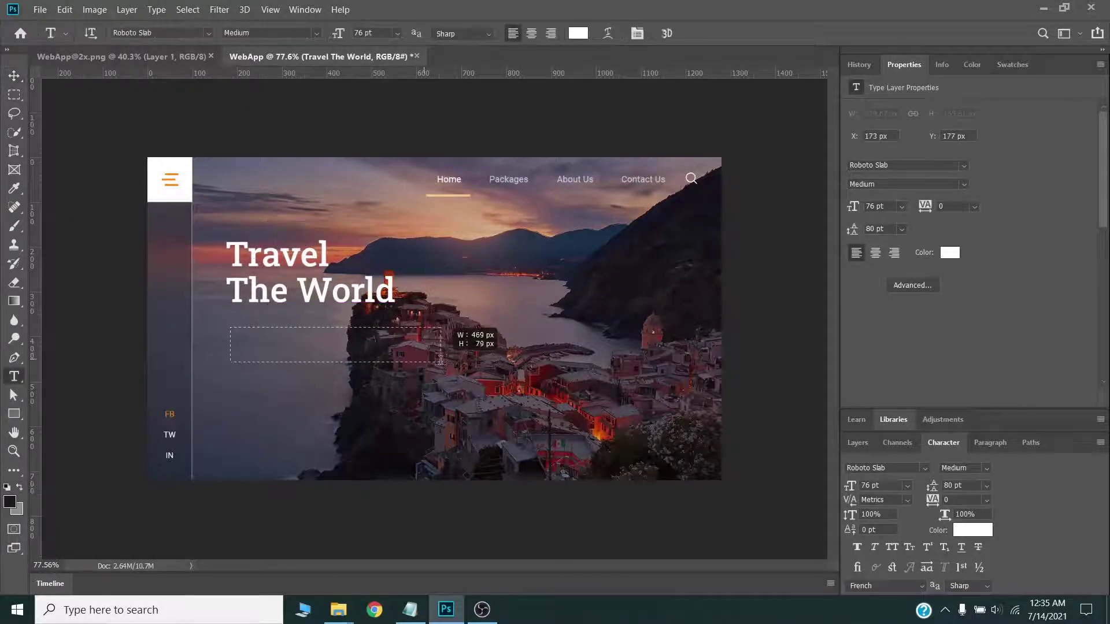
drag(229, 327, 441, 360)
click(410, 609)
drag(918, 276, 374, 262)
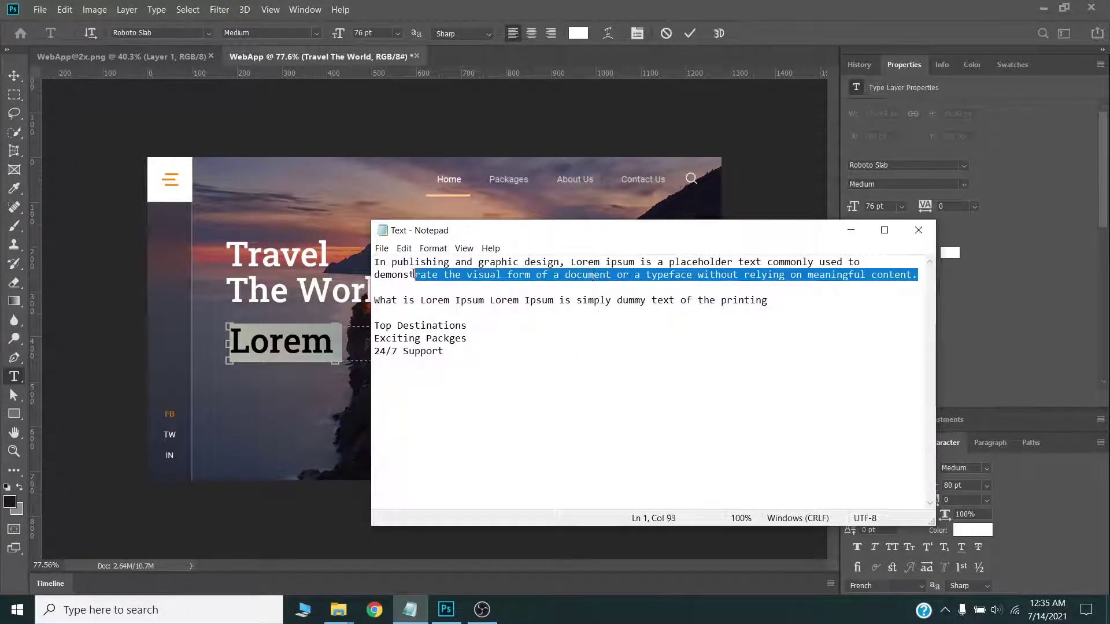
click(850, 230)
click(295, 340)
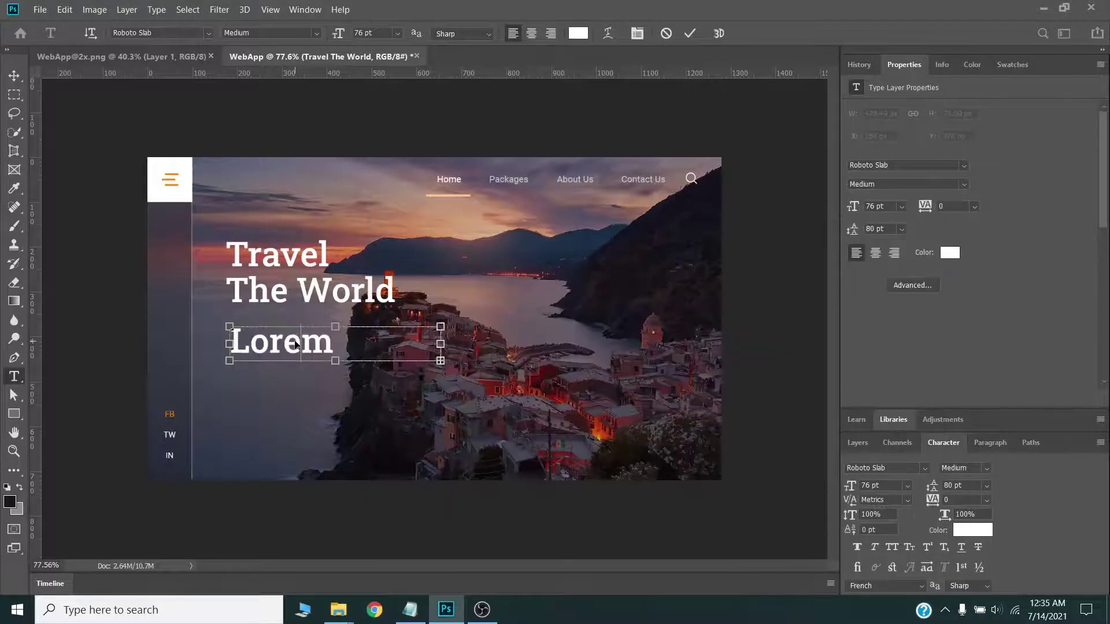
key(ctrl+a)
key(ctrl+v)
Step: Style the description 16 pt Roboto Regular with 24 pt leading and move it up
key(ctrl+a)
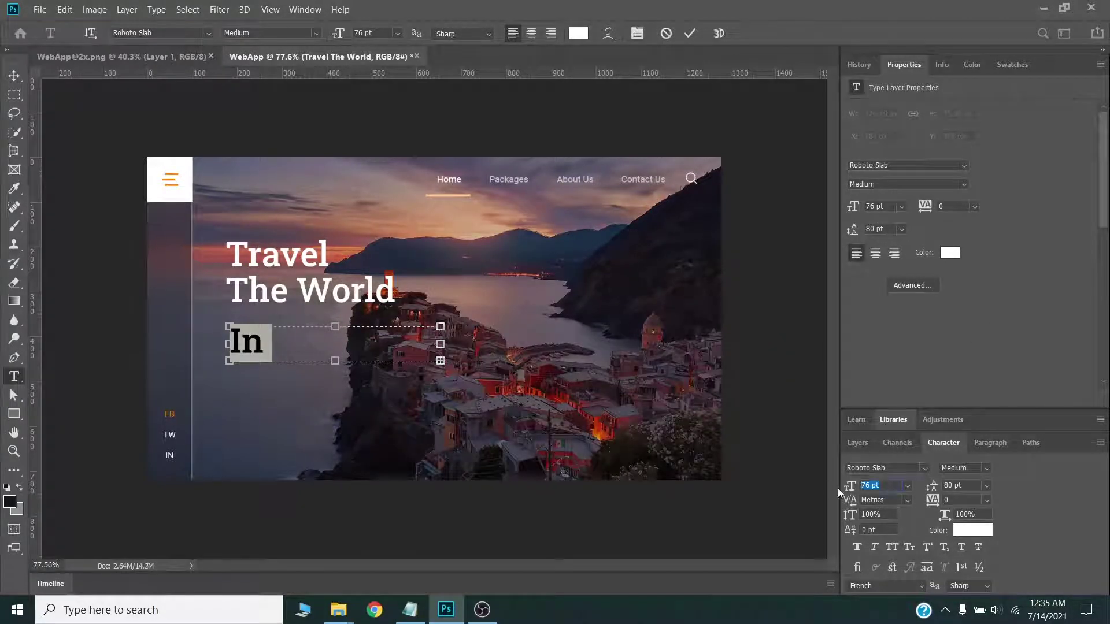
text(16px)
key(Return)
click(886, 468)
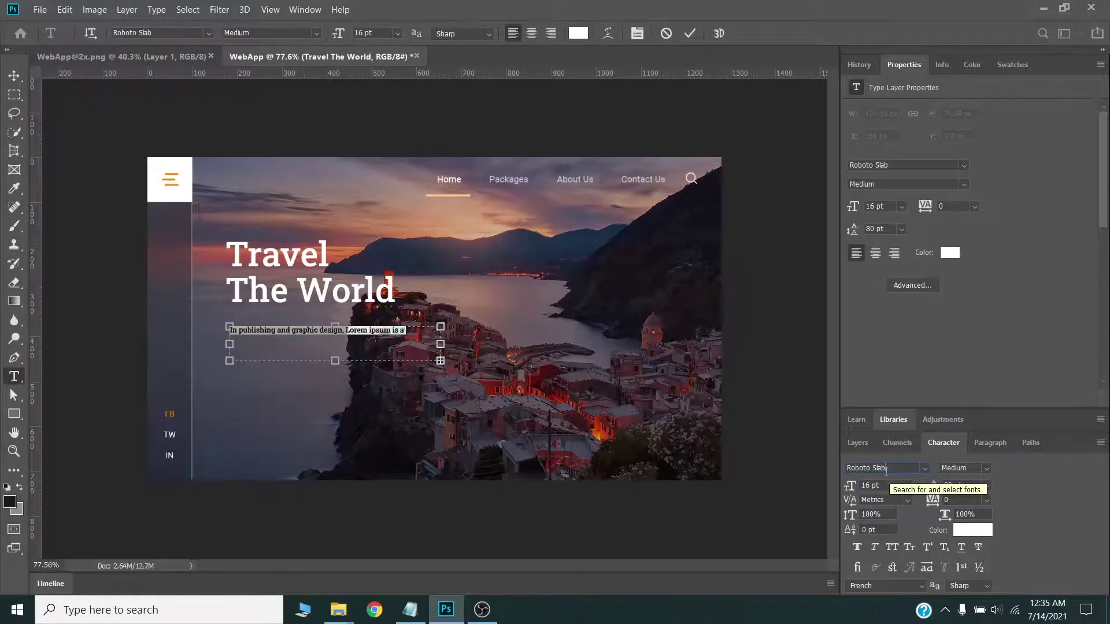
text(Roboto)
key(Return)
click(986, 468)
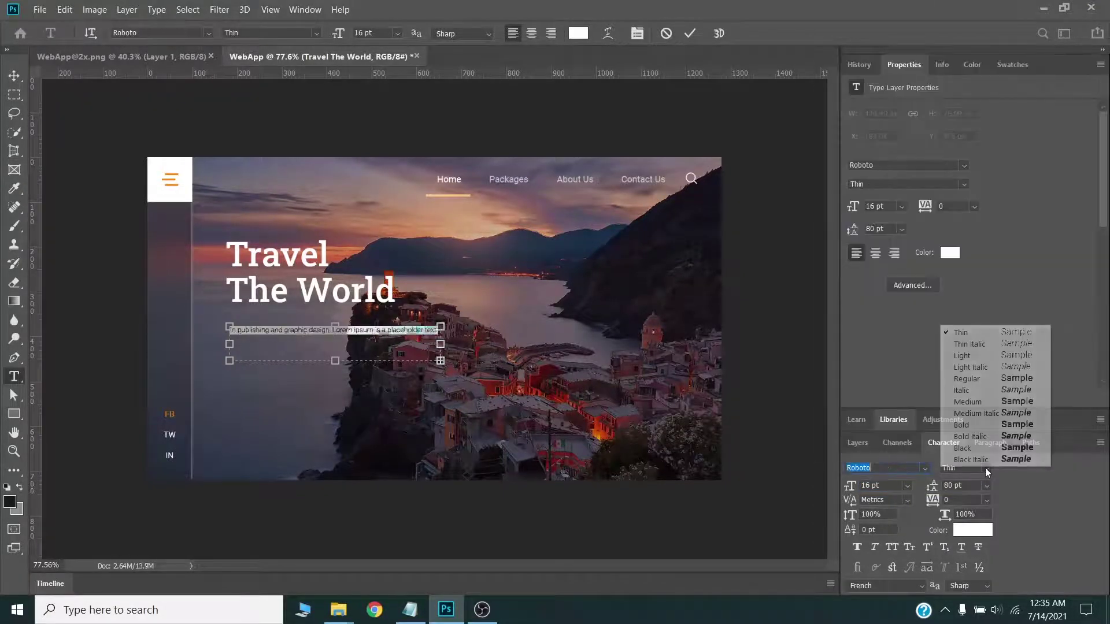
click(975, 386)
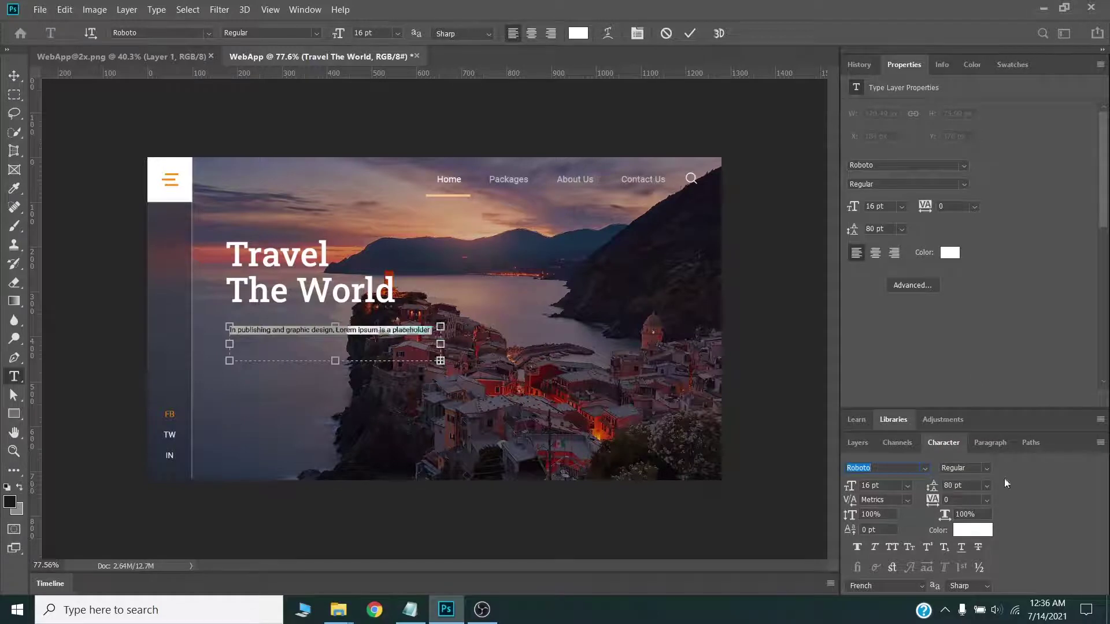
click(986, 485)
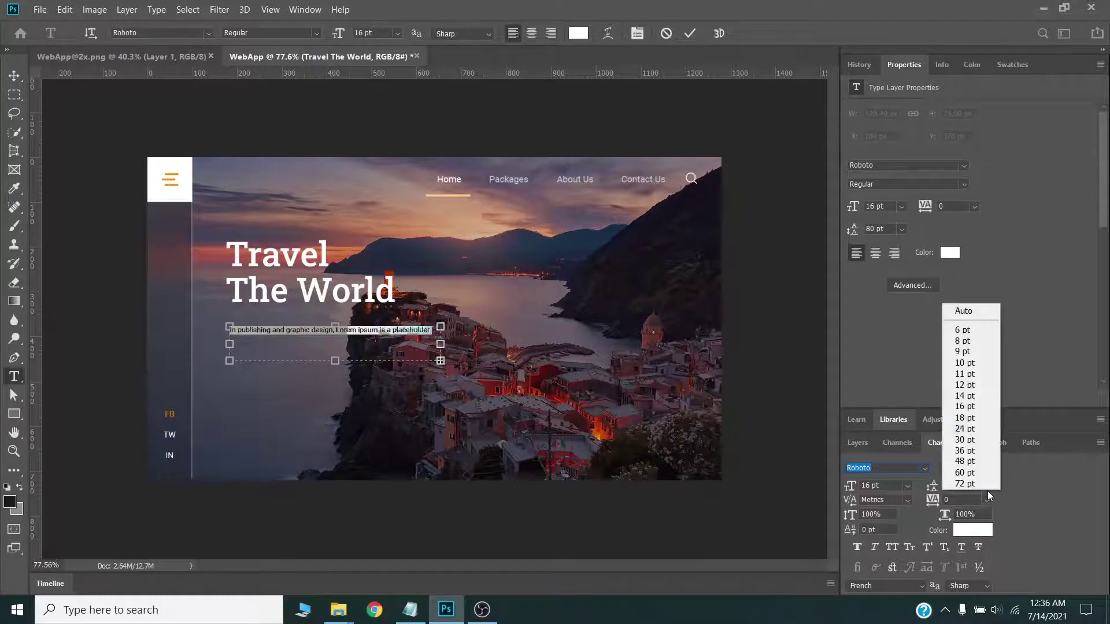
click(964, 428)
key(ctrl+Return)
drag(362, 356, 335, 325)
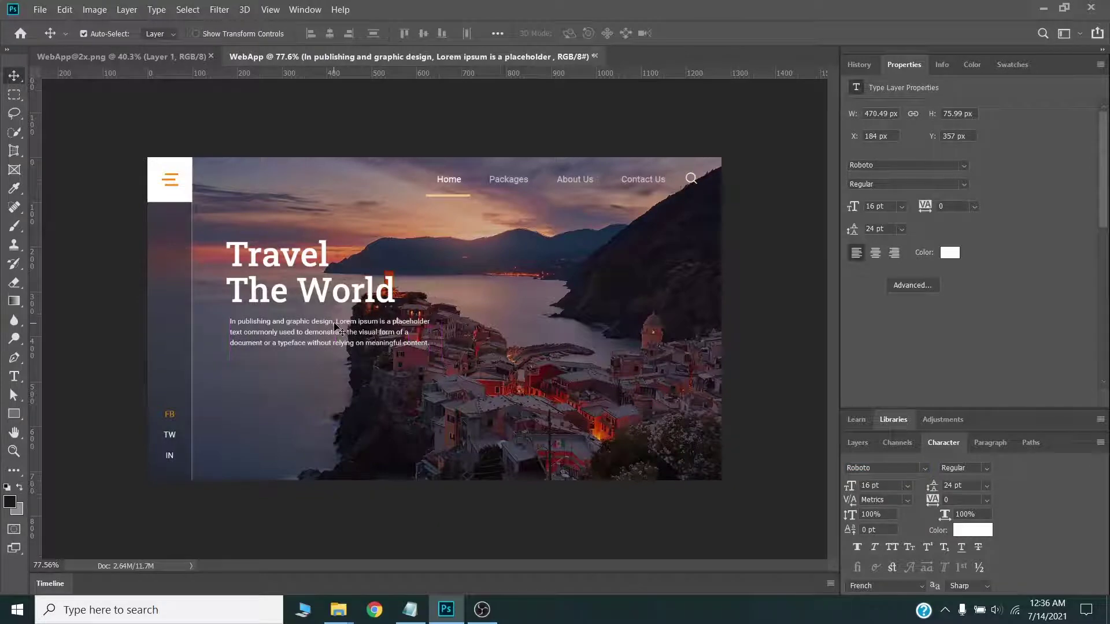
Step: Type 'Learn More' below the description at 24 pt
click(12, 377)
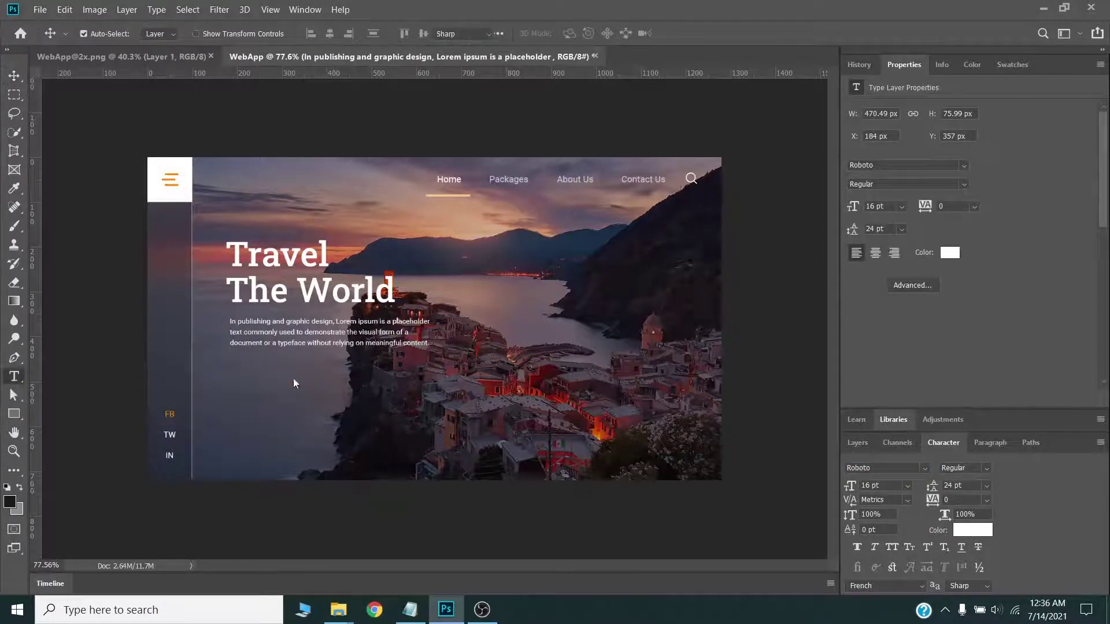
click(234, 375)
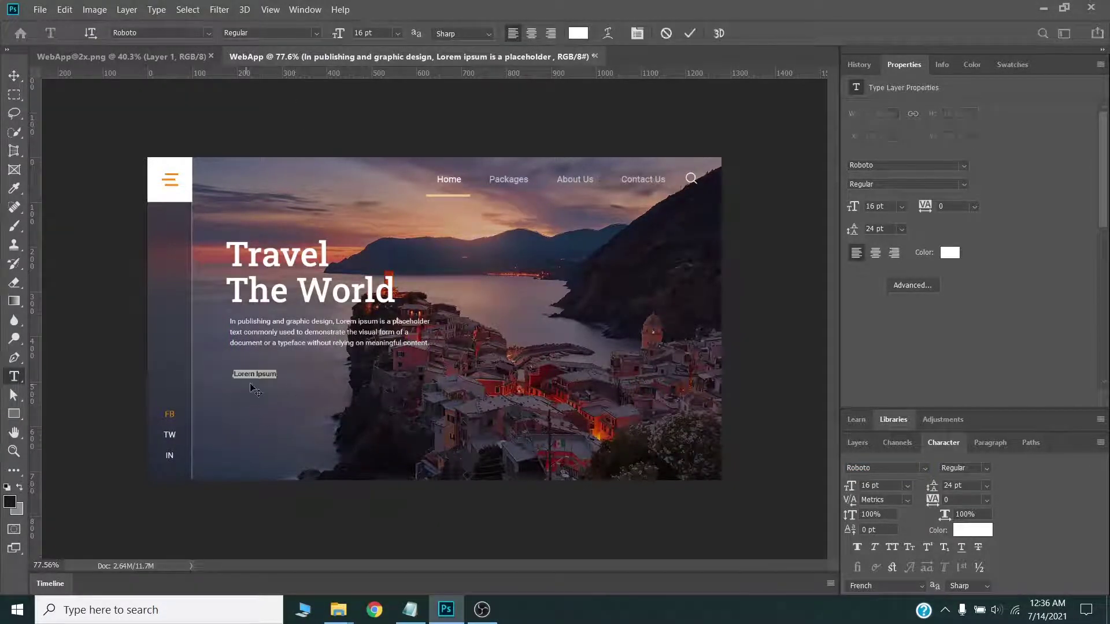
text(Learn More)
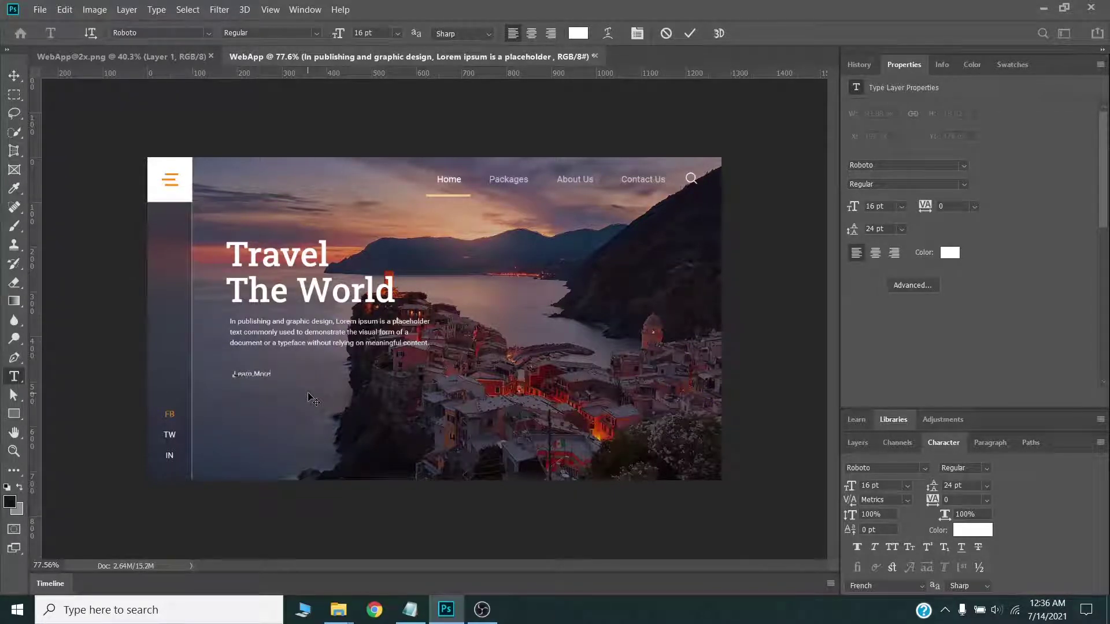
key(ctrl+a)
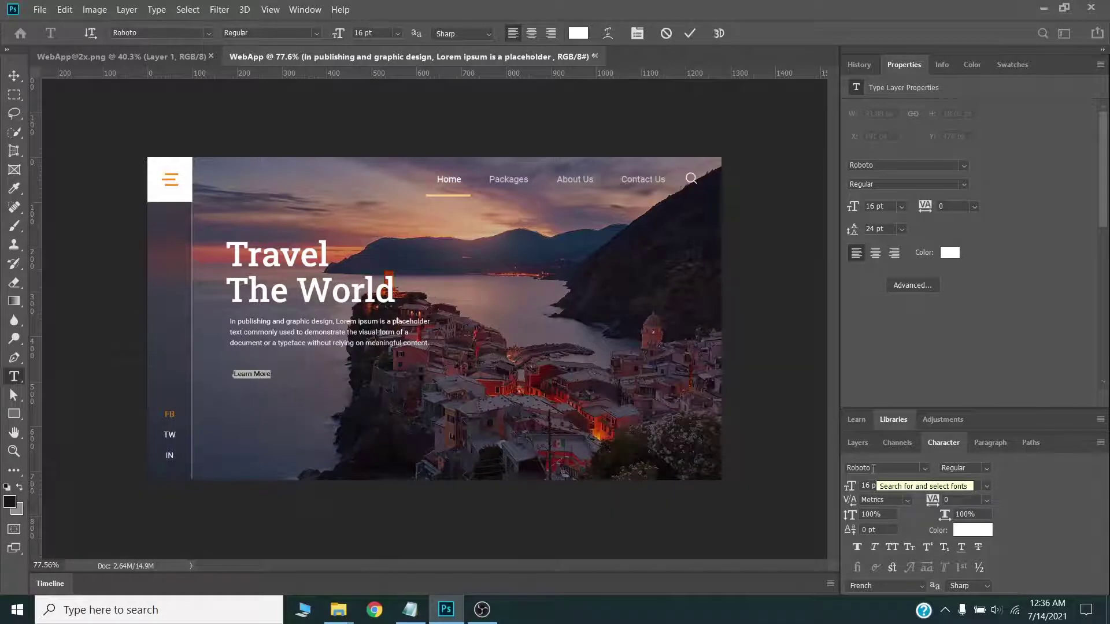
text(24)
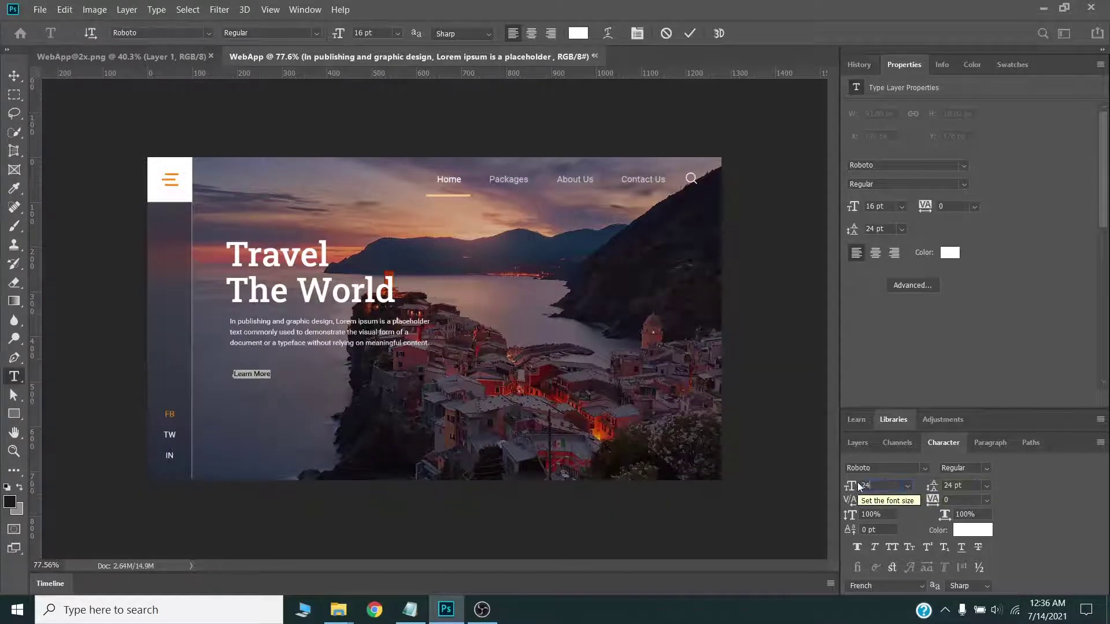
key(Tab)
Step: Set 'Learn More' to Roboto Slab Bold and commit it
click(959, 478)
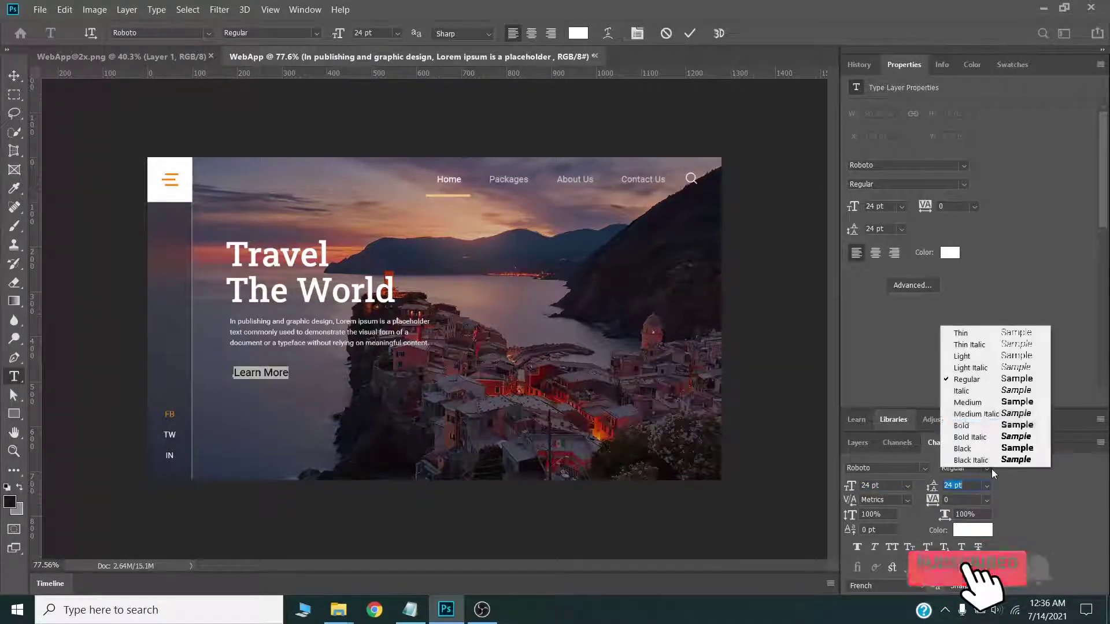
click(973, 424)
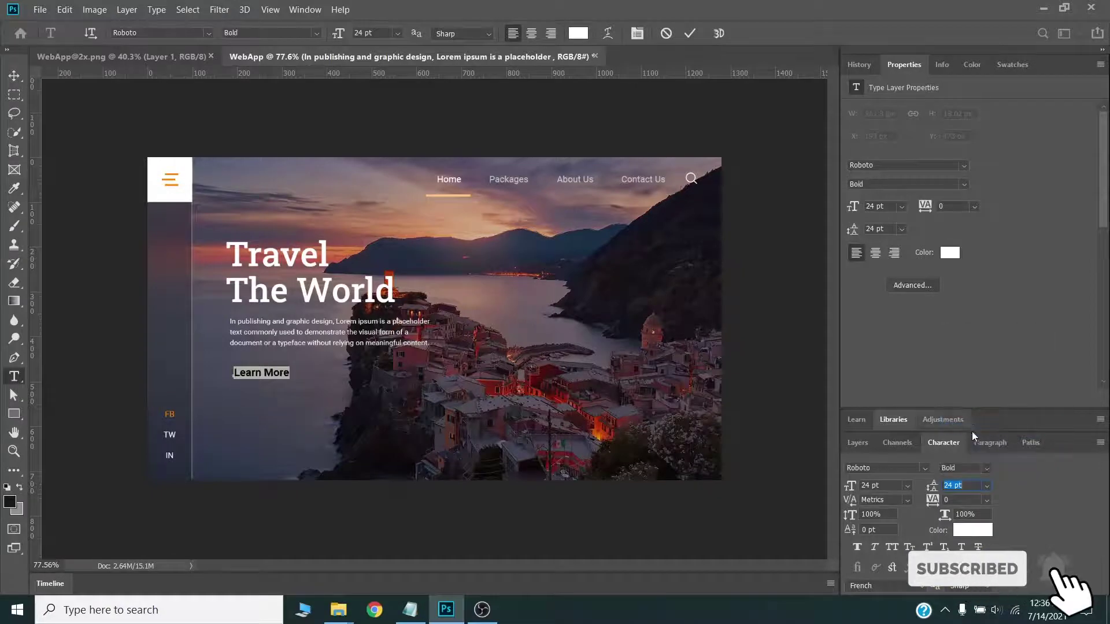
click(896, 467)
text(Roboto Slab)
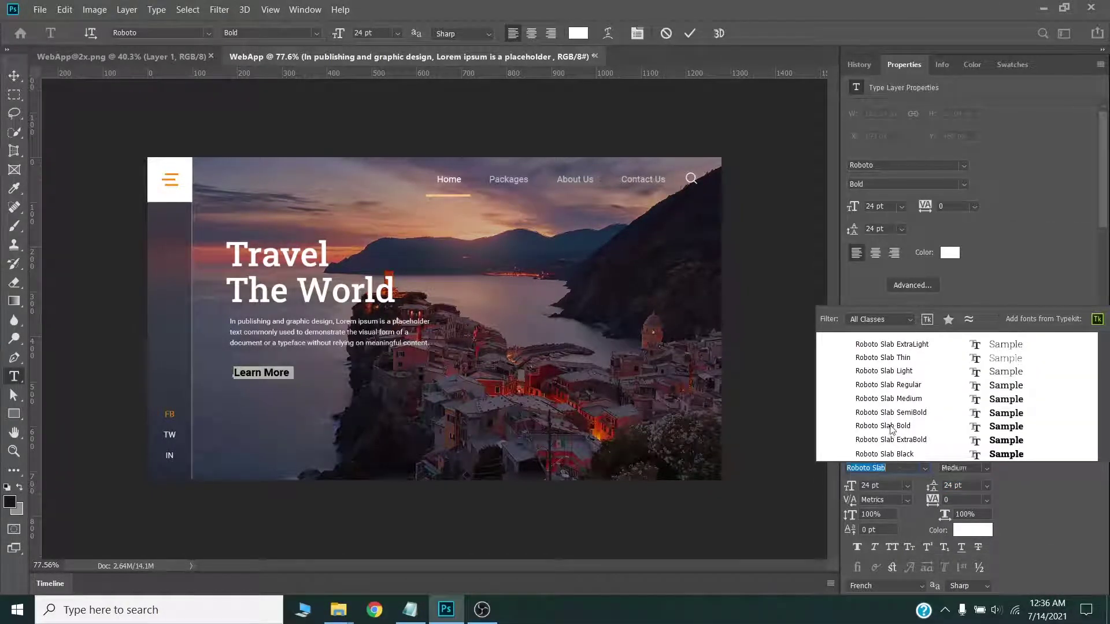
key(Return)
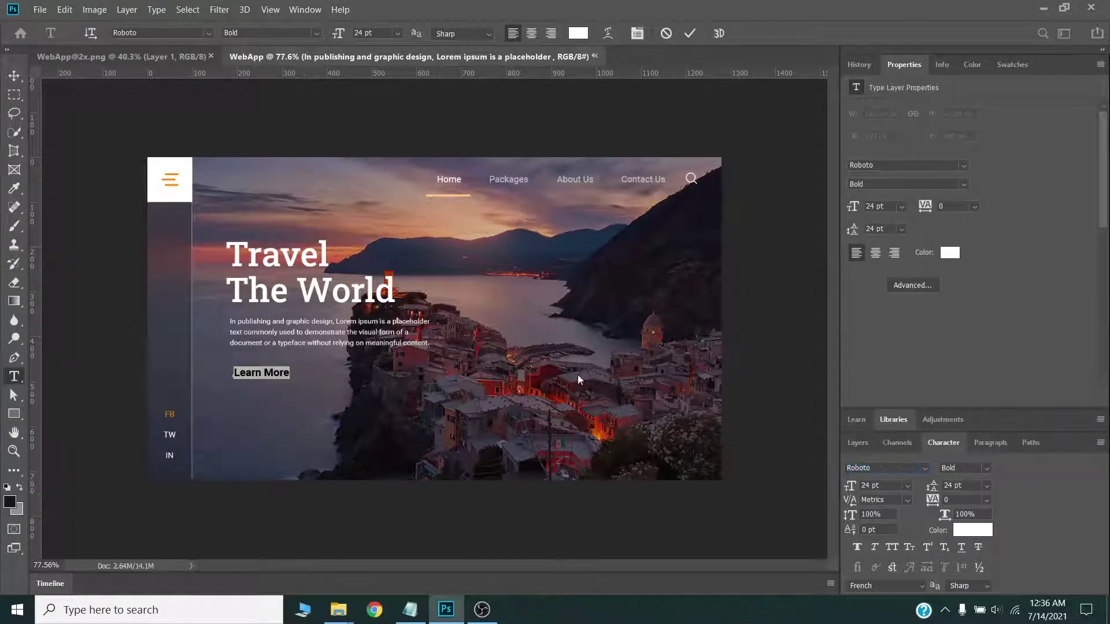
click(14, 75)
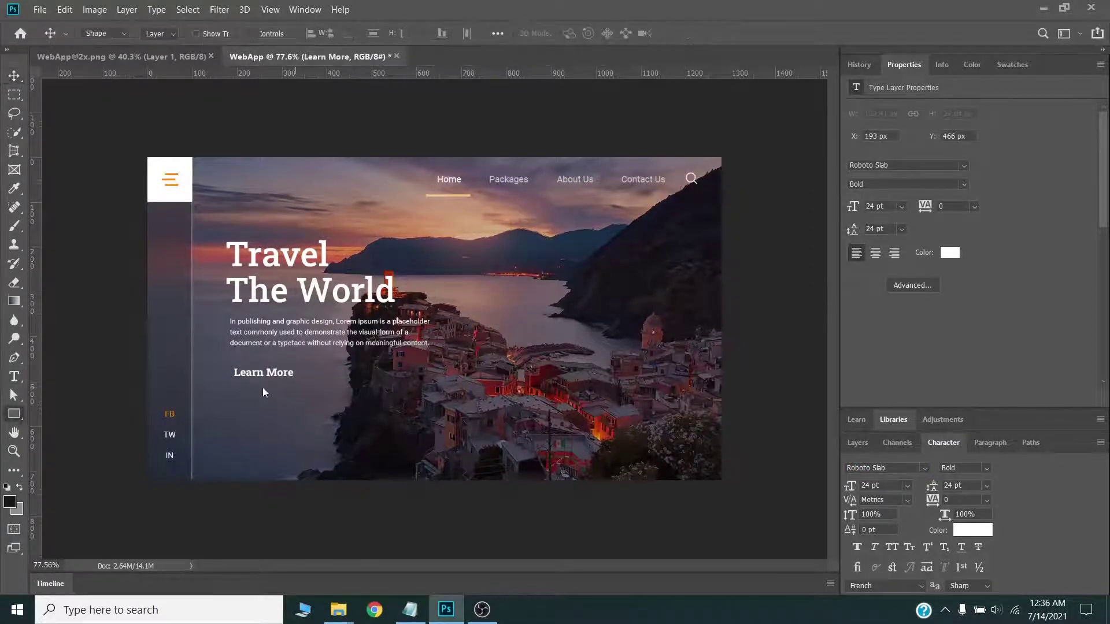
Step: Create a 126 × 5 px bar and move it under 'Learn More'
key(u)
click(378, 406)
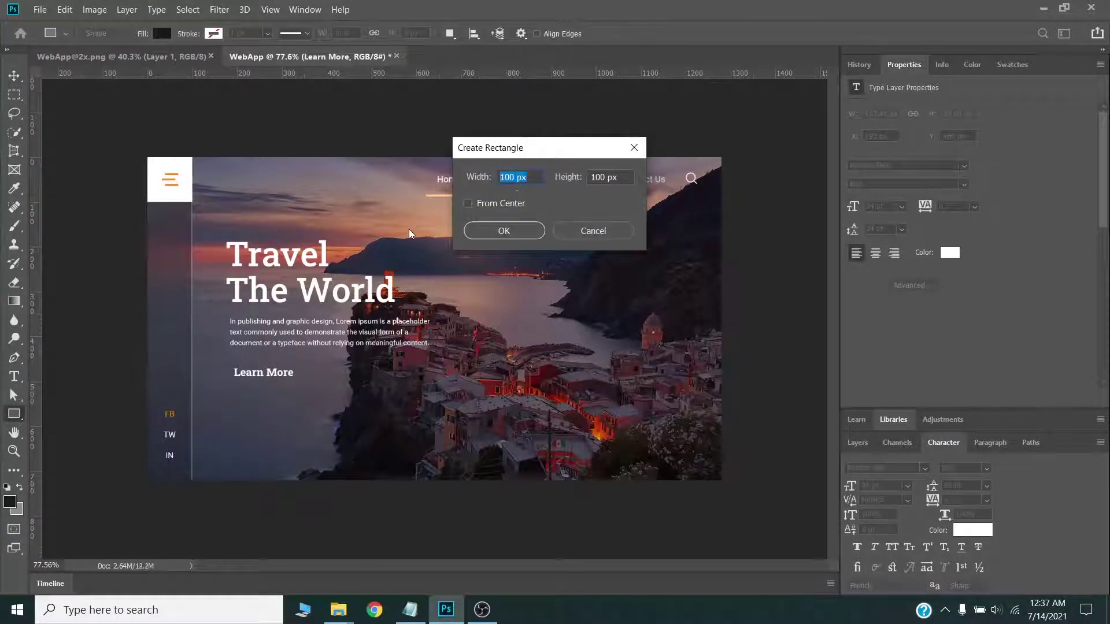
text(126)
key(Tab)
text(5)
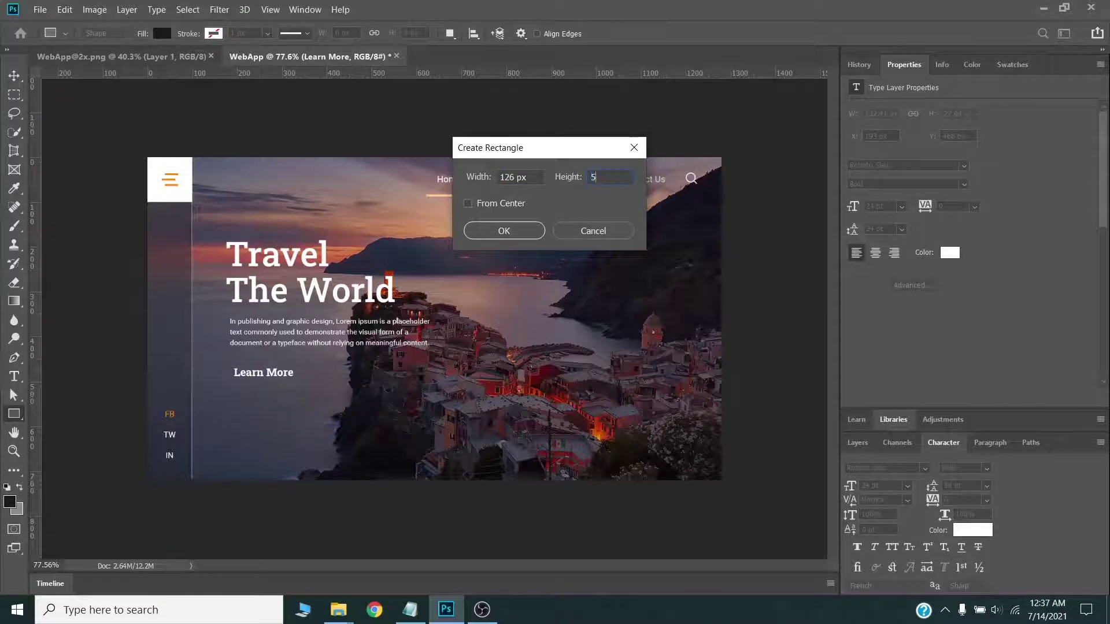
click(511, 230)
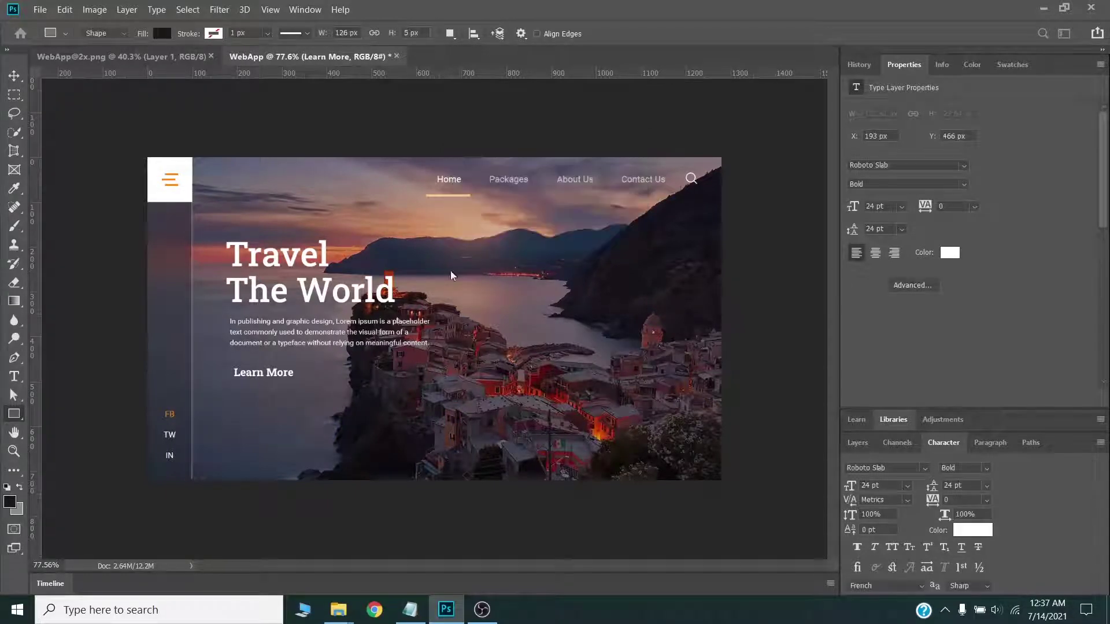
key(v)
scroll(199, 289, up, 5)
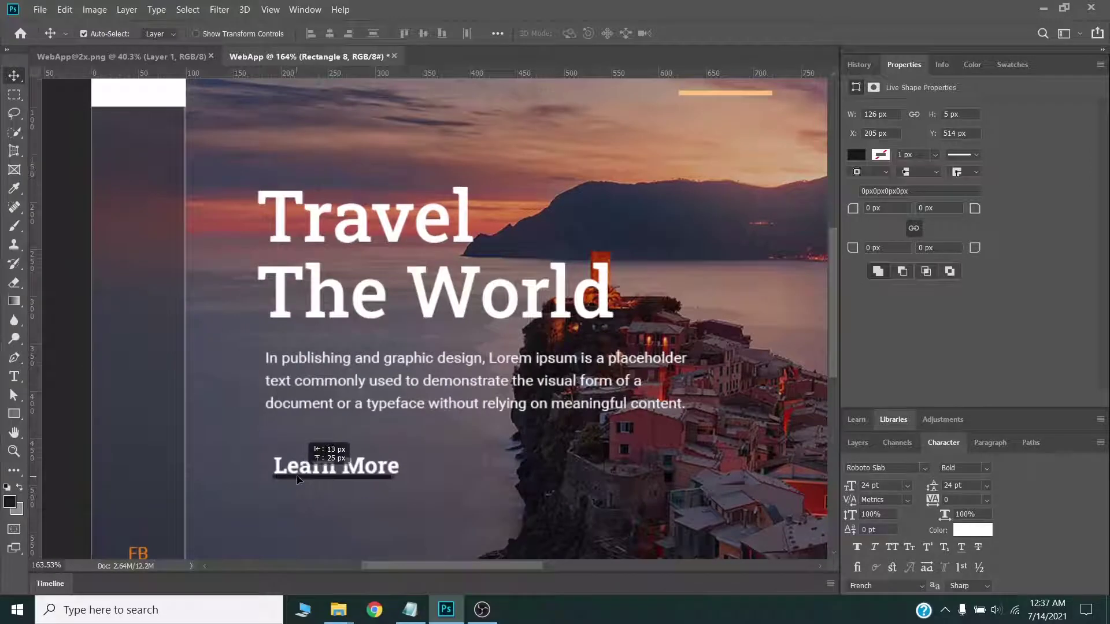
drag(293, 492, 283, 477)
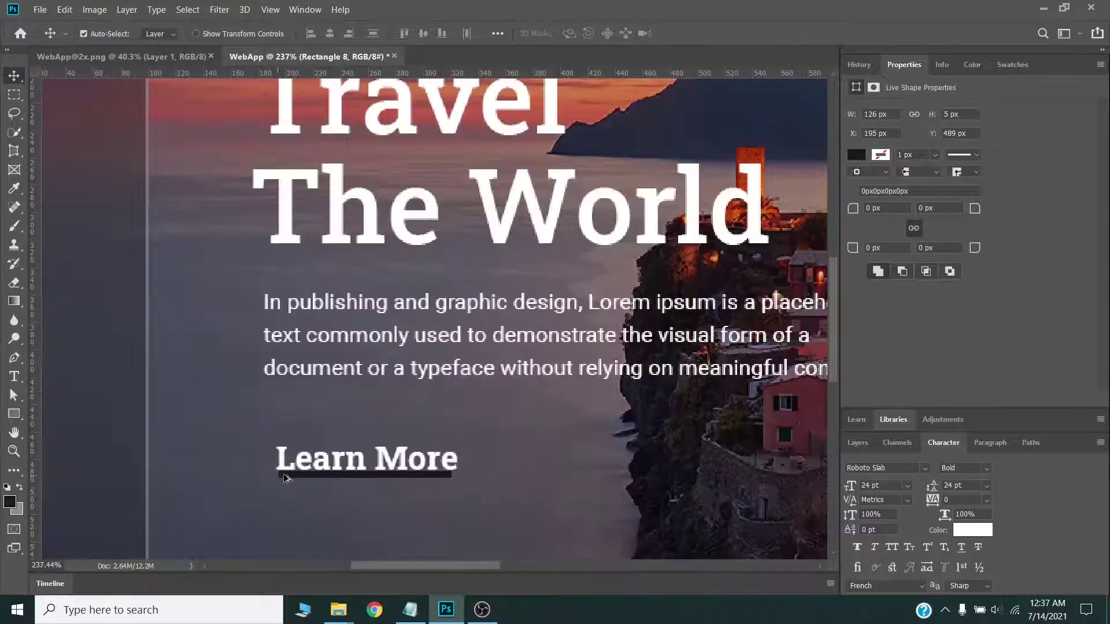
scroll(283, 477, up, 2)
scroll(283, 474, down, 2)
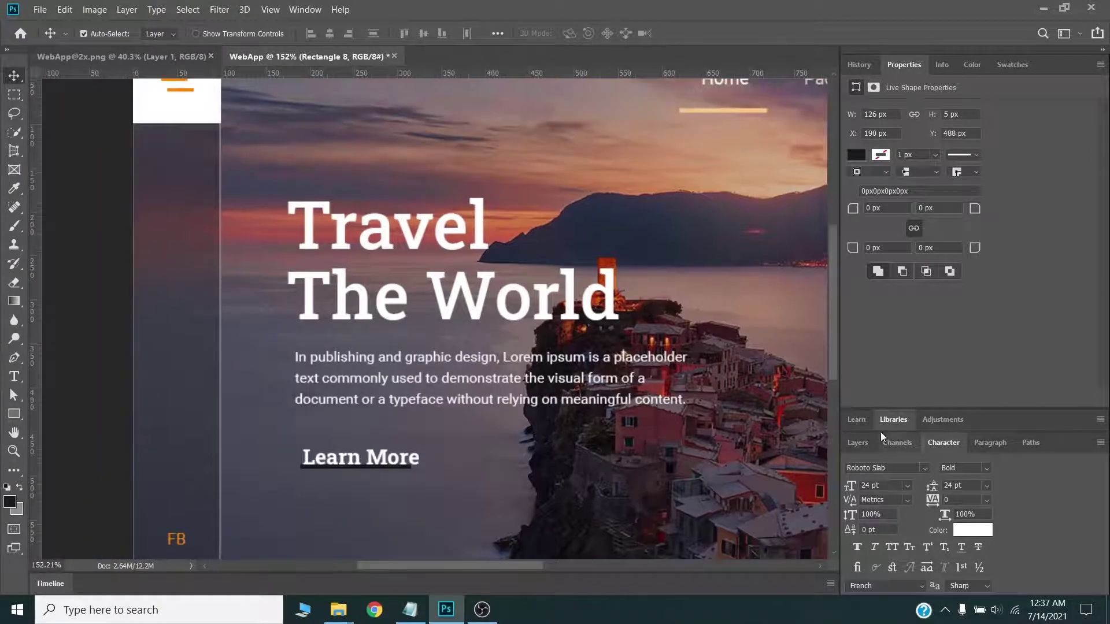
Step: Fill the bar with the orange sampled from the menu icon
click(858, 442)
double_click(890, 453)
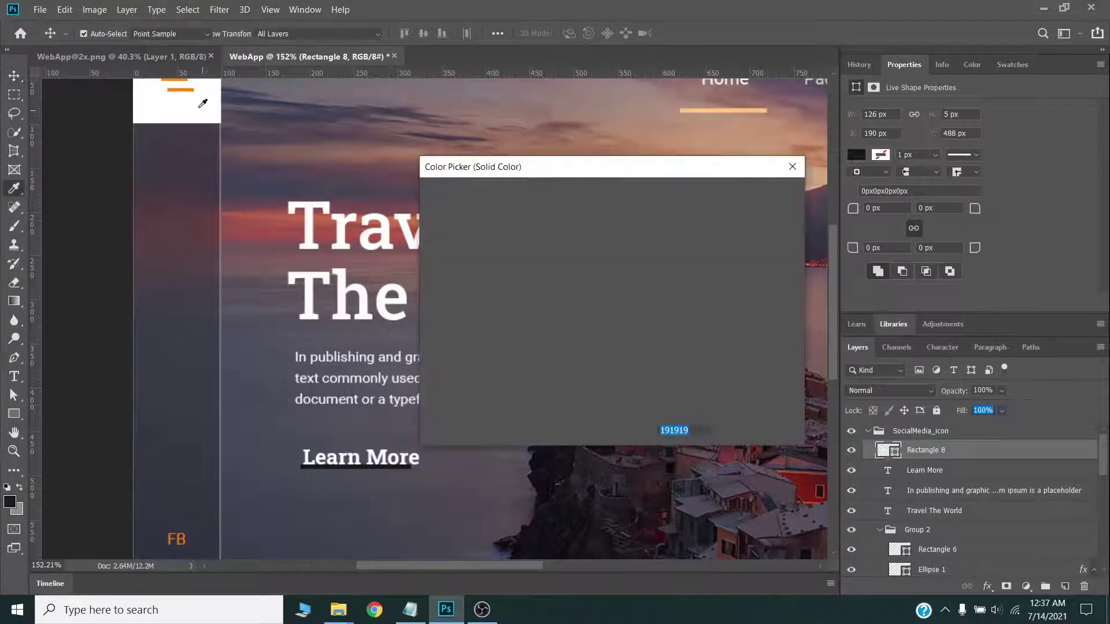
click(189, 89)
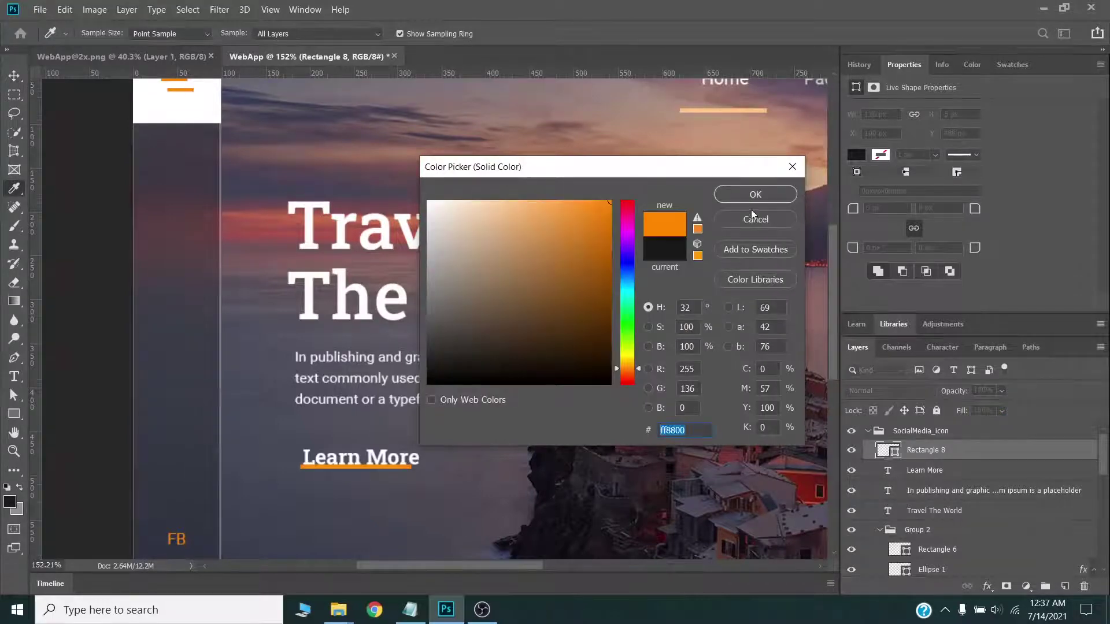
click(754, 194)
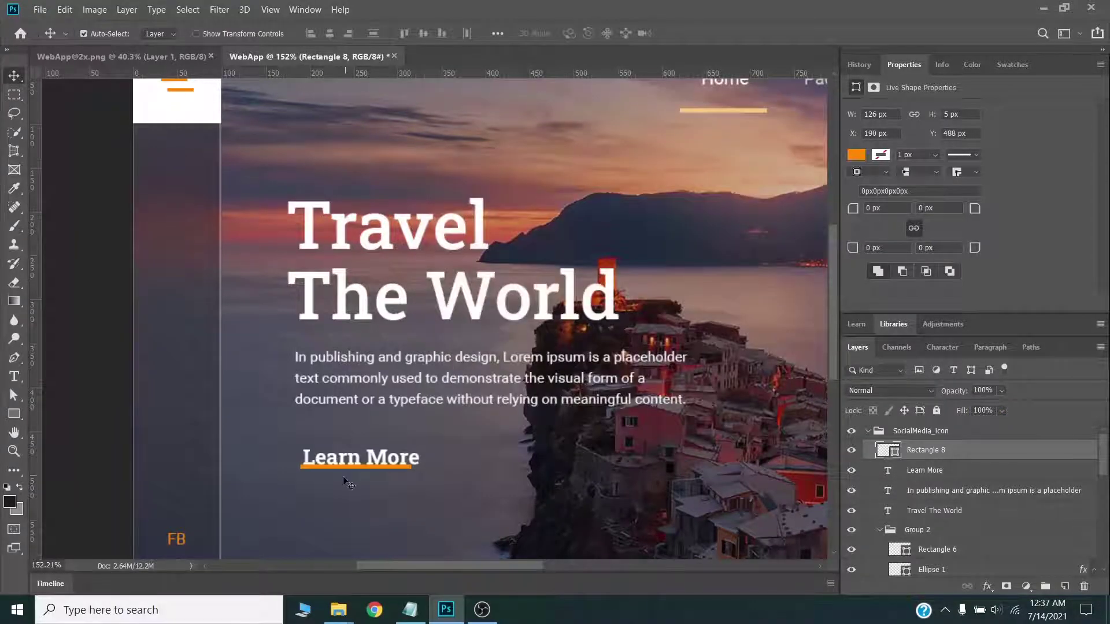
drag(346, 482, 349, 483)
click(9, 501)
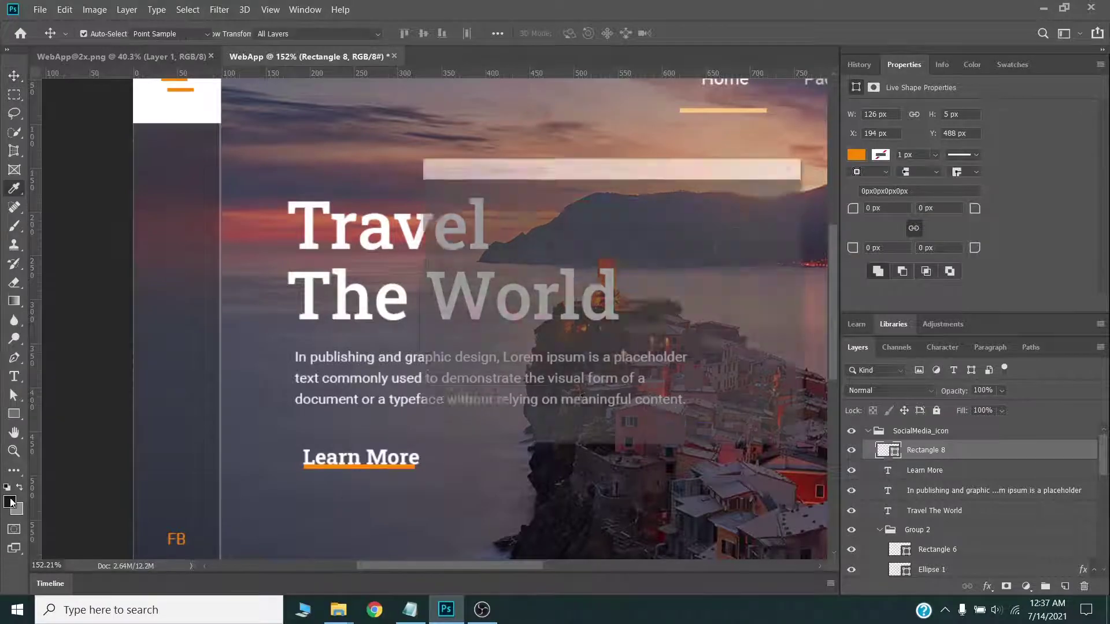
click(753, 215)
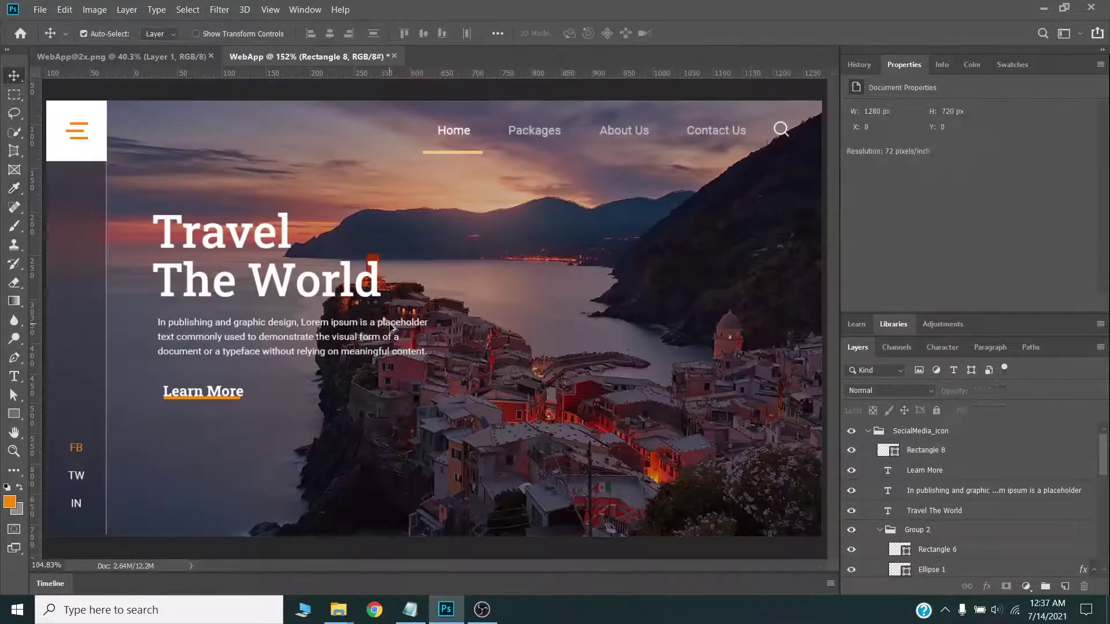
Step: Stretch the underline's right end wider to 136 px and fit the page in view
key(a)
drag(180, 345, 224, 409)
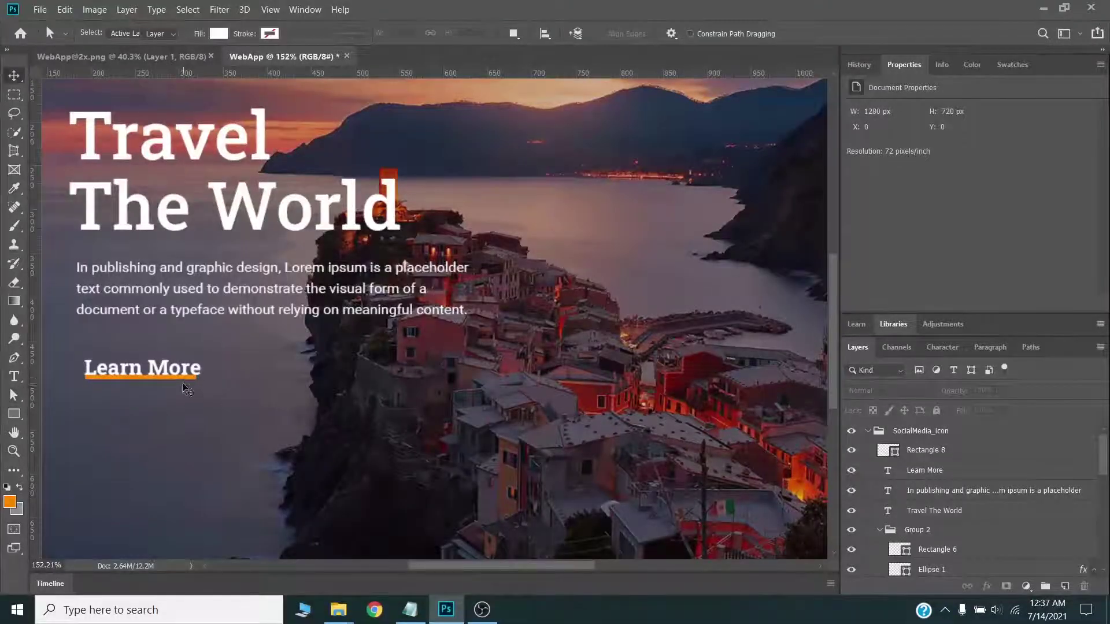
key(shift+Right)
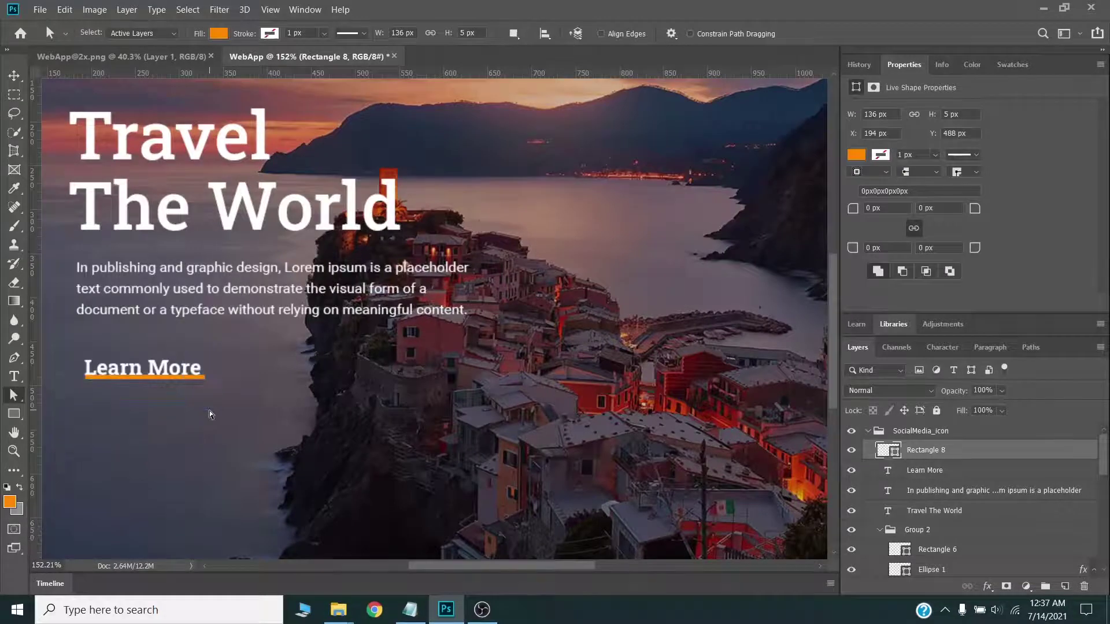
key(v)
key(ctrl+0)
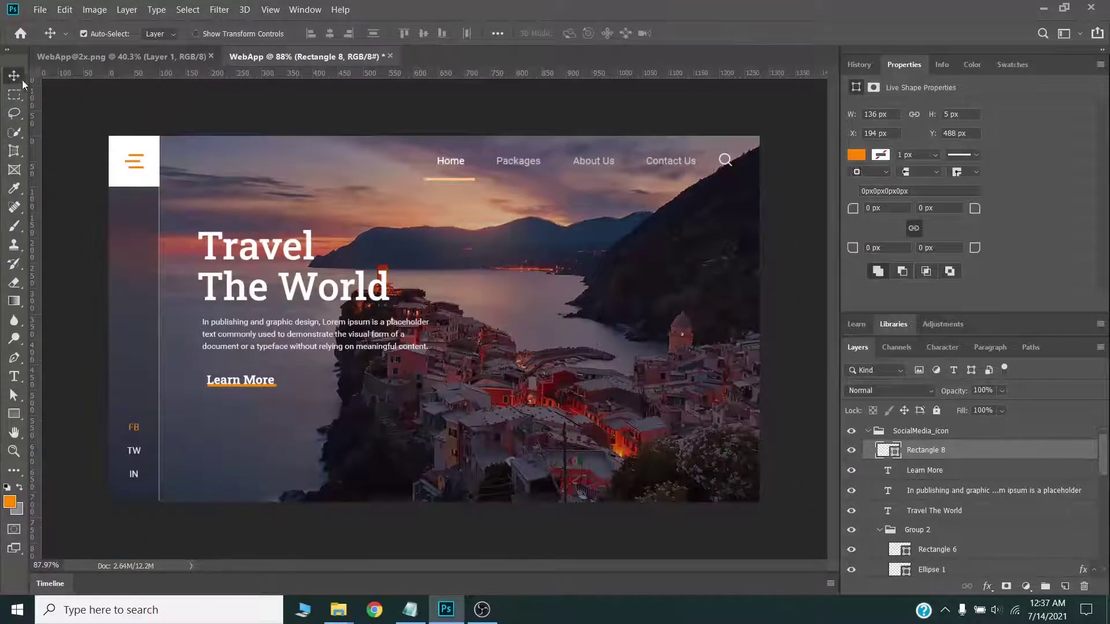
Step: Duplicate the headline to the right and set it 36 pt Bold with auto leading
alt+drag(270, 255, 585, 298)
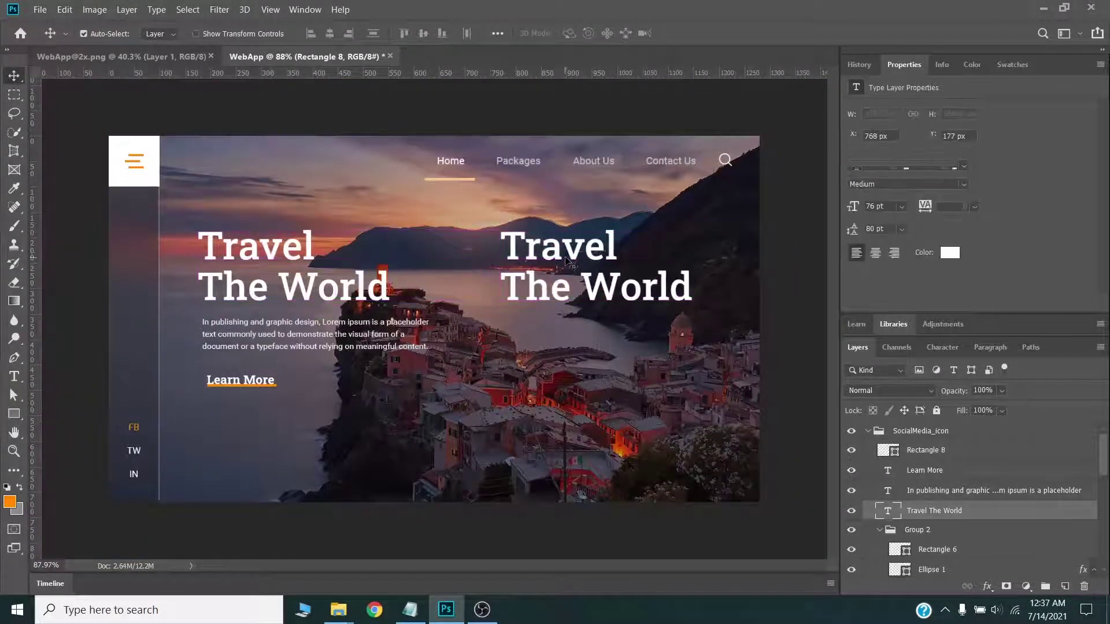
double_click(586, 297)
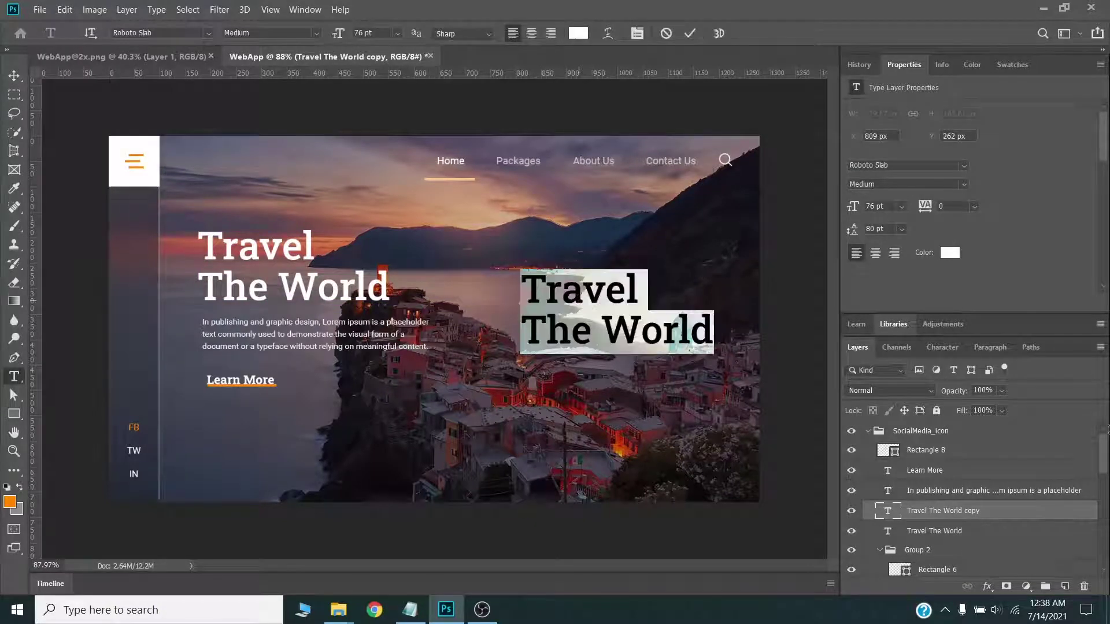
click(941, 347)
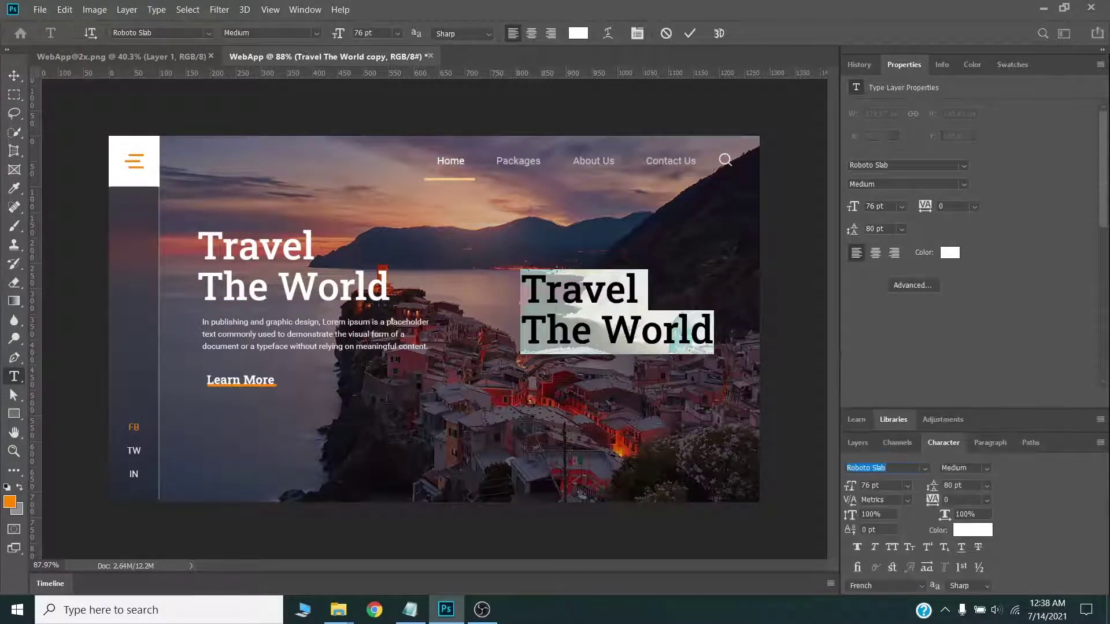
text(36)
key(Return)
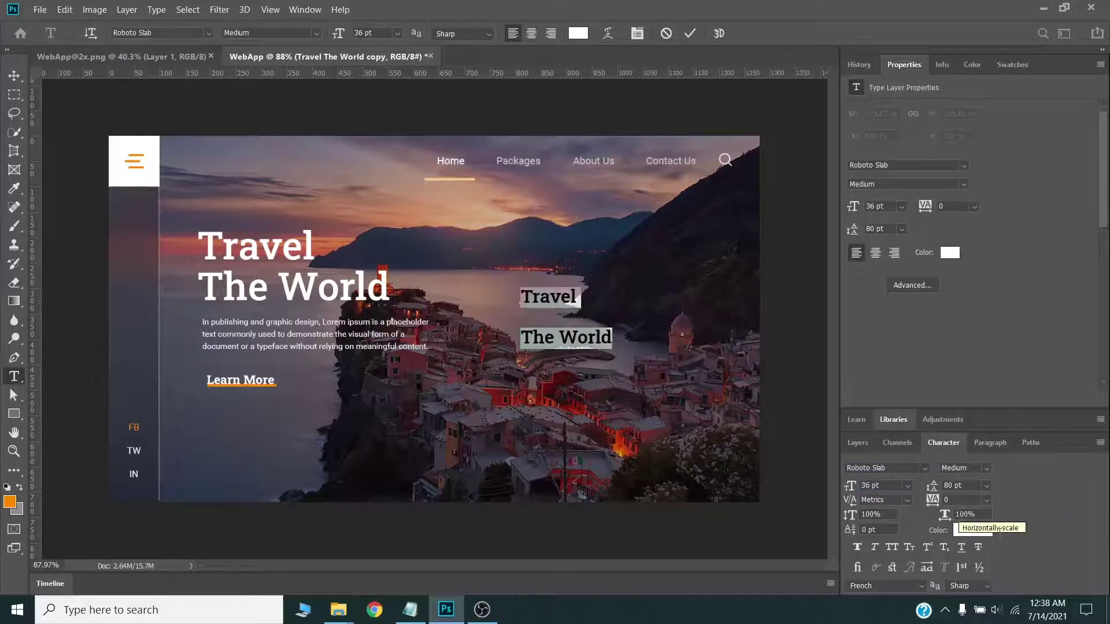
click(985, 468)
click(962, 537)
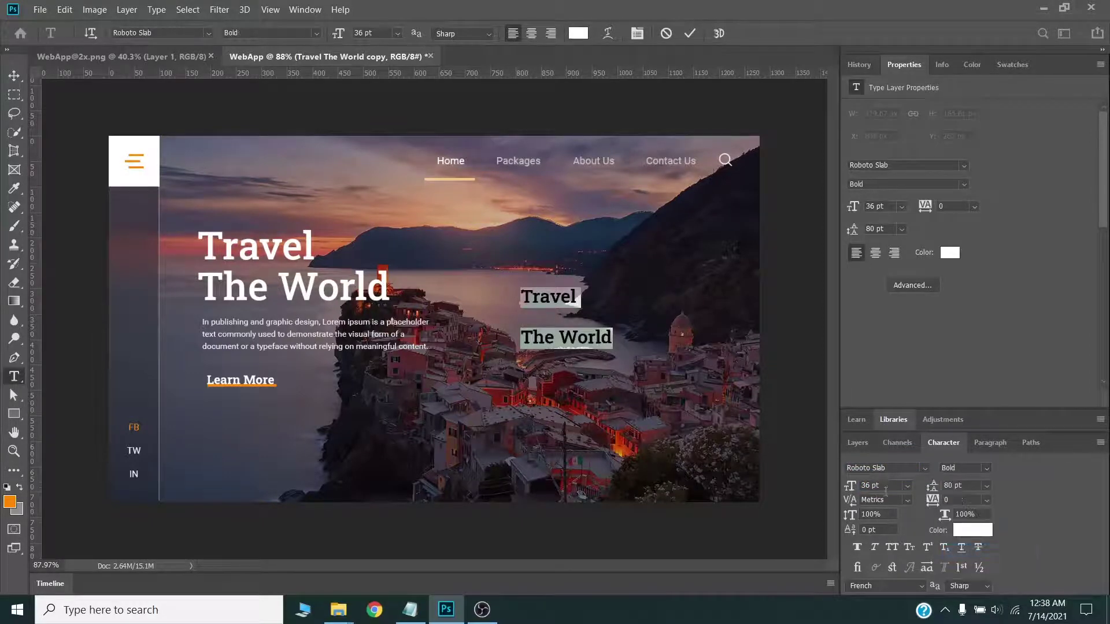
click(986, 485)
click(959, 307)
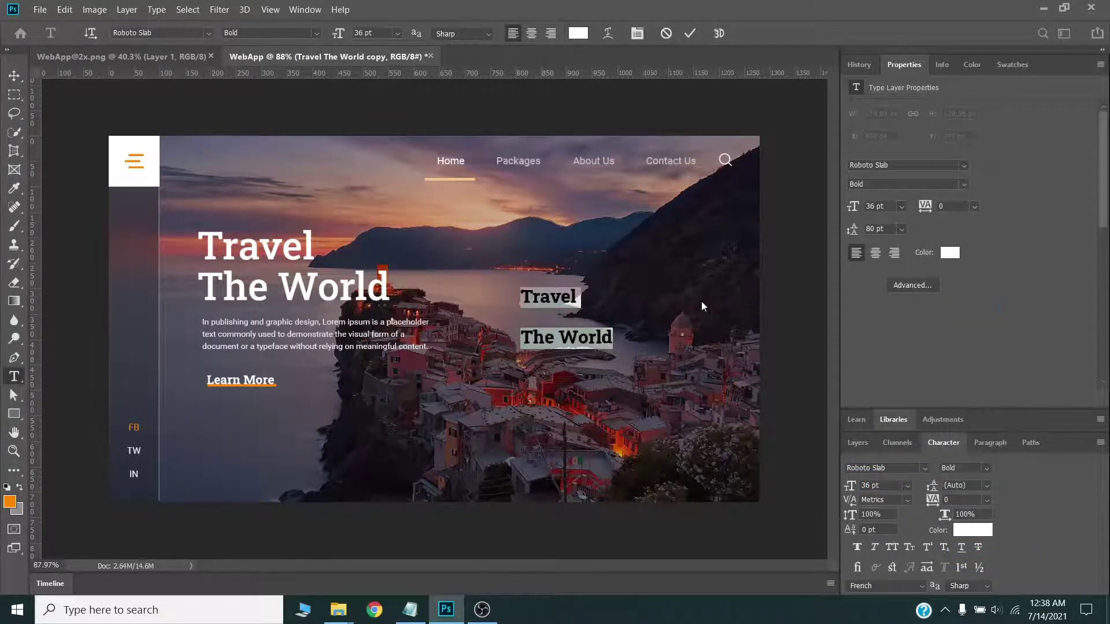
Step: Retype the copy as a single line reading '#1 Spain'
key(BackSpace)
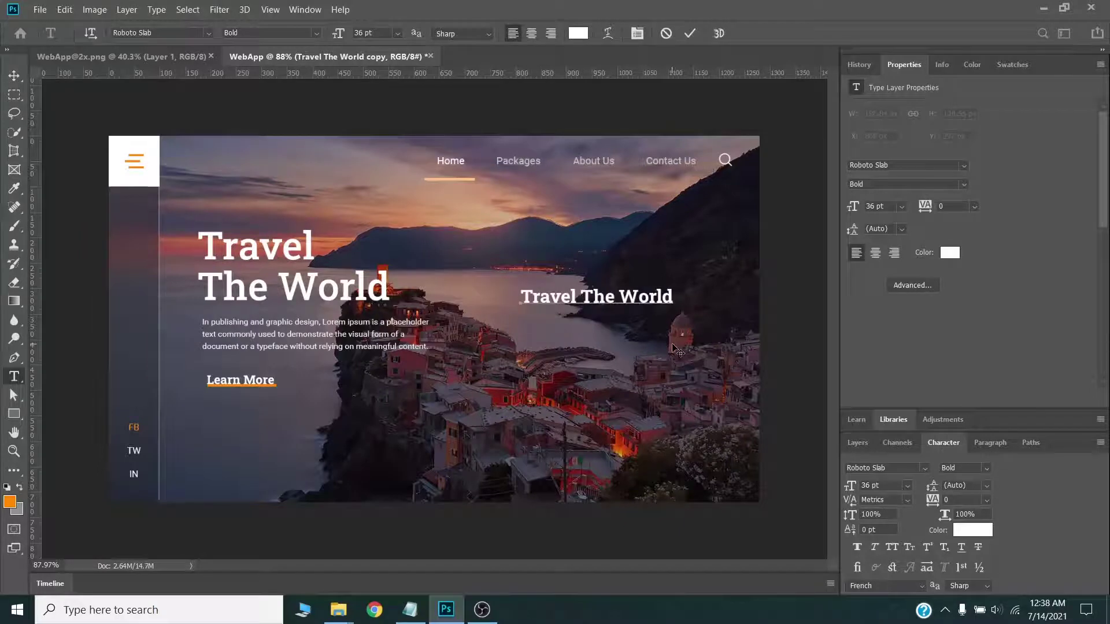
key(ctrl+a)
text(#1)
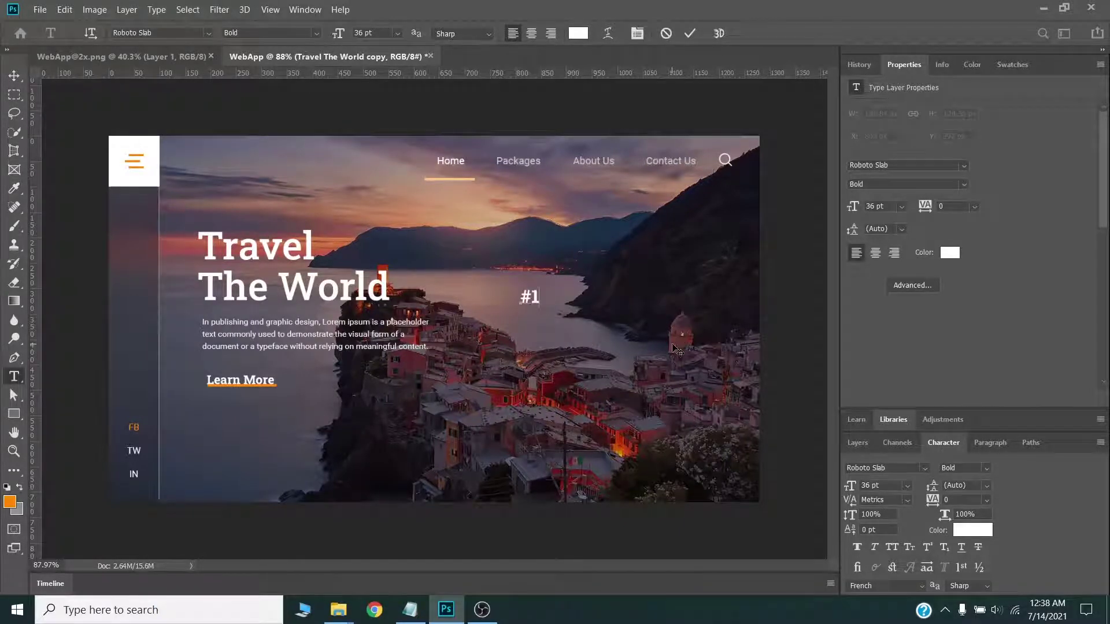
text( Spain)
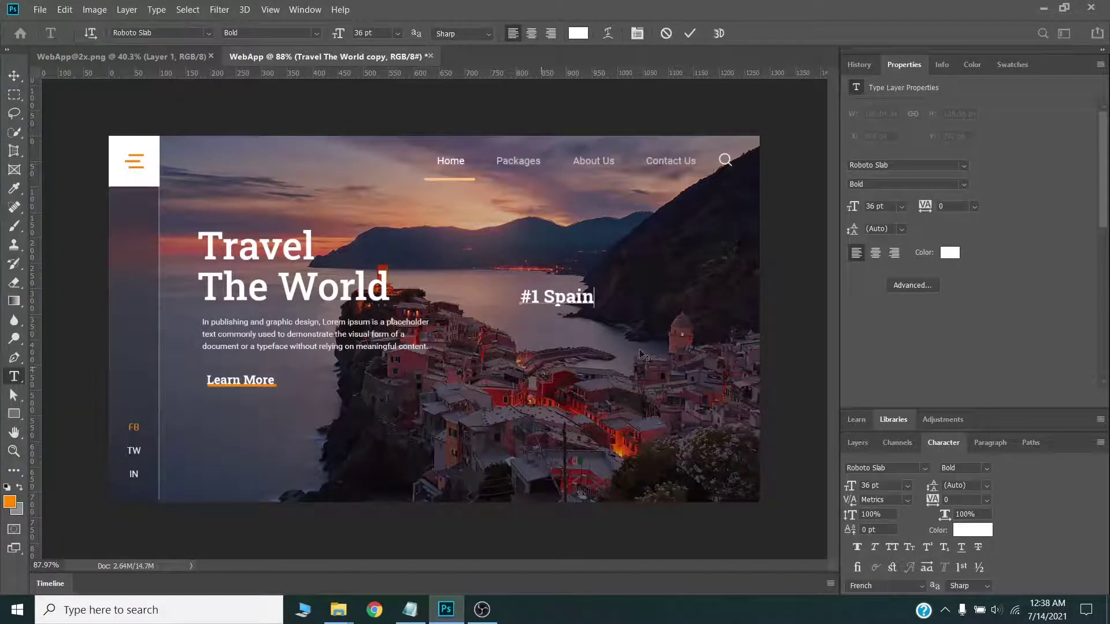
mouse_move(566, 297)
mouse_down()
mouse_move(586, 301)
mouse_move(564, 298)
mouse_up()
click(14, 76)
Step: Colour '#1' orange and shift '#1 Spain' further right
key(t)
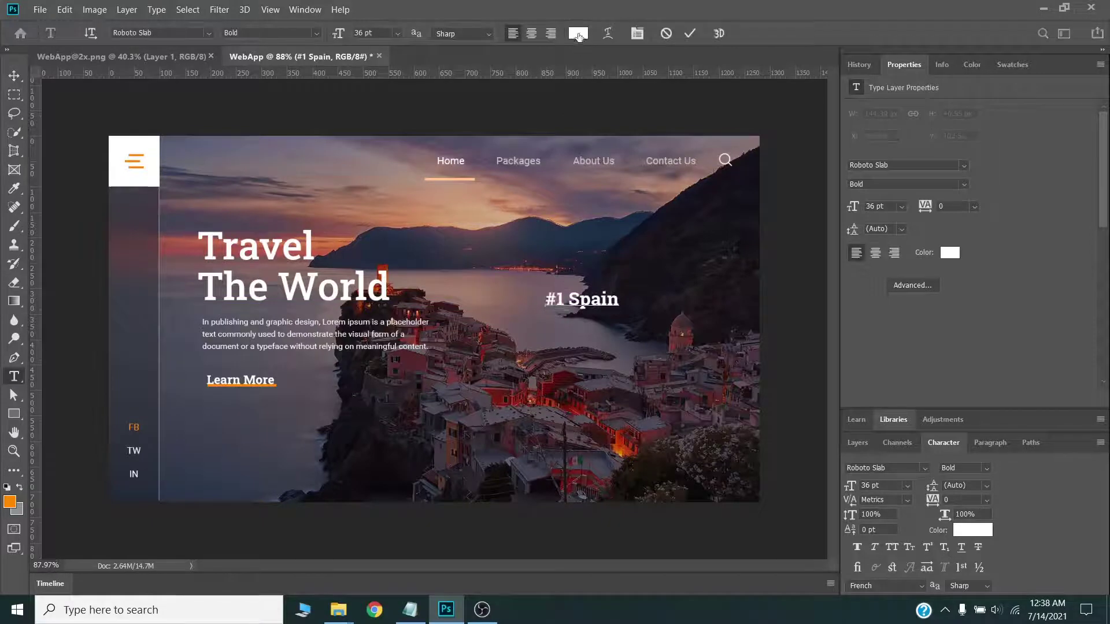
click(578, 33)
click(10, 501)
click(753, 190)
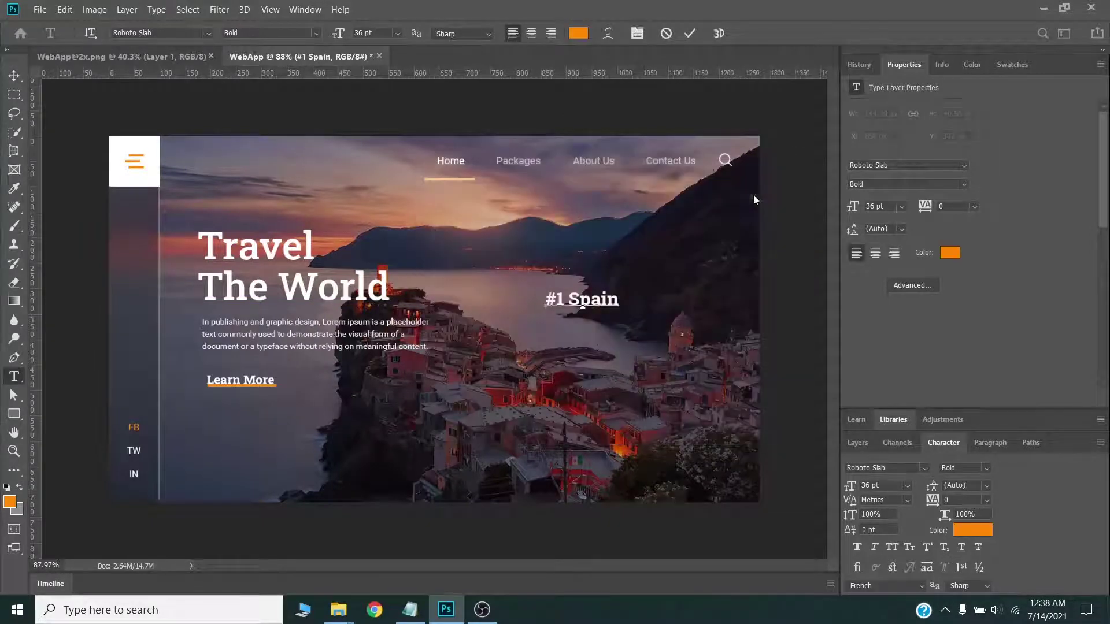
click(16, 73)
drag(591, 312, 605, 312)
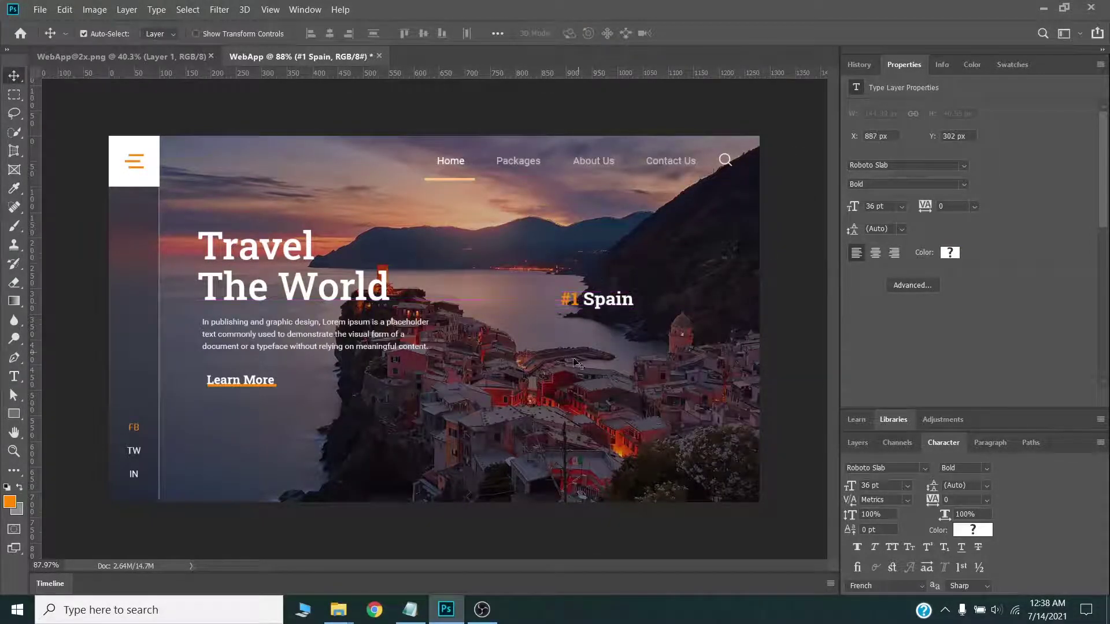
Step: Create a thin 300 × 2 px divider rectangle
click(13, 414)
click(537, 184)
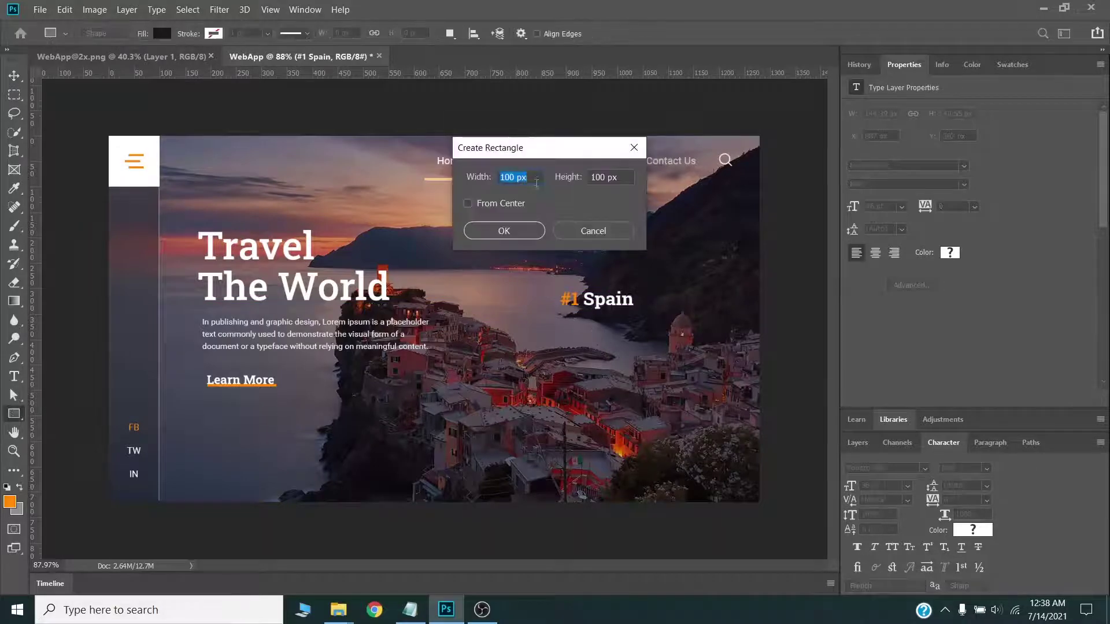
text(300)
key(Tab)
text(2)
key(Tab)
click(543, 231)
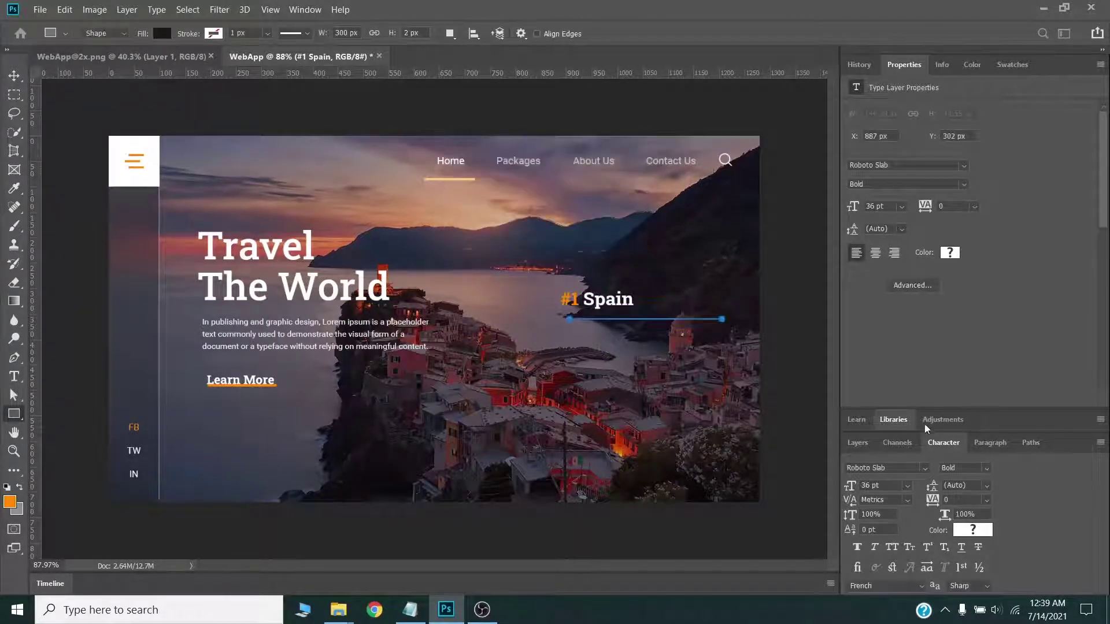
Step: Fill the divider white (ffffff) at 70% opacity and place it under '#1 Spain'
click(858, 443)
double_click(894, 513)
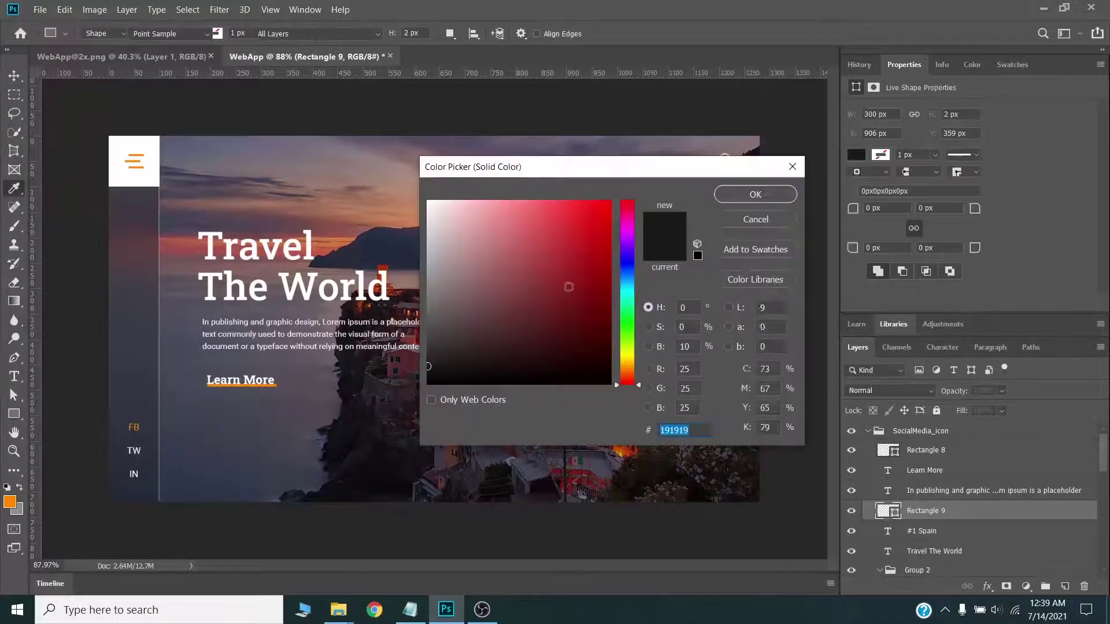
text(ffffff)
click(755, 191)
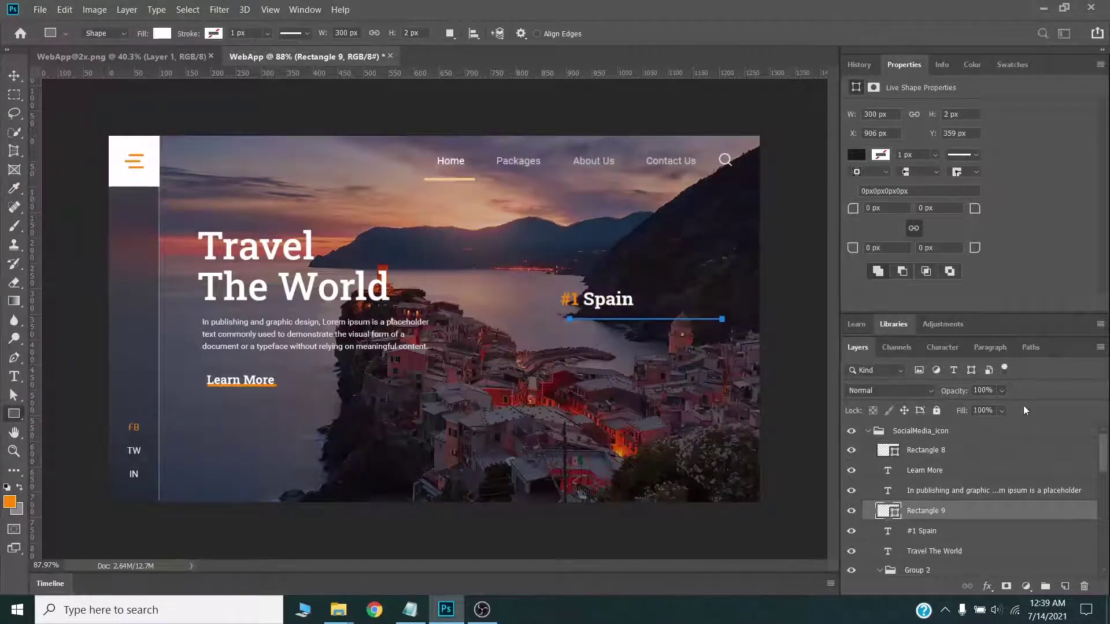
key(7)
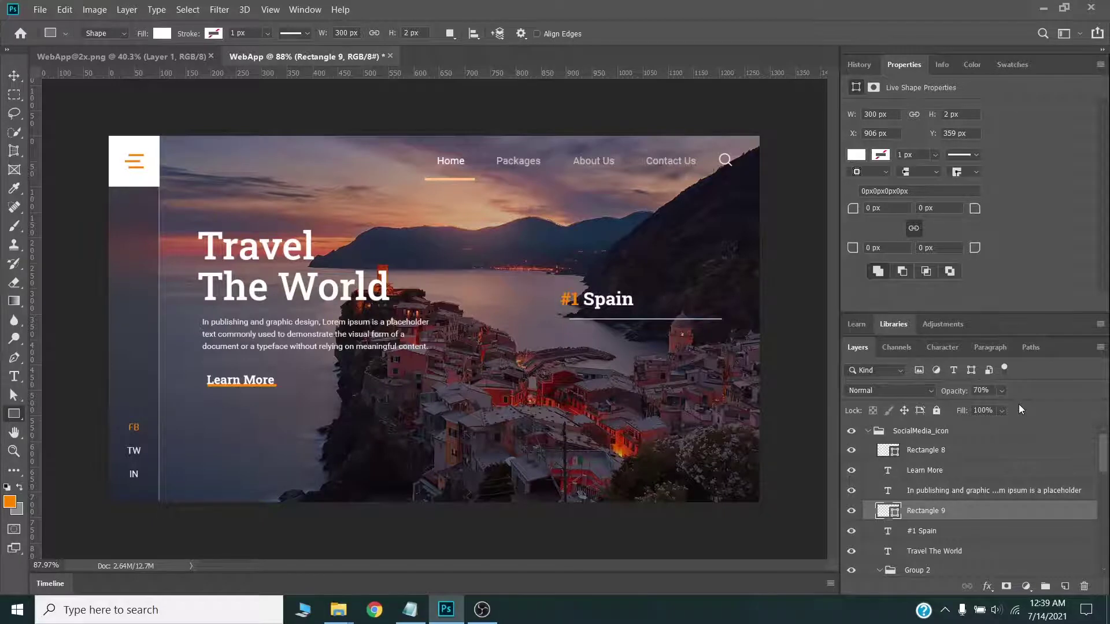
key(v)
drag(634, 322, 643, 322)
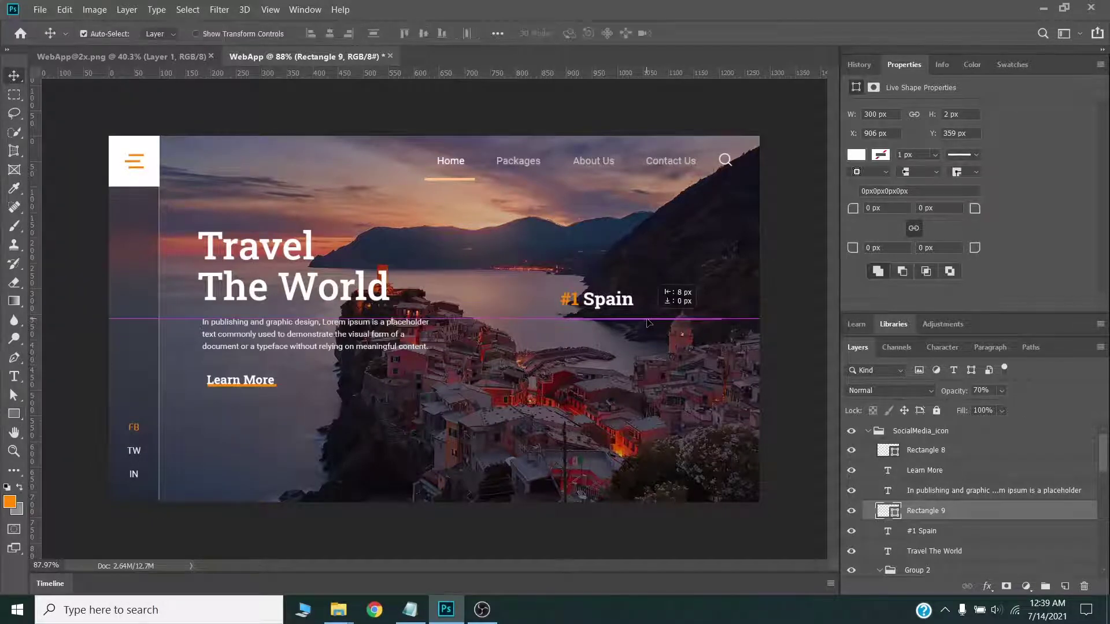
Step: Add an orange 100 × 8 px bar on the divider, then copy the description paragraph rightward
key(u)
click(517, 184)
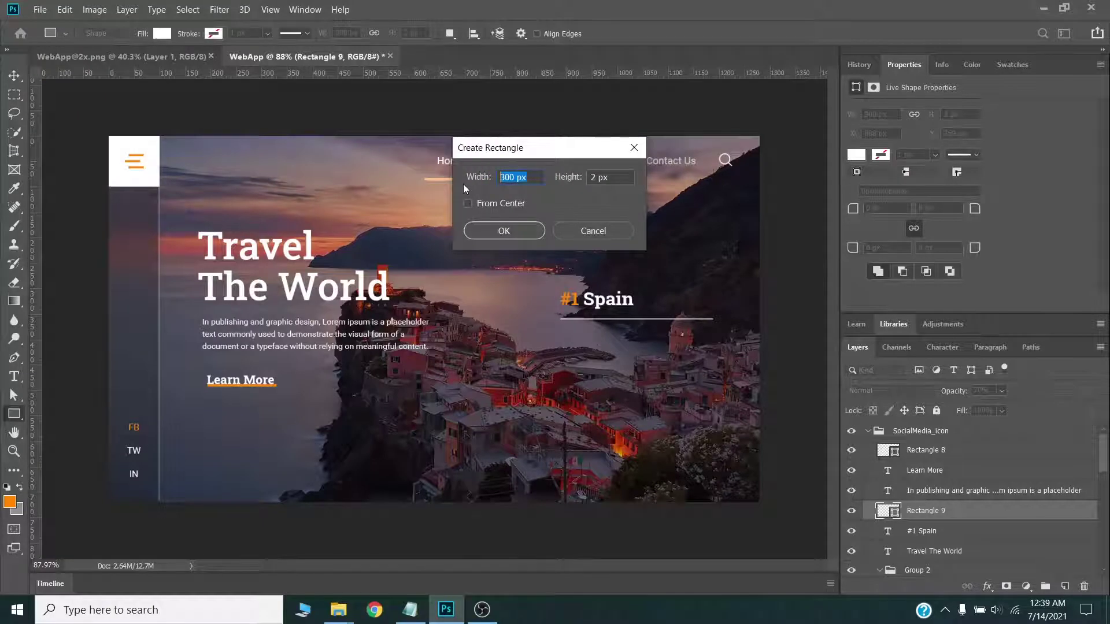
text(100)
key(Tab)
text(8)
click(500, 234)
double_click(893, 511)
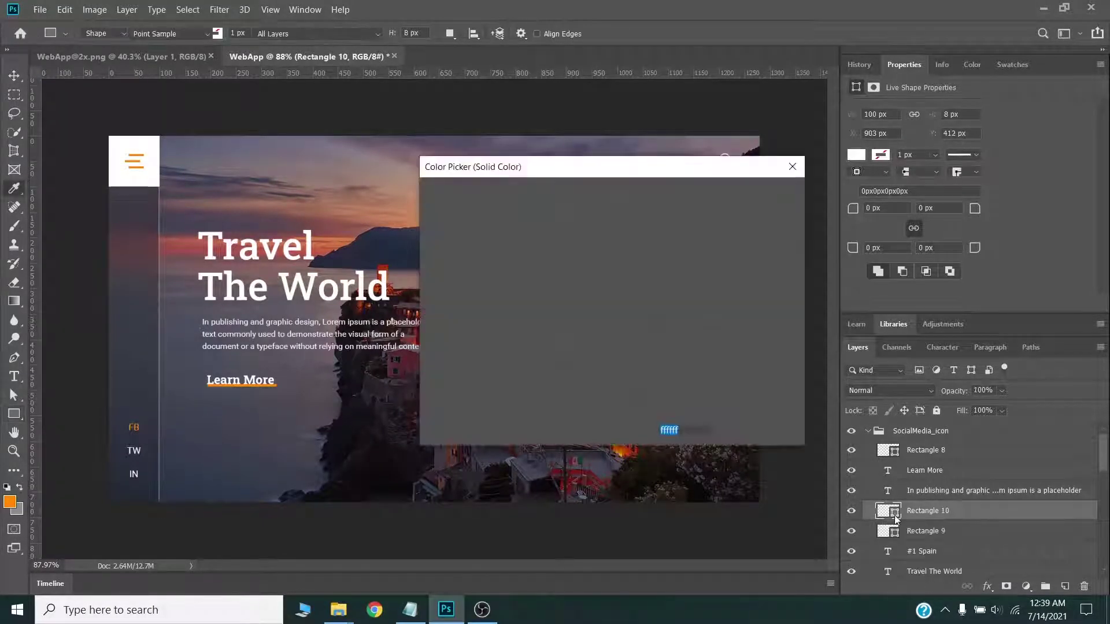
click(753, 194)
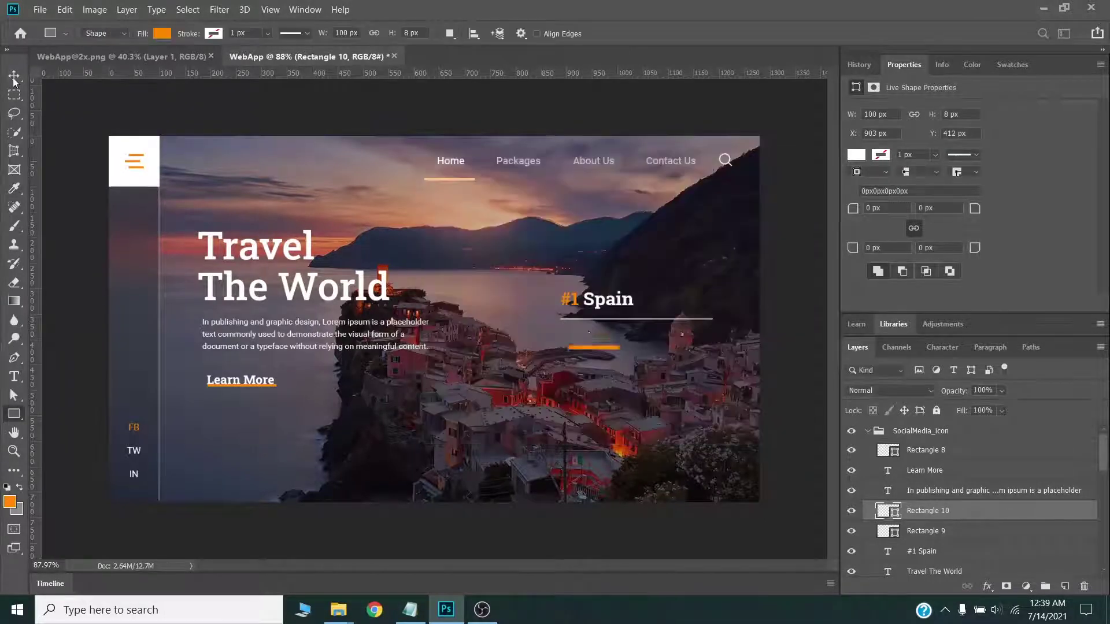
key(v)
drag(586, 349, 579, 320)
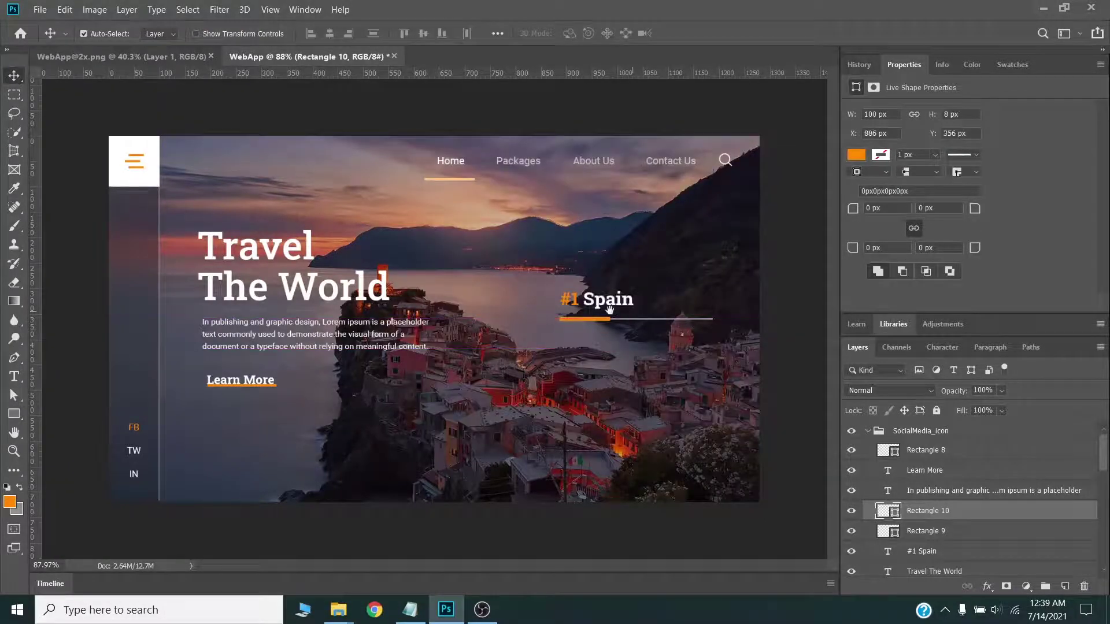
drag(392, 324, 669, 347)
Step: Replace the copied paragraph with the 'What is Lorem Ipsum' sentence and move it under the divider
double_click(664, 354)
key(ctrl+a)
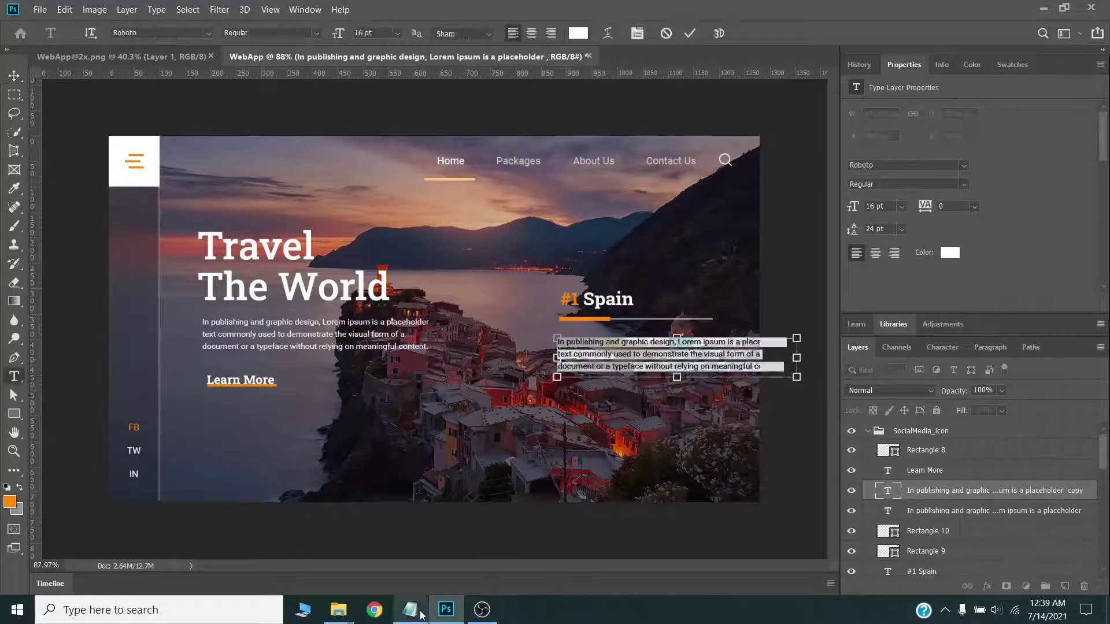
key(alt+Tab)
drag(805, 303, 409, 292)
key(ctrl+c)
click(850, 230)
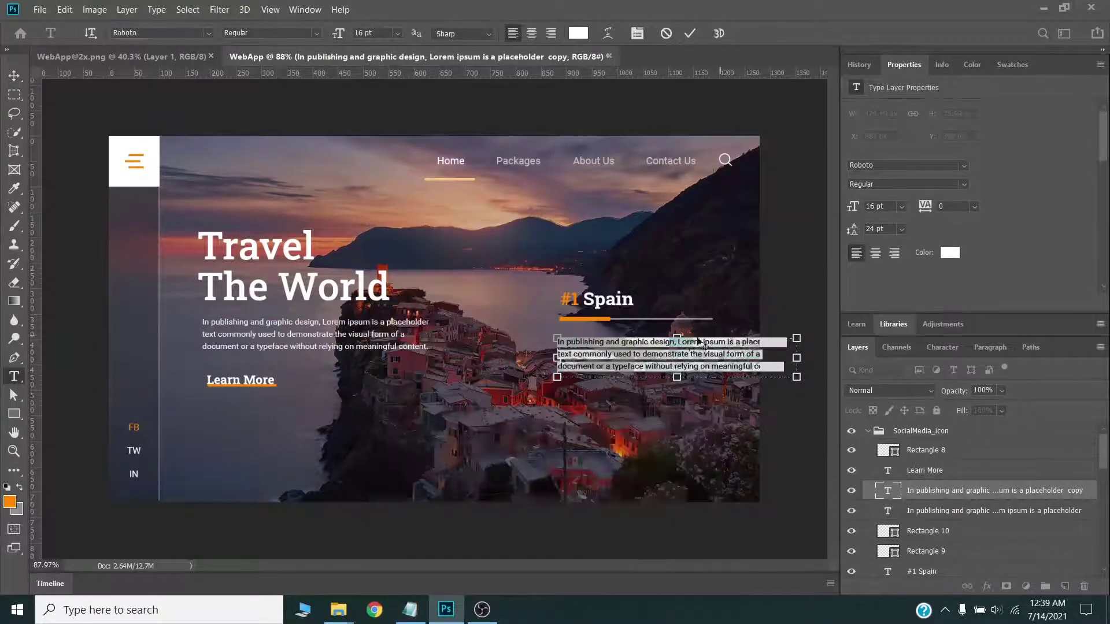
key(ctrl+v)
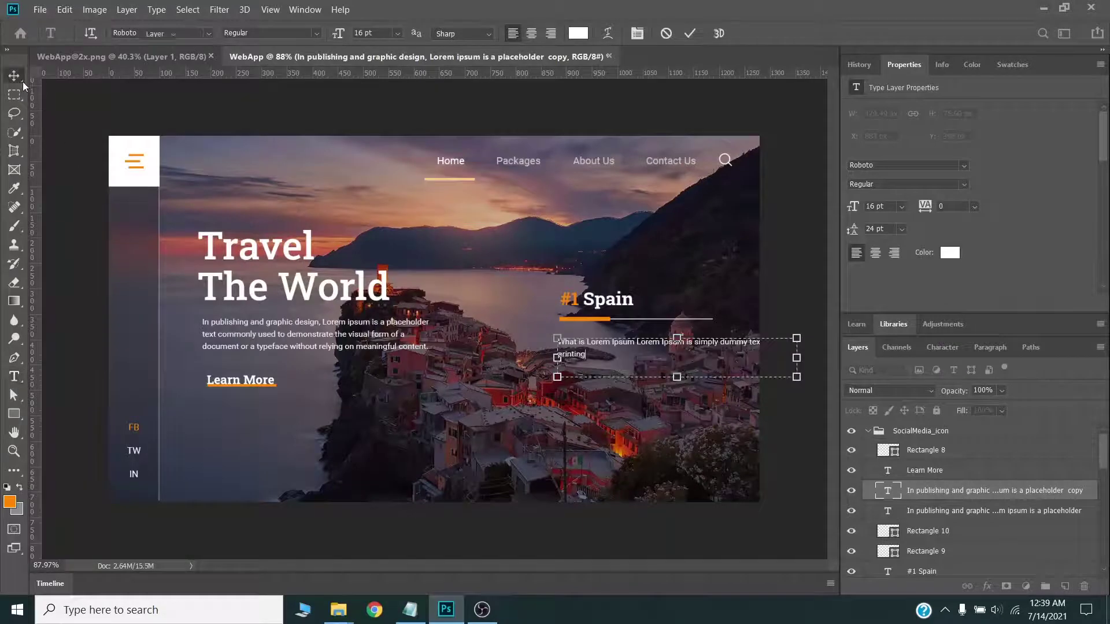
key(ctrl+Return)
drag(734, 338, 734, 331)
Step: Narrow the description box and set it 14 pt with 22 pt leading
double_click(735, 334)
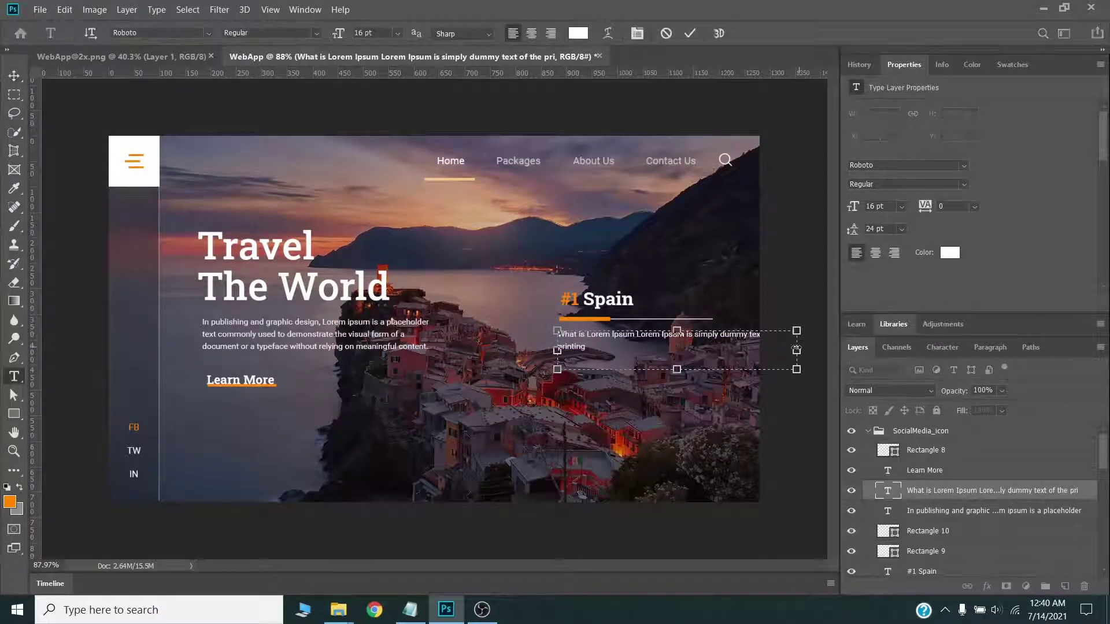
drag(797, 350, 722, 350)
click(938, 349)
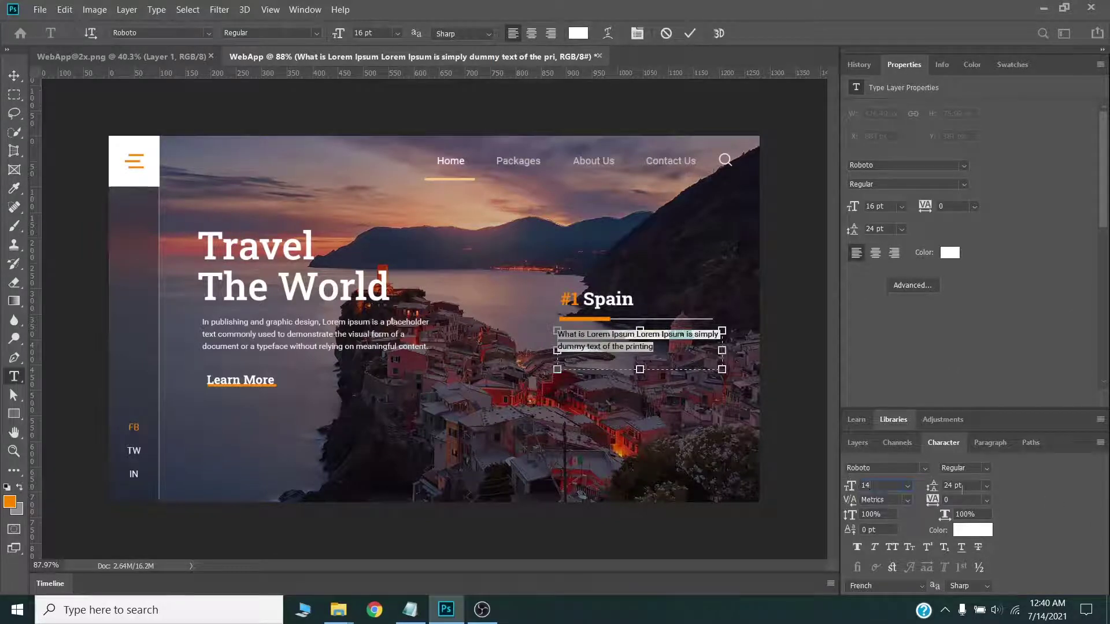
text(14)
key(Tab)
text(22)
key(Return)
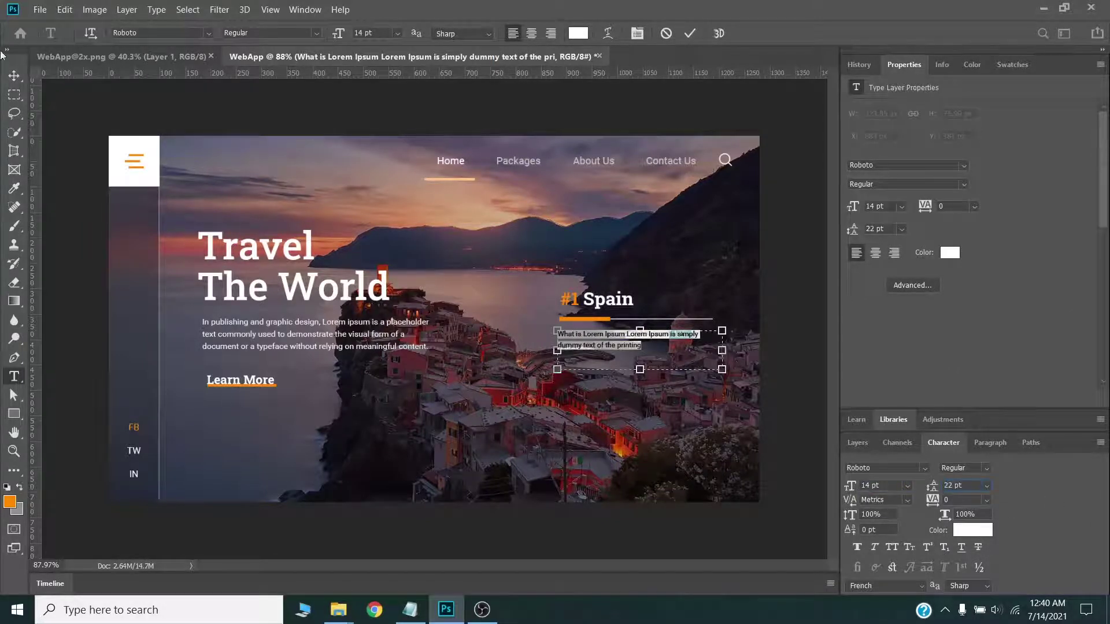
click(14, 75)
key(Down)
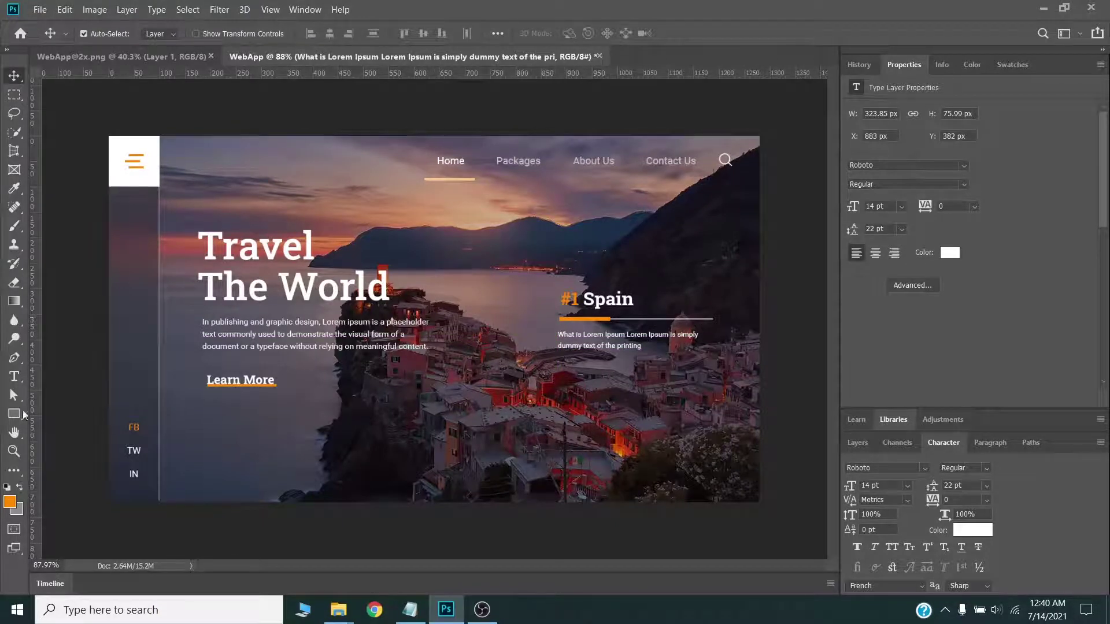
Step: Create a 924 px-wide rectangle on the hero
click(14, 414)
click(414, 443)
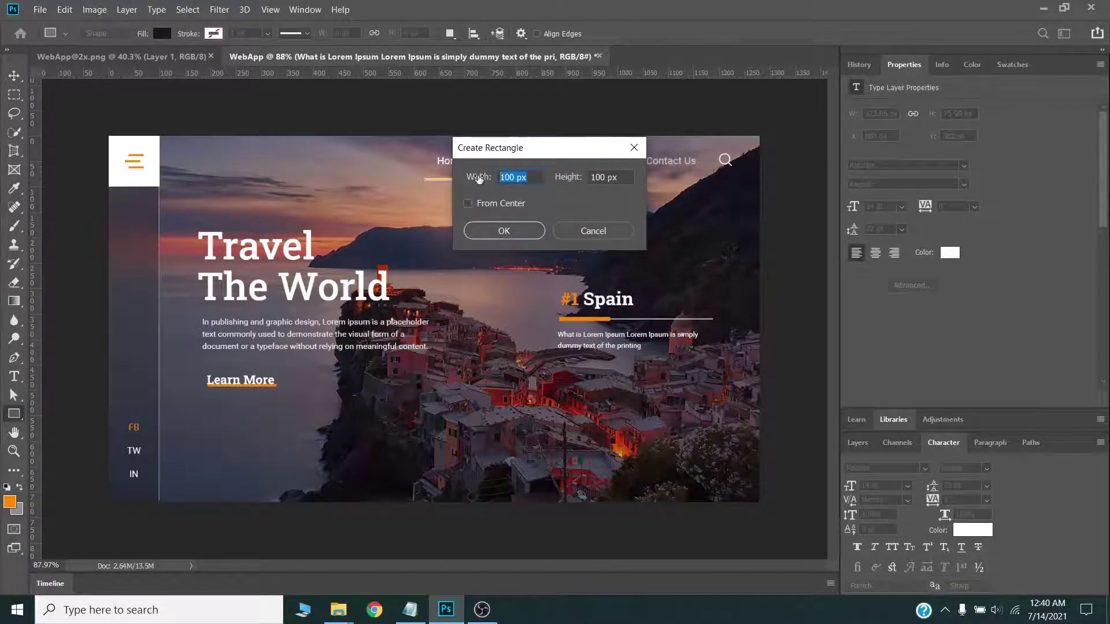
text(924)
key(Tab)
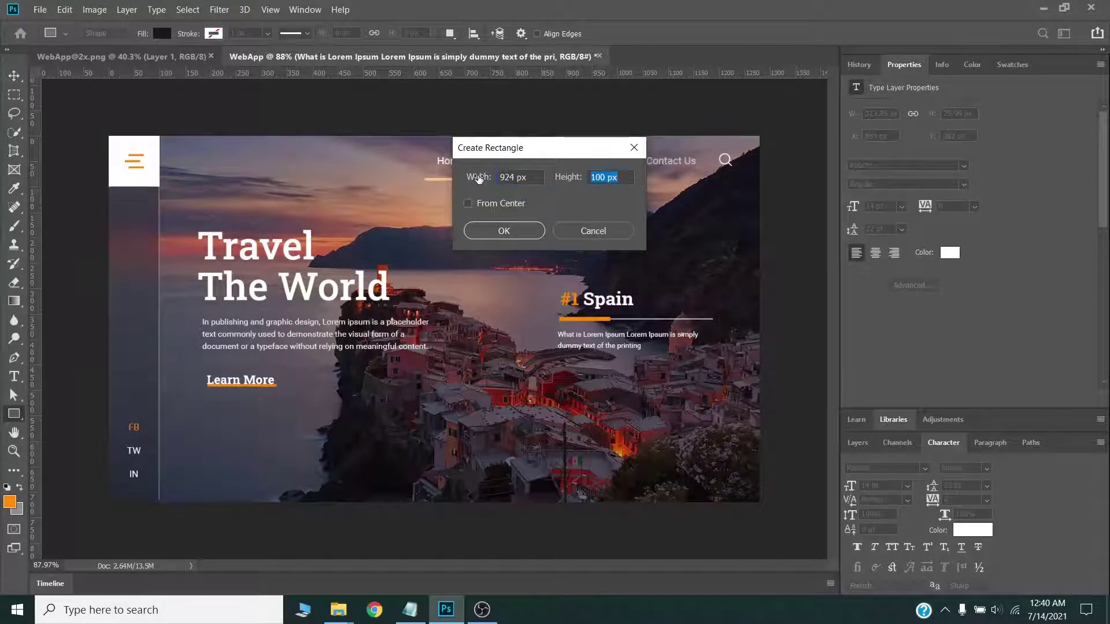
text(136)
click(504, 231)
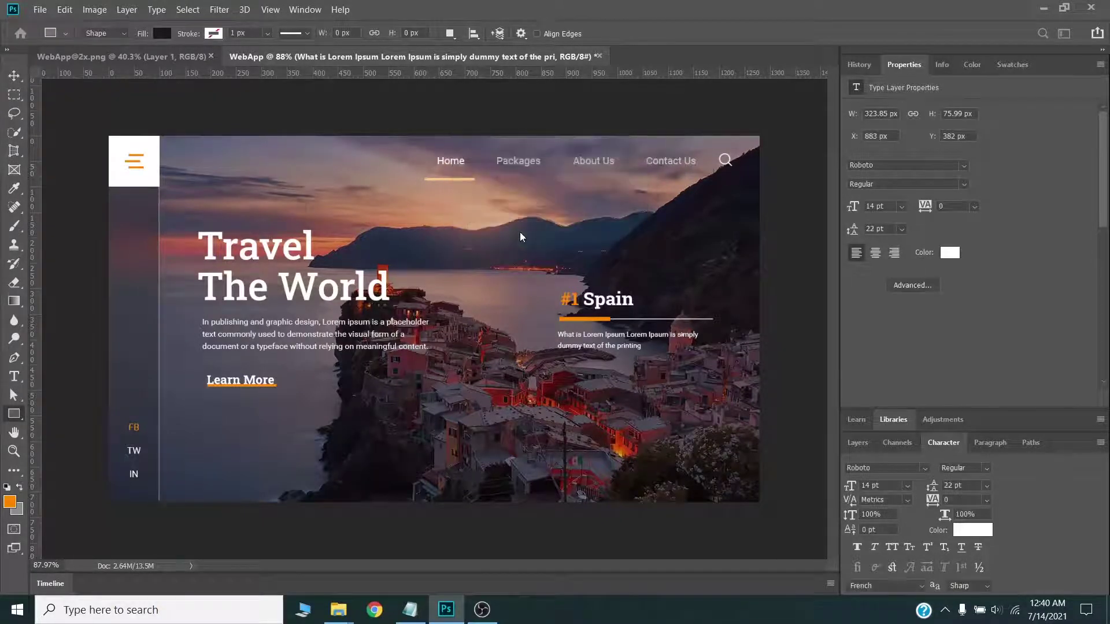
Step: Move the rectangle to the hero's bottom and fill it white (#ffffff)
key(v)
mouse_move(532, 452)
mouse_down()
mouse_move(574, 460)
mouse_move(543, 462)
mouse_up()
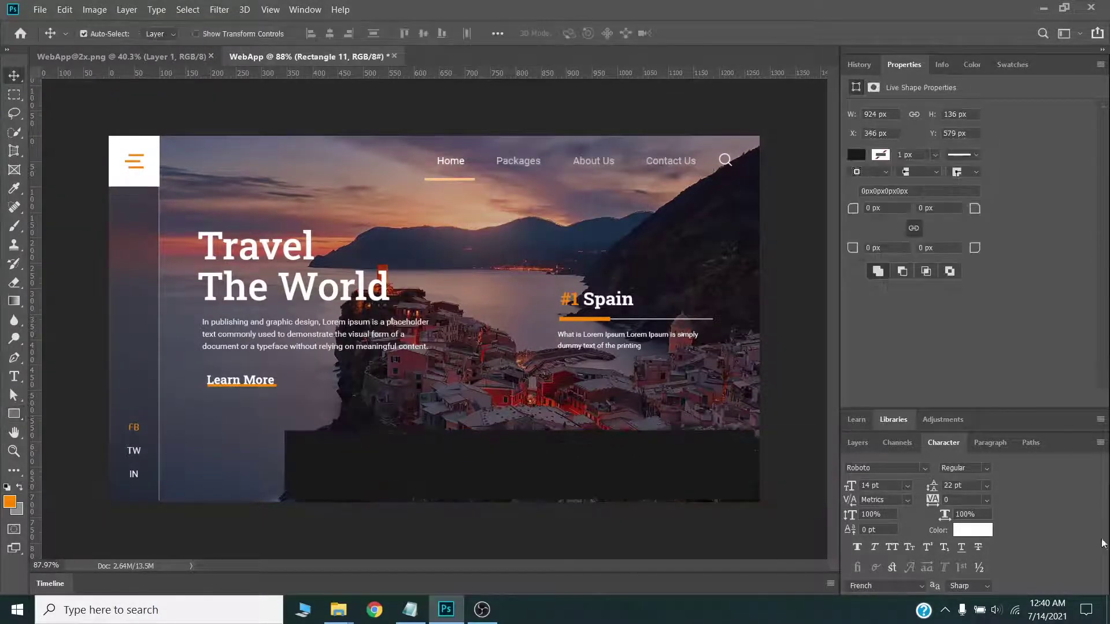
click(857, 442)
double_click(888, 490)
text(ffffff)
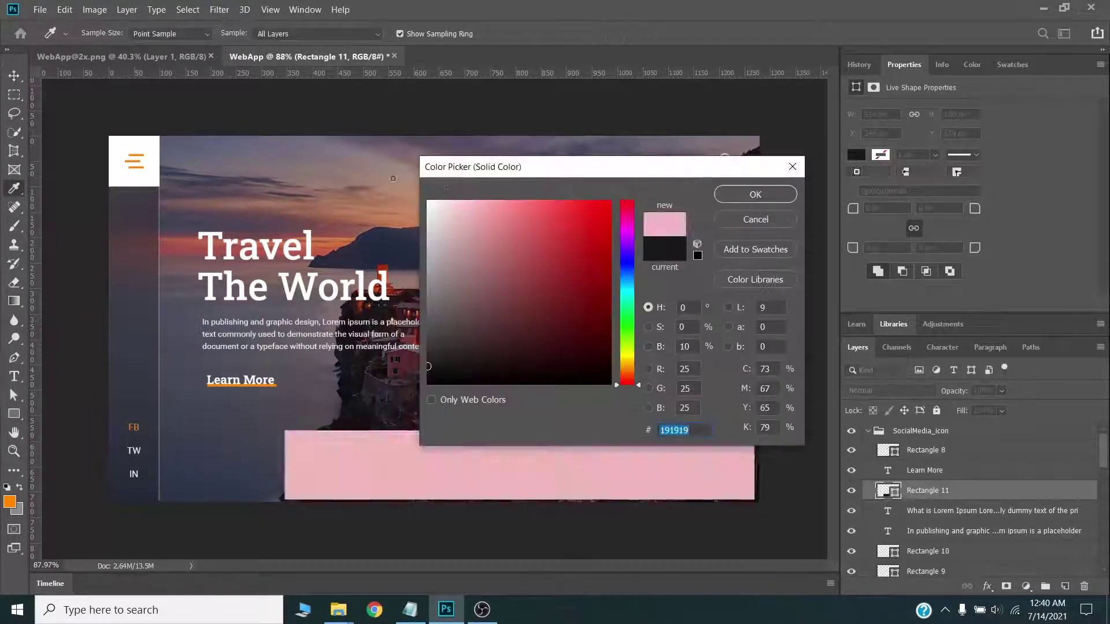
click(755, 194)
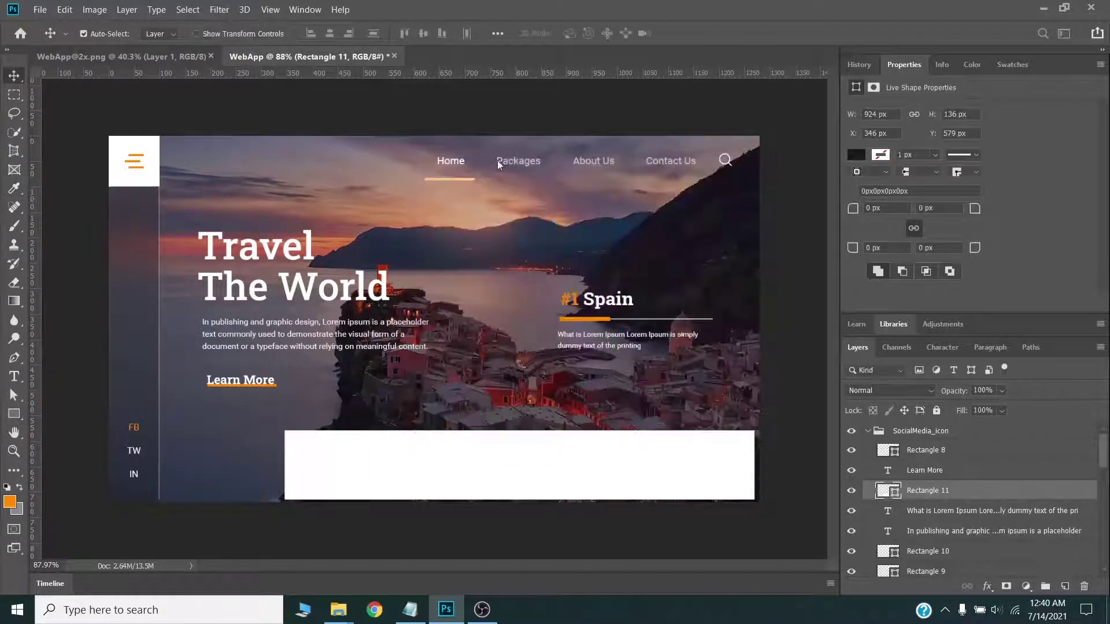
Step: Align the box flush to the canvas's right and bottom edges
key(ctrl+a)
click(441, 33)
click(348, 33)
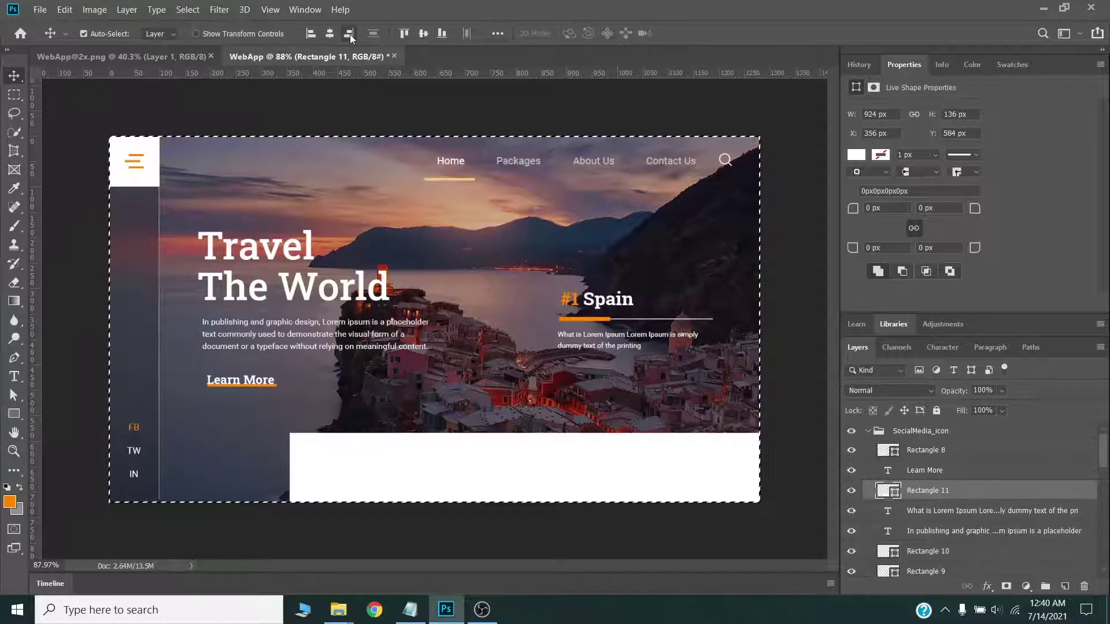
key(ctrl+d)
click(796, 380)
ctrl+click(248, 381)
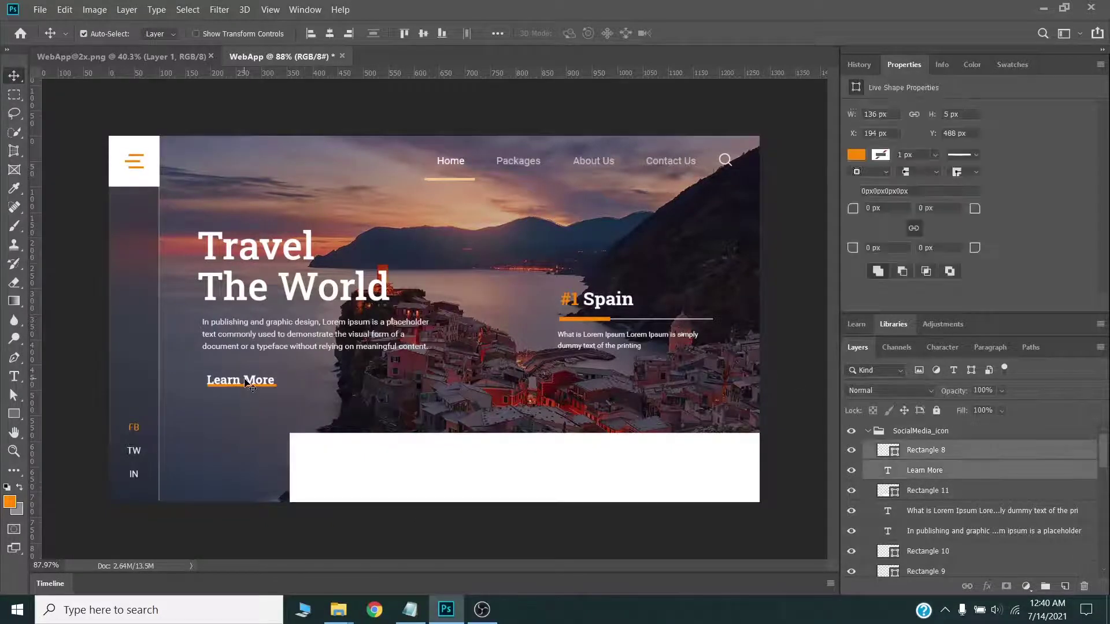
Step: Duplicate the Learn More button into the white box and color its text #1D171D
mouse_move(255, 386)
mouse_down()
mouse_move(315, 418)
mouse_move(352, 454)
mouse_up()
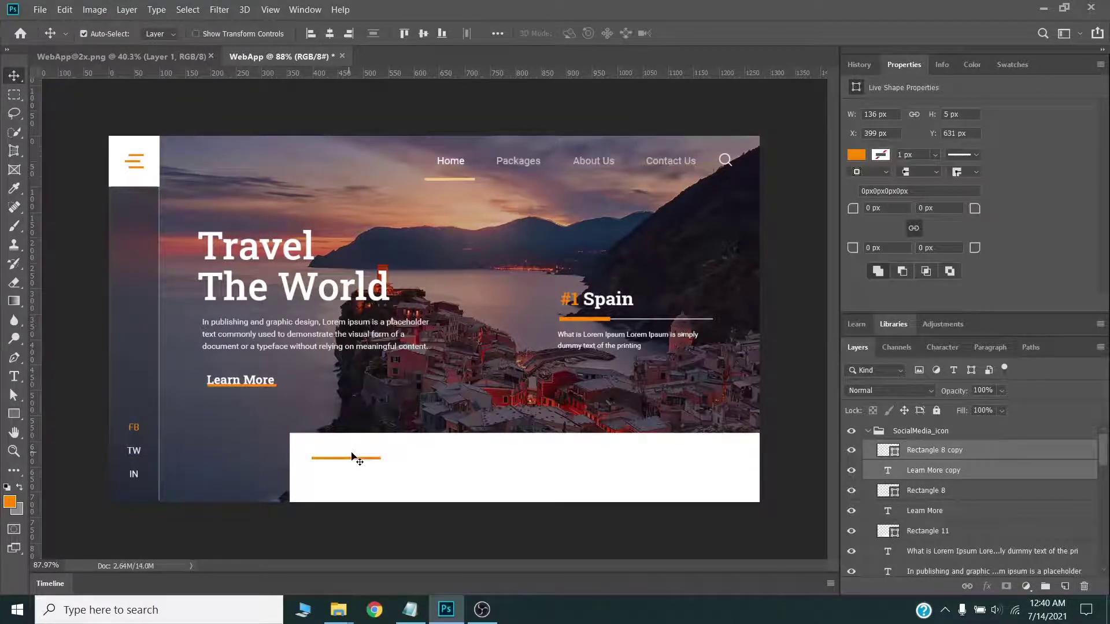
click(334, 450)
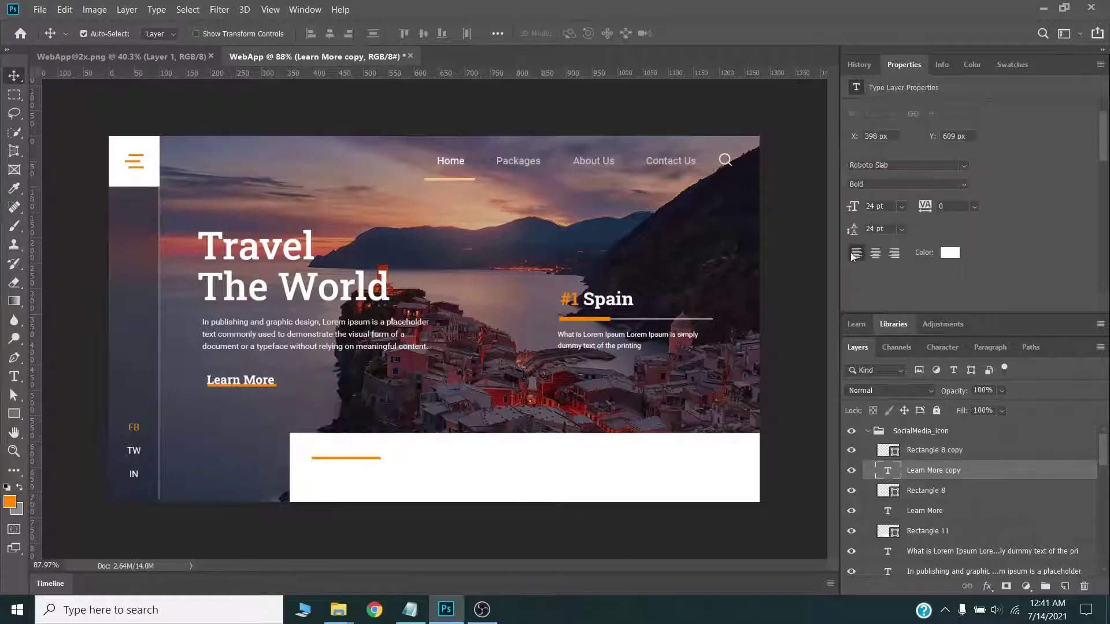
click(949, 254)
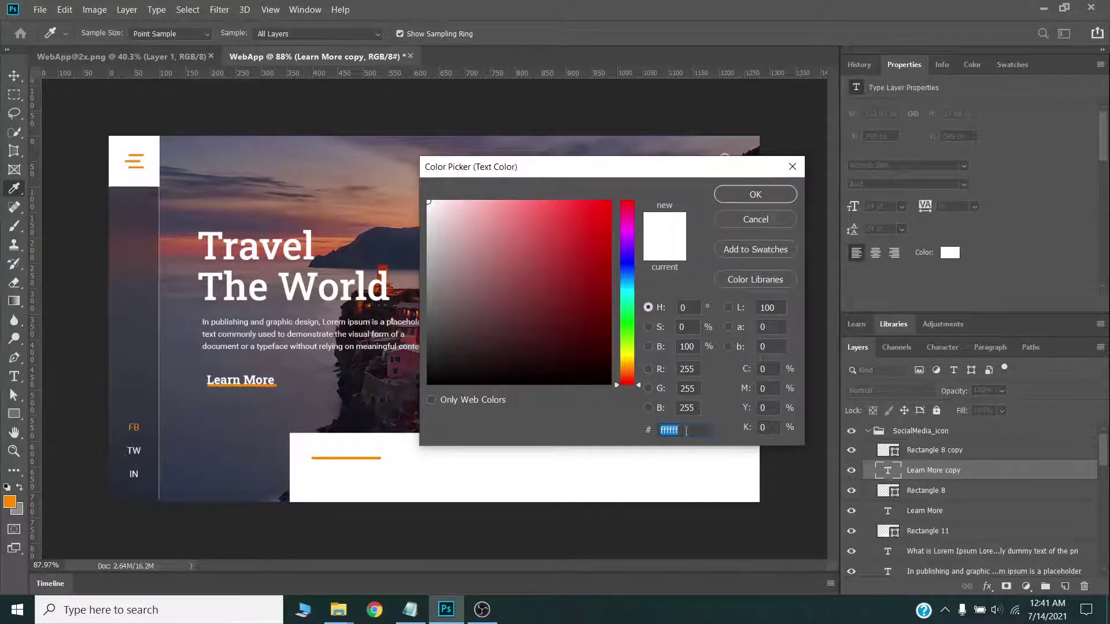
text(1D171)
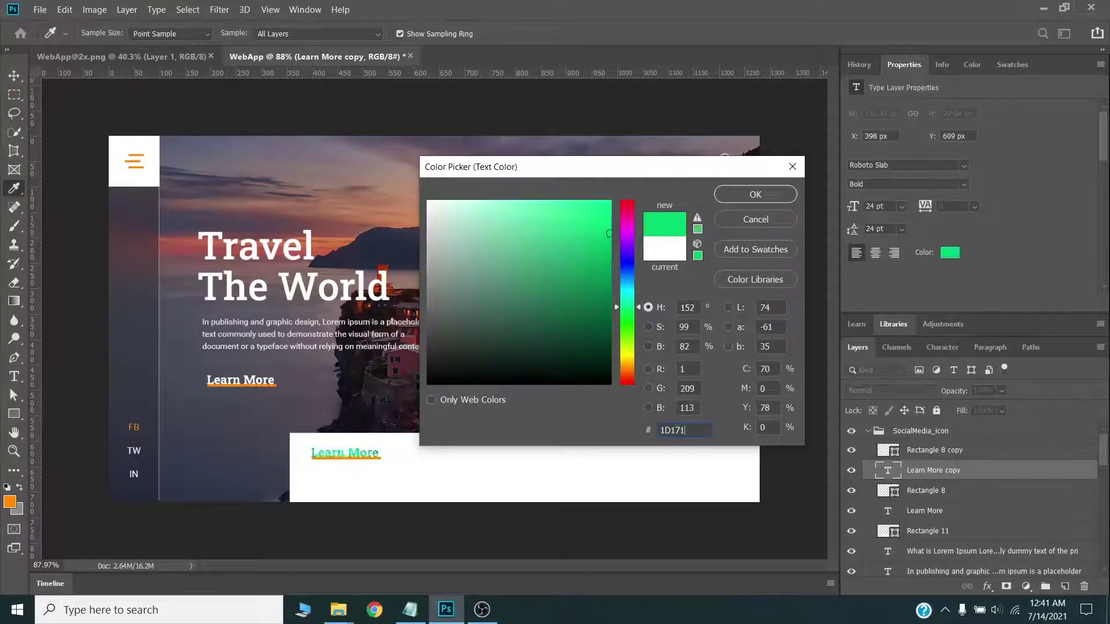
text(D)
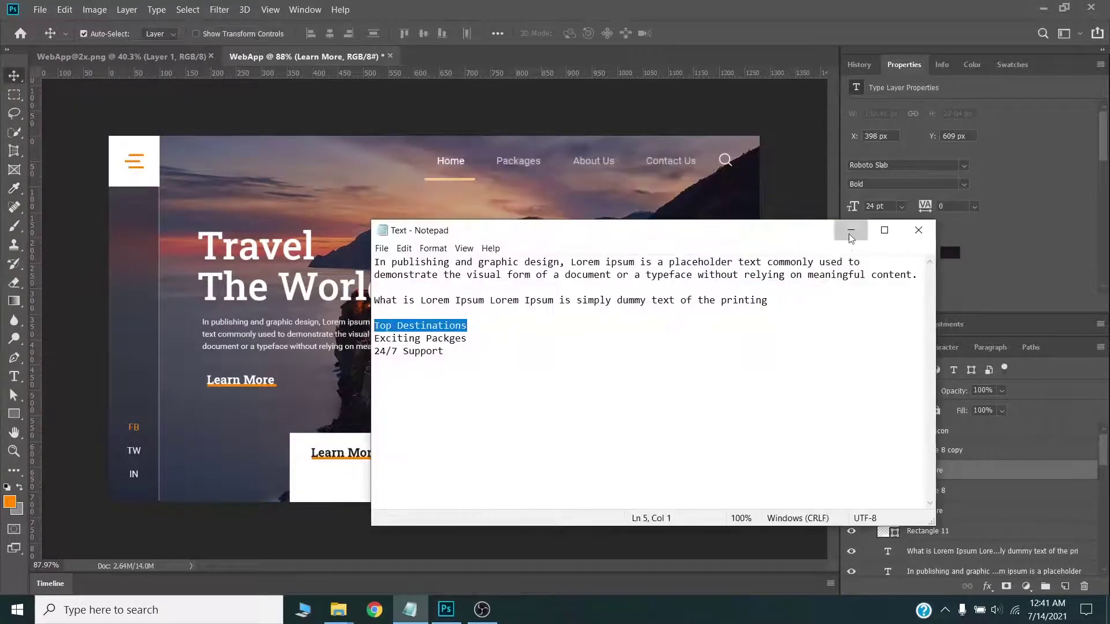
click(851, 231)
Step: Replace the copied text with a 22 pt 'Top Destinations' heading
key(t)
click(364, 457)
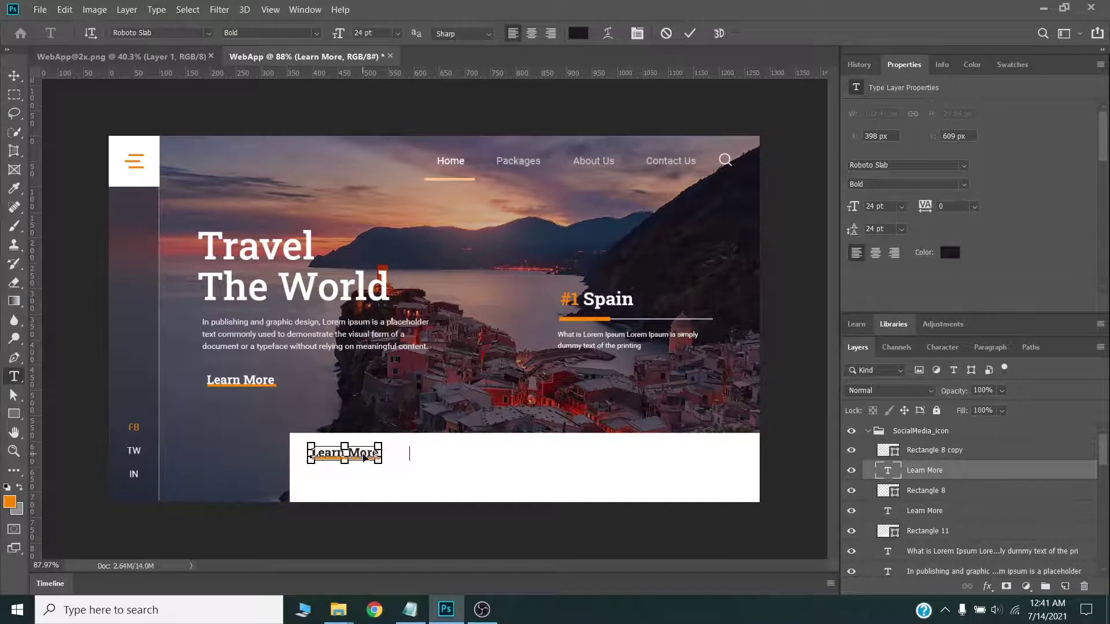
key(ctrl+a)
key(ctrl+v)
key(ctrl+a)
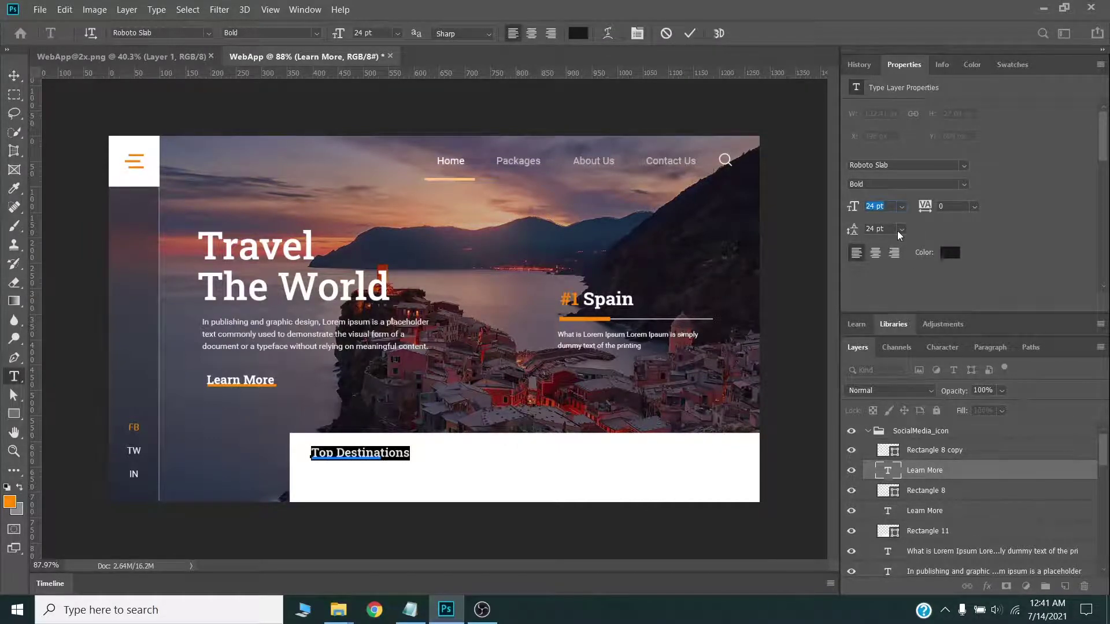
text(22)
key(Return)
key(ctrl+Return)
key(v)
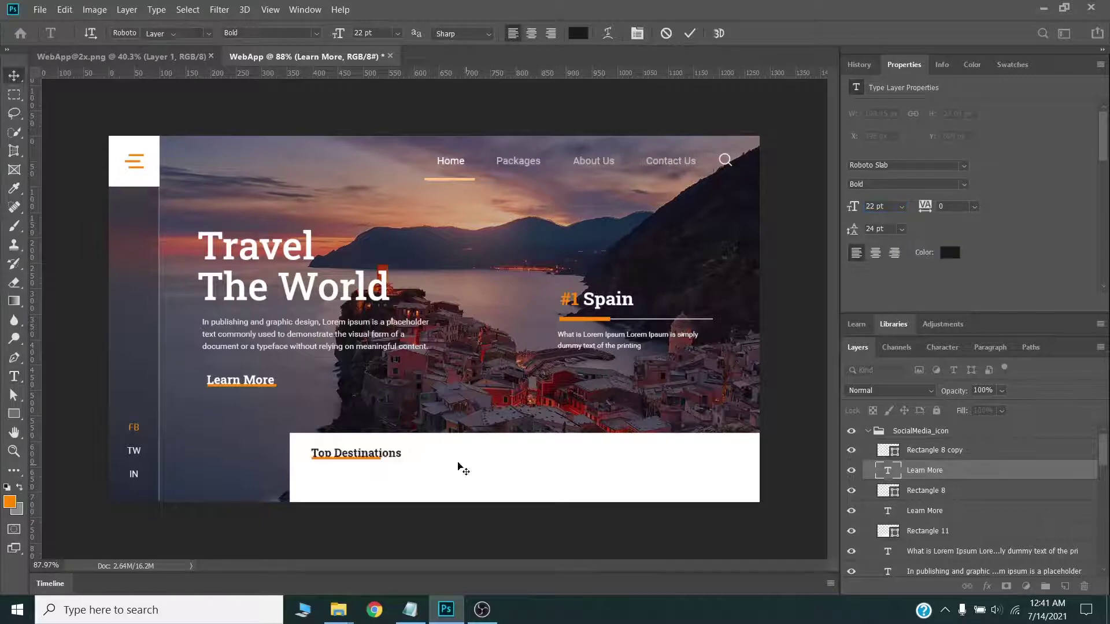
Step: Duplicate the description text below the Top Destinations heading
scroll(345, 471, up, 3)
scroll(345, 463, up, 2)
scroll(358, 440, up, 2)
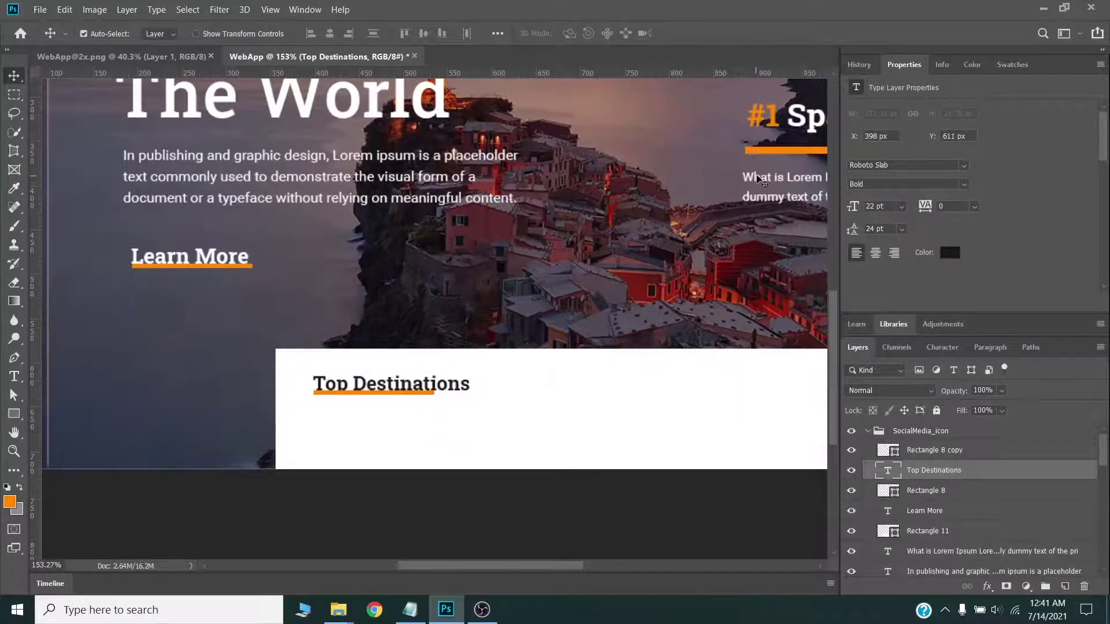
scroll(372, 408, up, 1)
drag(372, 408, 327, 421)
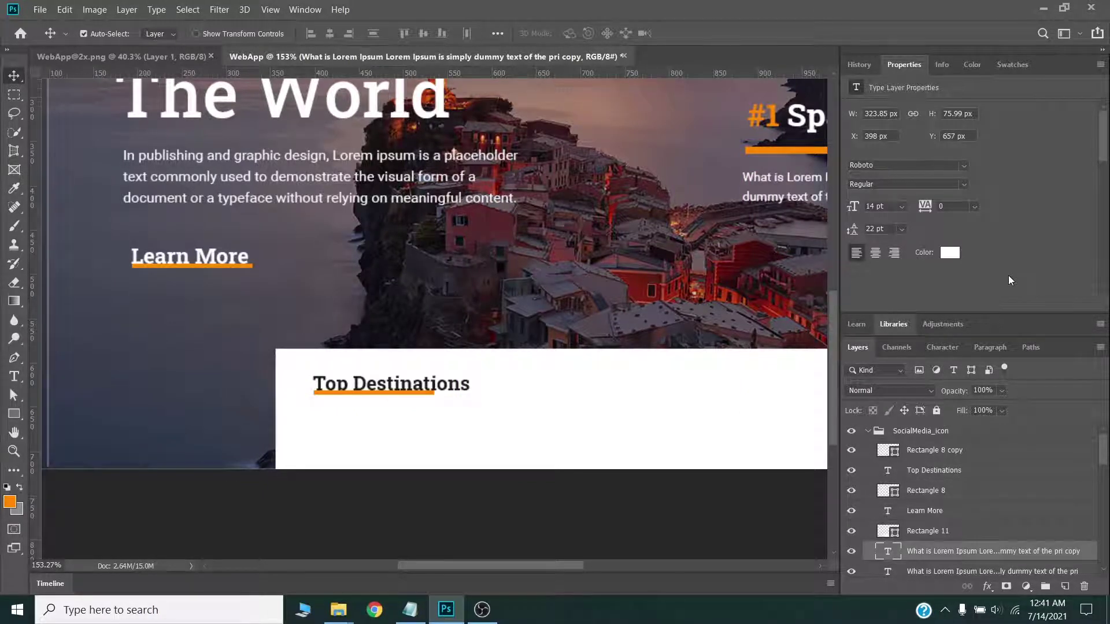
Step: Make the description text dark grey #2a2a2a in the Light font style
click(950, 253)
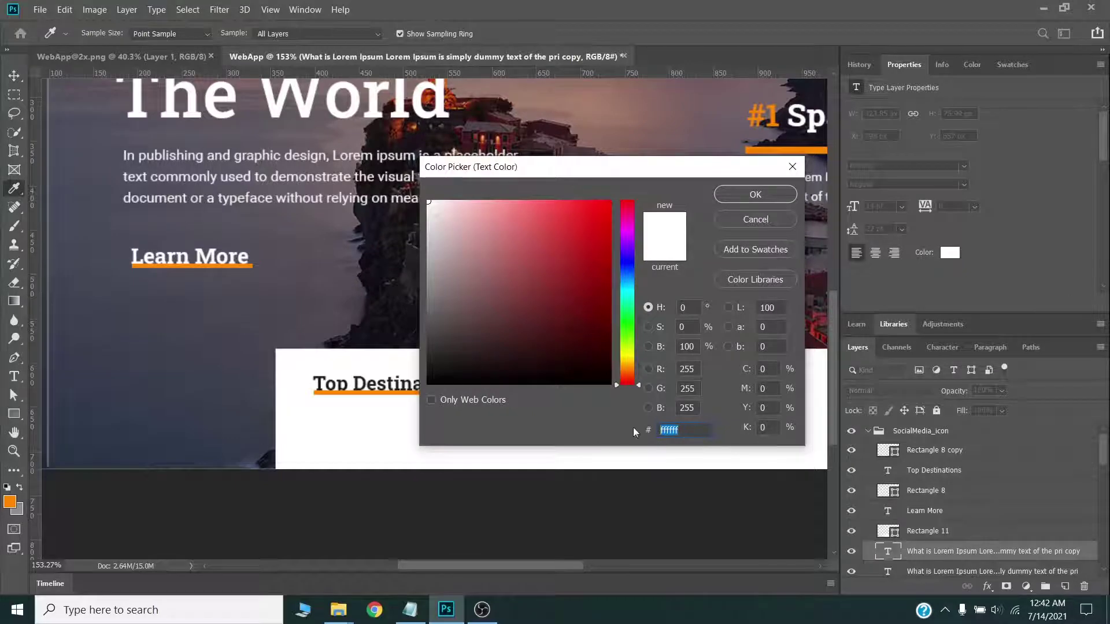
text(2a2a2a)
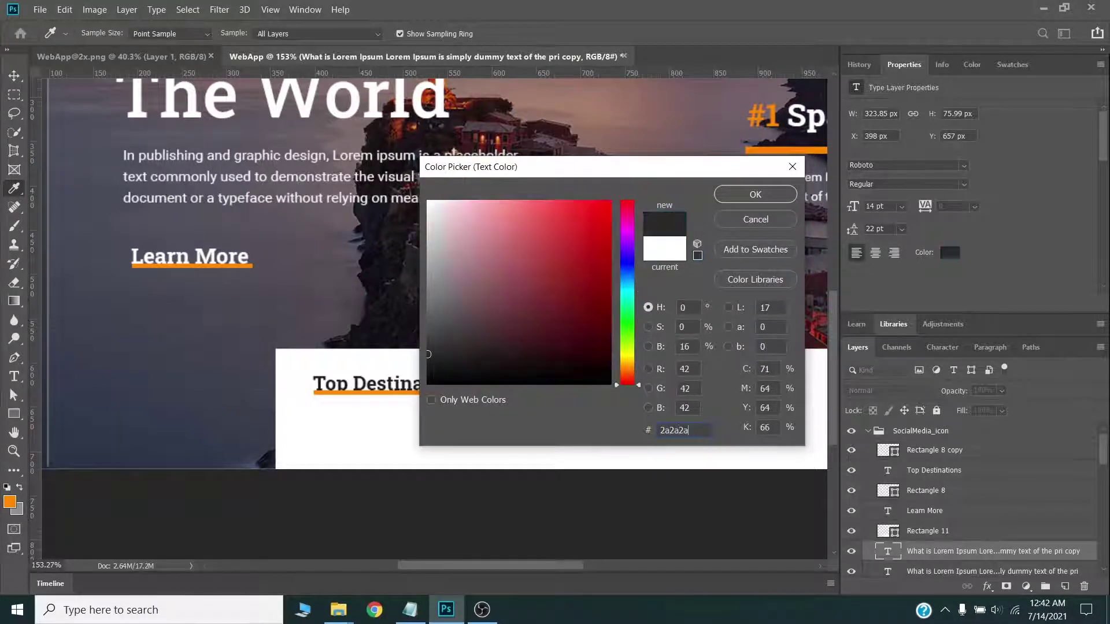
click(746, 192)
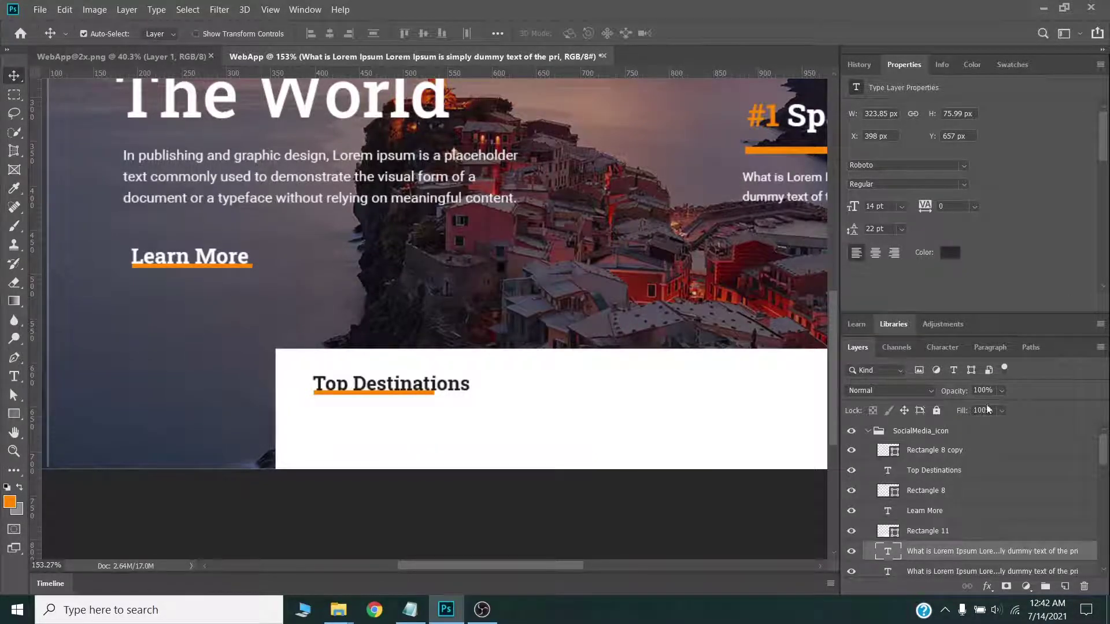
click(963, 185)
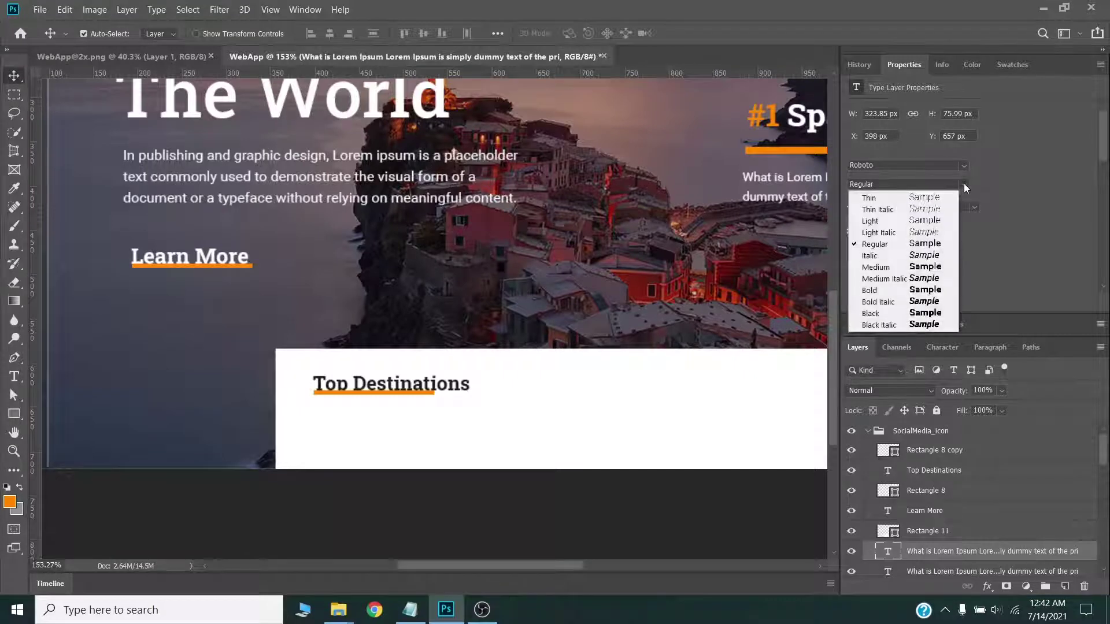
click(864, 220)
Step: Bring the description layer to the top of its group, nudge it up slightly, and fit the page in view
key(ctrl+bracketright)
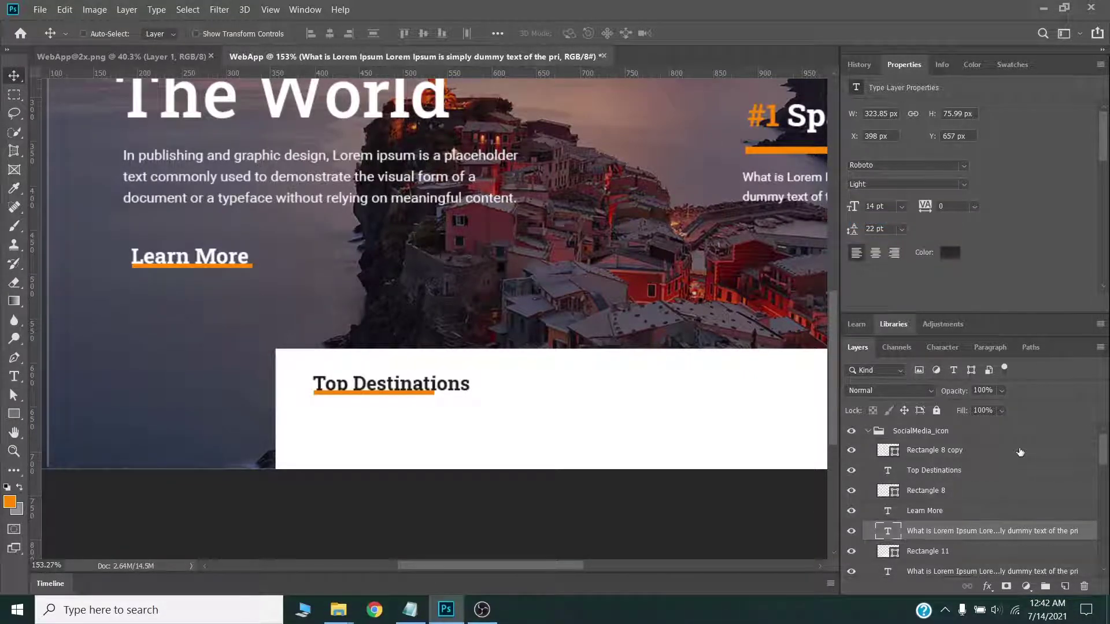
key(ctrl+bracketright)
key(ctrl+bracketright)
key(ctrl+bracketright)
key(ctrl+bracketright)
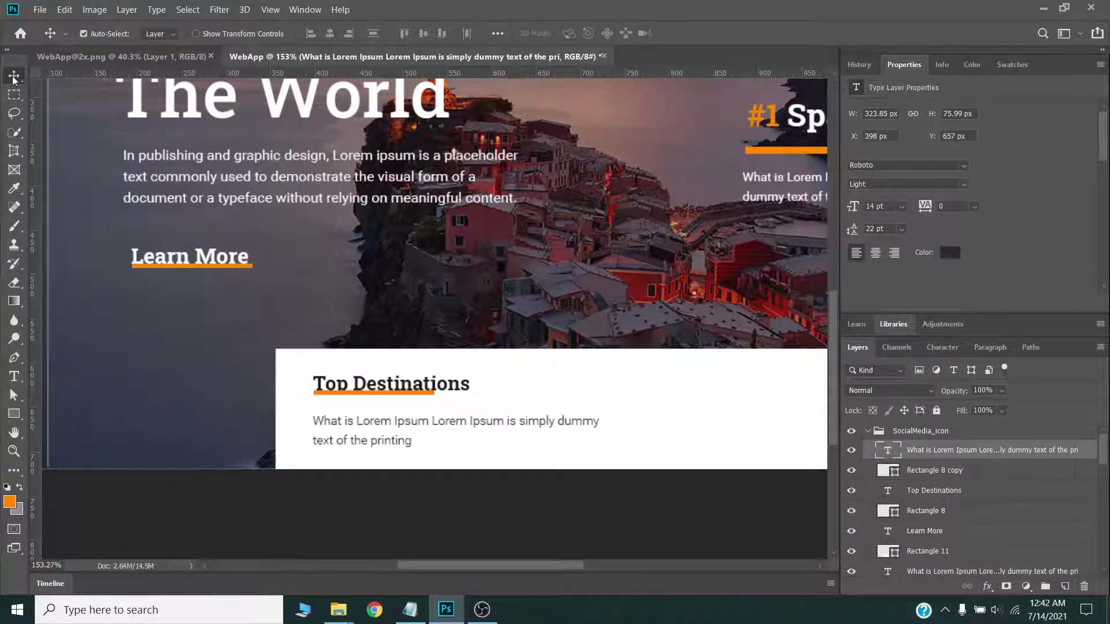
drag(383, 423, 383, 418)
key(ctrl+0)
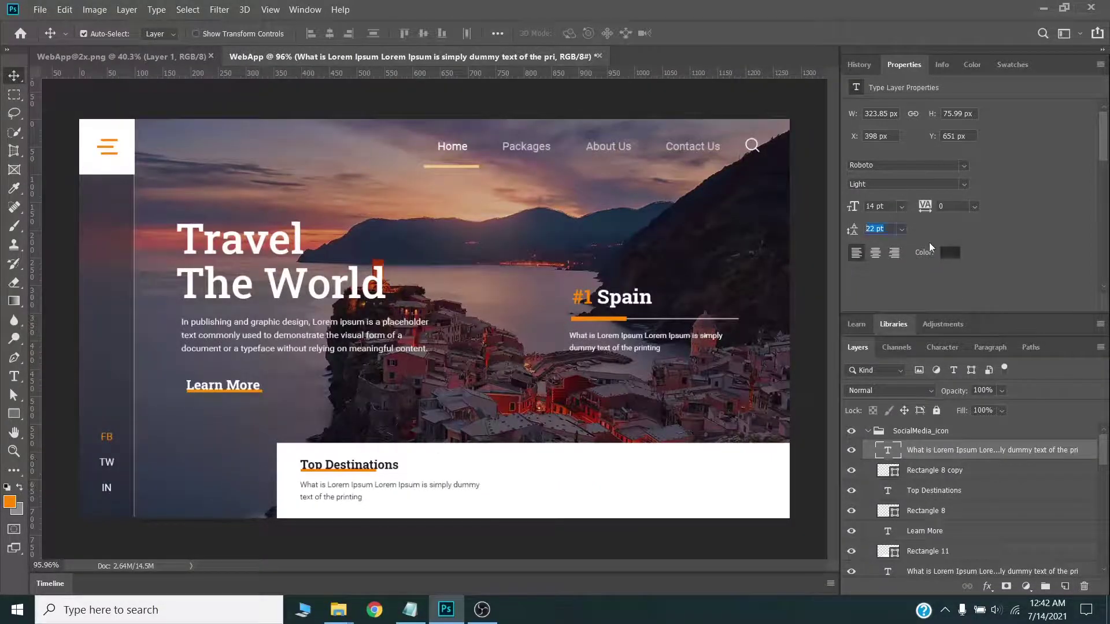
Step: Set 18 pt leading and duplicate the Top Destinations column to the right
text(18)
key(Return)
drag(413, 537, 312, 445)
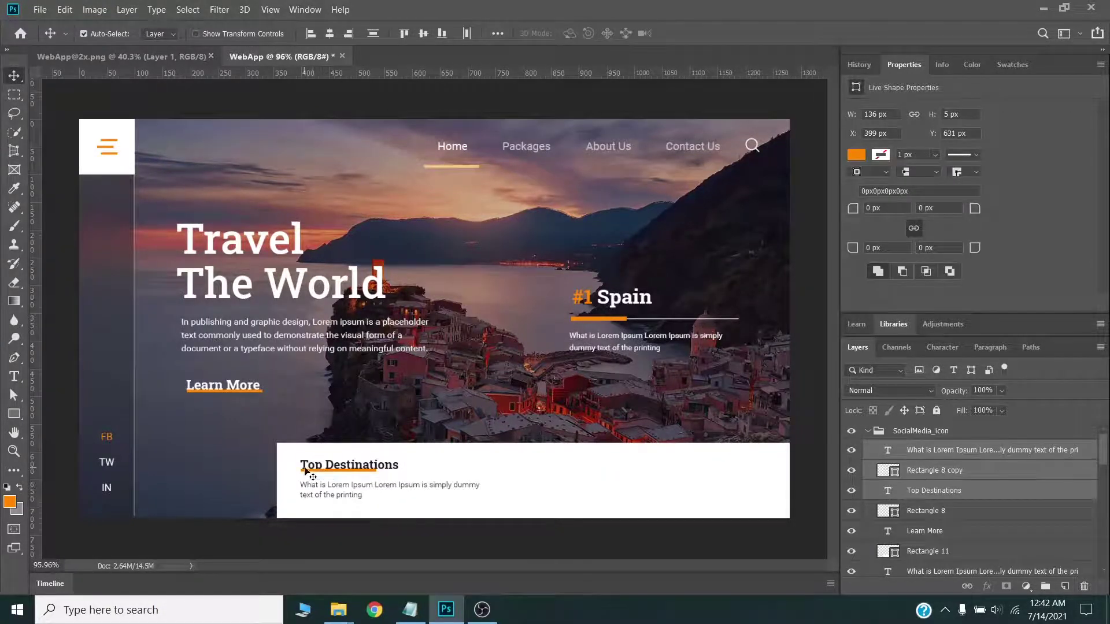
drag(306, 472, 495, 472)
Step: Narrow the first description so it wraps onto two lines, and shift the second column slightly left
click(439, 485)
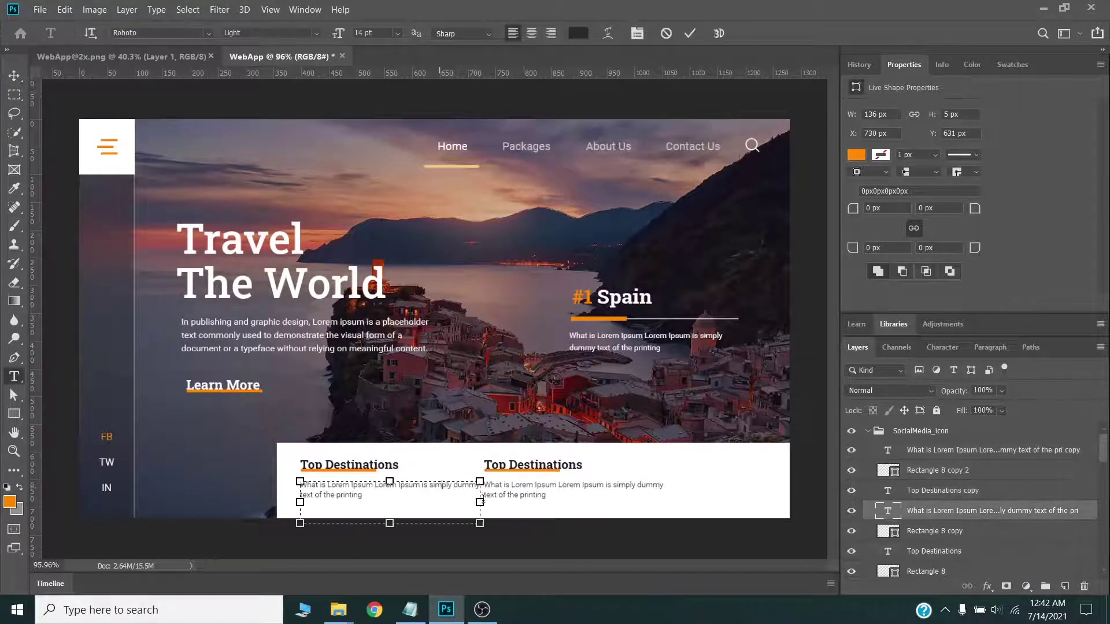
drag(481, 491, 430, 492)
key(v)
drag(552, 534, 514, 456)
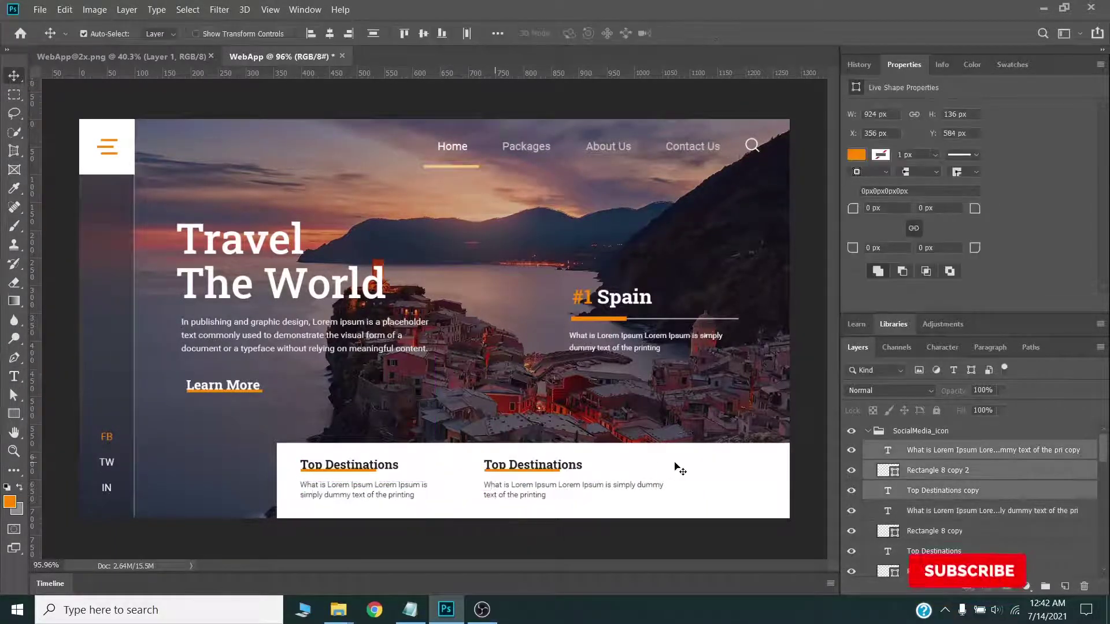
drag(554, 491, 534, 491)
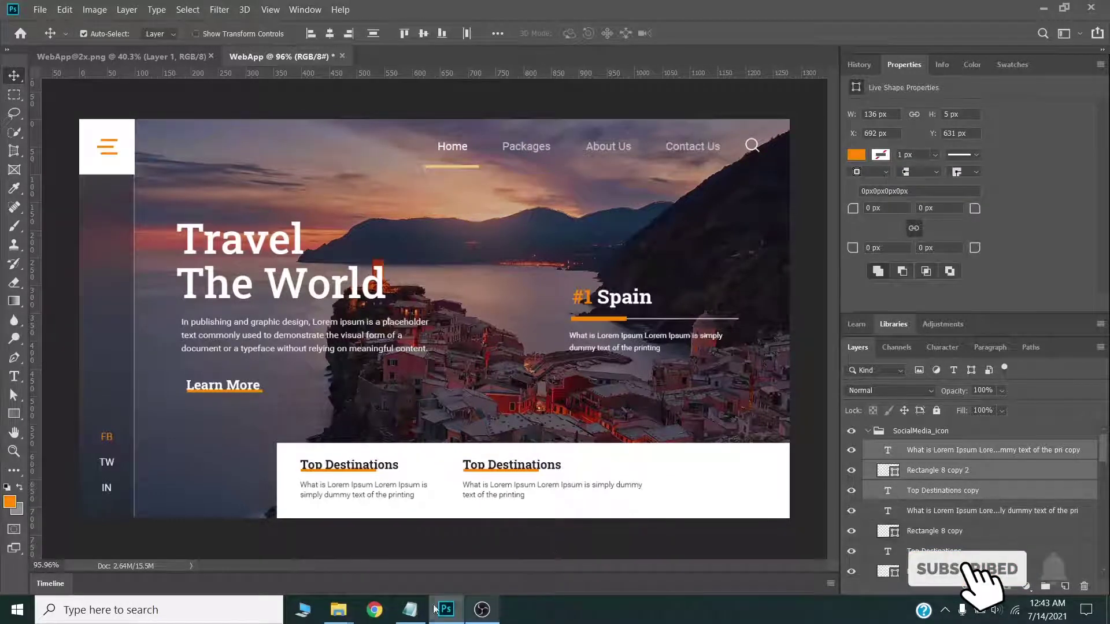
Step: Replace the second column's heading with 'Exciting Packges' copied from the notes
click(409, 609)
drag(467, 338, 426, 338)
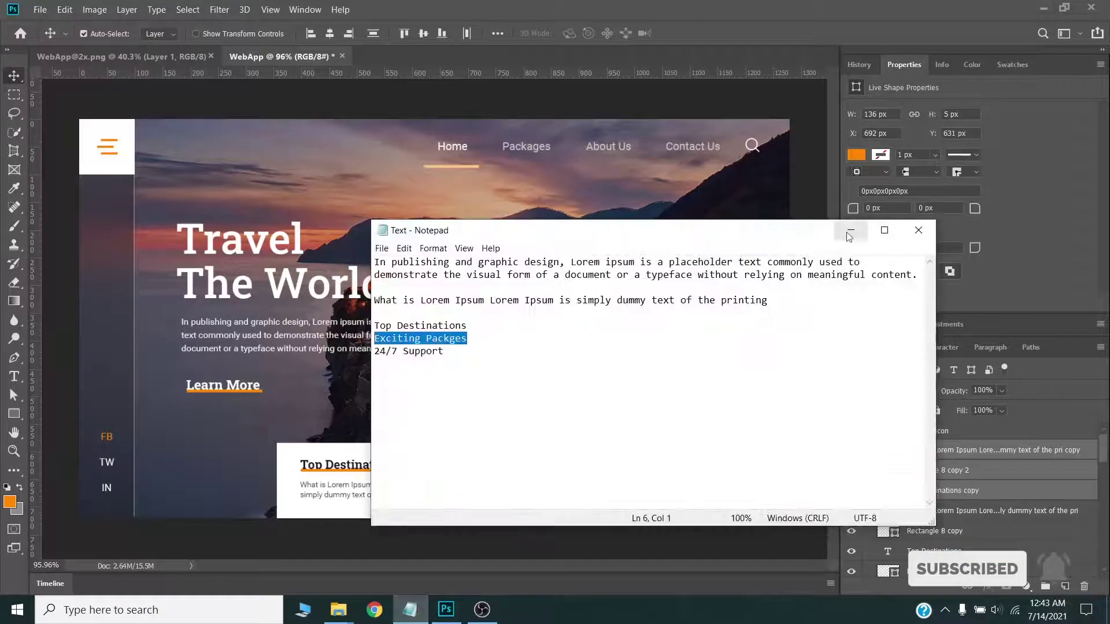
key(alt+Tab)
double_click(513, 469)
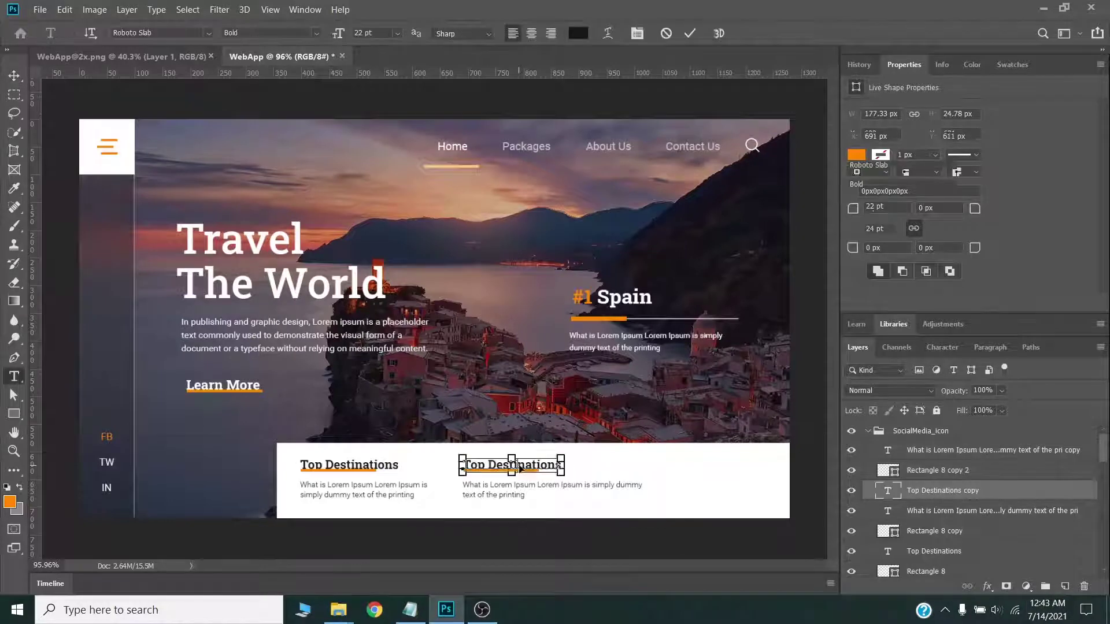
text(Exciting Packges)
key(ctrl+Return)
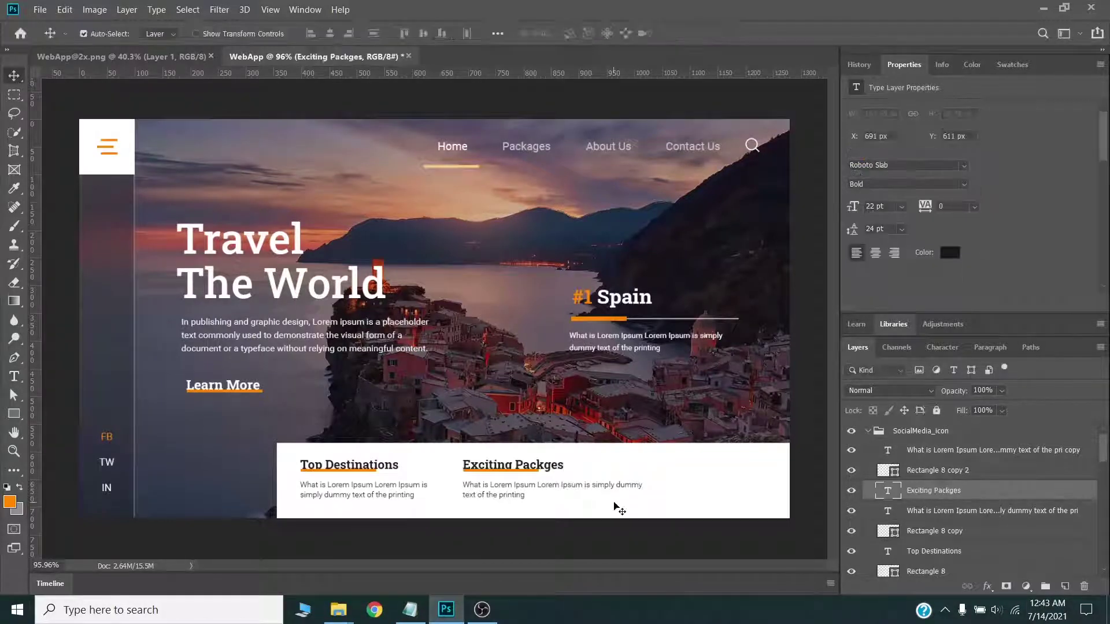
Step: Narrow the Exciting Packges description and duplicate that column into the third slot
ctrl+click(616, 507)
drag(642, 502, 591, 502)
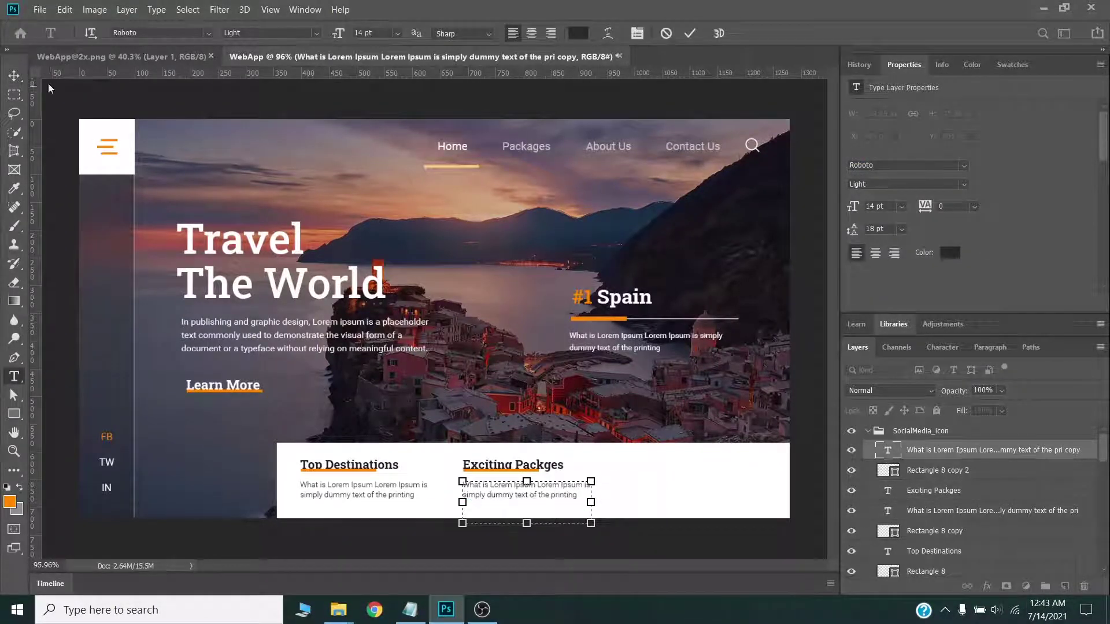
key(ctrl+Return)
key(v)
drag(555, 535, 489, 457)
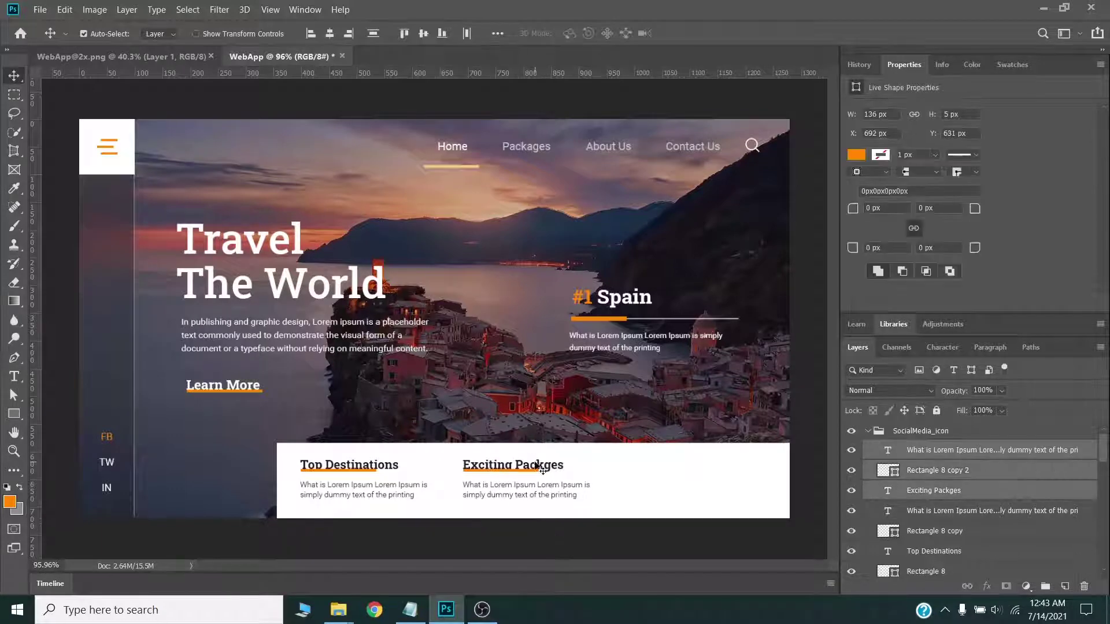
drag(566, 467, 748, 467)
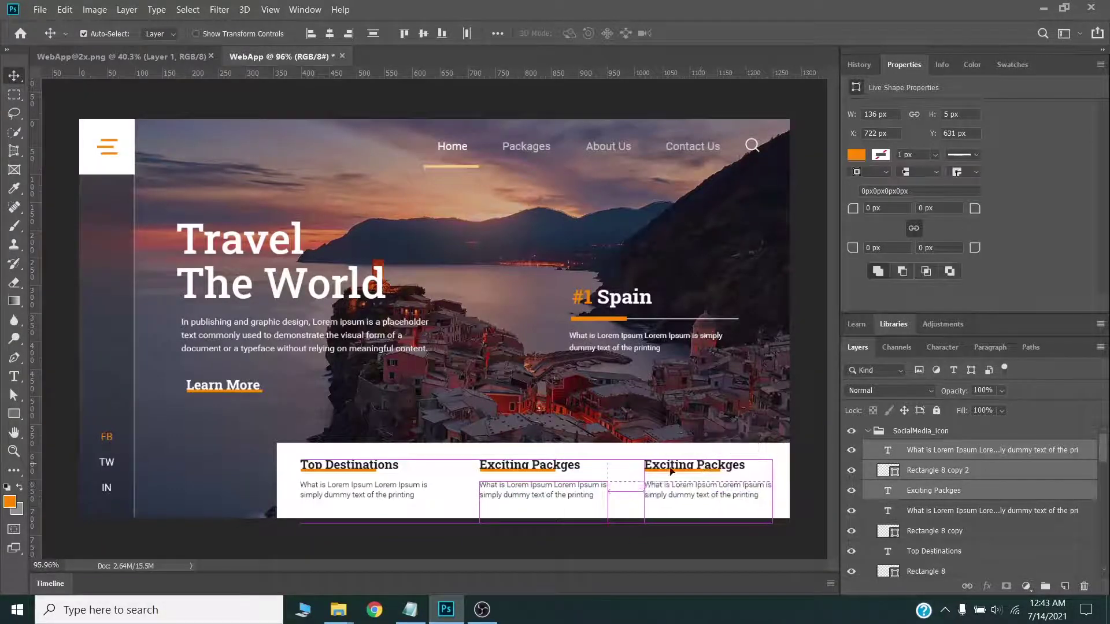
Step: Retitle the third column heading '24/7 Support' using the title copied from the notes
click(410, 609)
drag(452, 352, 373, 351)
key(ctrl+c)
click(850, 230)
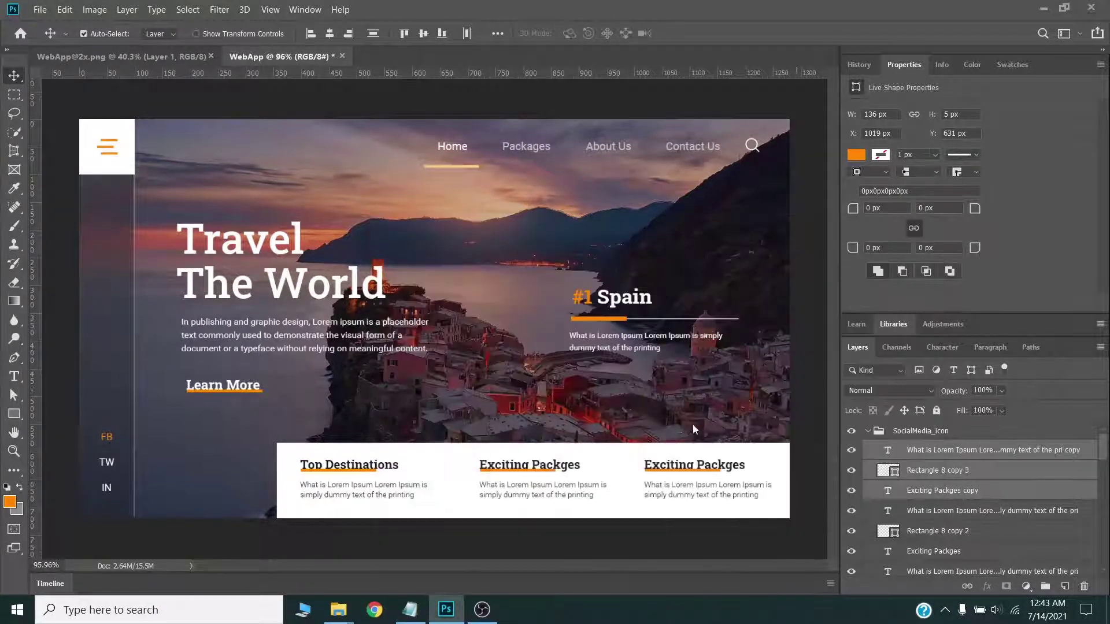
key(t)
click(721, 465)
key(ctrl+a)
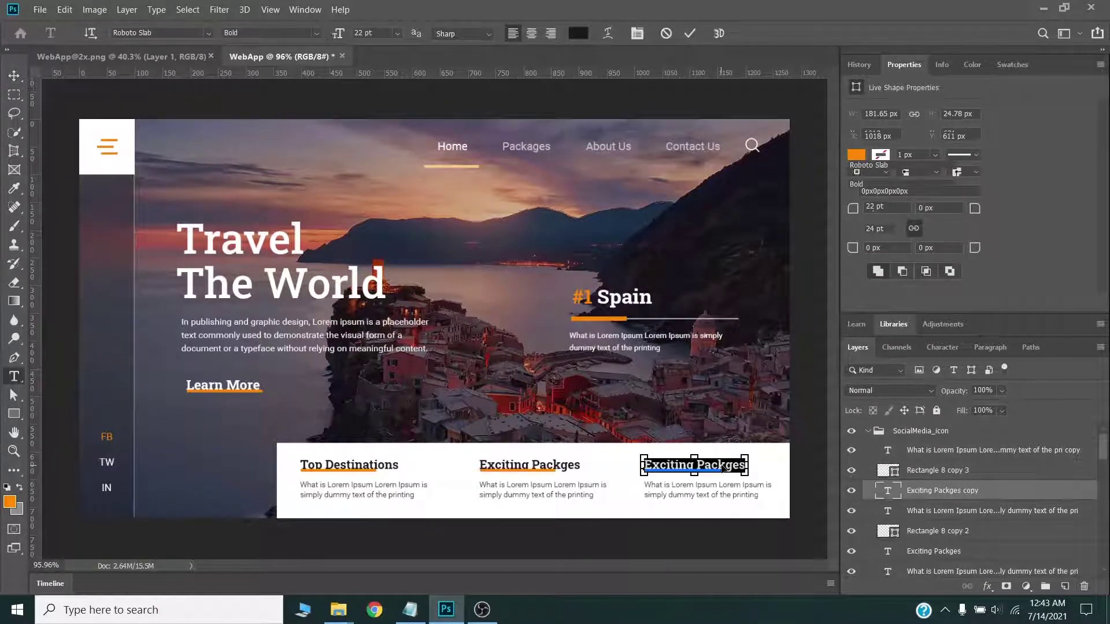
key(ctrl+v)
key(ctrl+Return)
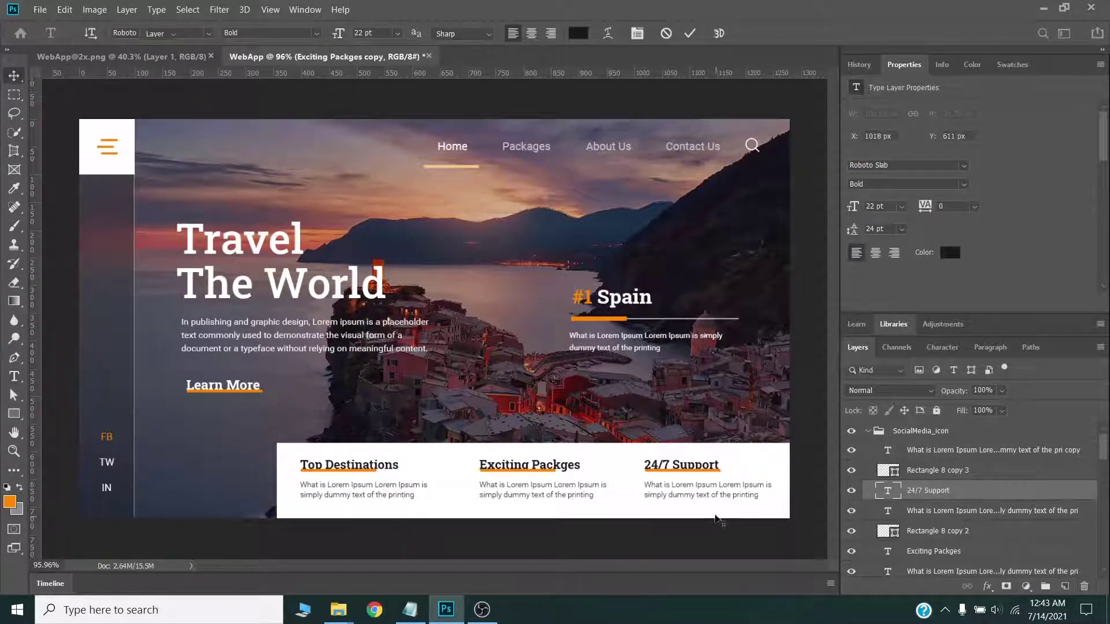
Step: Replace the third column's description with the phone number in Bold
ctrl+click(697, 487)
key(ctrl+a)
key(BackSpace)
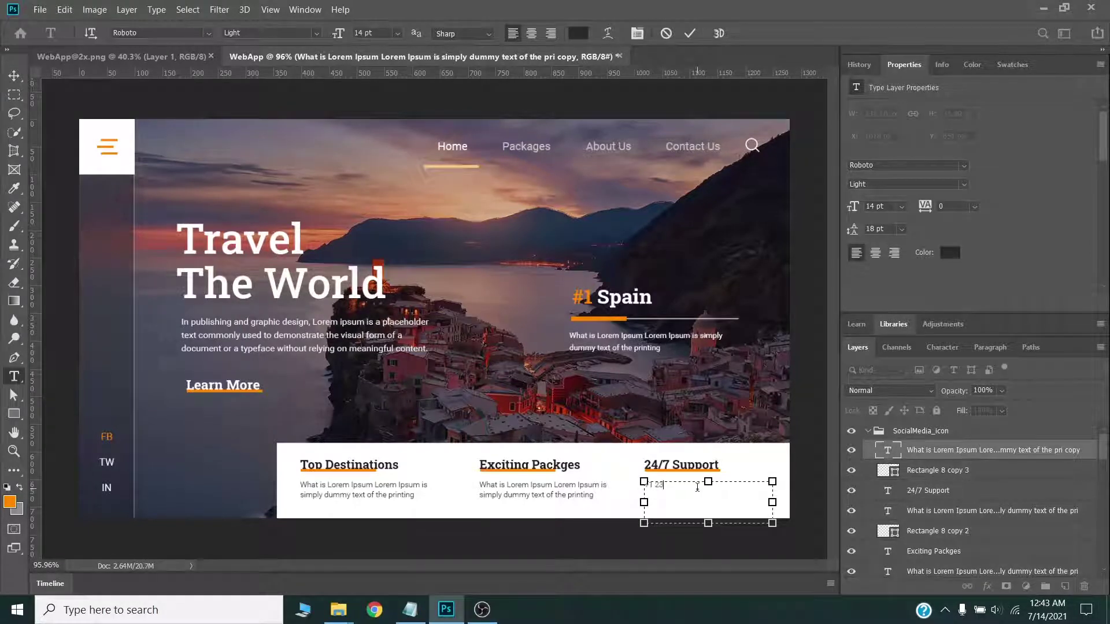
text(4 5868 12)
key(ctrl+a)
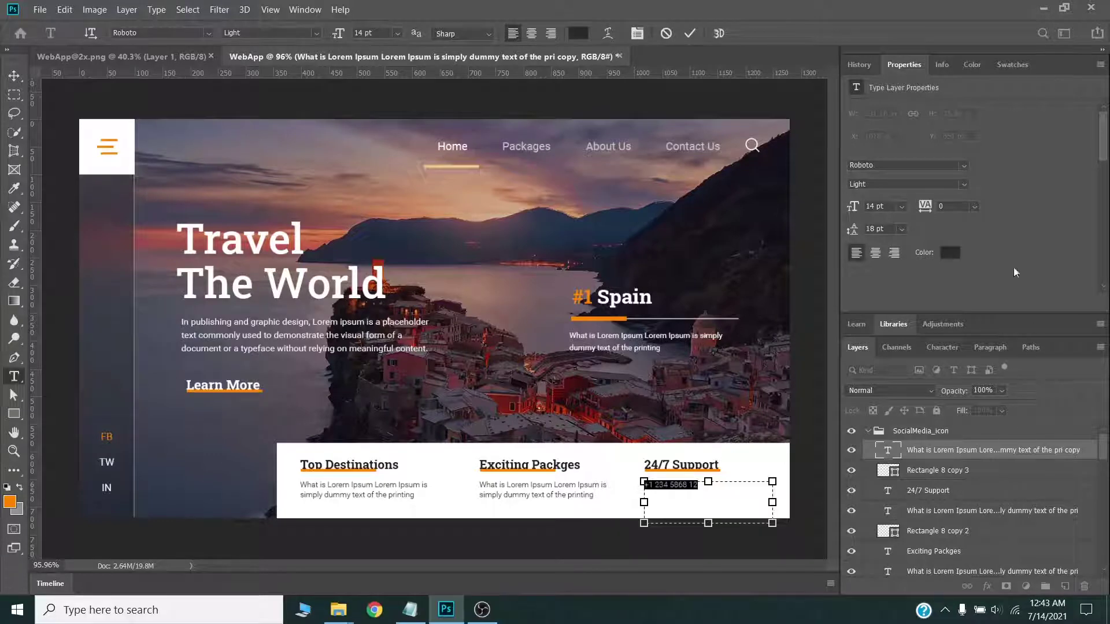
click(962, 184)
click(873, 294)
Step: Add the contact email address on a line after the phone number
click(699, 484)
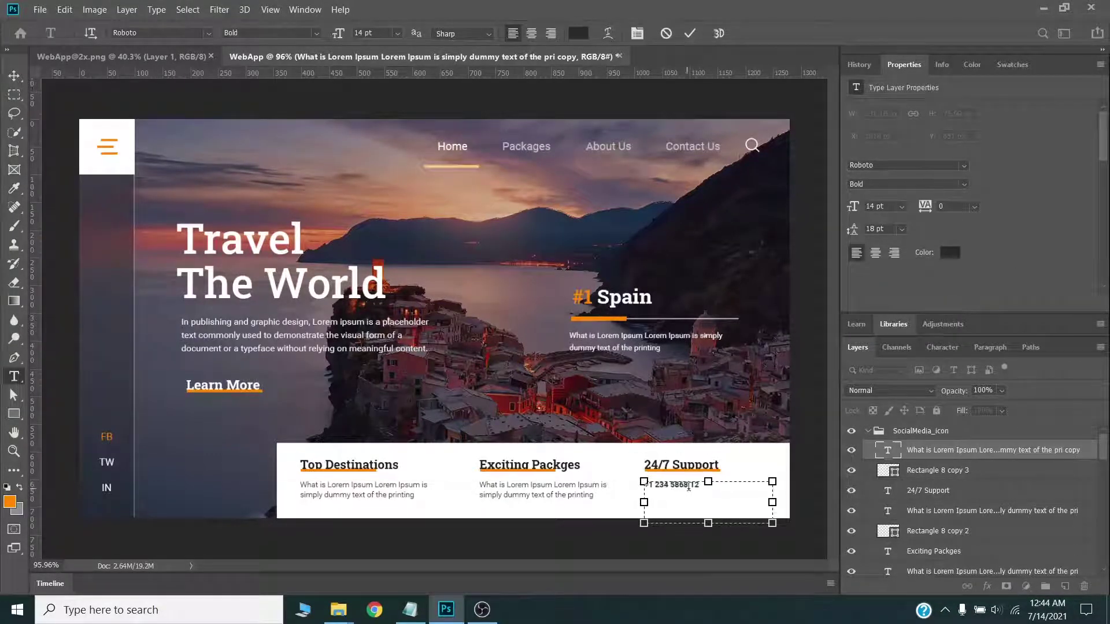
triple_click(700, 486)
click(719, 485)
click(16, 74)
Step: Create a 36 x 58 px rounded rectangle at the lower left of the hero
scroll(485, 350, down, 1)
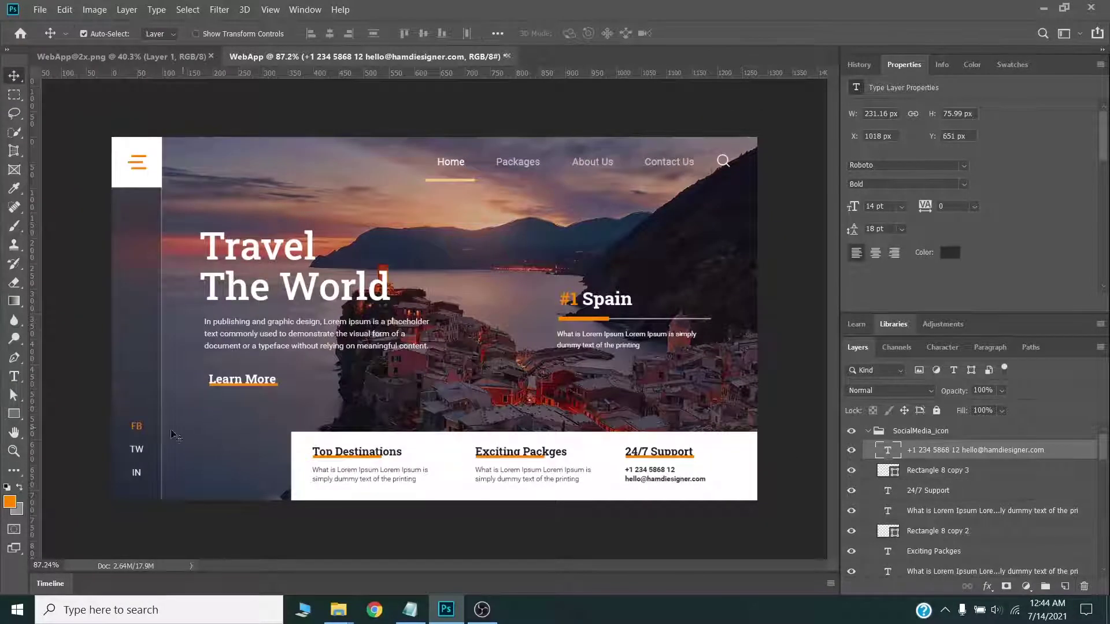
click(14, 414)
click(56, 434)
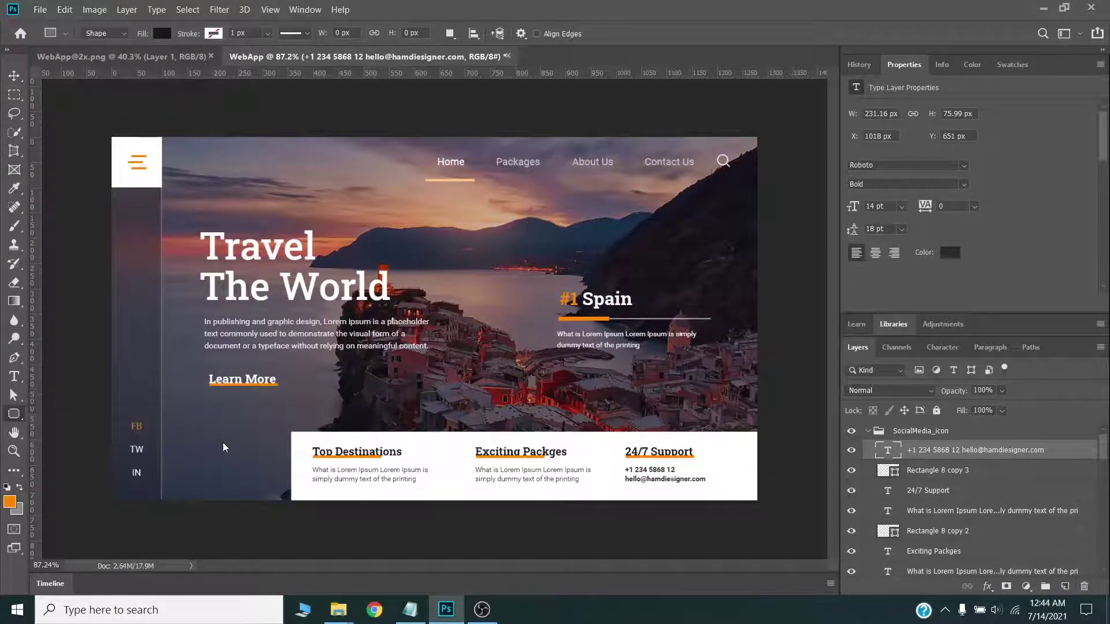
key(shift+u)
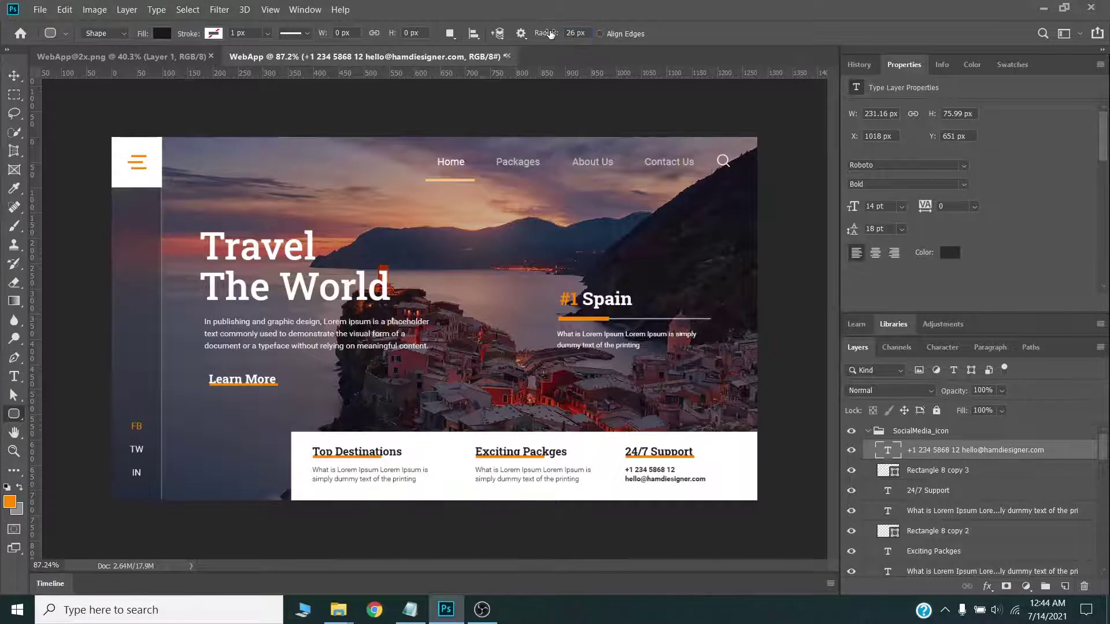
click(251, 426)
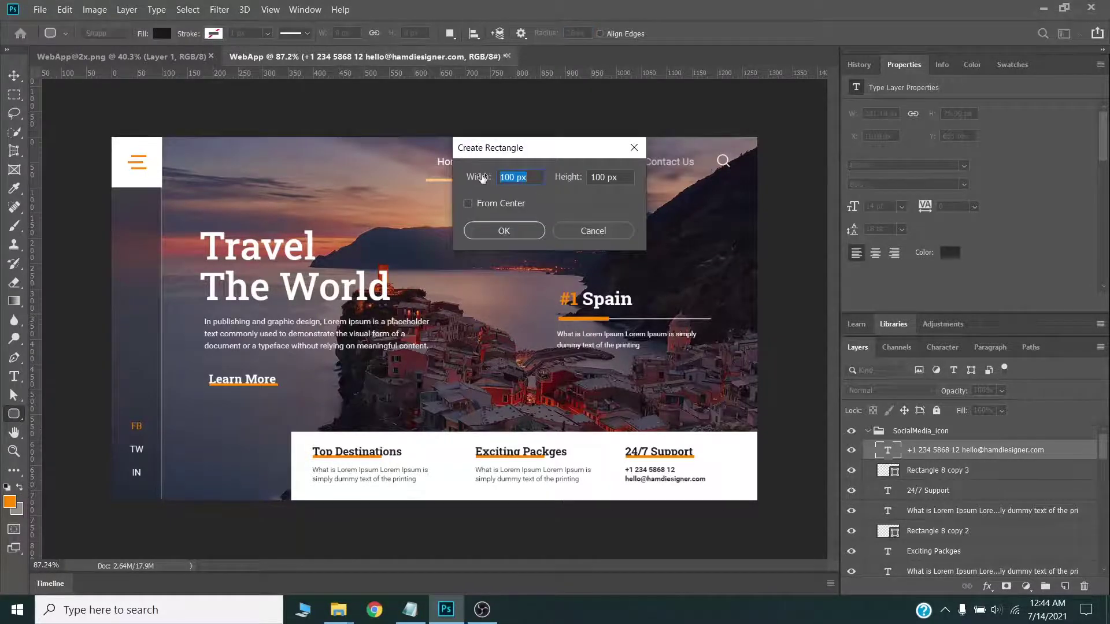
text(36)
key(Tab)
text(58)
click(520, 234)
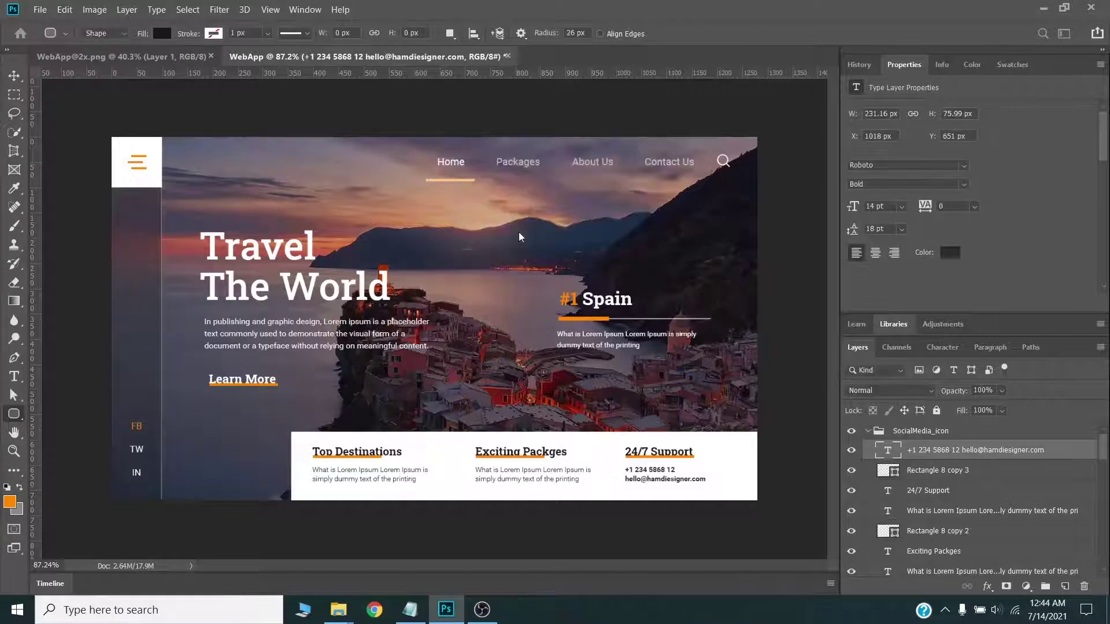
key(v)
Step: Move the rectangle down-left, set Fill to 1%, and add a white Stroke at about 50% opacity
drag(243, 445, 230, 457)
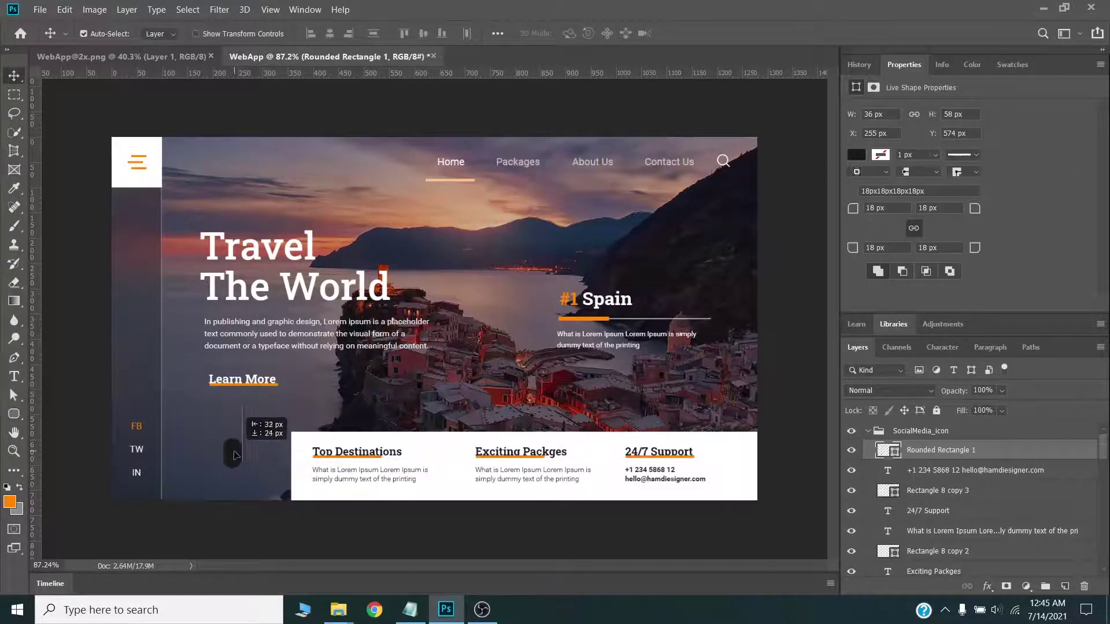
drag(965, 415, 907, 415)
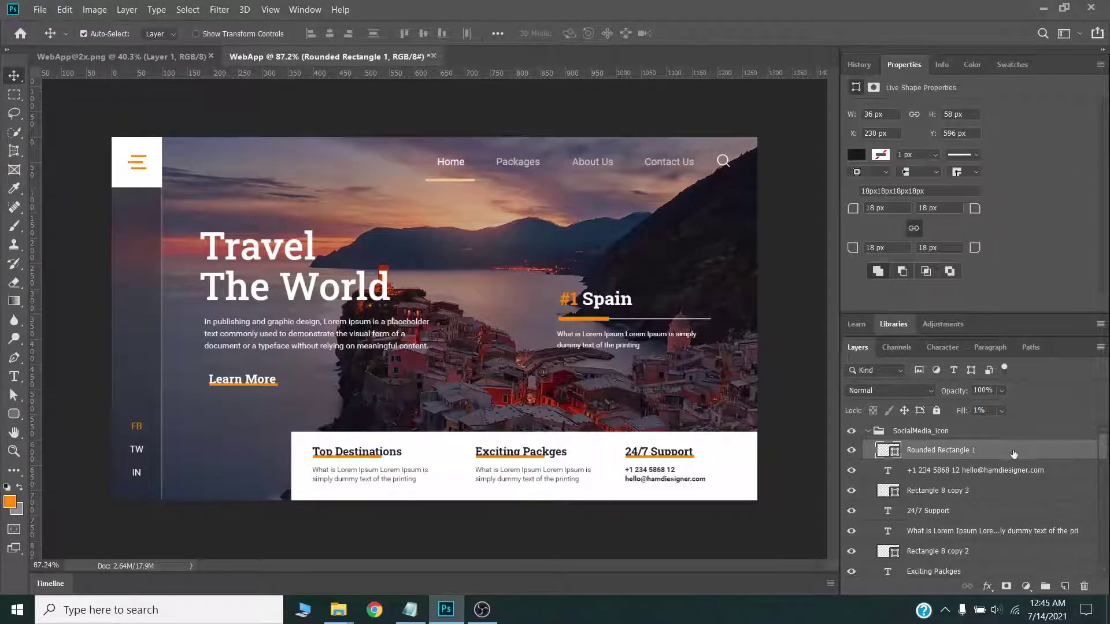
double_click(1040, 450)
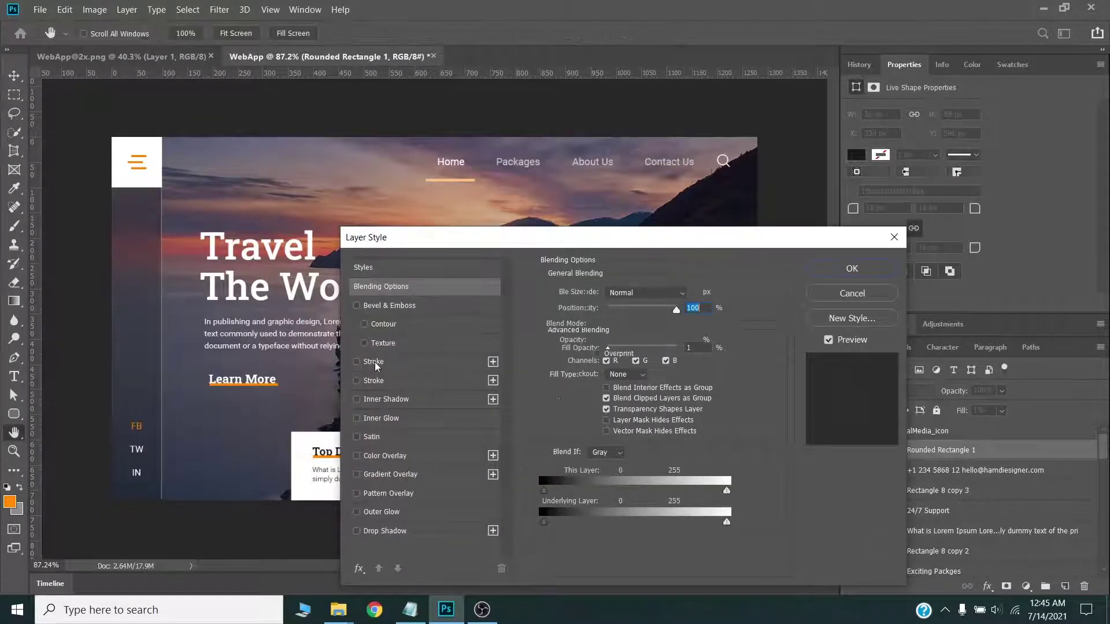
click(374, 362)
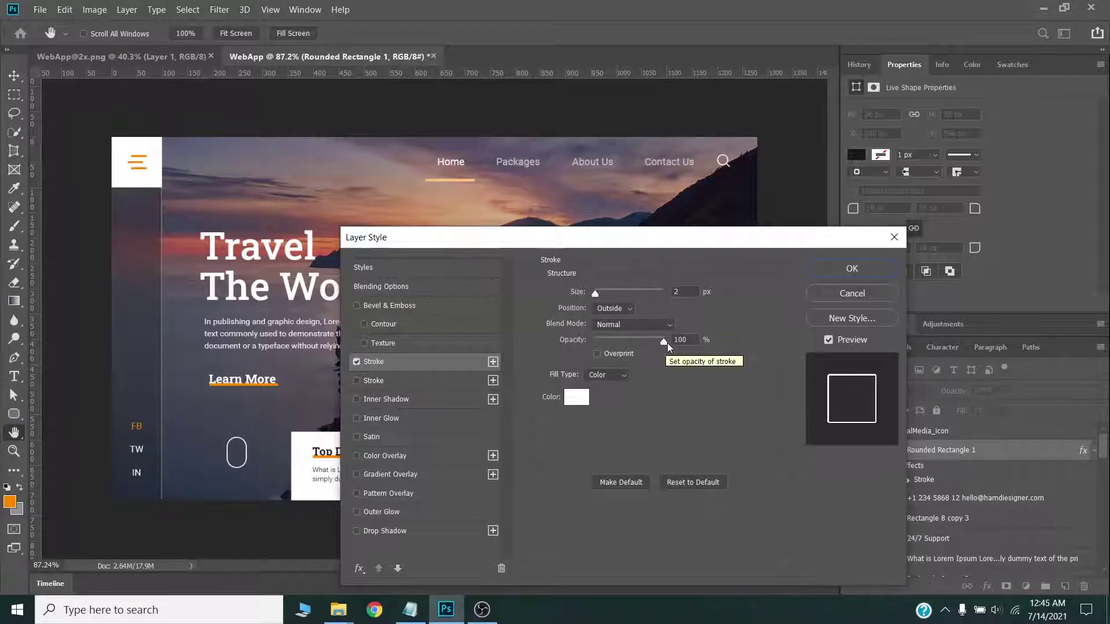
drag(665, 342, 628, 342)
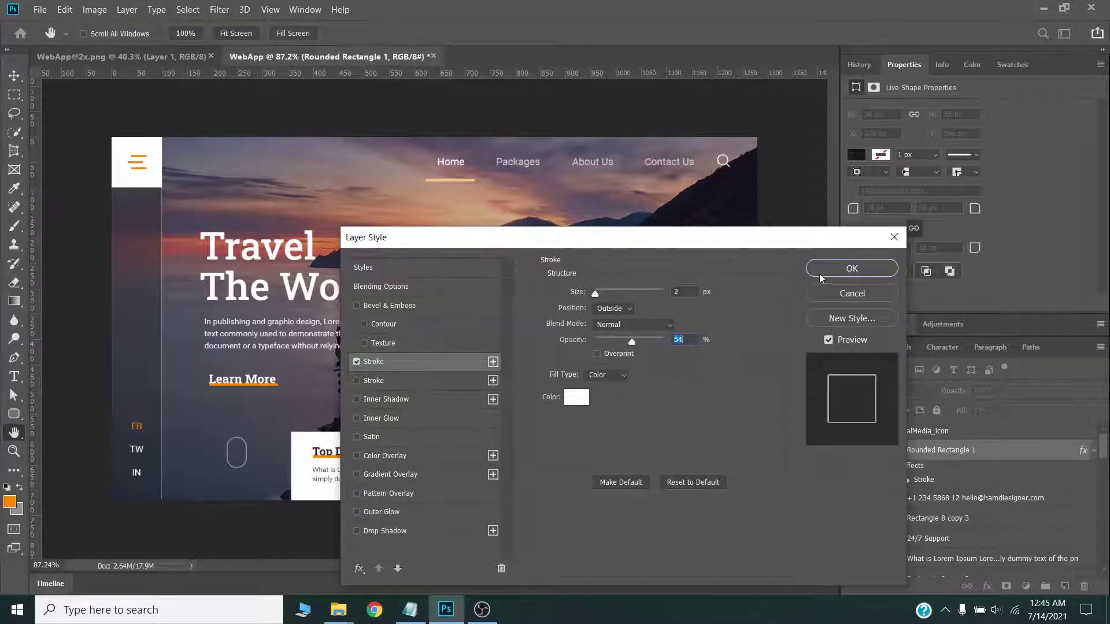
click(852, 269)
click(14, 414)
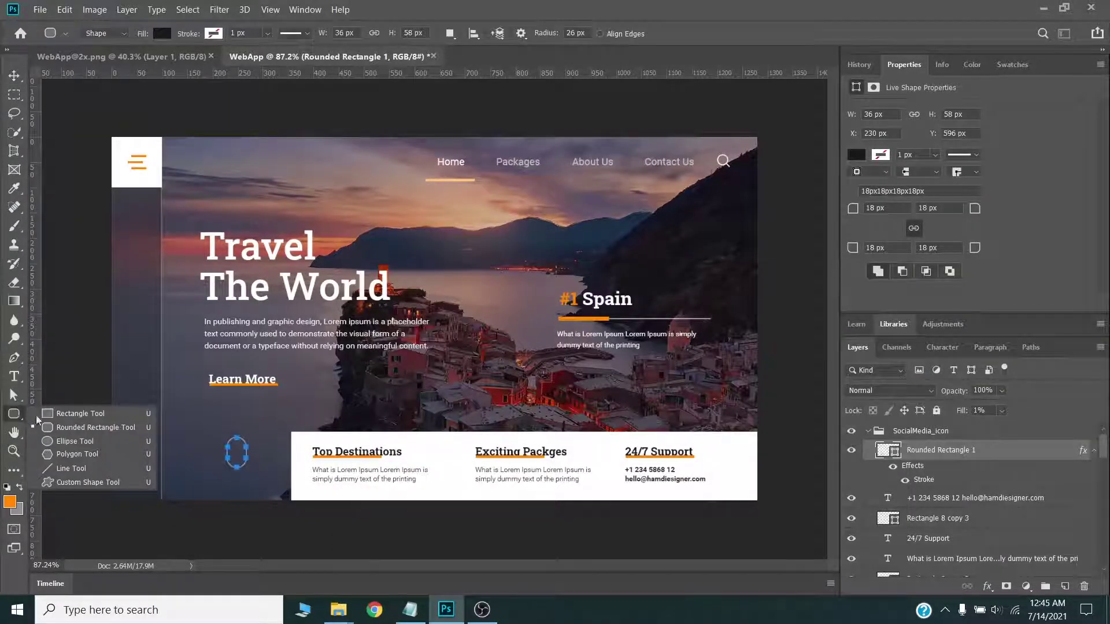
Step: Draw a thin 3 x 15 px rounded bar inside the mouse outline, colour it #ff8800, and select both icon parts
click(87, 427)
scroll(230, 451, up, 3)
scroll(231, 452, up, 3)
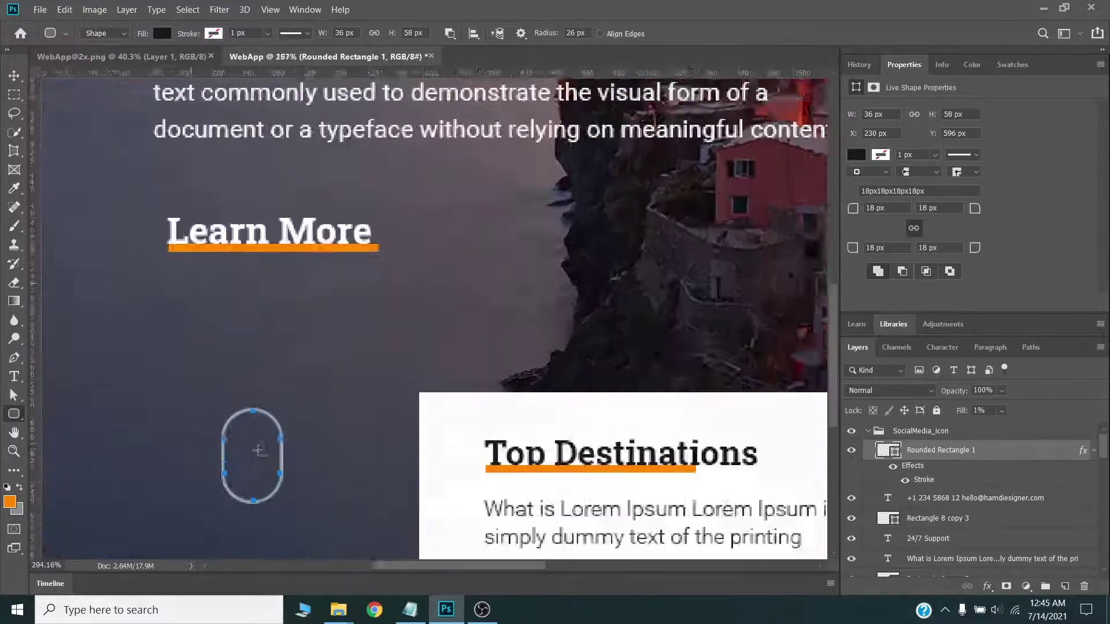
drag(251, 426, 255, 450)
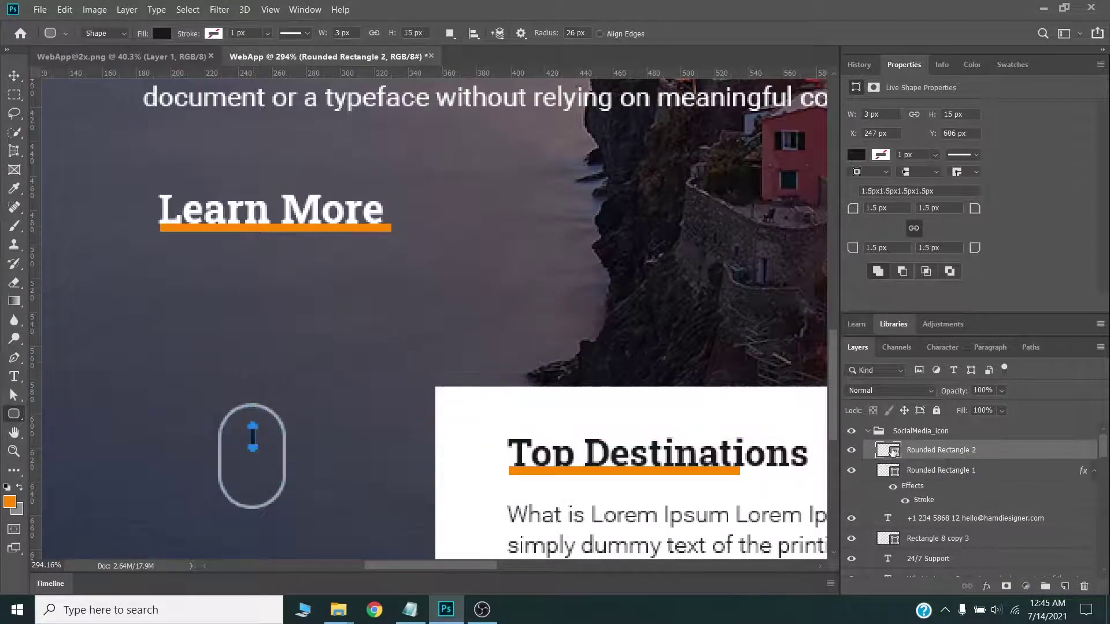
double_click(887, 450)
text(ff8800)
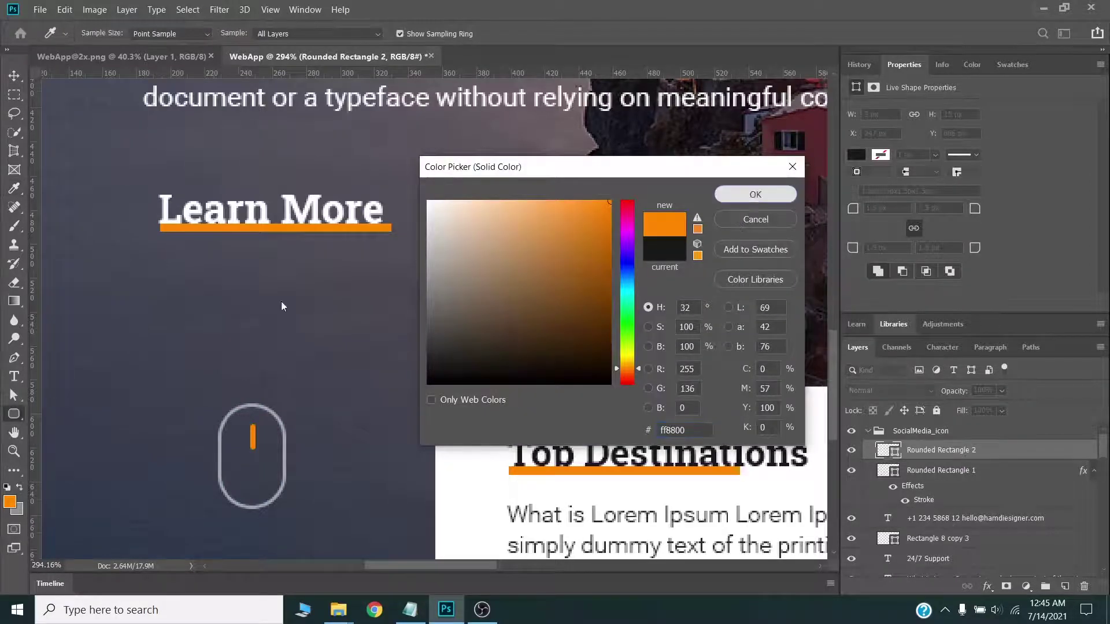
click(755, 194)
scroll(263, 443, down, 2)
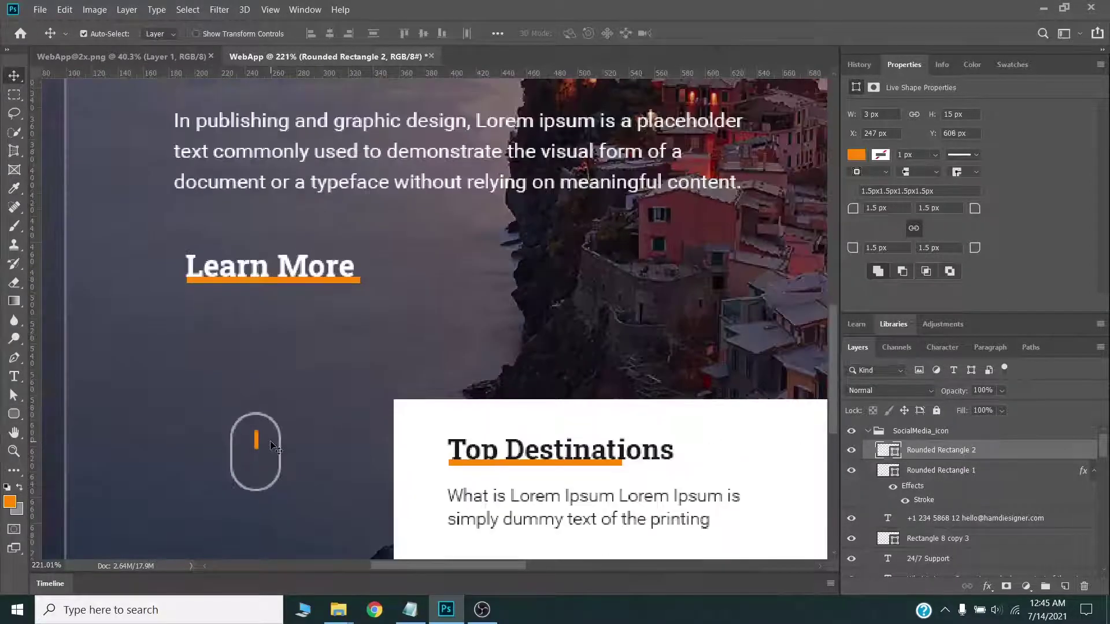
shift+click(280, 451)
Step: Nudge the mouse-scroll icon slightly downward
scroll(283, 469, down, 2)
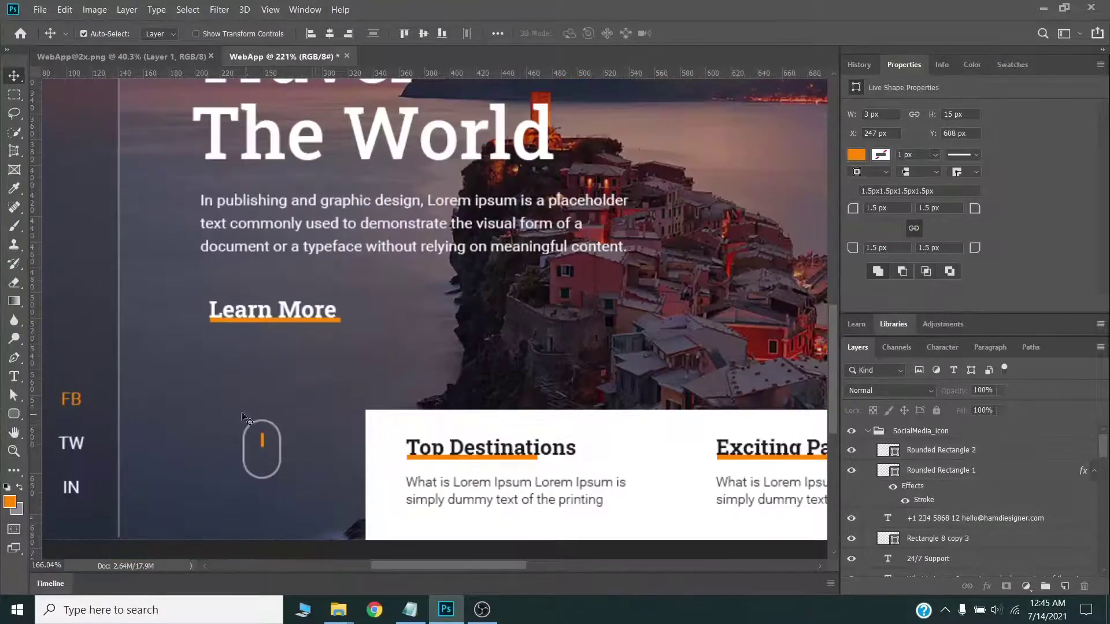
drag(278, 445, 272, 462)
scroll(275, 432, up, 2)
scroll(549, 424, right, 10)
Step: Draw a small white (#ffffff) dot near the hero image's right edge
key(u)
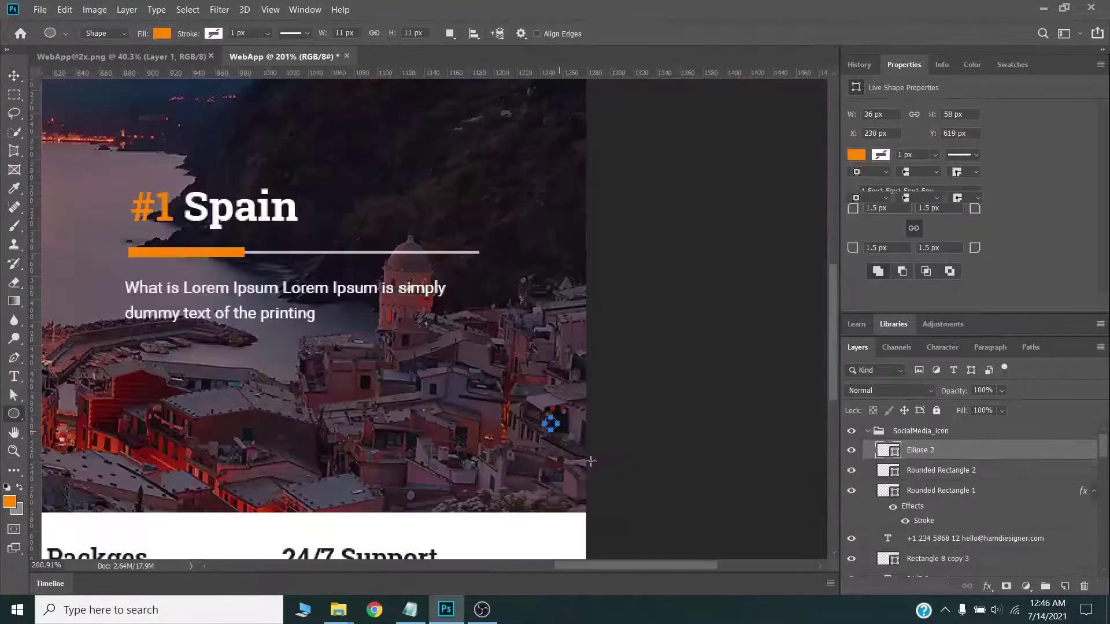
click(515, 401)
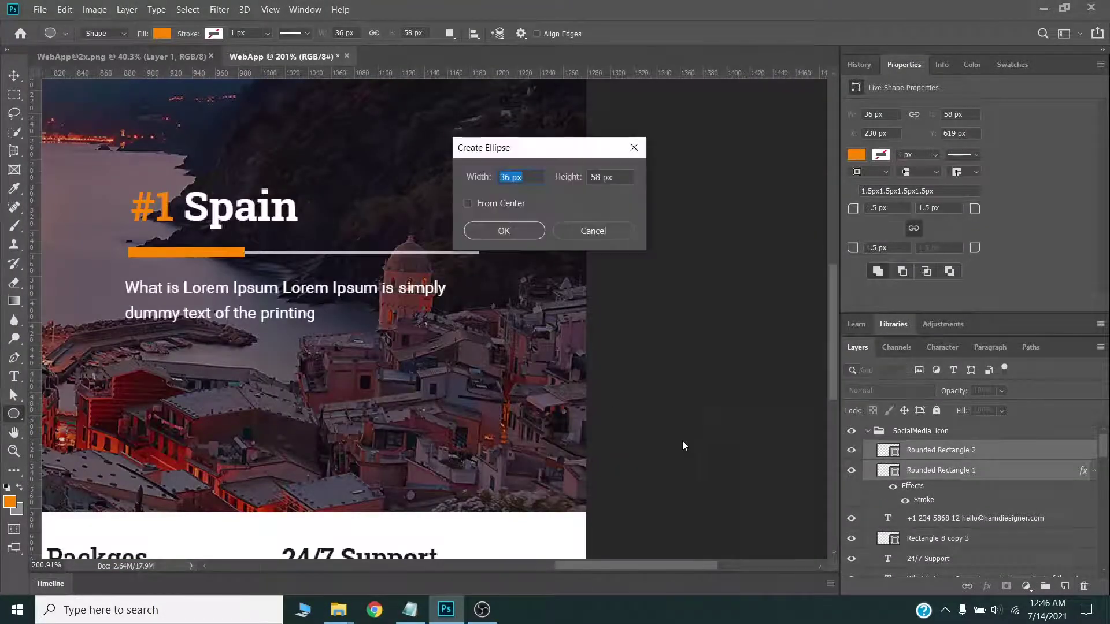
key(Escape)
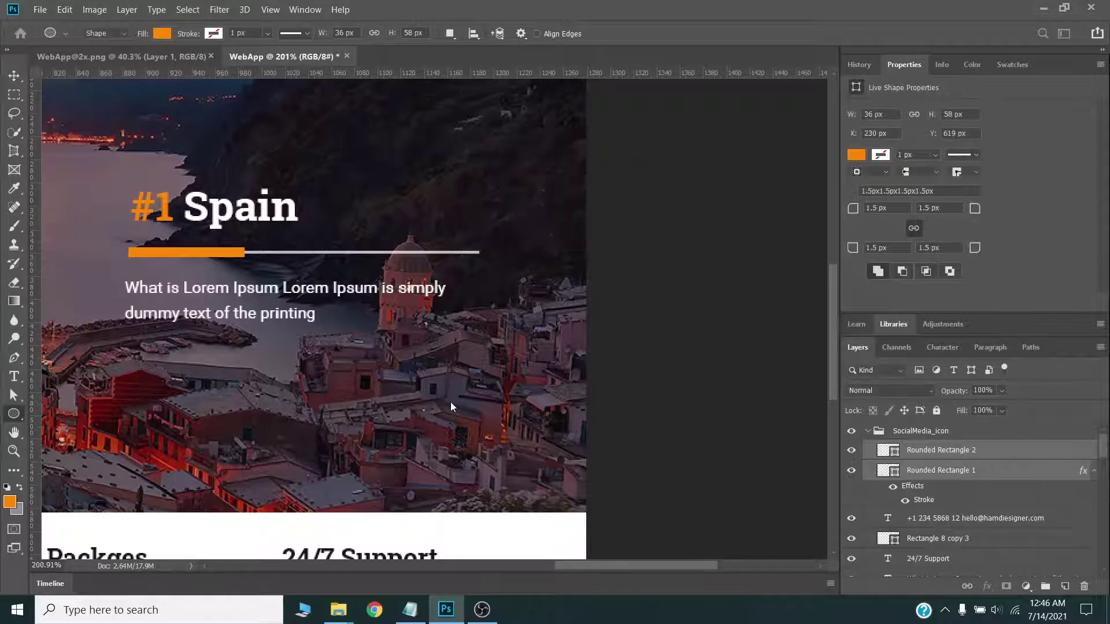
drag(508, 410, 519, 421)
double_click(894, 450)
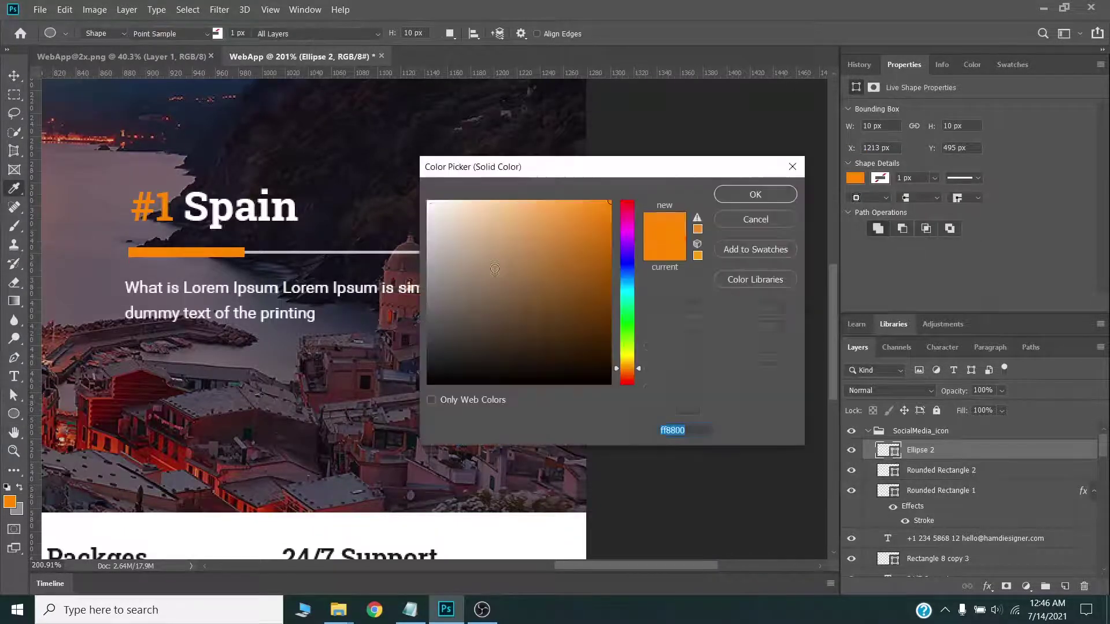
text(ffffff)
click(767, 196)
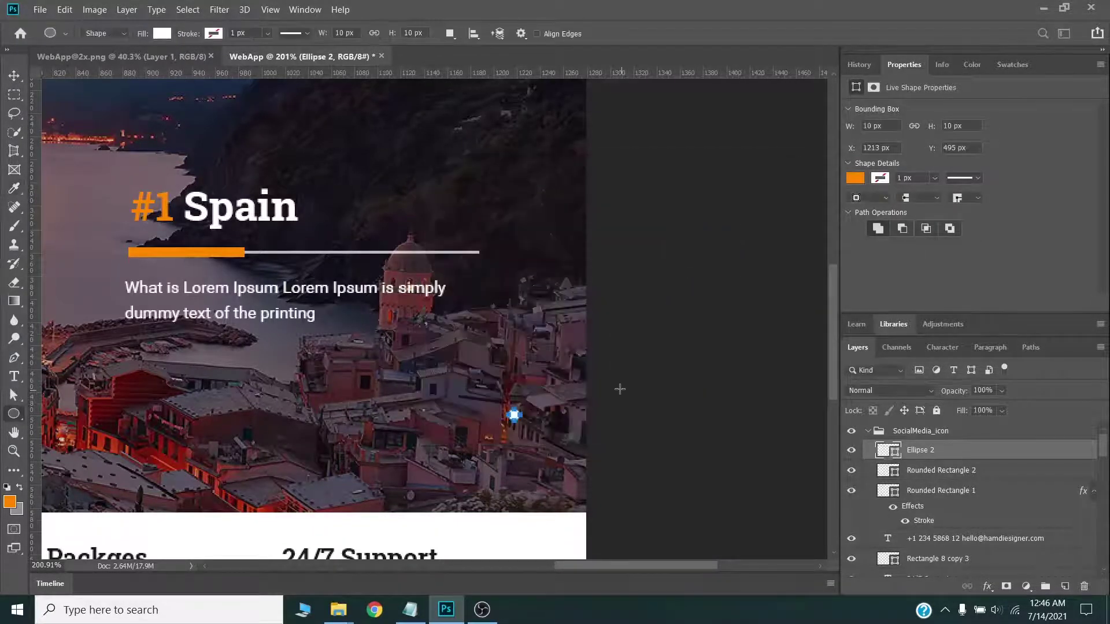
Step: Duplicate the white dot below it and recolour the top dot orange
key(v)
mouse_move(513, 414)
mouse_down()
mouse_move(532, 416)
mouse_move(533, 485)
mouse_up()
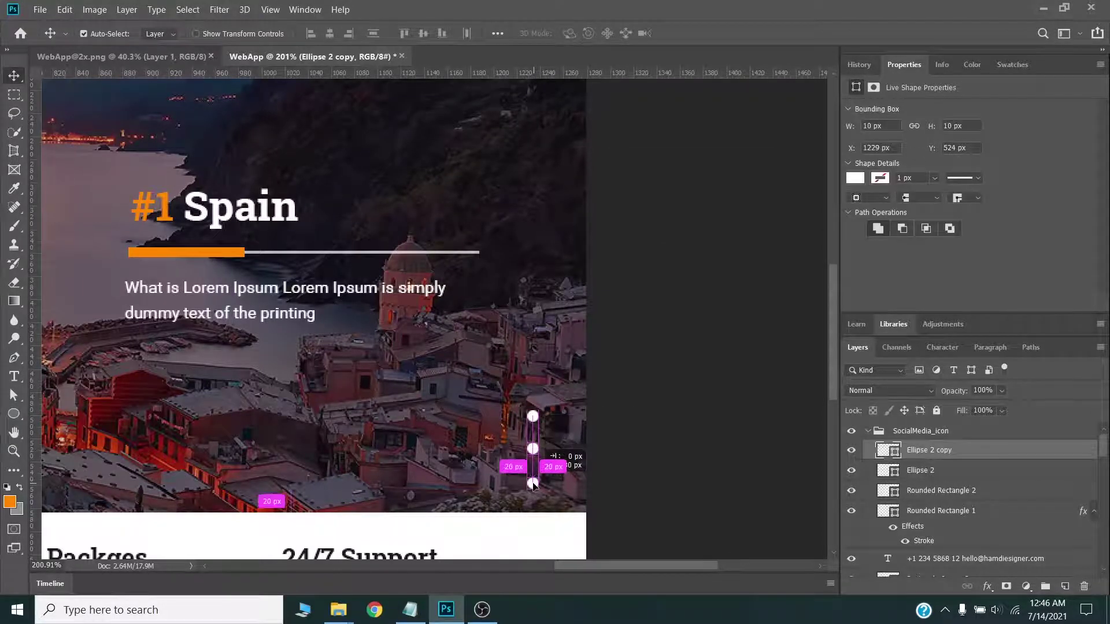
click(904, 494)
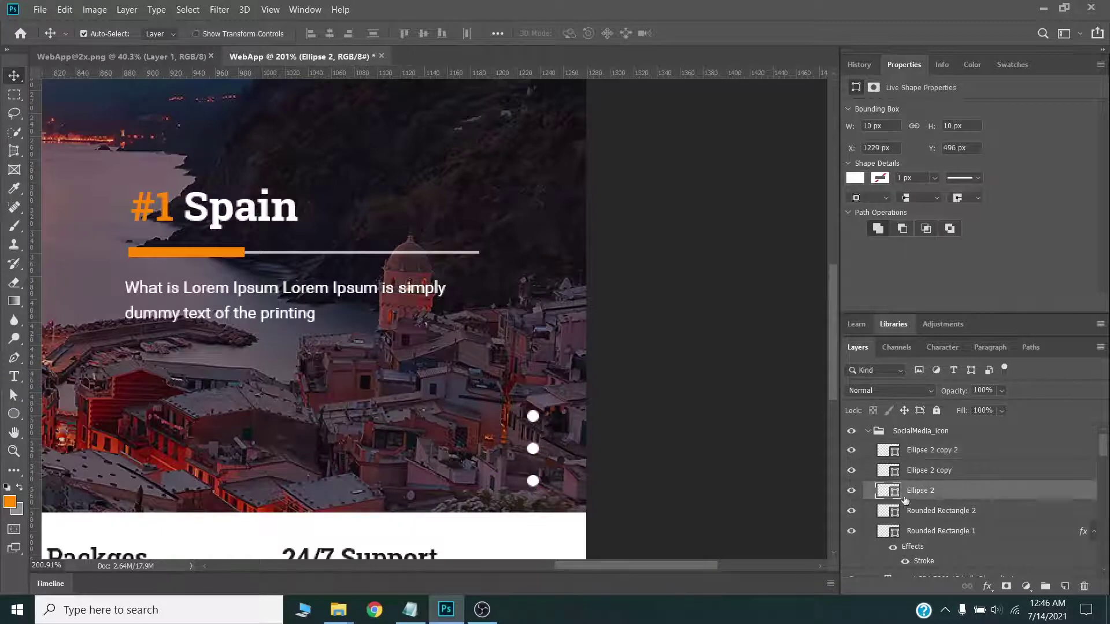
double_click(892, 492)
click(185, 252)
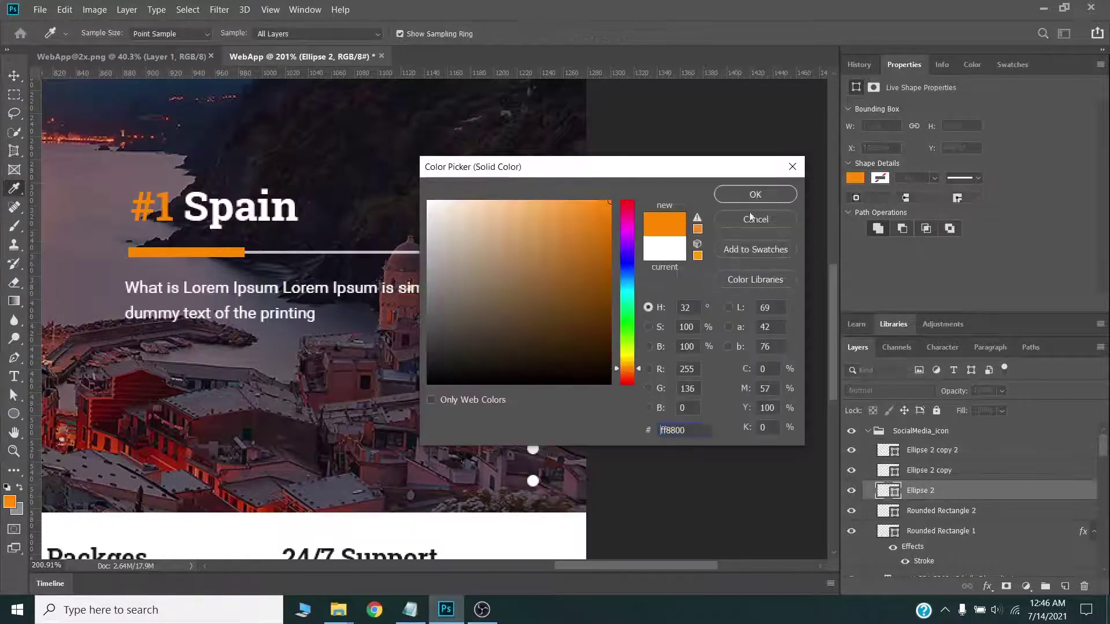
click(743, 187)
click(640, 409)
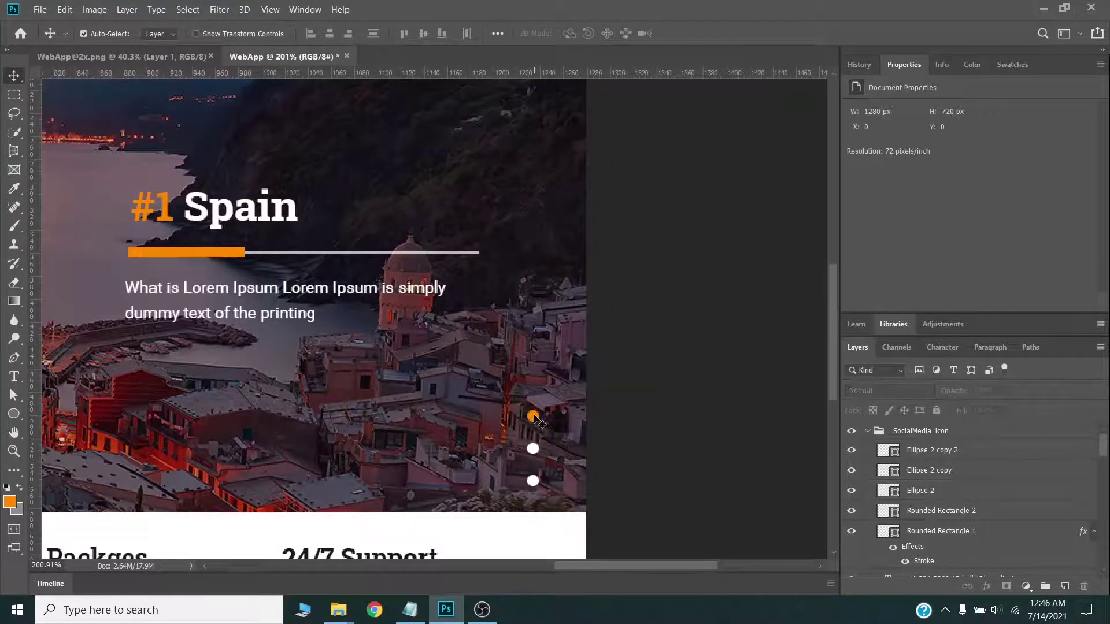
Step: Create an 18 x 18 px circle around the orange dot with 0% fill
click(14, 414)
click(521, 413)
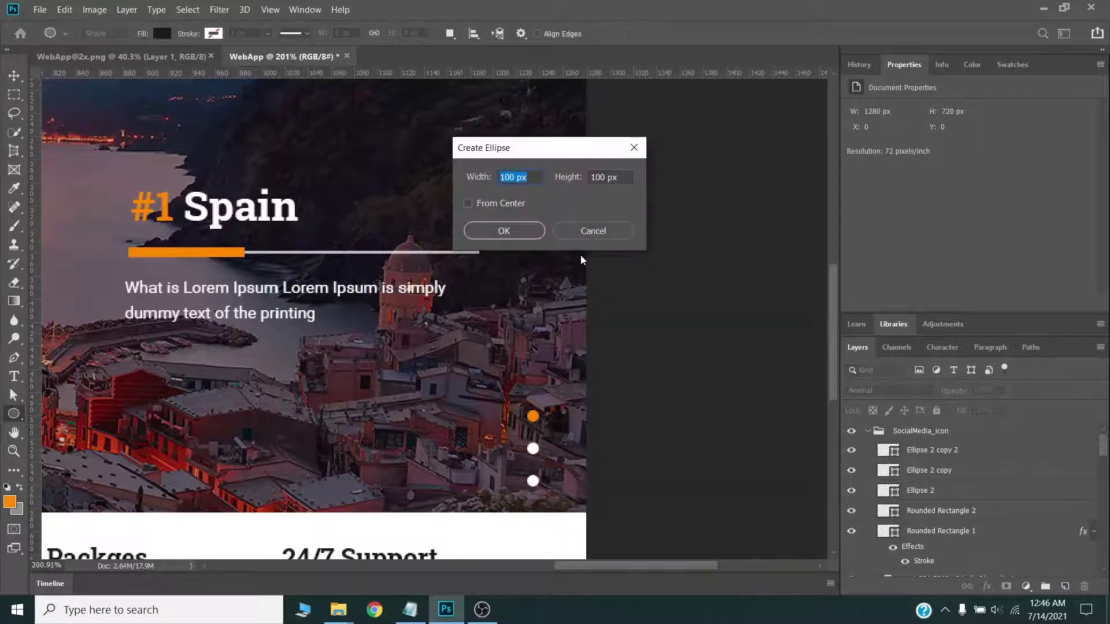
text(18)
key(Tab)
text(18)
key(Return)
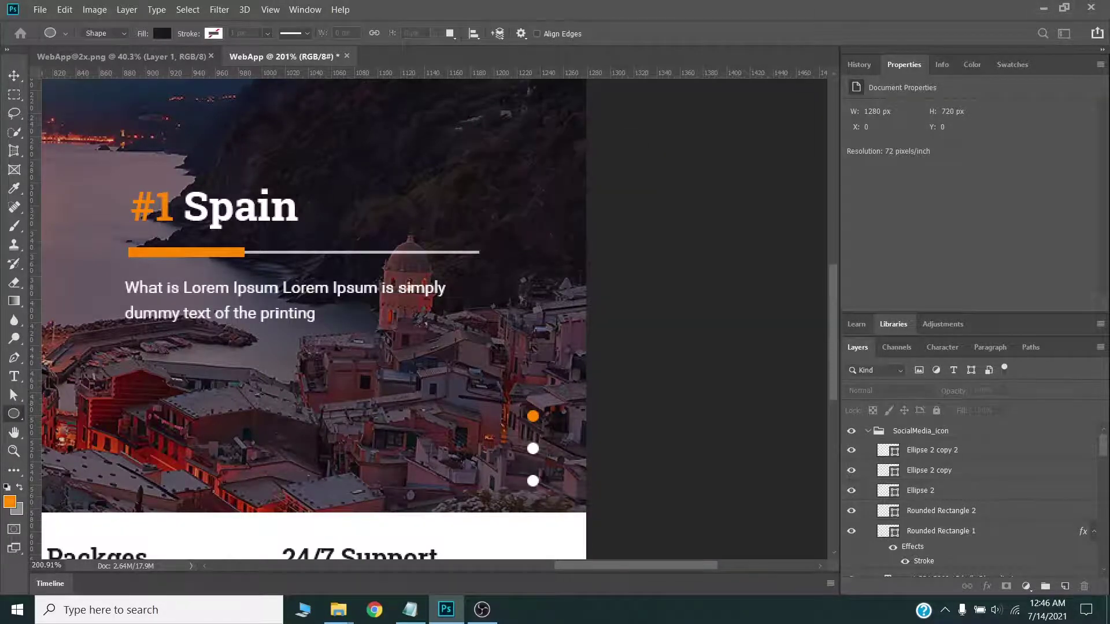
drag(961, 410, 624, 408)
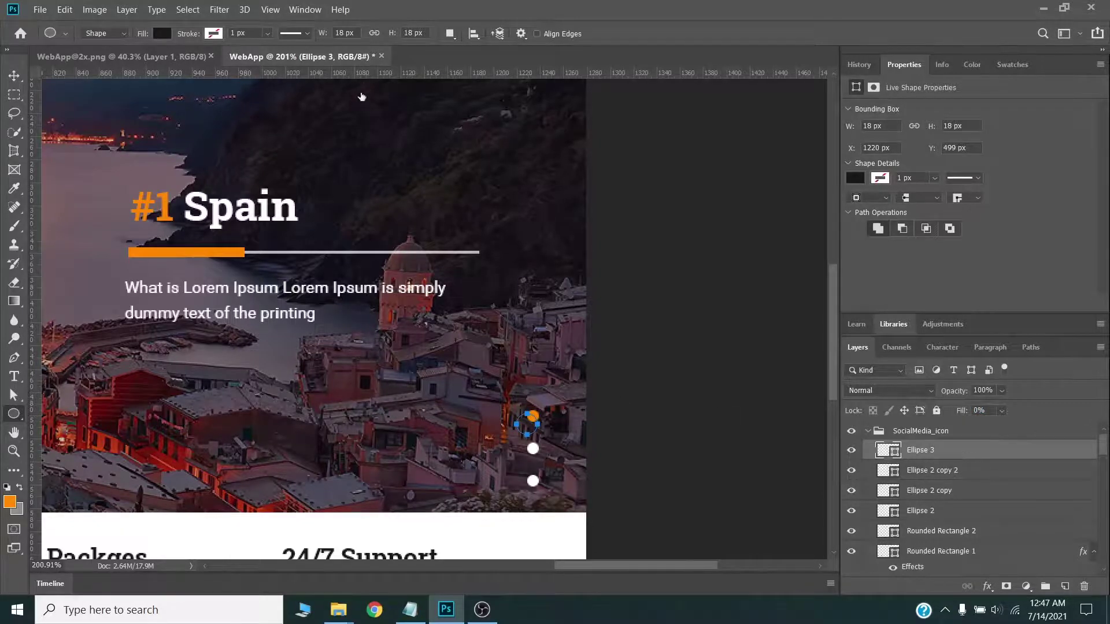
key(h)
Step: Give the circle an #ff8800 Stroke layer style so it becomes an orange ring
double_click(982, 450)
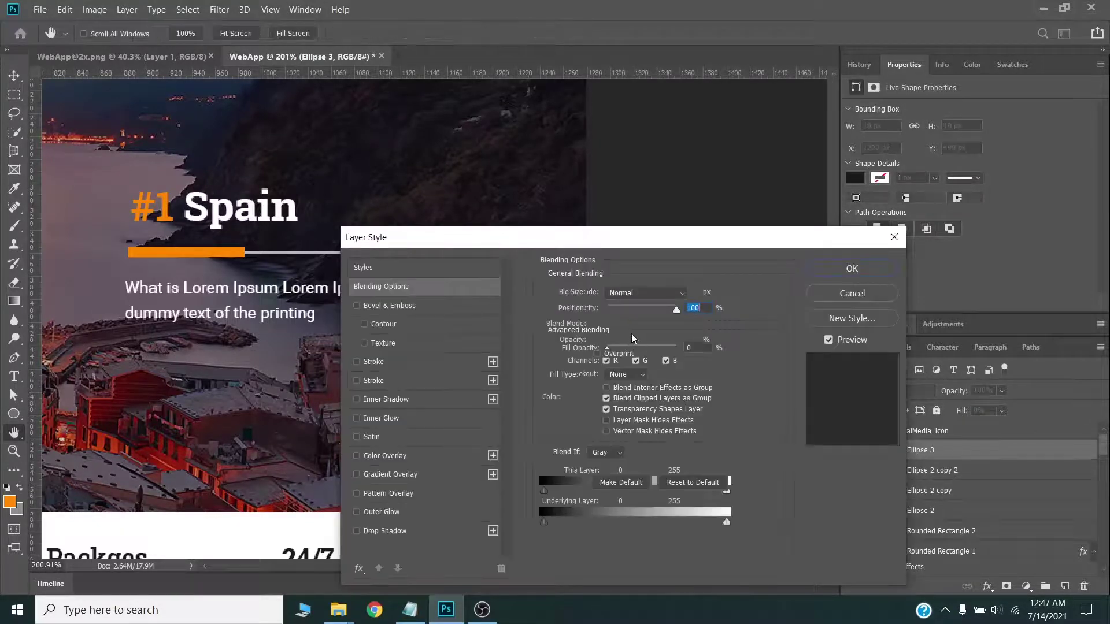
click(577, 397)
text(ff8800)
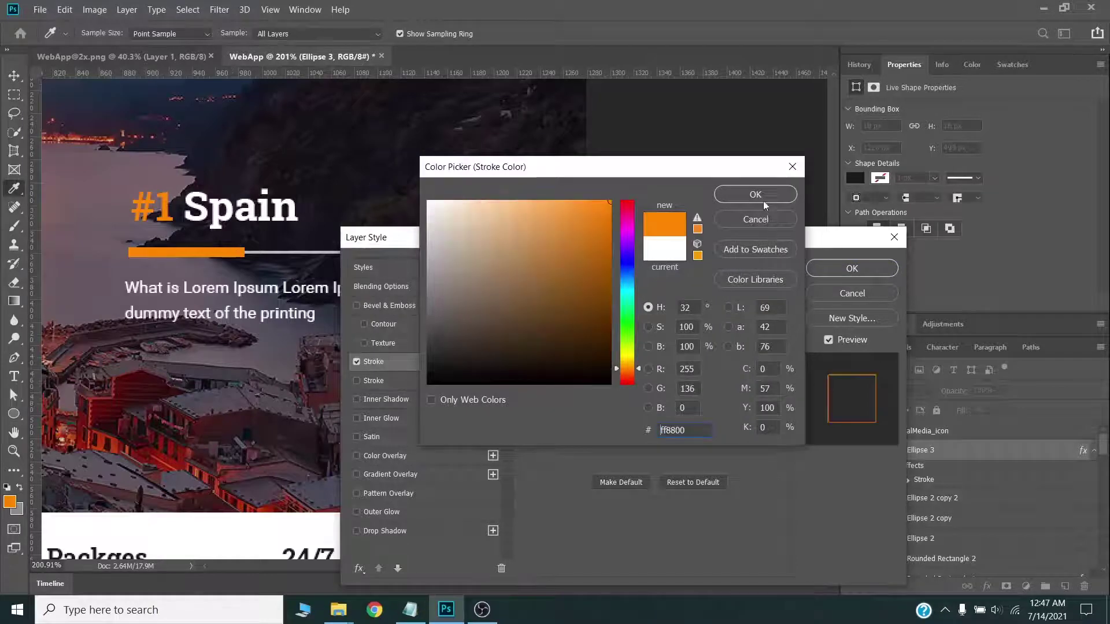
click(762, 199)
click(850, 267)
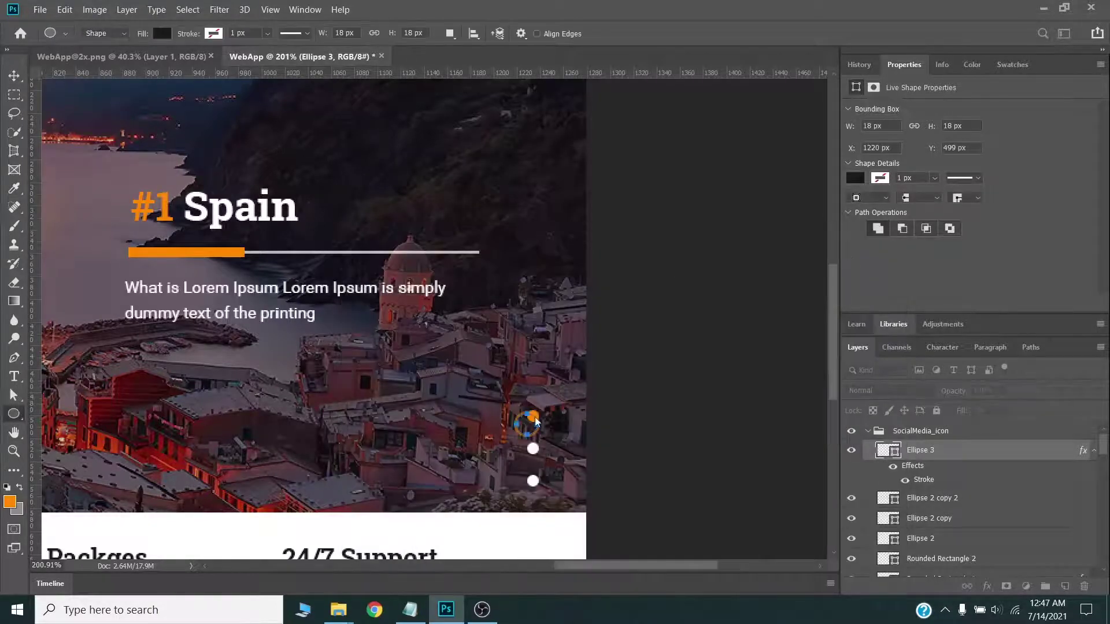
key(v)
scroll(529, 421, up, 3)
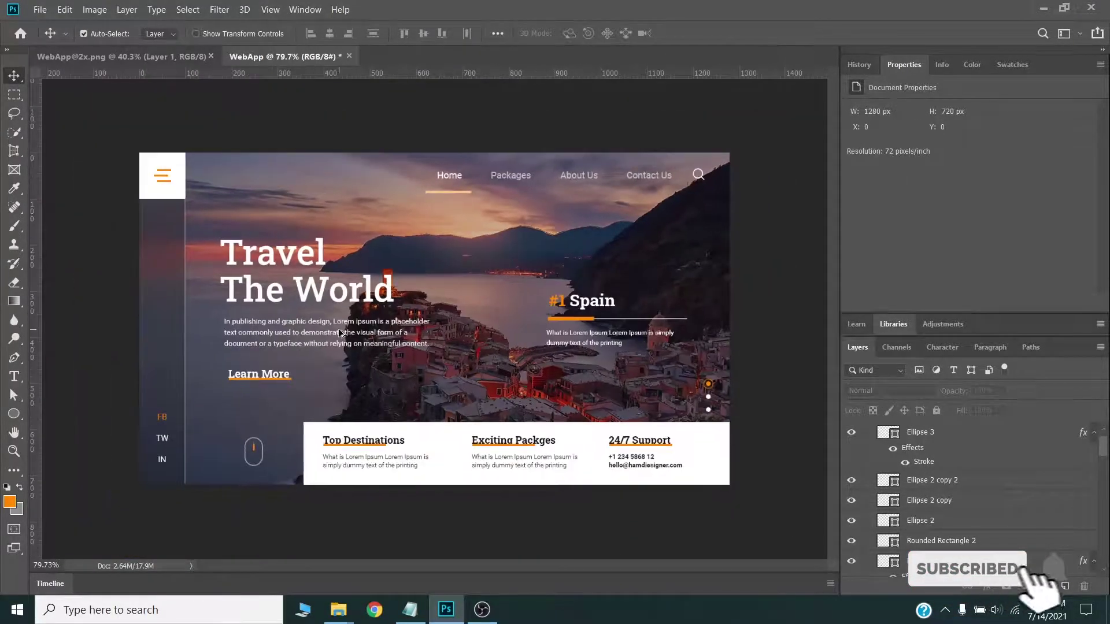
scroll(607, 363, down, 2)
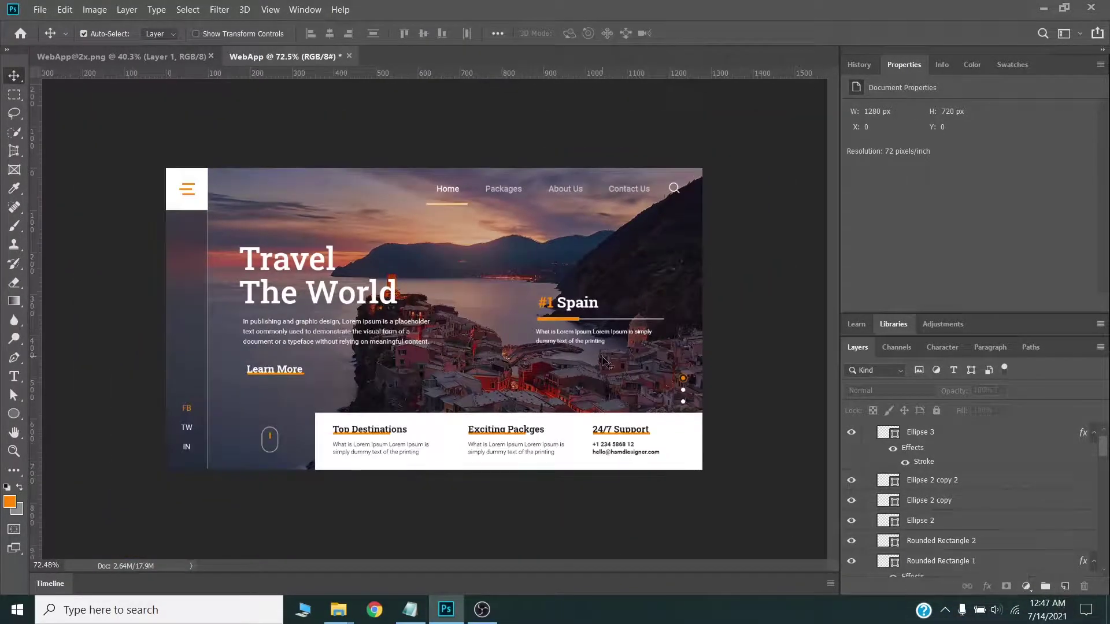